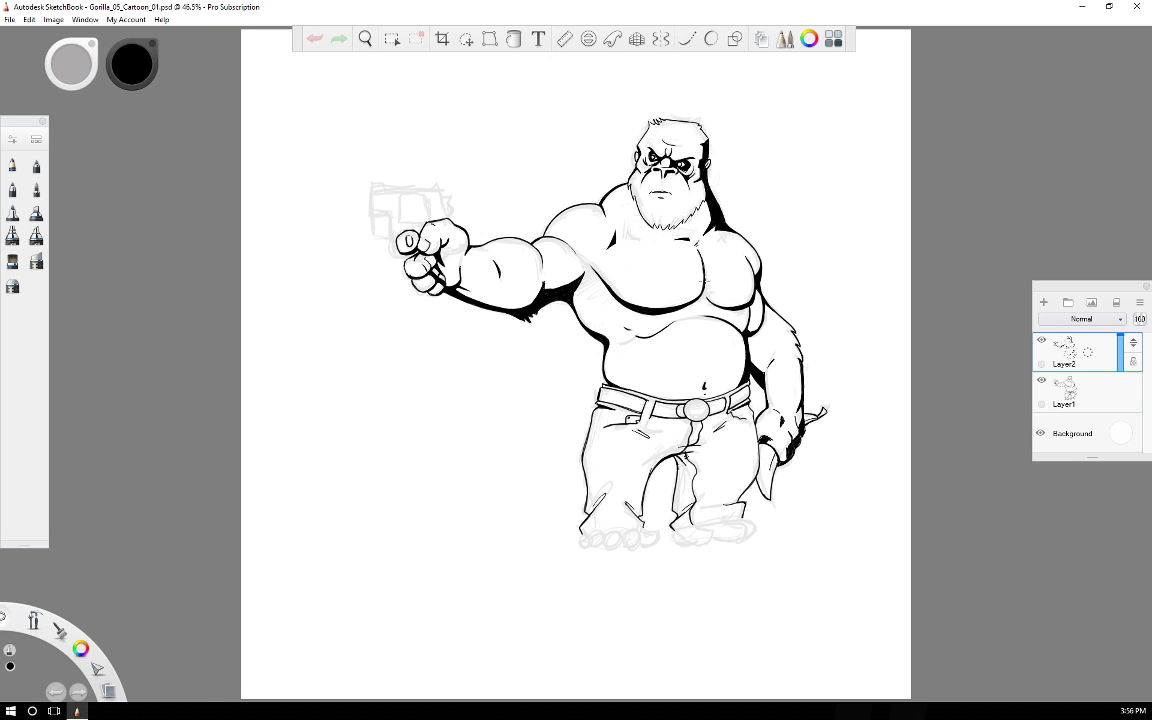
Ink the big toe and its nail on the gorilla's left foot, starting at the trouser cuff.
scroll(703, 516, "down", 1)
scroll(703, 516, "up", 5)
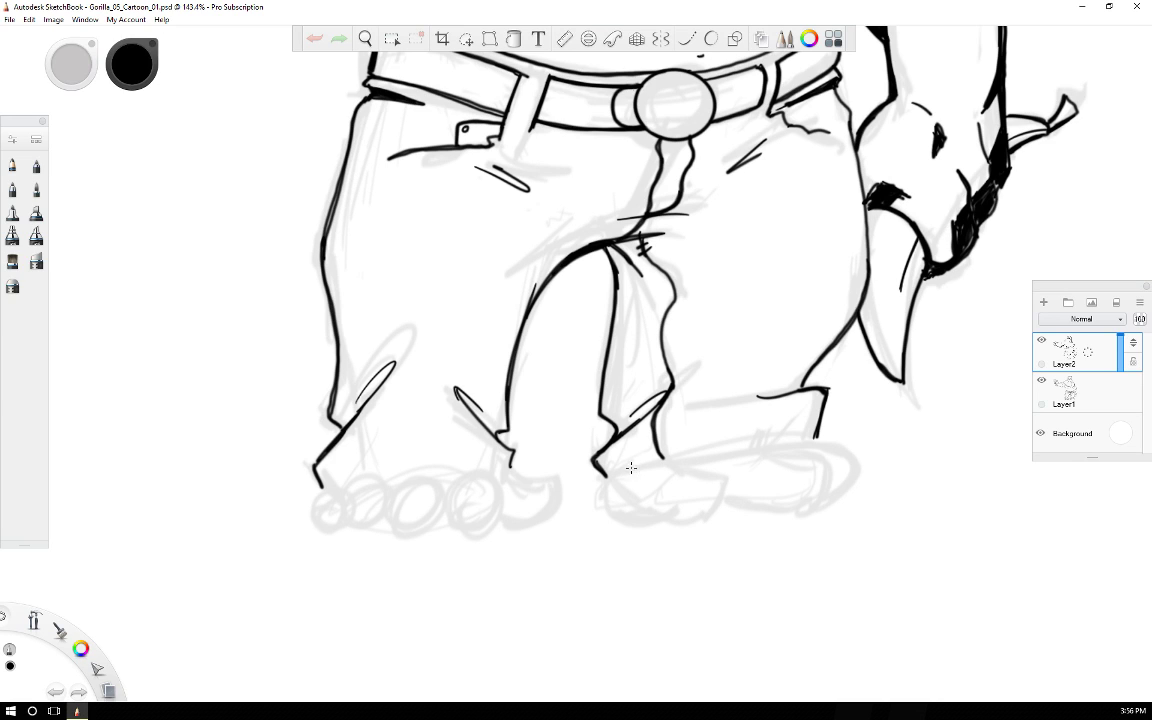
left_click_drag(604, 474, 676, 456)
mouse_move(662, 458)
left_mouse_down()
mouse_move(732, 478)
mouse_move(705, 489)
mouse_move(725, 467)
mouse_move(717, 506)
mouse_move(694, 514)
mouse_move(704, 512)
mouse_move(654, 513)
mouse_move(702, 516)
left_mouse_up()
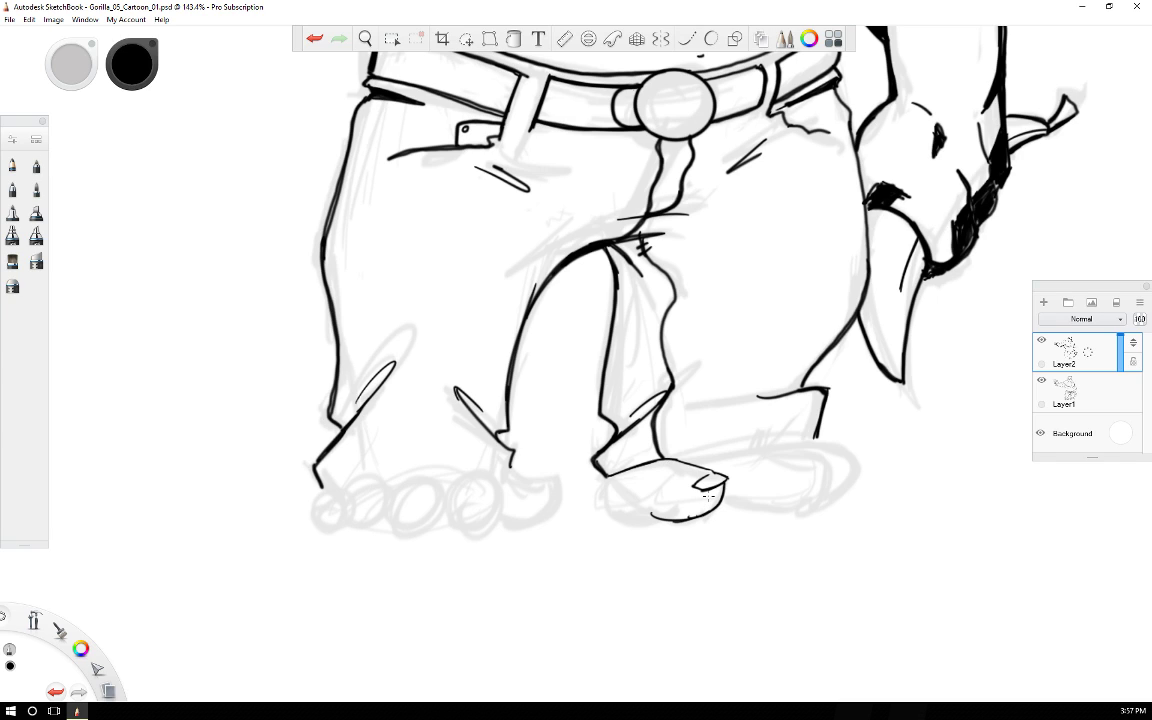
scroll(708, 497, "down", 10)
left_click_drag(707, 494, 707, 495)
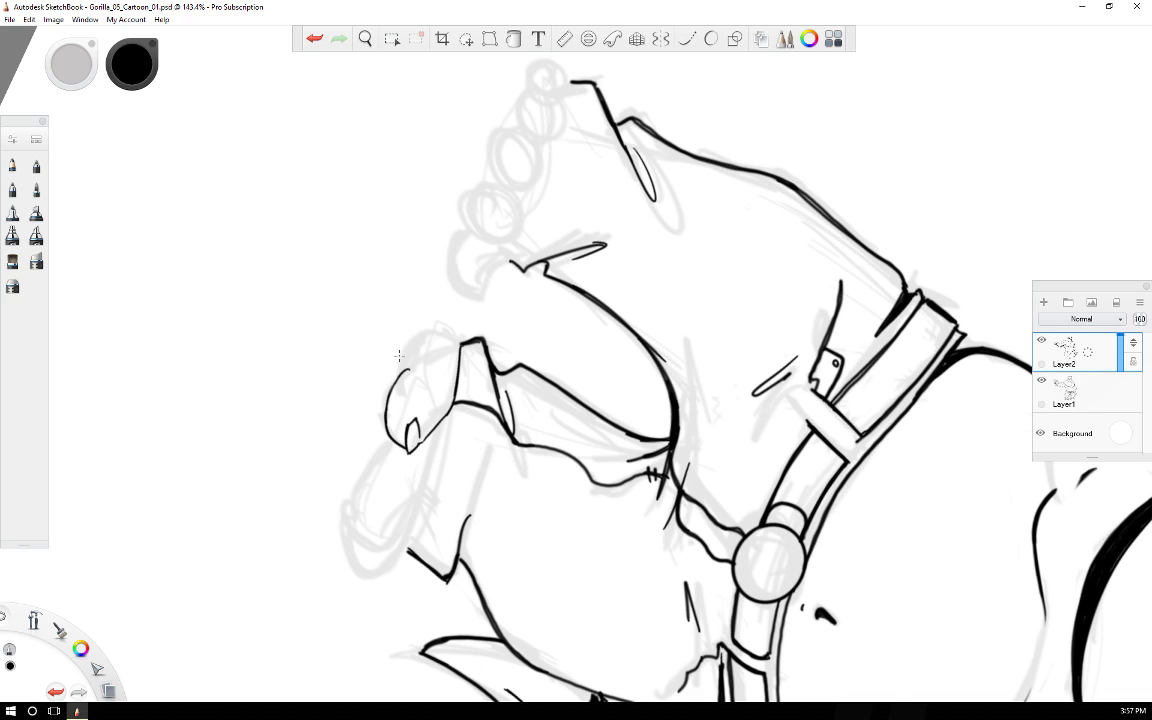
mouse_move(396, 377)
left_mouse_down()
mouse_move(448, 333)
mouse_move(421, 333)
mouse_move(461, 343)
left_mouse_up()
Ink the upper contours and nails of the second and third toes on the gorilla's left foot.
key("Left")
key("Left")
key("Left")
key("Left")
key("Left")
key("Left")
key("Left")
key("Left")
key("Left")
key("Left")
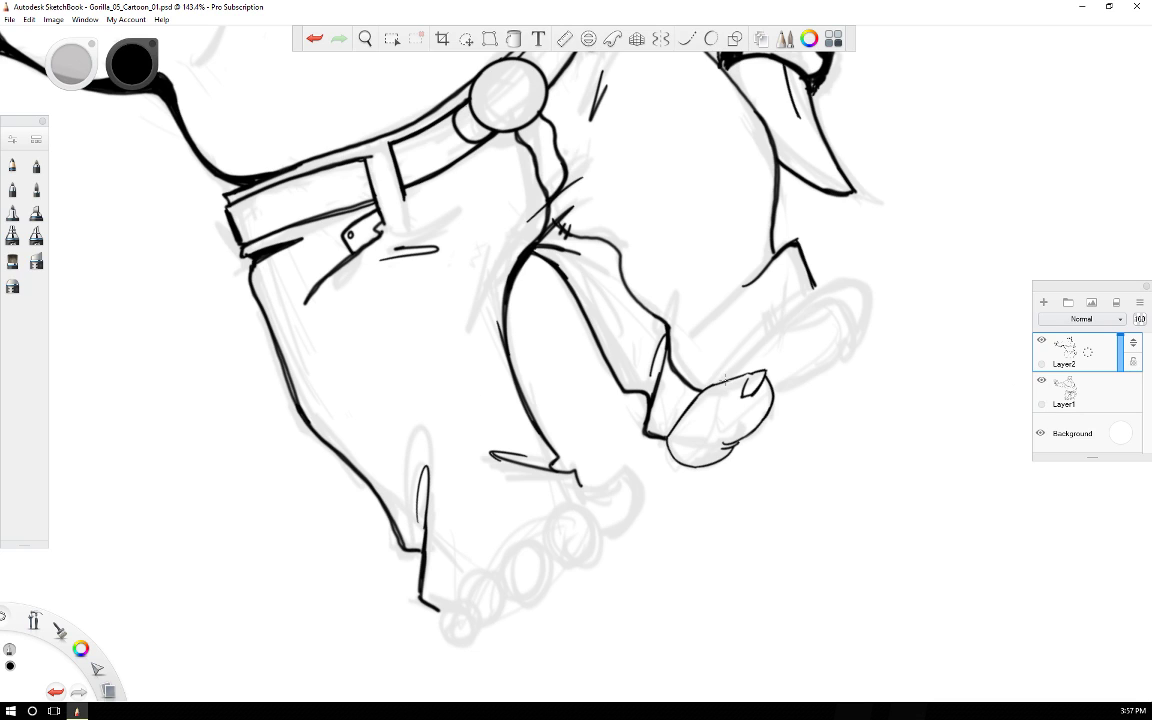
mouse_move(740, 366)
left_mouse_down()
mouse_move(795, 321)
mouse_move(782, 322)
mouse_move(844, 302)
mouse_move(817, 320)
left_mouse_up()
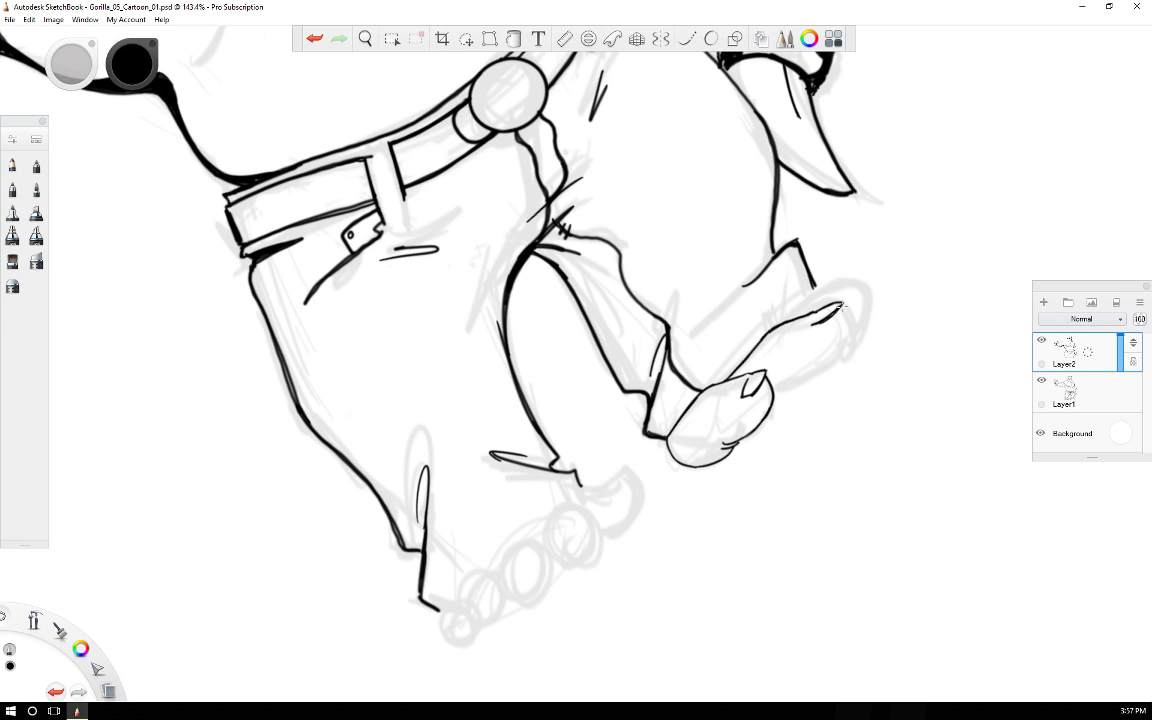
left_click_drag(843, 306, 851, 337)
mouse_move(814, 287)
left_mouse_down()
mouse_move(793, 315)
mouse_move(816, 290)
left_mouse_up()
mouse_move(830, 288)
left_mouse_down()
mouse_move(861, 283)
mouse_move(833, 296)
mouse_move(865, 334)
left_mouse_up()
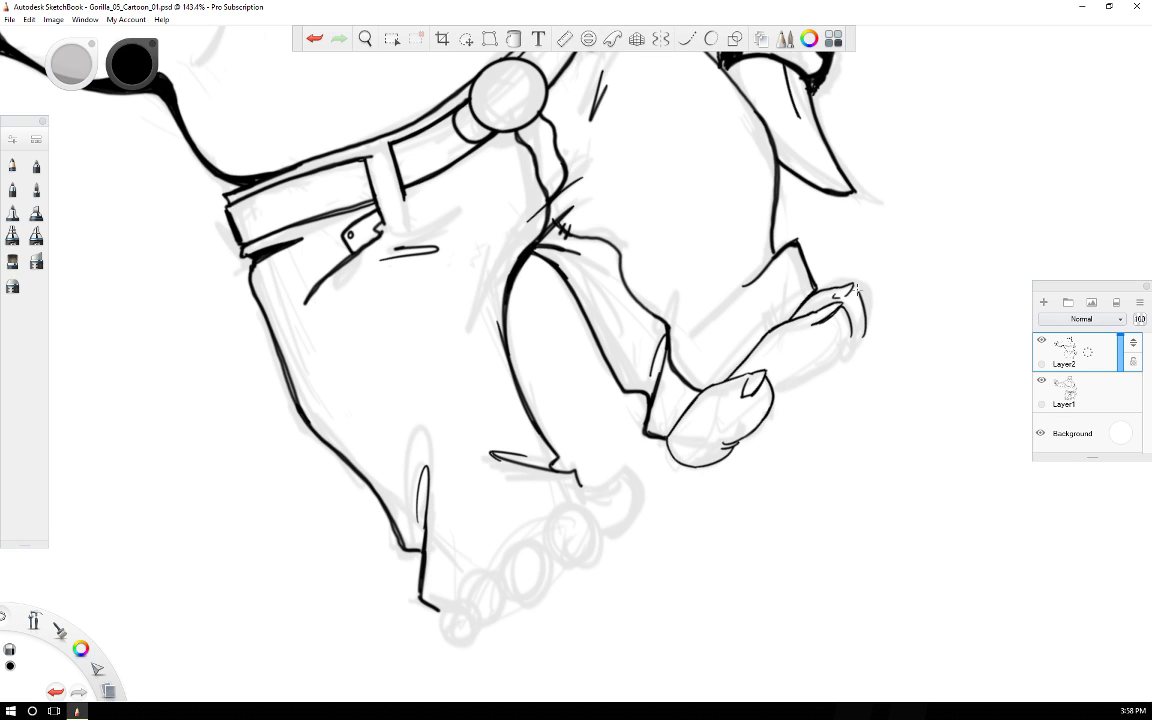
left_click_drag(857, 290, 865, 335)
Ink the rounded tips and undersides of the outer toes on the gorilla's left foot.
key("Right")
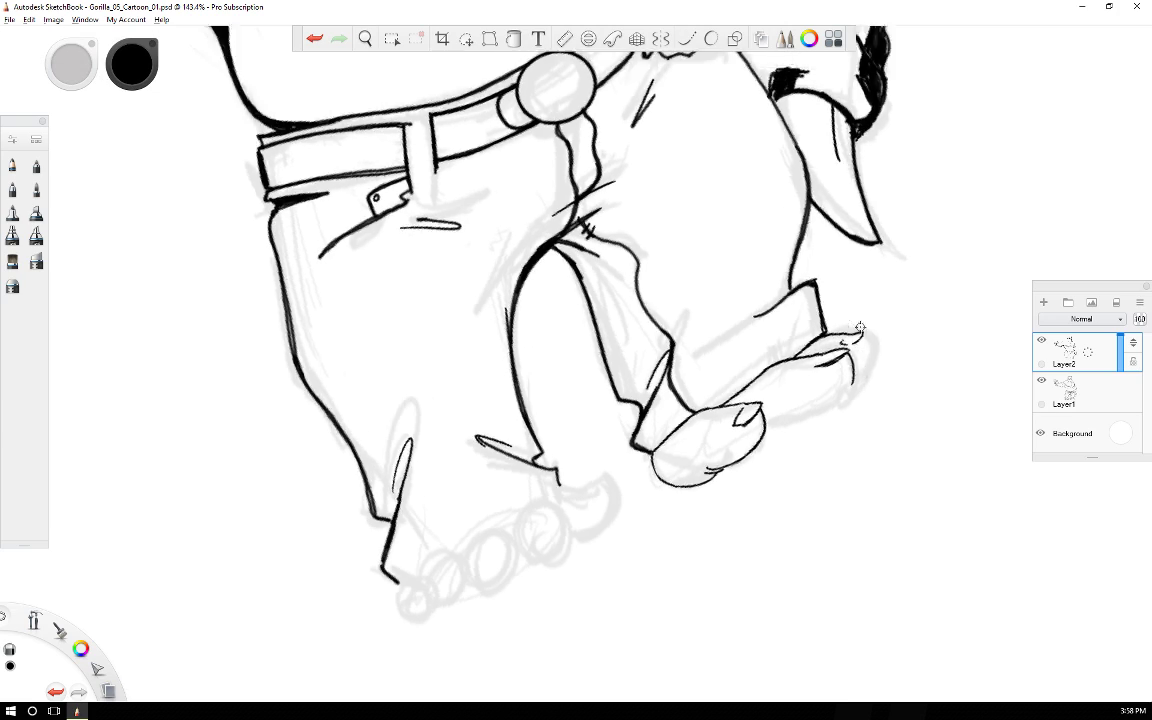
key("Right")
key("Right")
key("Right")
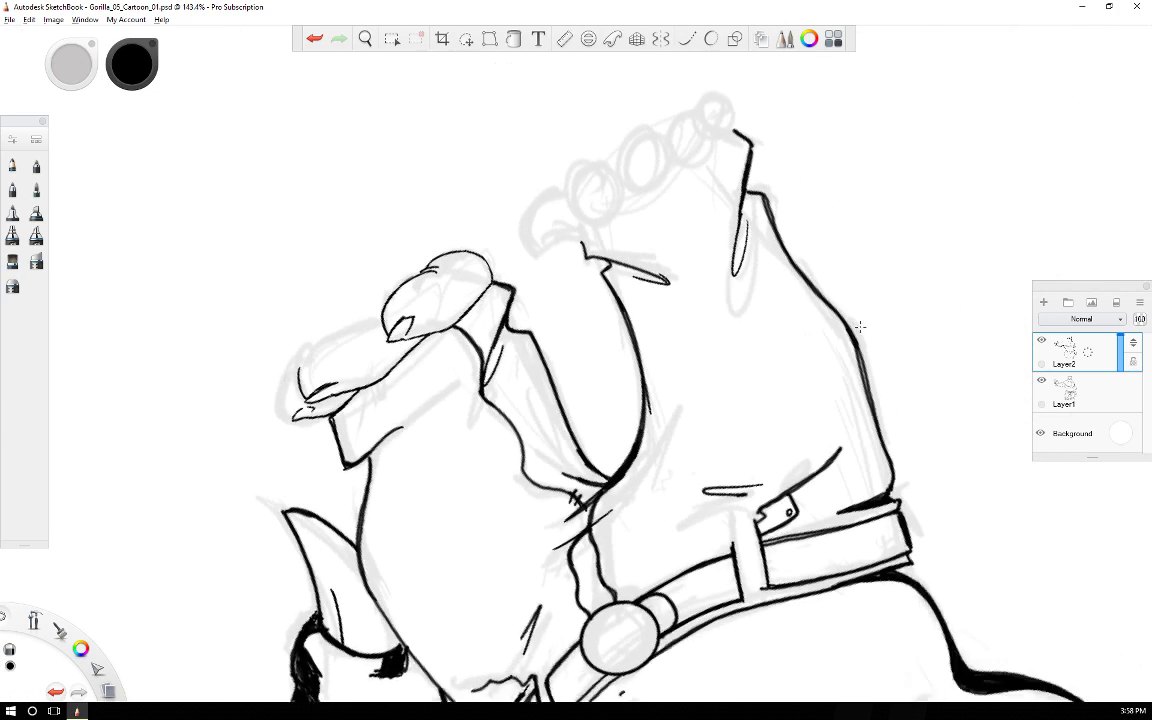
key("Left")
key("s")
mouse_move(299, 443)
left_mouse_down()
mouse_move(316, 373)
mouse_move(299, 386)
mouse_move(298, 400)
mouse_move(354, 346)
mouse_move(315, 364)
mouse_move(345, 361)
left_mouse_up()
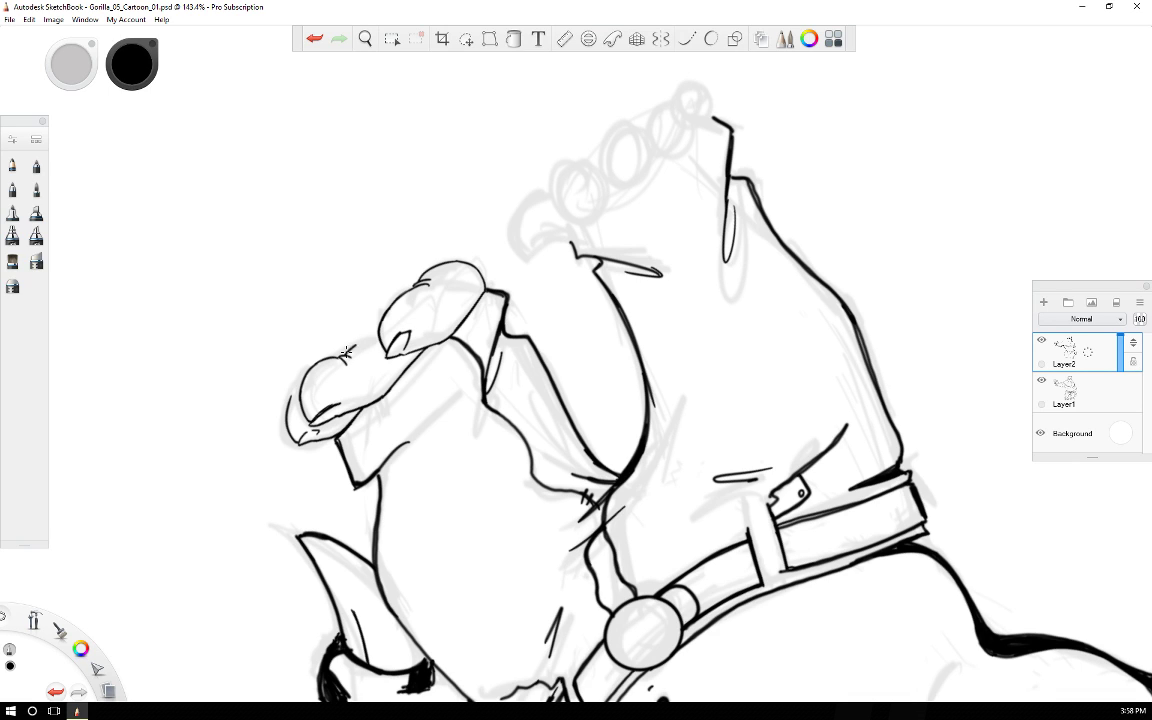
mouse_move(341, 349)
left_mouse_down()
mouse_move(382, 351)
mouse_move(377, 336)
left_mouse_up()
left_click_drag(290, 403, 304, 384)
Ink the big toe and its nail on the gorilla's right foot, beside the inner trouser cuff.
key("Left")
key("Left")
key("Left")
key("Left")
key("Left")
key("Left")
key("Left")
key("Left")
key("Left")
key("Left")
key("Left")
key("Left")
key("Left")
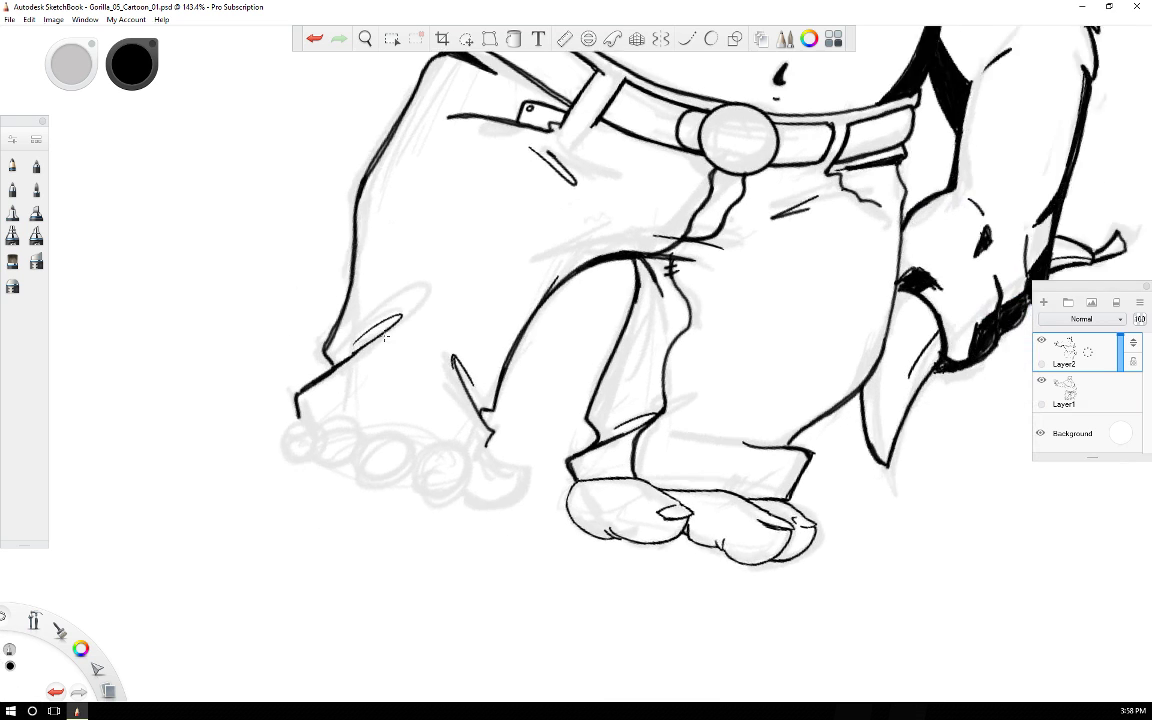
key("Left")
key("Left")
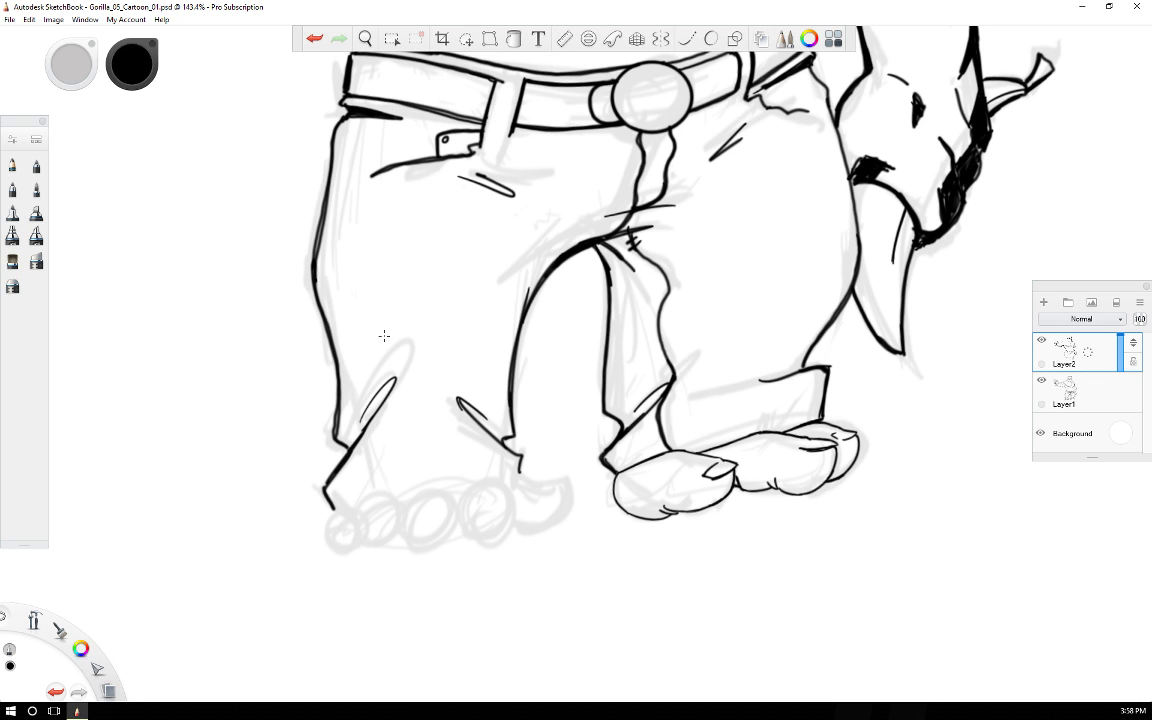
key("Left")
key("Left")
key("Left")
key("Left")
key("Left")
key("Left")
key("Left")
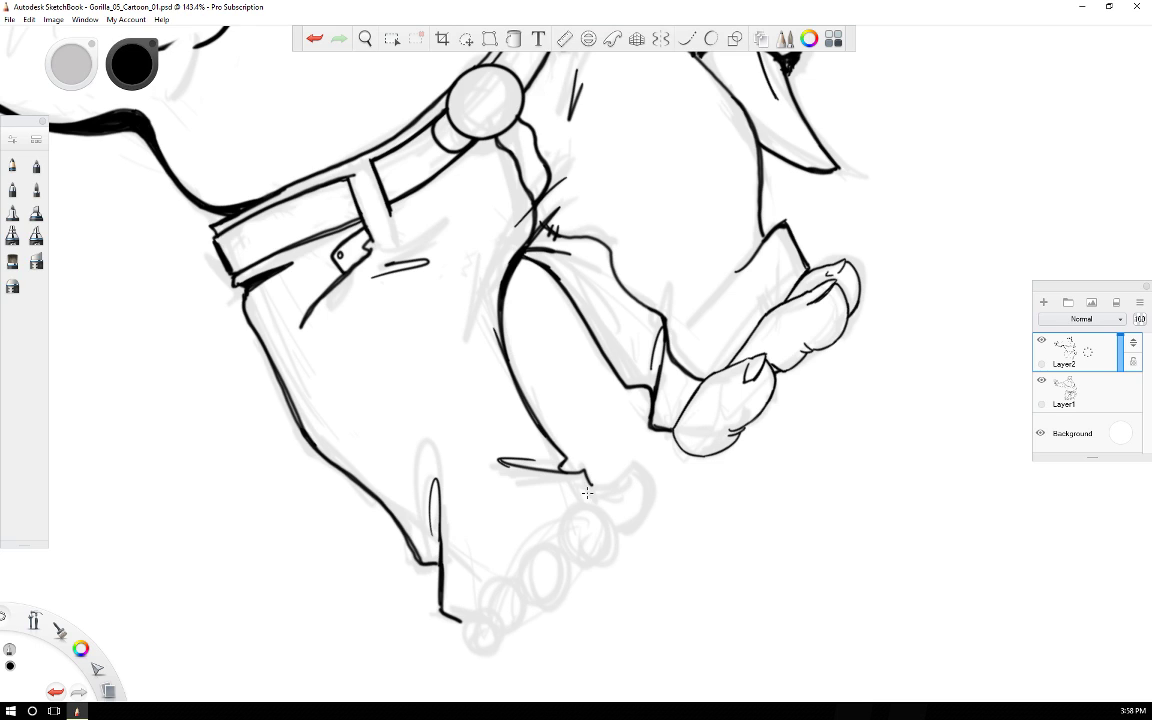
mouse_move(584, 500)
left_mouse_down()
mouse_move(593, 484)
mouse_move(634, 471)
mouse_move(614, 499)
mouse_move(654, 501)
mouse_move(626, 531)
left_mouse_up()
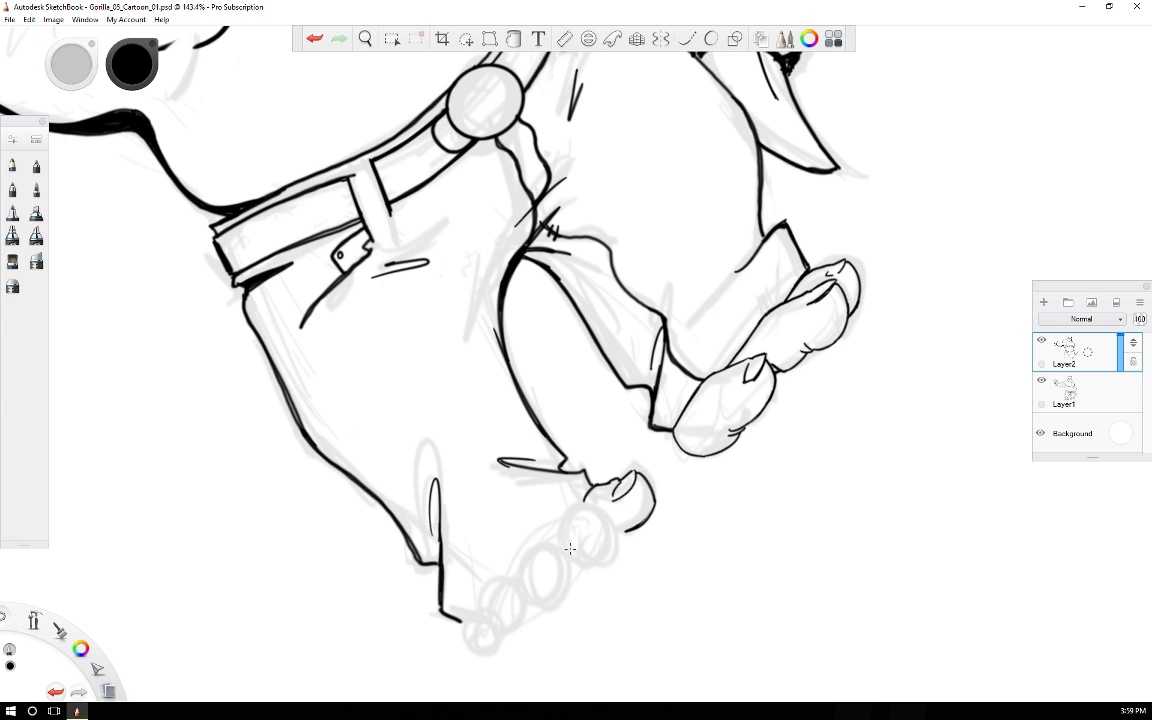
Mark the nails of the four smaller toes on the gorilla's right foot.
left_click_drag(567, 550, 589, 535)
left_click_drag(528, 588, 551, 572)
left_click_drag(491, 619, 513, 604)
left_click_drag(468, 642, 511, 601)
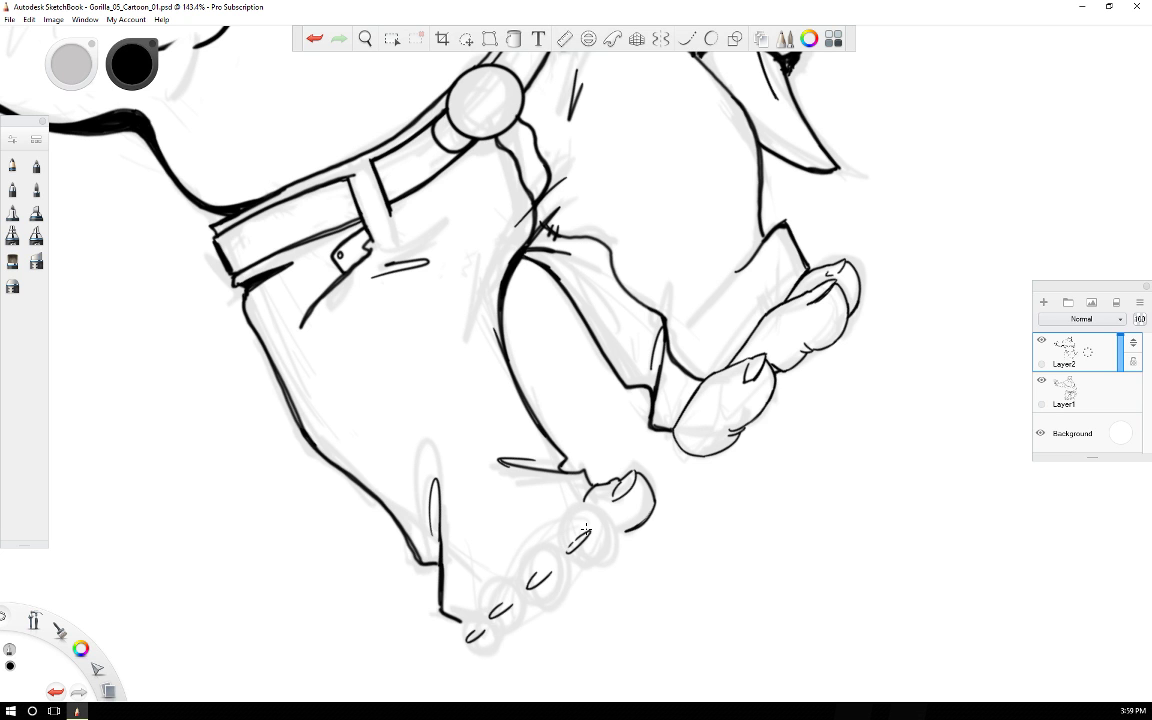
Ink a round outline around the nail of the second toe on the gorilla's right foot.
key("period")
key("period")
key("period")
key("period")
key("period")
key("period")
key("period")
key("period")
key("period")
key("period")
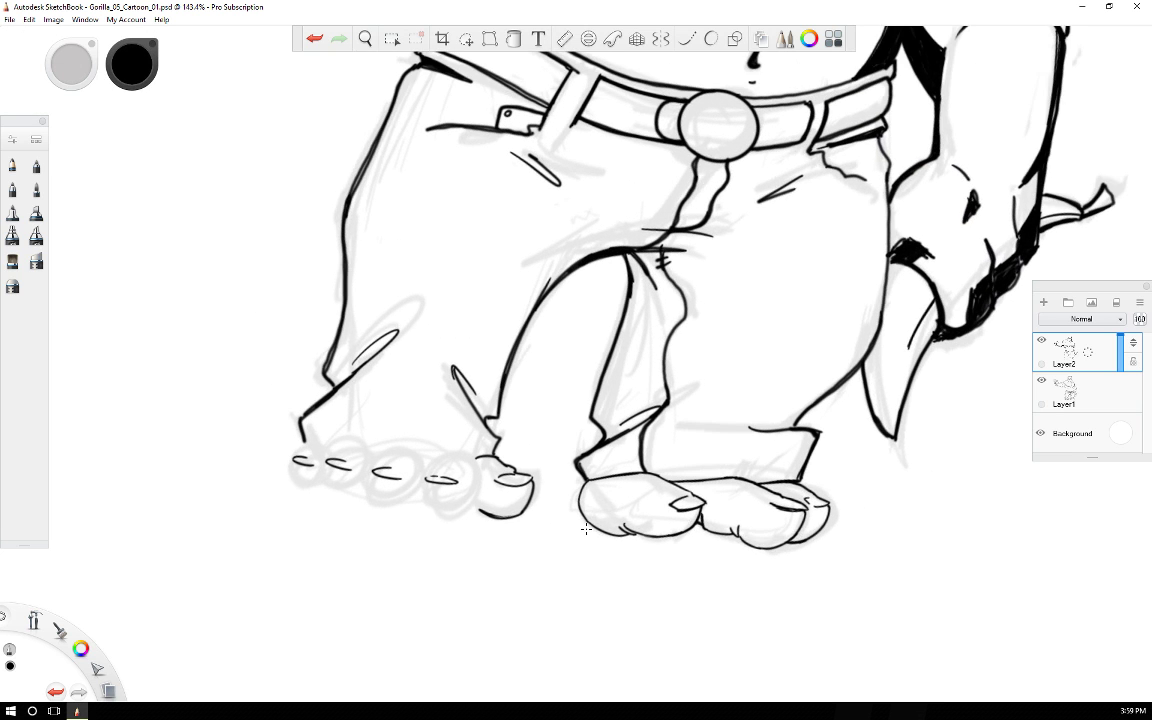
key("comma")
key("comma")
mouse_move(456, 481)
left_mouse_down()
mouse_move(498, 486)
mouse_move(485, 479)
mouse_move(497, 476)
mouse_move(494, 534)
left_mouse_up()
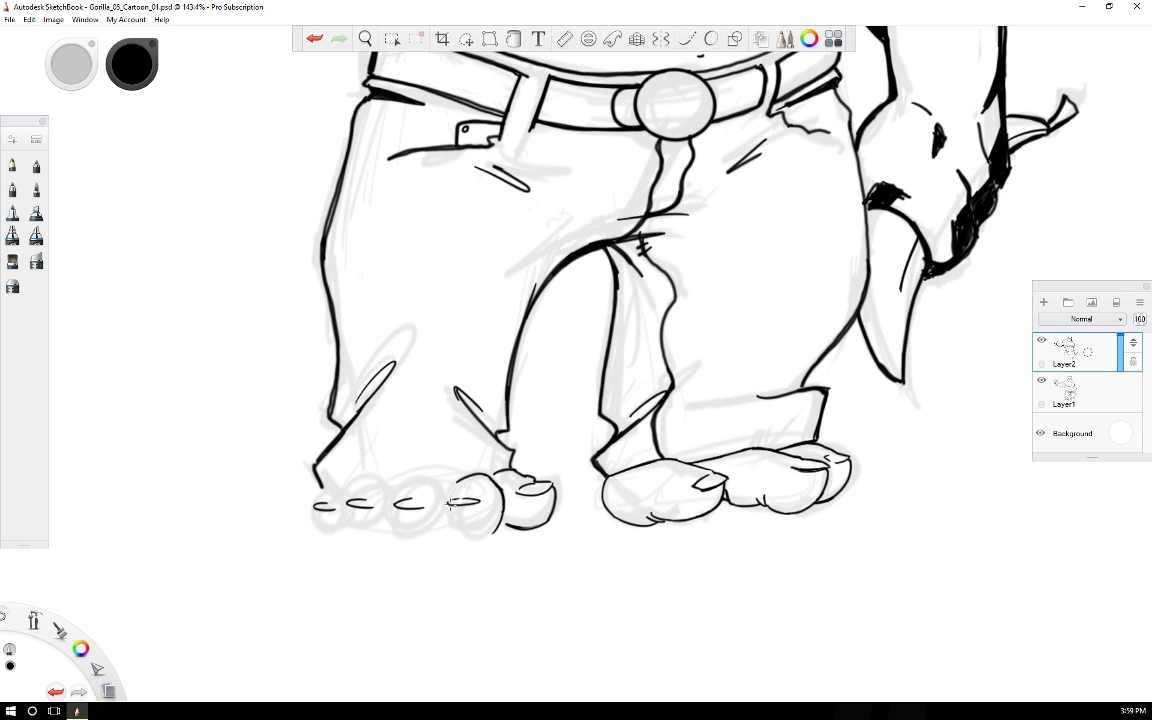
left_click_drag(450, 500, 464, 528)
left_click_drag(467, 483, 478, 482)
Remove the inked outline and nail of the second toe on the gorilla's right foot.
key("Left")
key("Left")
key("Left")
key("Left")
key("Left")
key("Left")
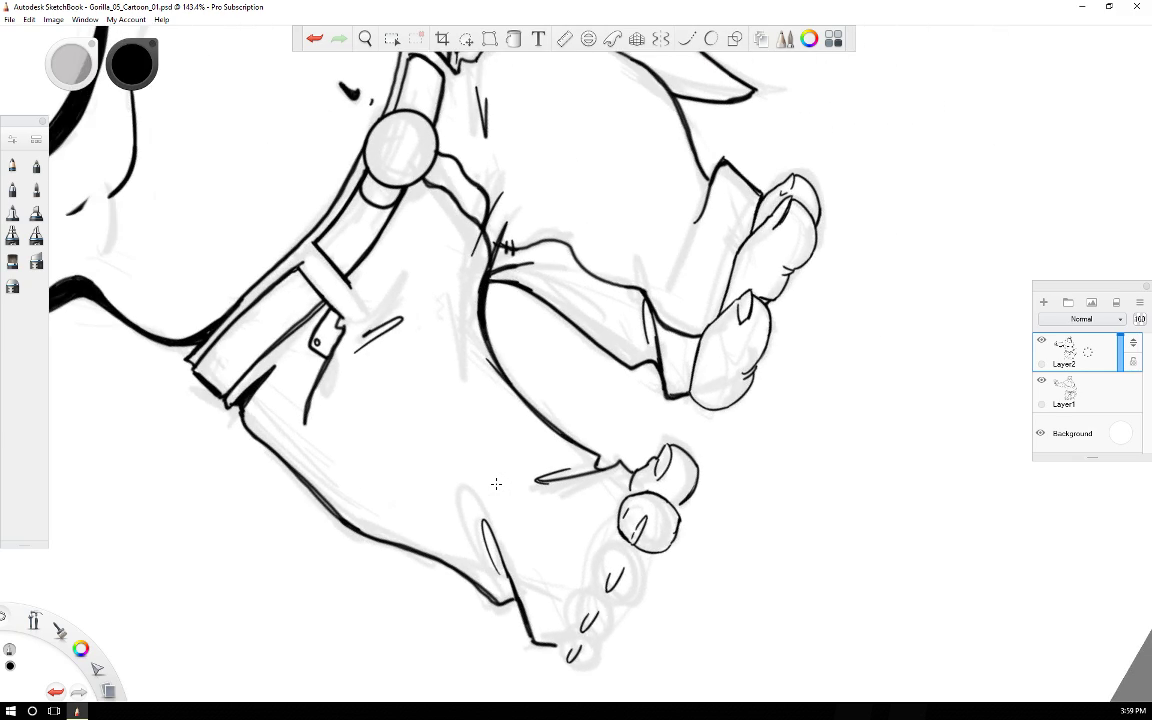
key("Right")
key("Right")
key("Right")
key("Right")
key("Right")
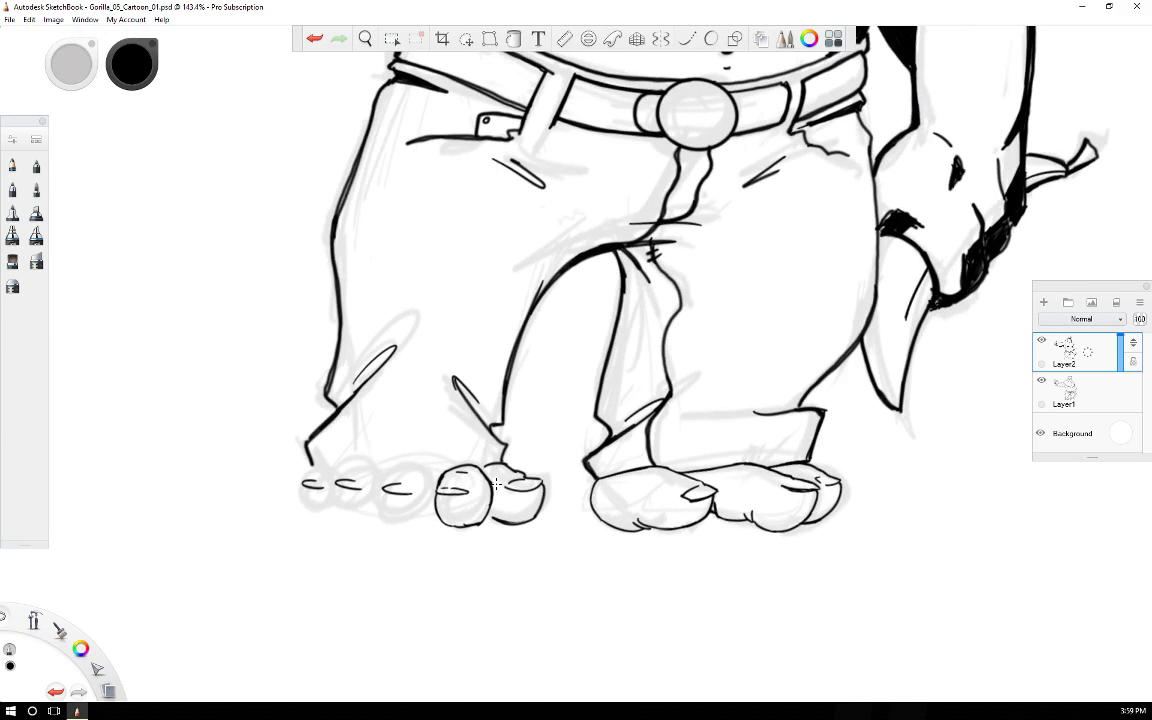
key("Left")
key("Left")
key("Left")
key("Left")
key("Left")
key("Left")
key("Left")
key("Left")
key("Left")
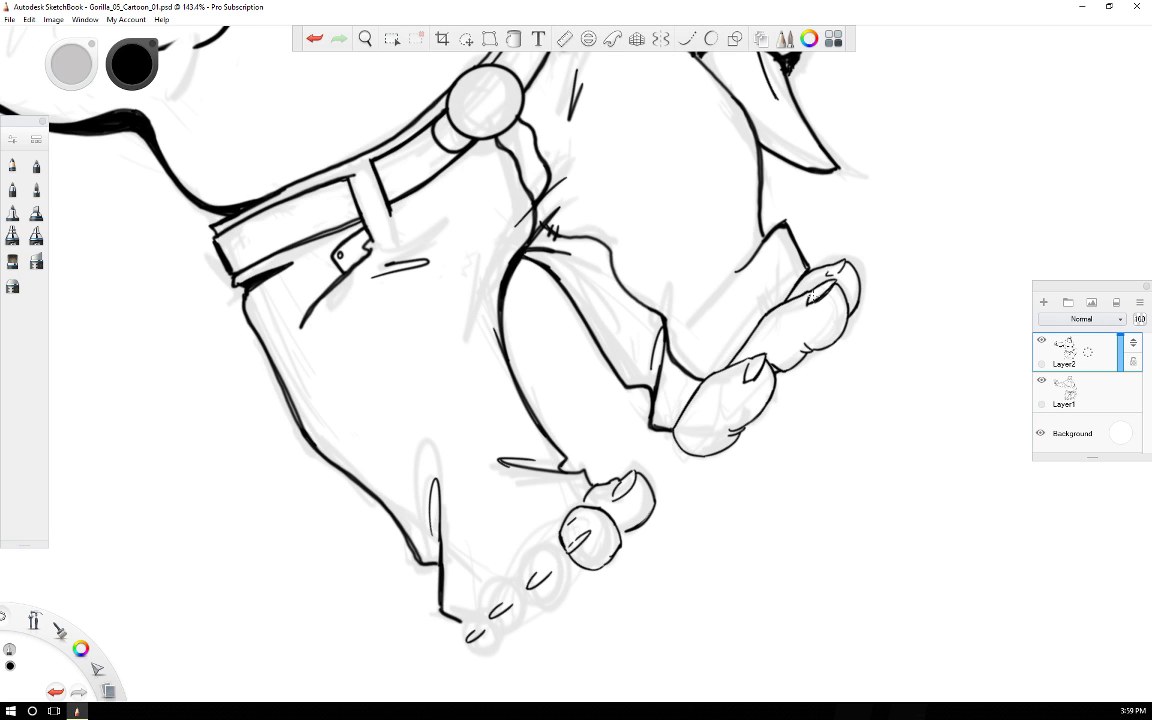
key("e")
left_click_drag(578, 538, 583, 537)
left_click_drag(587, 507, 617, 530)
key("ctrl+z")
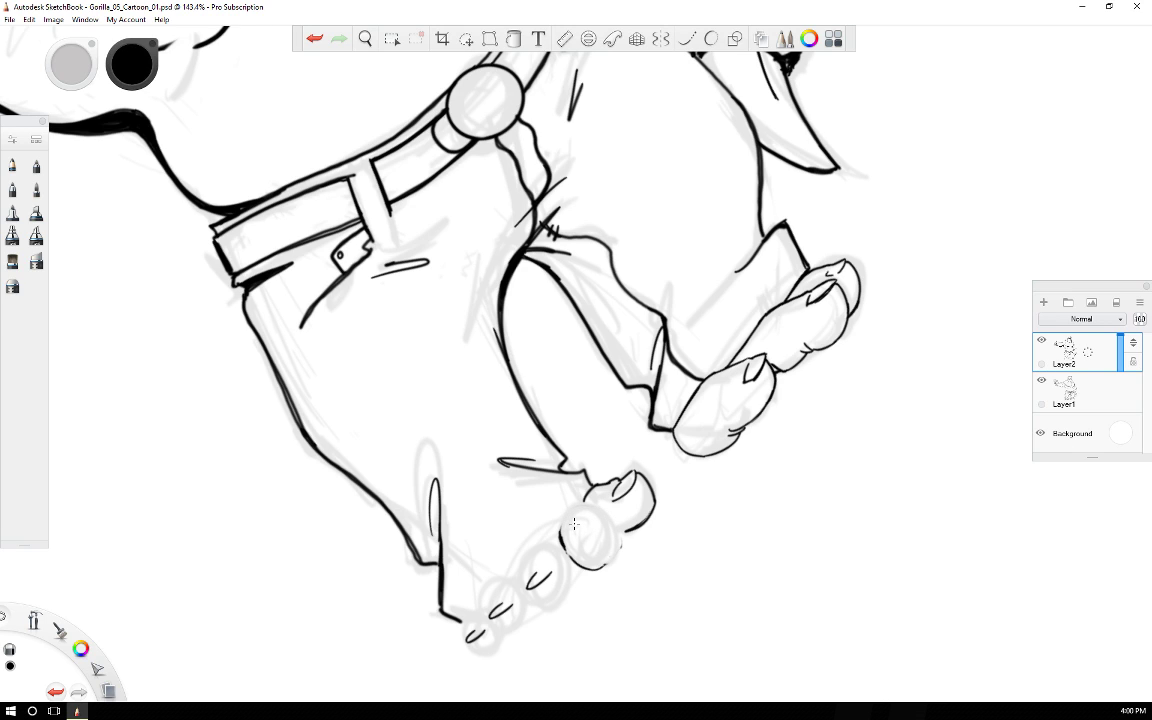
key("ctrl+z")
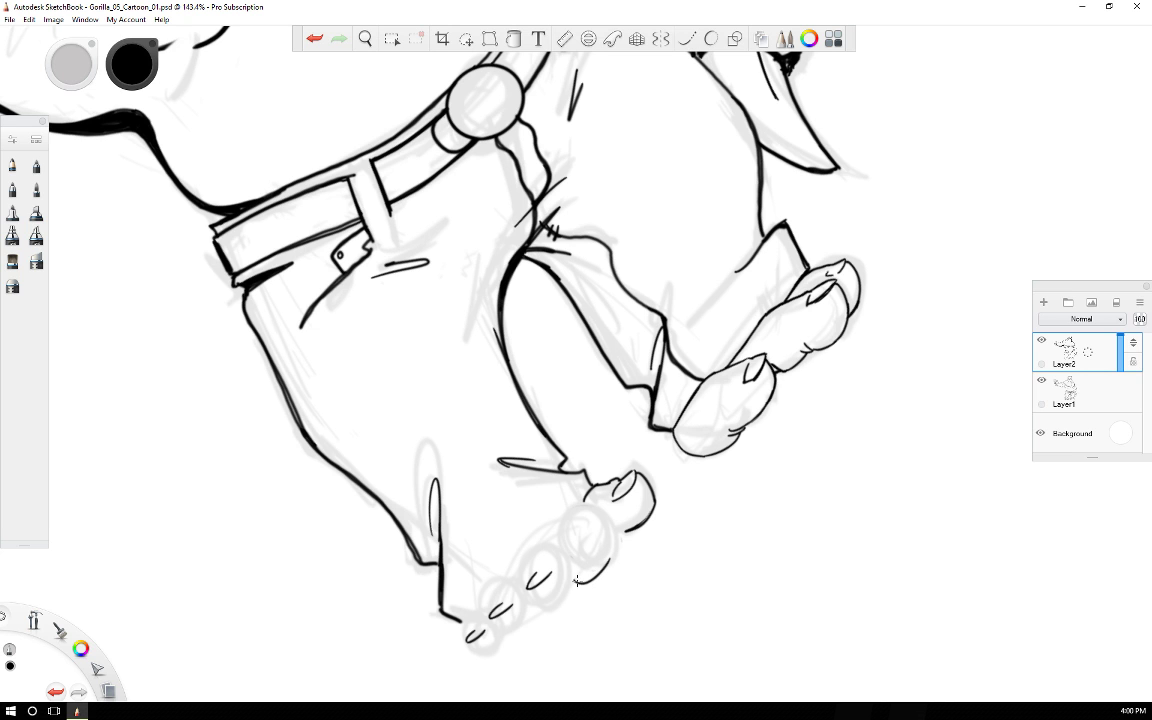
Redraw the second toe of the gorilla's right foot with its nail, joining it to the big toe.
left_click_drag(608, 558, 573, 581)
key("Right")
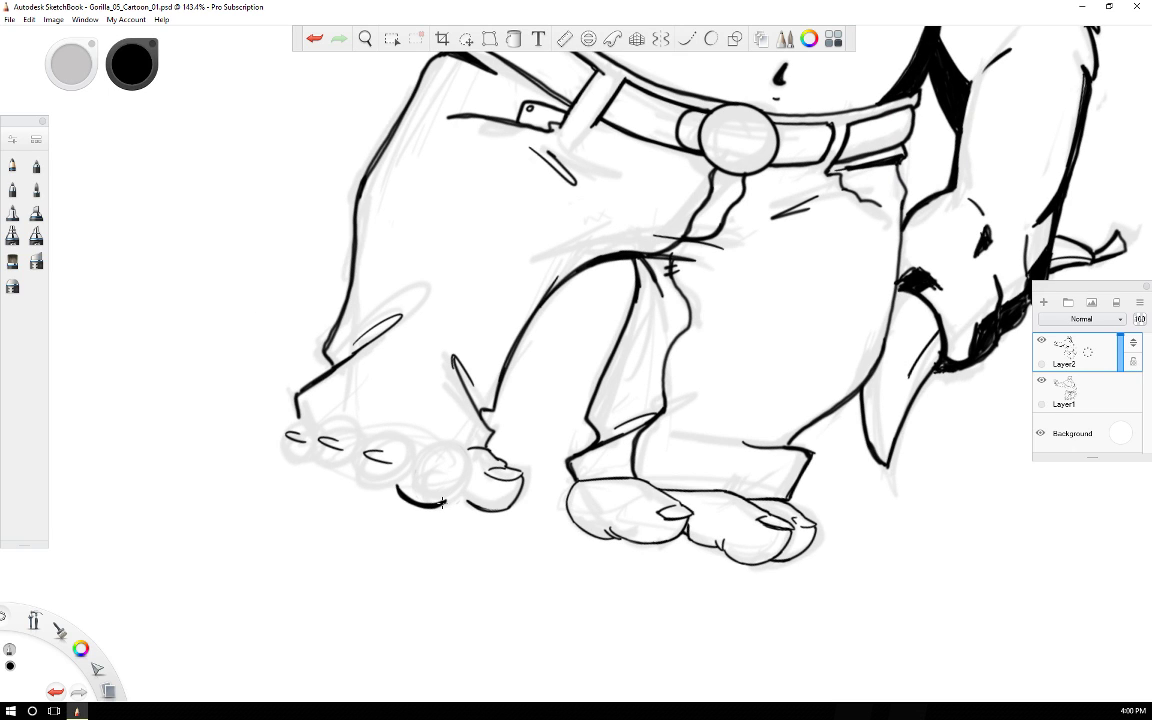
mouse_move(455, 489)
left_mouse_down()
mouse_move(446, 501)
mouse_move(473, 496)
left_mouse_up()
left_click_drag(405, 464, 398, 490)
mouse_move(408, 458)
left_mouse_down()
mouse_move(448, 471)
mouse_move(437, 475)
mouse_move(450, 447)
mouse_move(414, 454)
mouse_move(444, 473)
mouse_move(435, 453)
mouse_move(417, 456)
mouse_move(432, 440)
mouse_move(420, 454)
mouse_move(442, 441)
mouse_move(431, 445)
mouse_move(481, 439)
left_mouse_up()
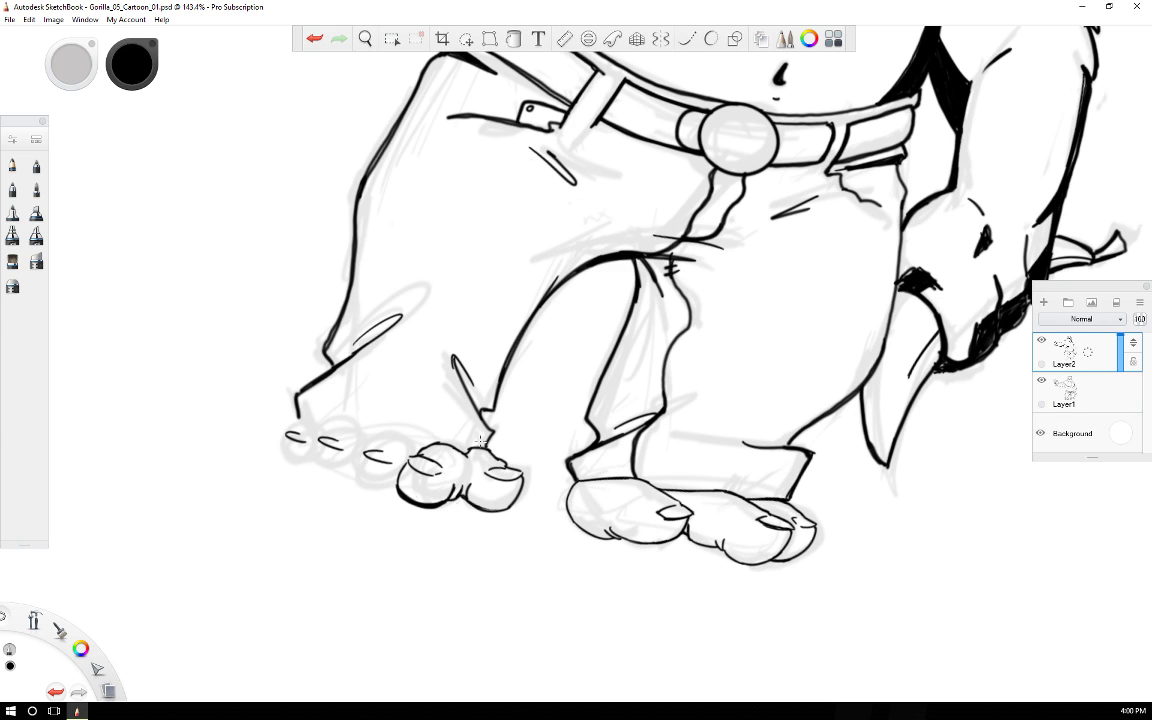
Ink the upper contour of the third toe on the gorilla's right foot.
key("Left")
key("Left")
key("Left")
key("Right")
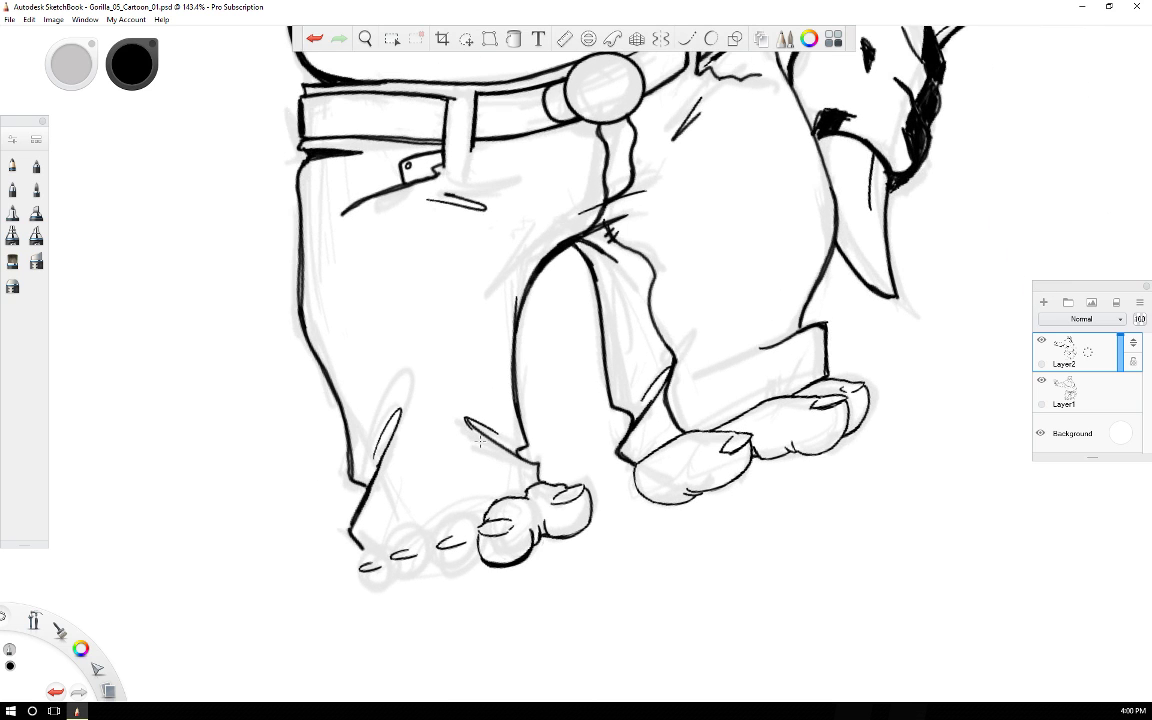
left_click_drag(484, 514, 433, 530)
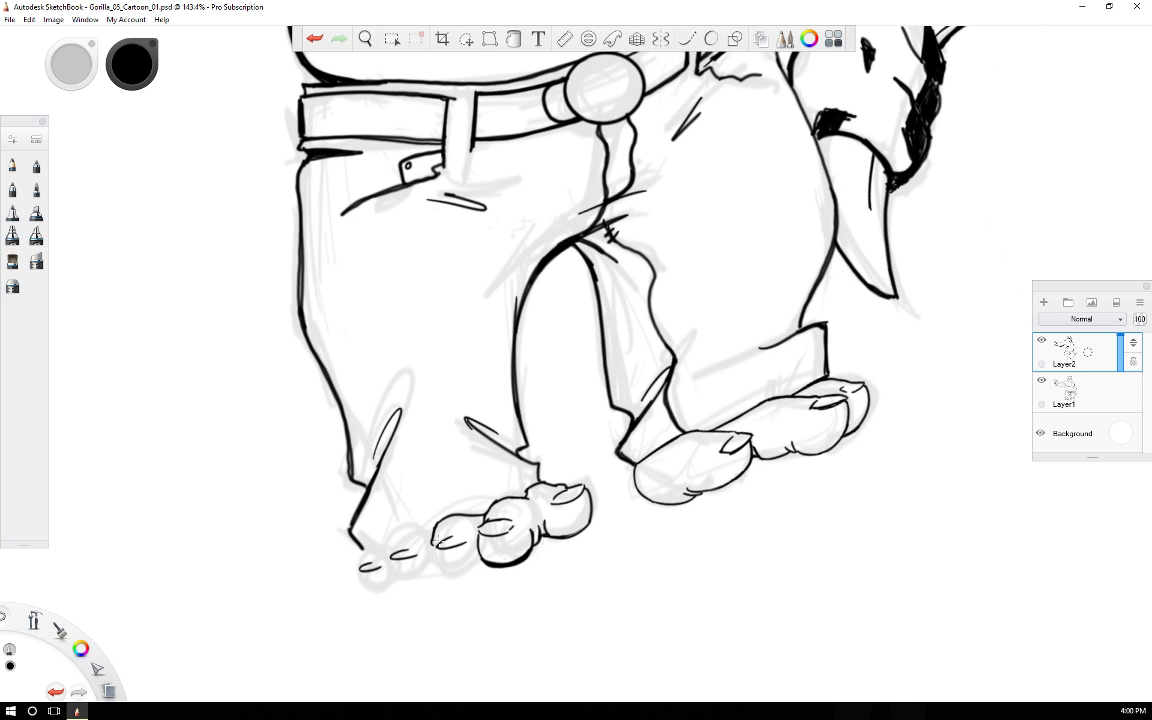
Erase the nail marks on the three outer toes of the gorilla's right foot.
key("e")
left_click_drag(455, 538, 366, 568)
key("ctrl+Right")
key("ctrl+Right")
key("ctrl+Right")
key("ctrl+Right")
key("ctrl+Right")
key("ctrl+Left")
key("ctrl+Left")
key("ctrl+Left")
key("ctrl+Left")
key("ctrl+Left")
key("ctrl+Left")
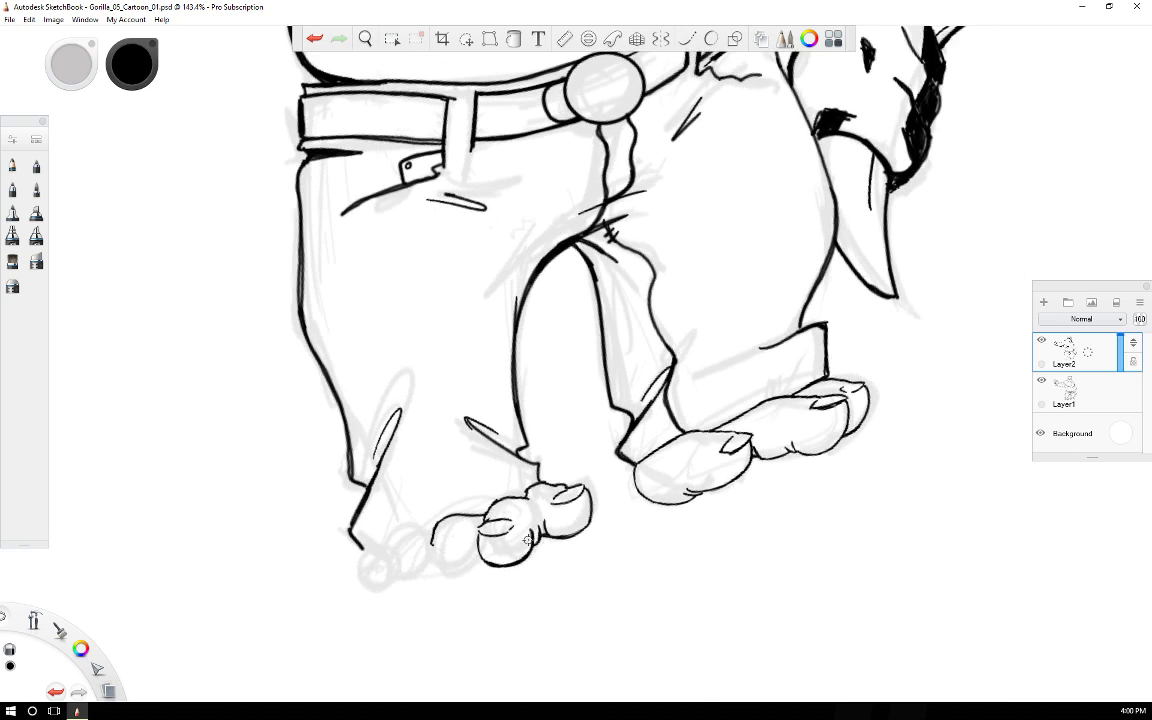
Ink the nail and underside of the third toe and the whole fourth toe on the gorilla's right foot.
key("ctrl+Right")
key("ctrl+Right")
key("ctrl+Right")
key("ctrl+Right")
key("ctrl+Right")
key("ctrl+Right")
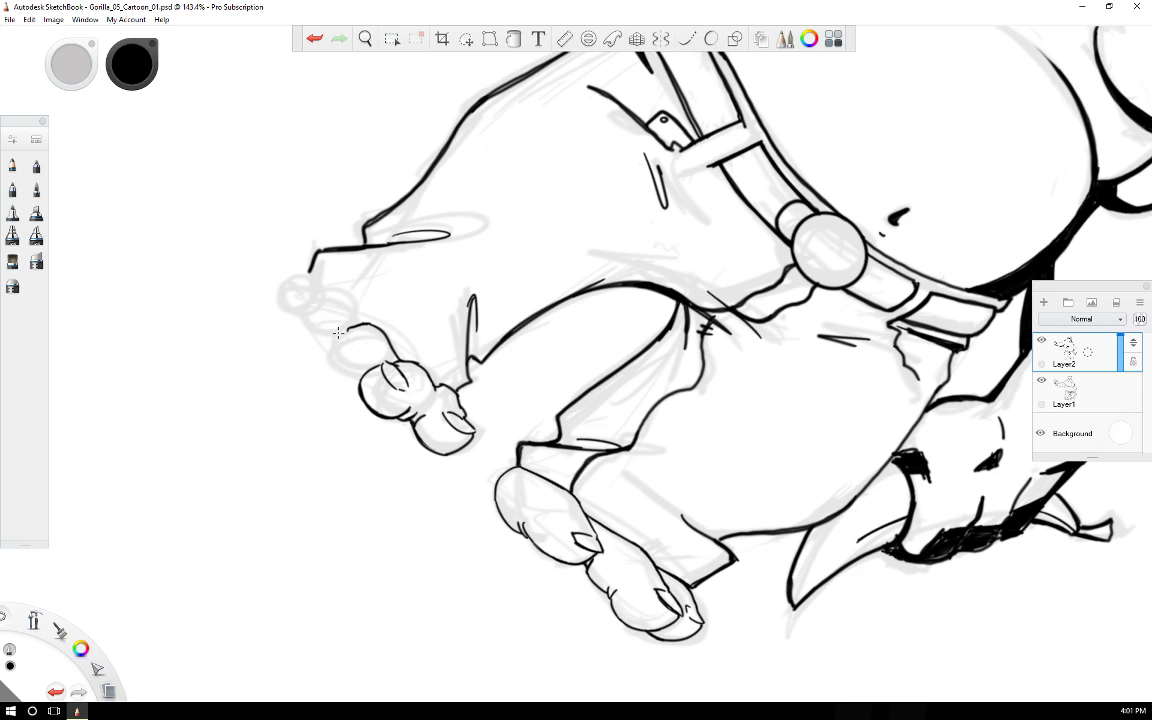
mouse_move(338, 333)
left_mouse_down()
mouse_move(345, 378)
mouse_move(335, 346)
mouse_move(355, 379)
mouse_move(336, 361)
mouse_move(351, 376)
mouse_move(358, 339)
left_mouse_up()
mouse_move(344, 297)
left_mouse_down()
mouse_move(325, 291)
mouse_move(327, 277)
mouse_move(330, 293)
mouse_move(305, 289)
mouse_move(299, 312)
mouse_move(317, 331)
mouse_move(299, 322)
mouse_move(328, 308)
mouse_move(335, 340)
left_mouse_up()
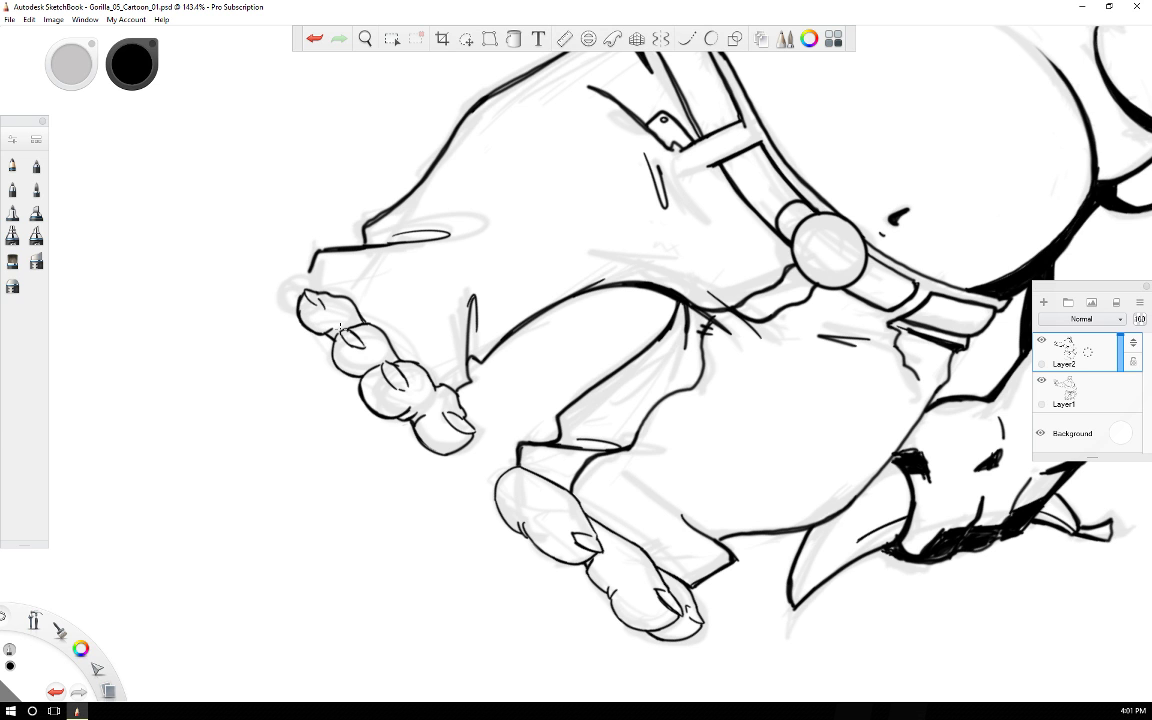
Ink the small outermost toe and its nail on the gorilla's right foot, below the trouser cuff.
key("Left")
key("Left")
key("Left")
key("Left")
key("Left")
key("Left")
key("Left")
key("Left")
key("Left")
key("Left")
key("Left")
key("Left")
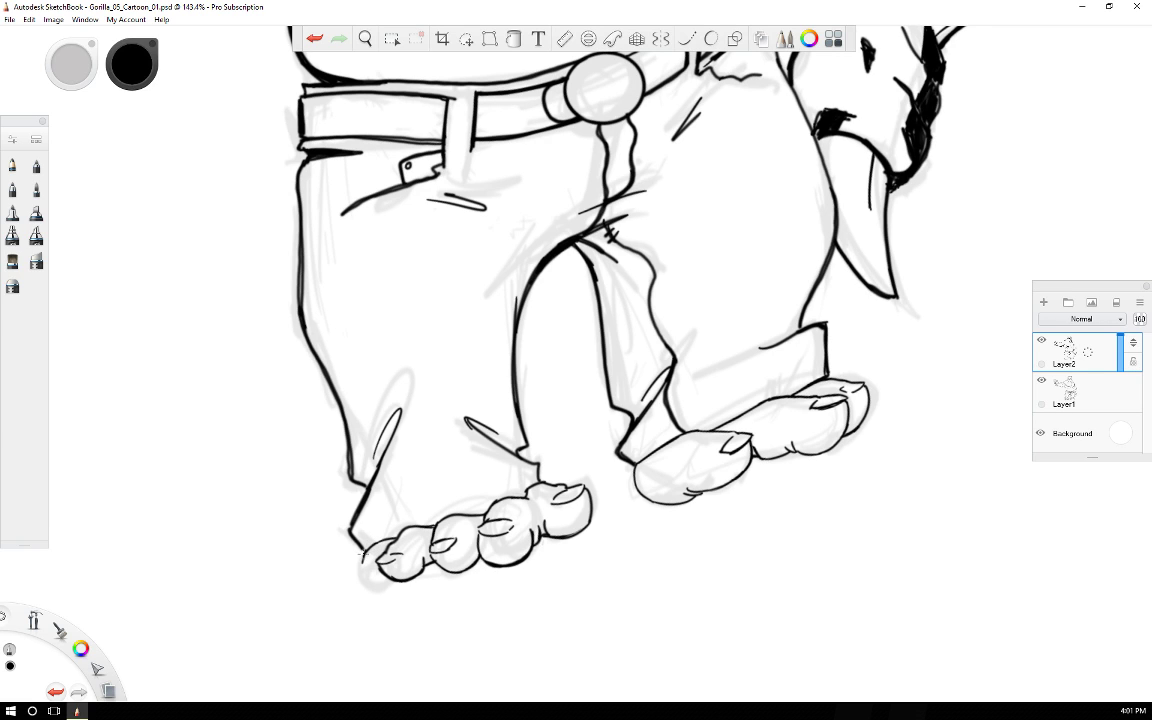
mouse_move(363, 566)
left_mouse_down()
mouse_move(381, 554)
mouse_move(388, 578)
left_mouse_up()
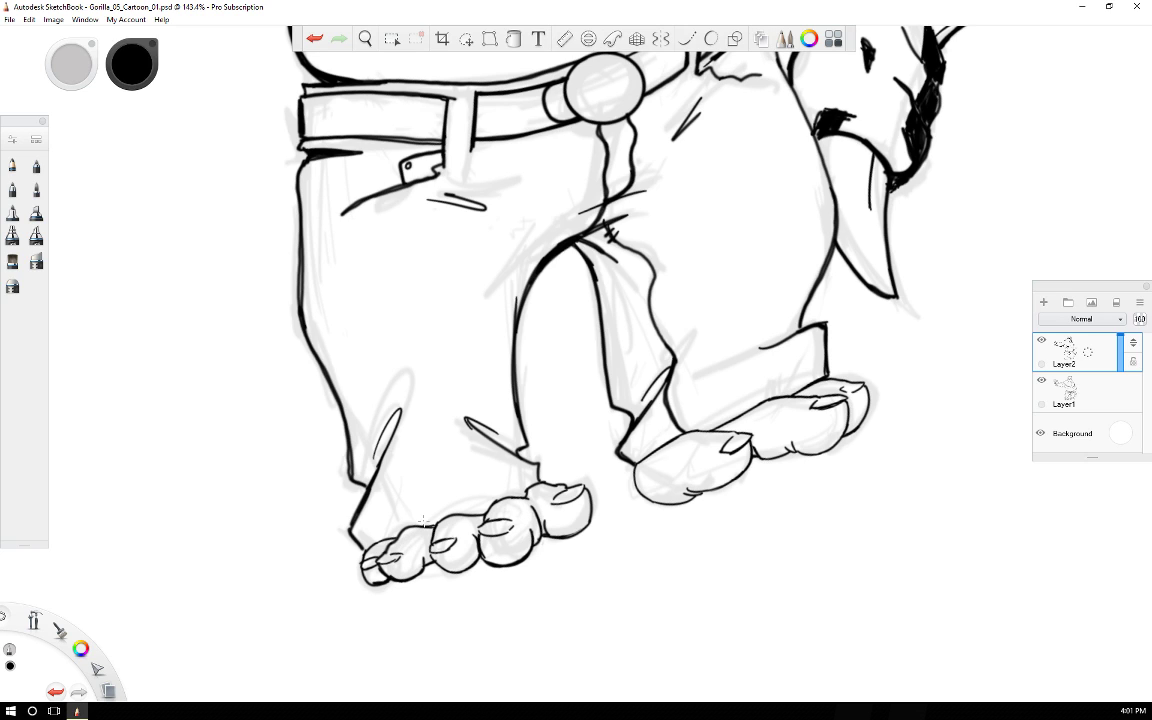
key("Right")
key("Right")
key("Right")
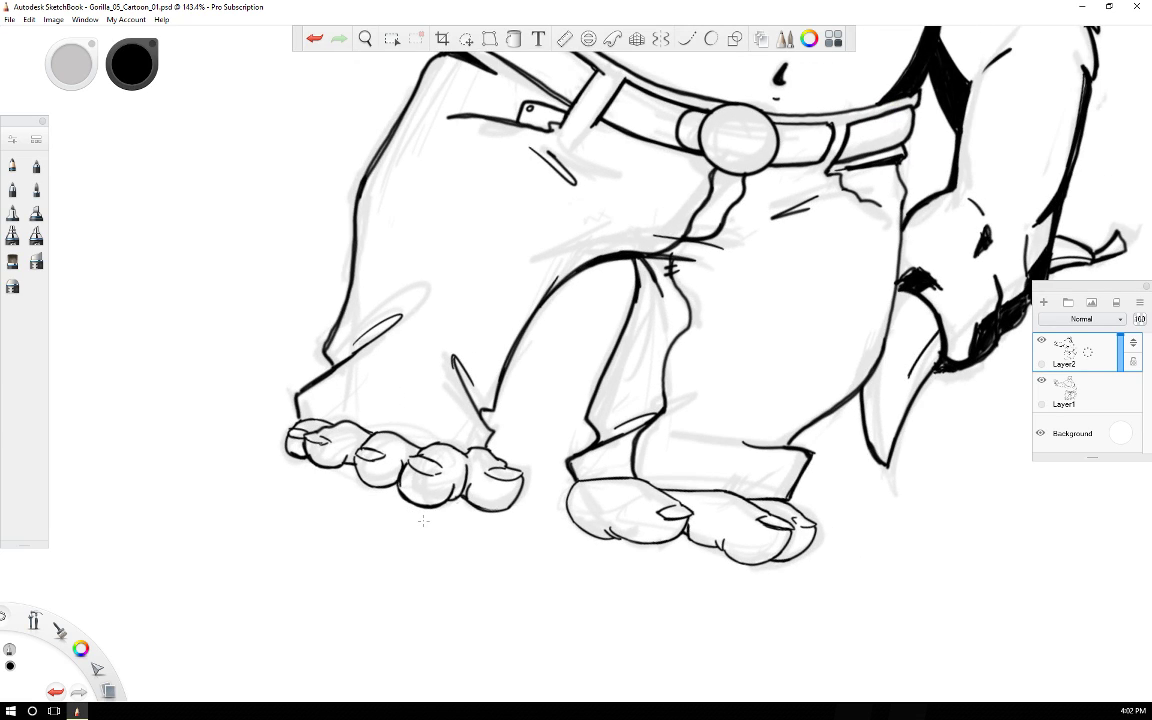
key("Left")
key("Left")
key("Right")
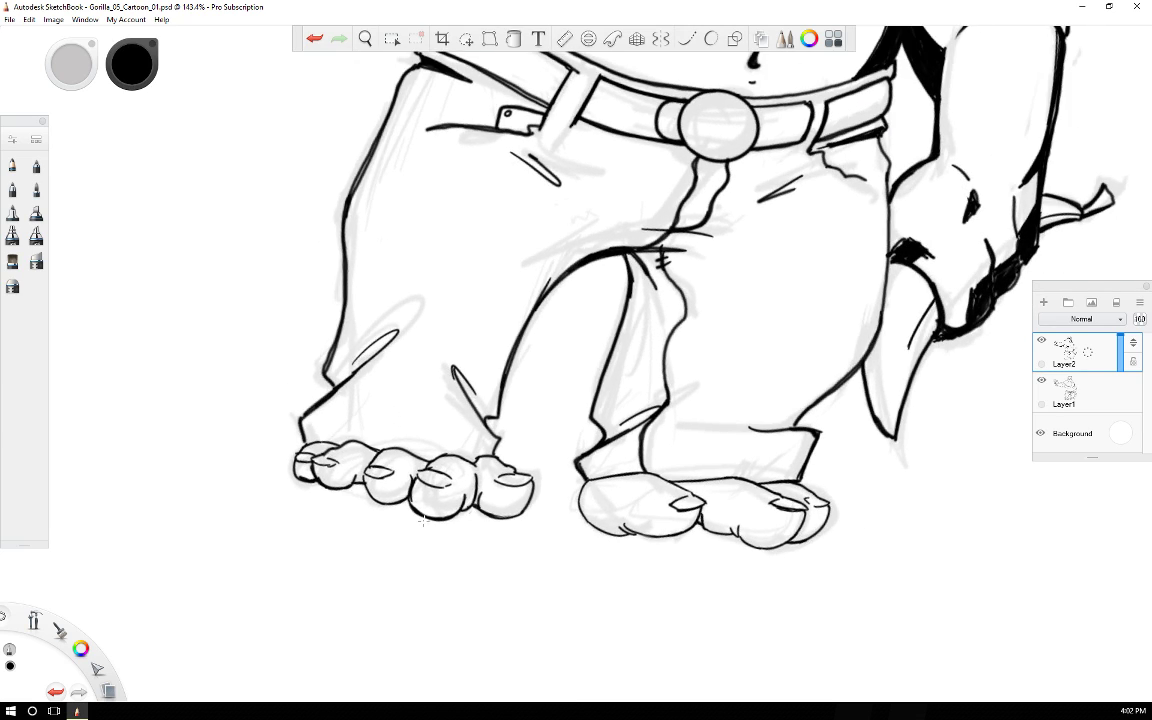
Thicken the inked line at the crotch where the inner contour of the gorilla's right trouser leg begins.
key("Left")
key("Left")
key("Left")
key("Left")
key("Left")
key("Left")
key("Left")
key("Left")
key("Left")
key("Left")
key("Left")
key("Left")
key("Left")
key("Left")
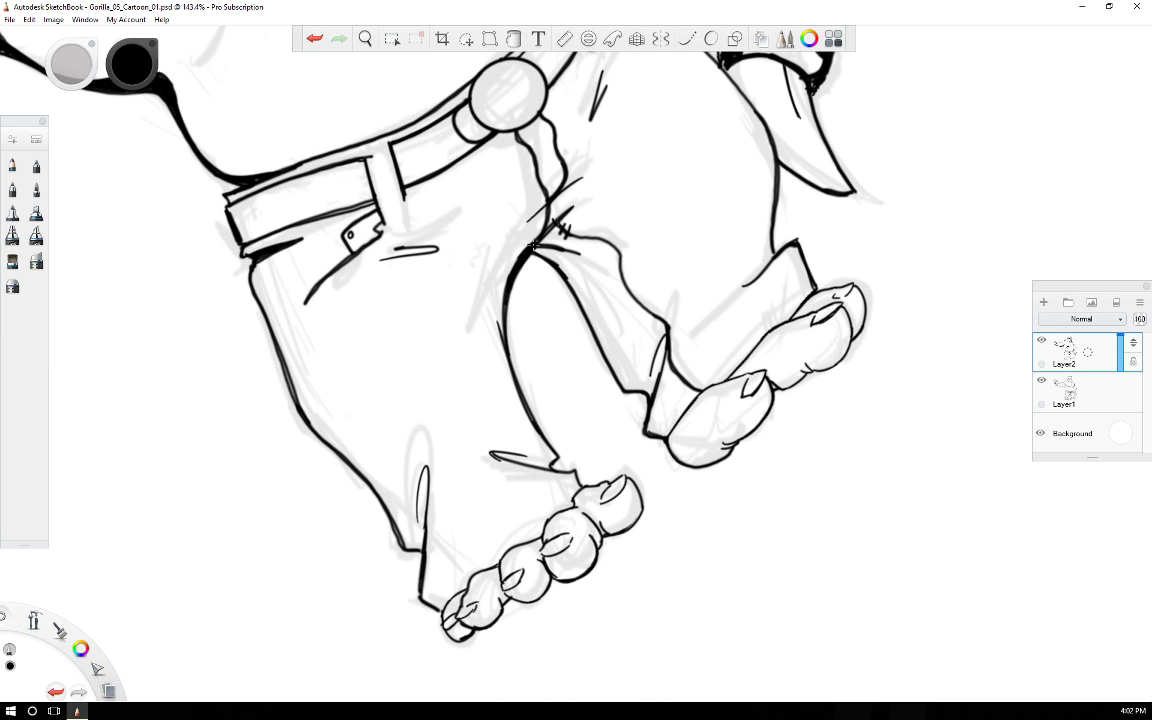
mouse_move(533, 245)
left_mouse_down()
mouse_move(497, 287)
mouse_move(509, 280)
left_mouse_up()
Ink a short curved fold line just above the cuff of the gorilla's left trouser leg.
key("Right")
key("Right")
key("Right")
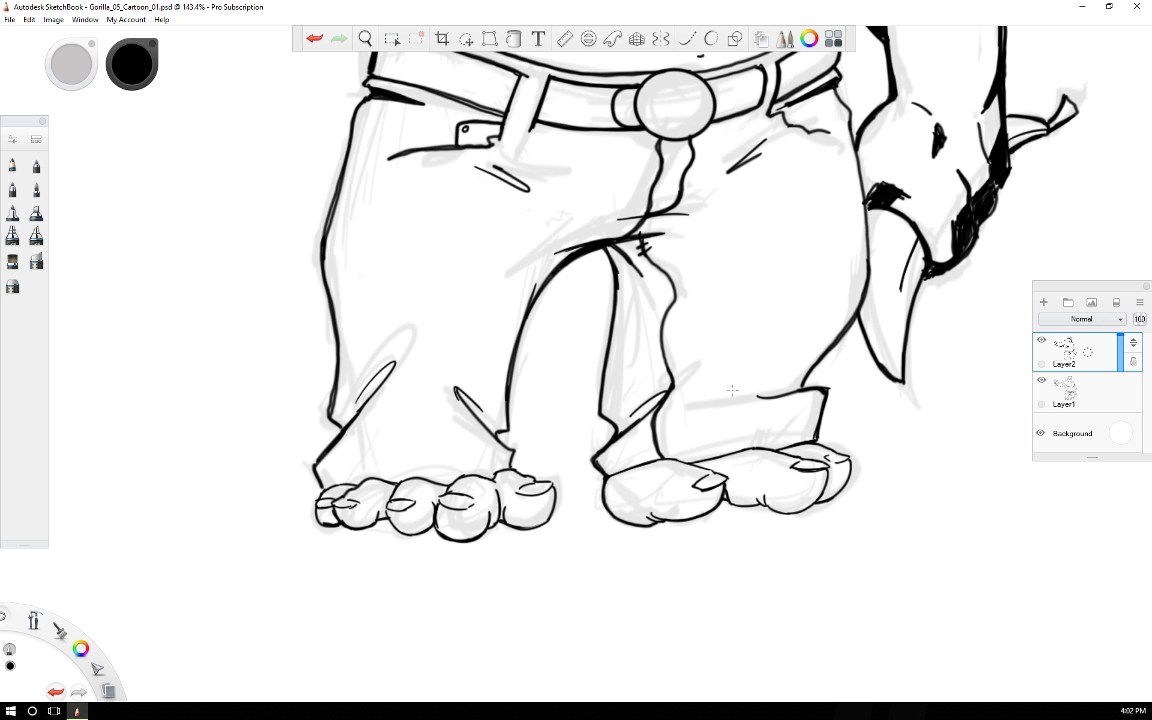
left_click_drag(722, 386, 798, 376)
scroll(801, 379, "up", 2)
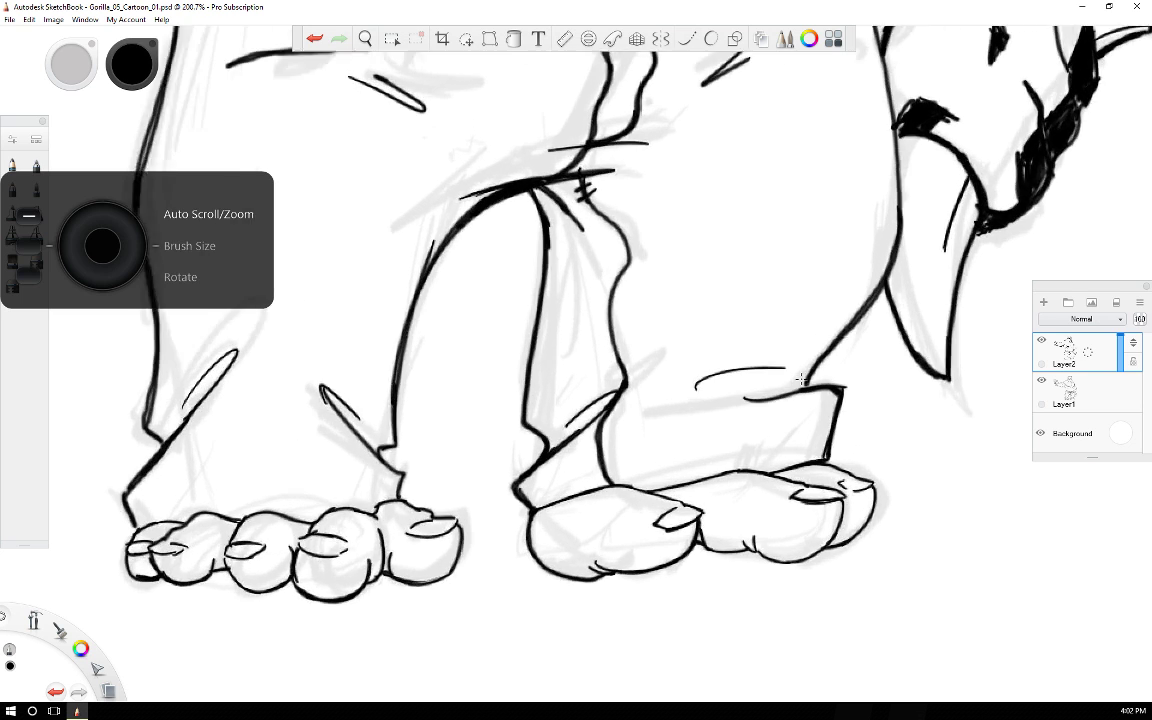
Examine the whole gorilla figure from head to feet for areas that need more inking.
scroll(801, 379, "down", 7)
scroll(801, 379, "down", 1)
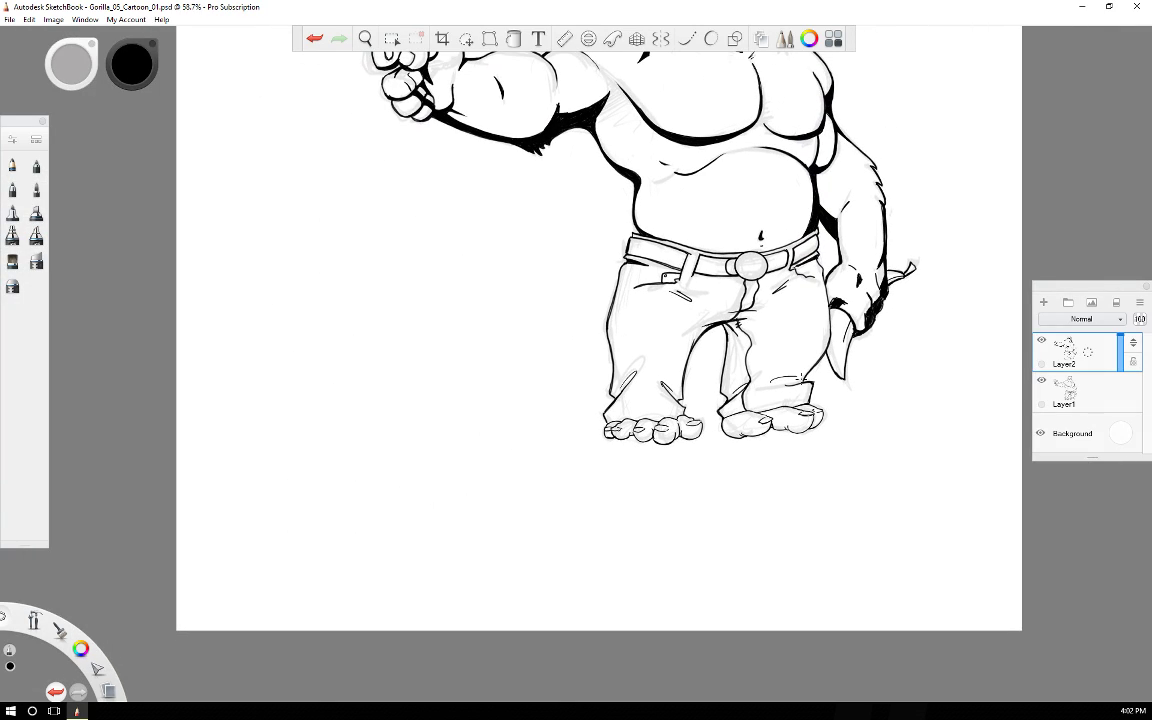
key("space")
left_click_drag(870, 270, 742, 399)
left_click_drag(633, 503, 656, 535)
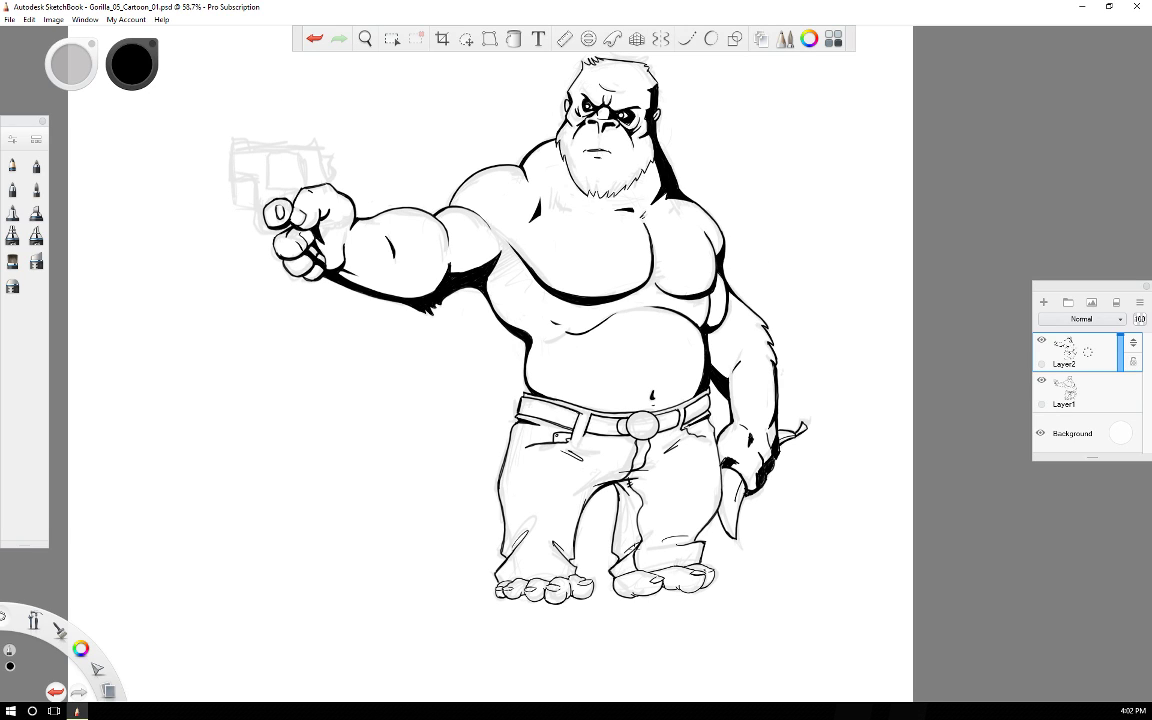
key("space")
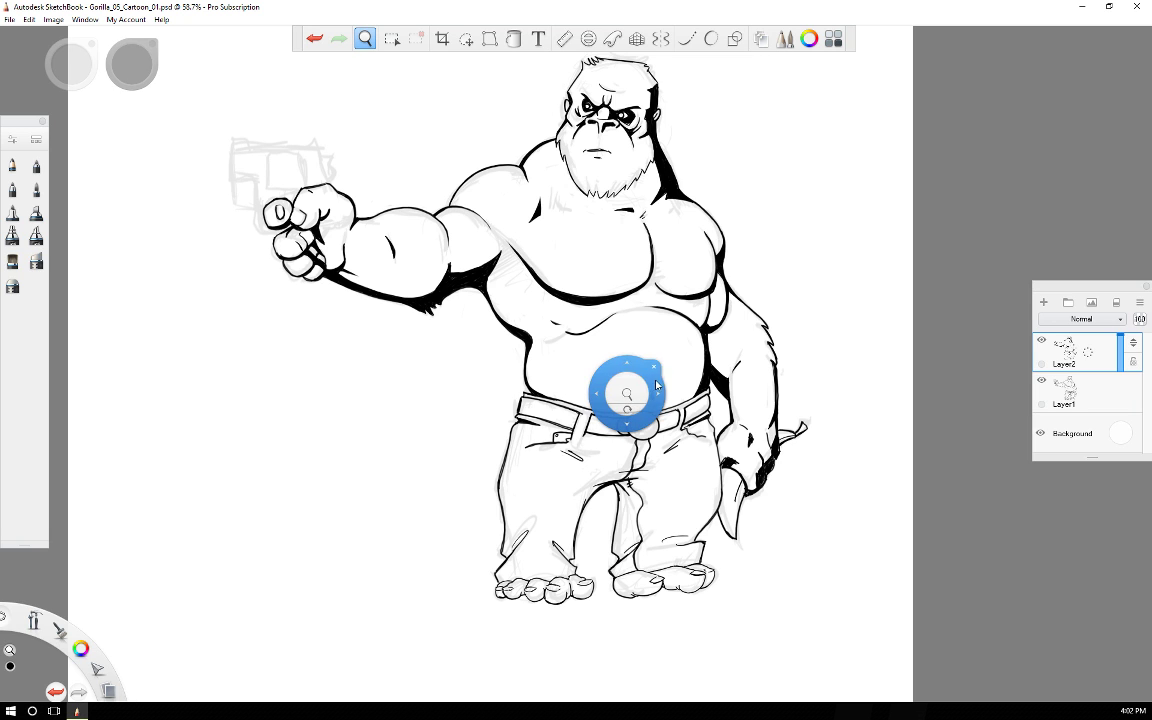
left_click_drag(622, 398, 579, 448)
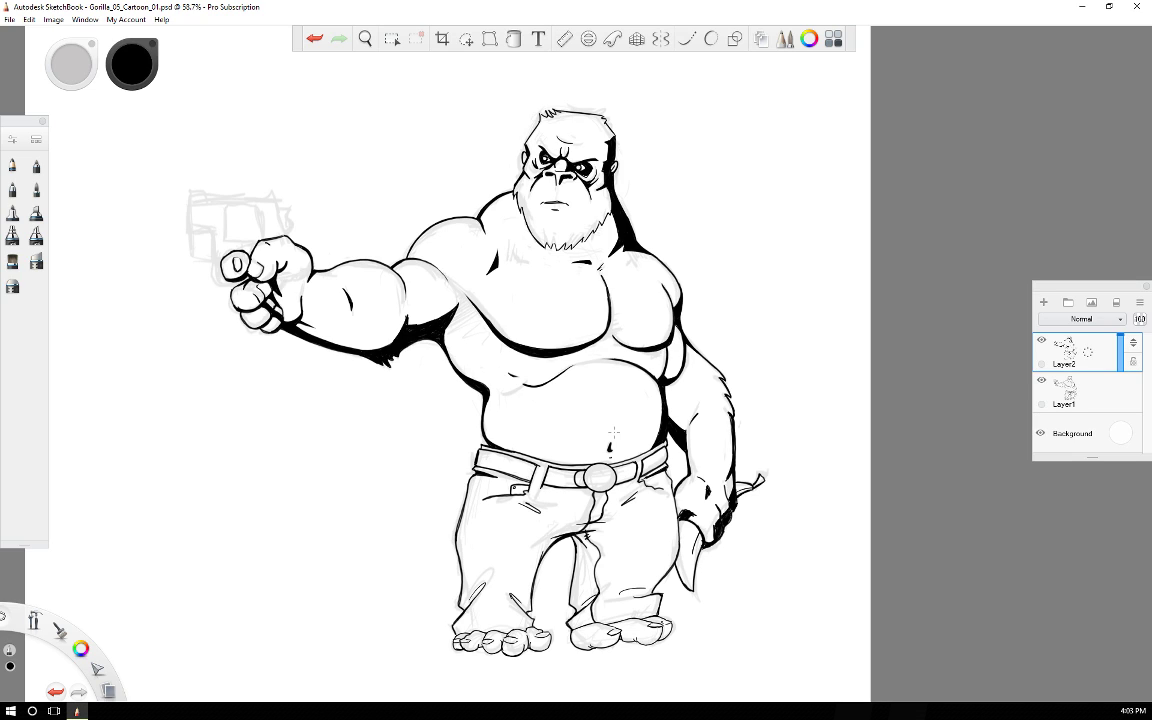
key("space")
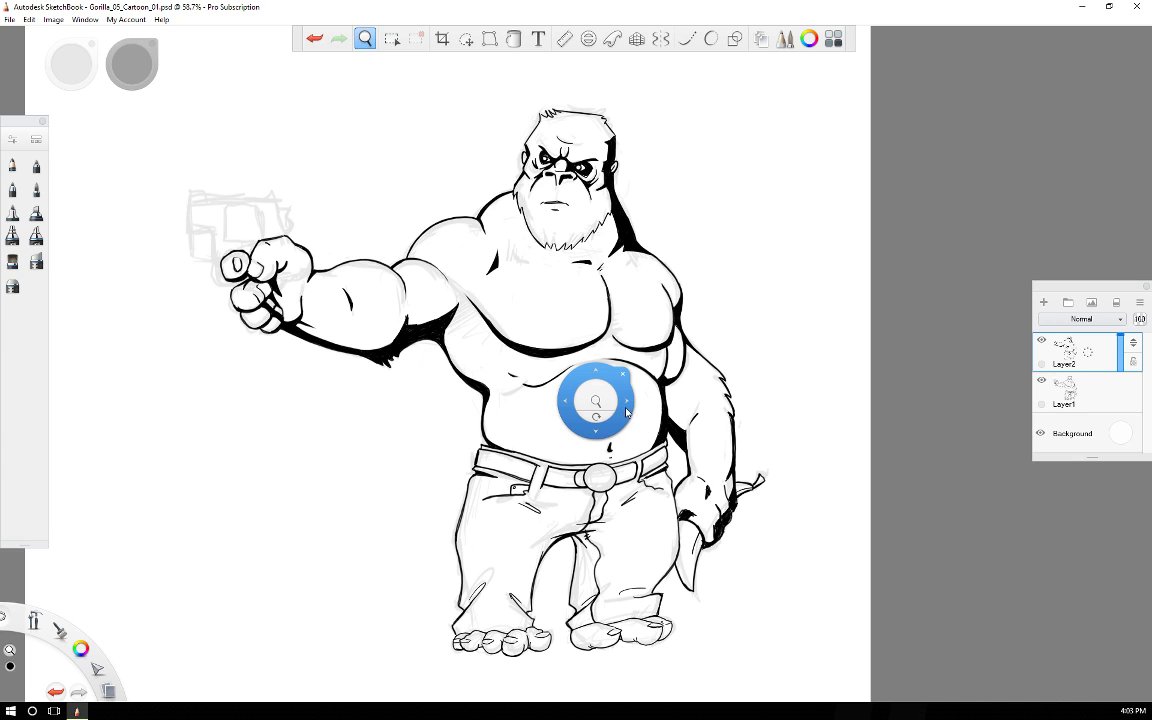
left_click_drag(620, 422, 621, 425)
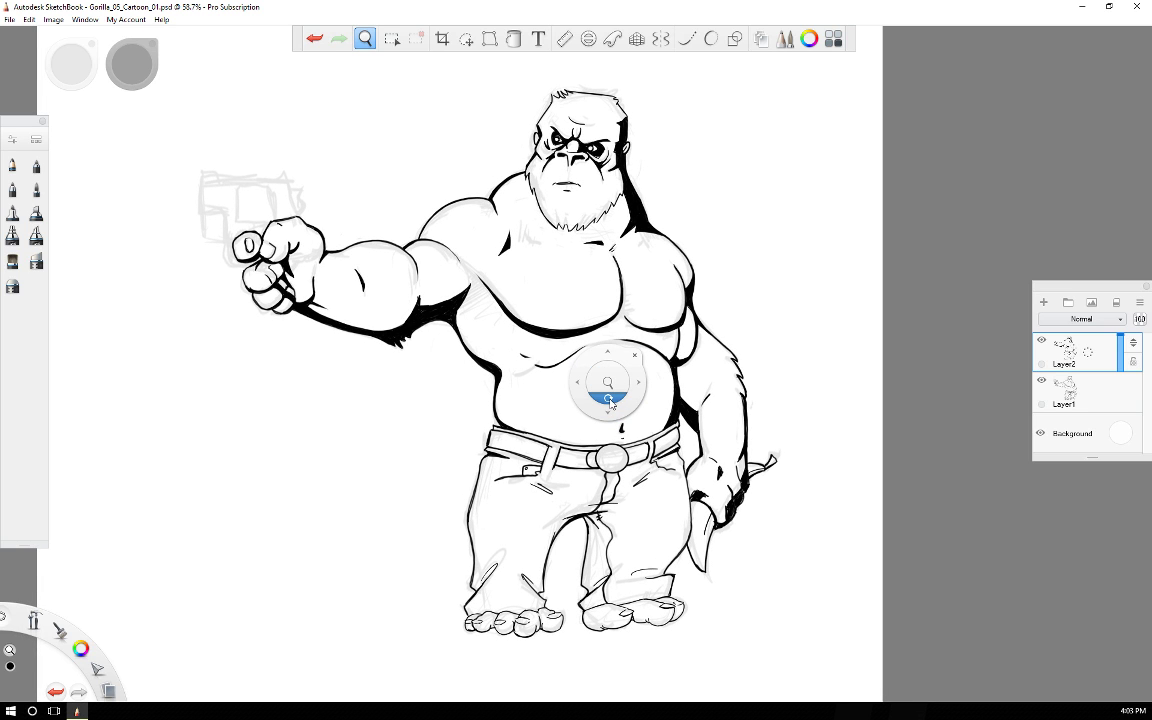
left_click_drag(611, 402, 599, 331)
left_click(611, 352)
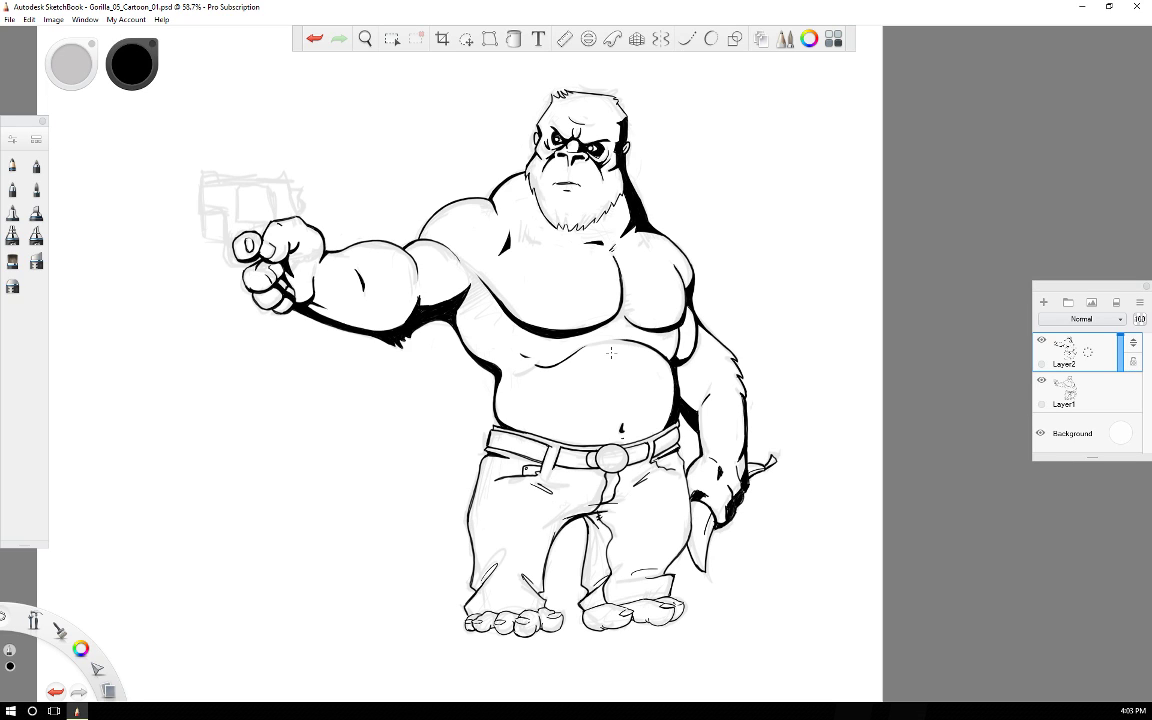
key("space")
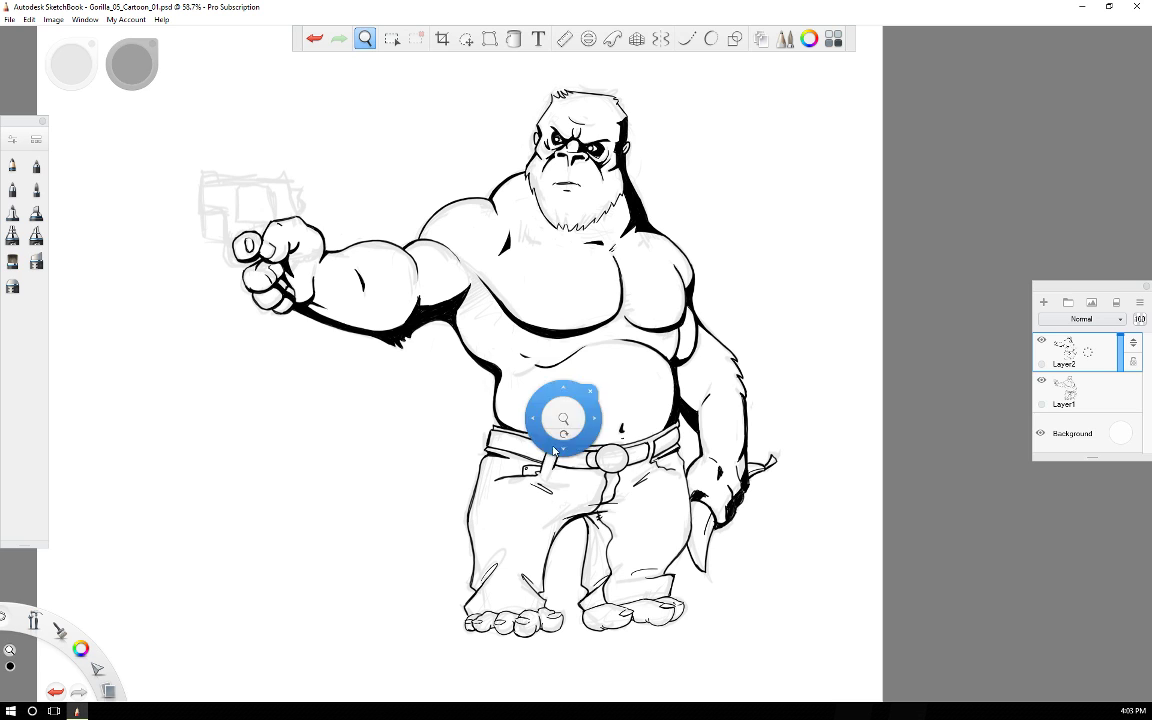
left_click_drag(565, 450, 577, 312)
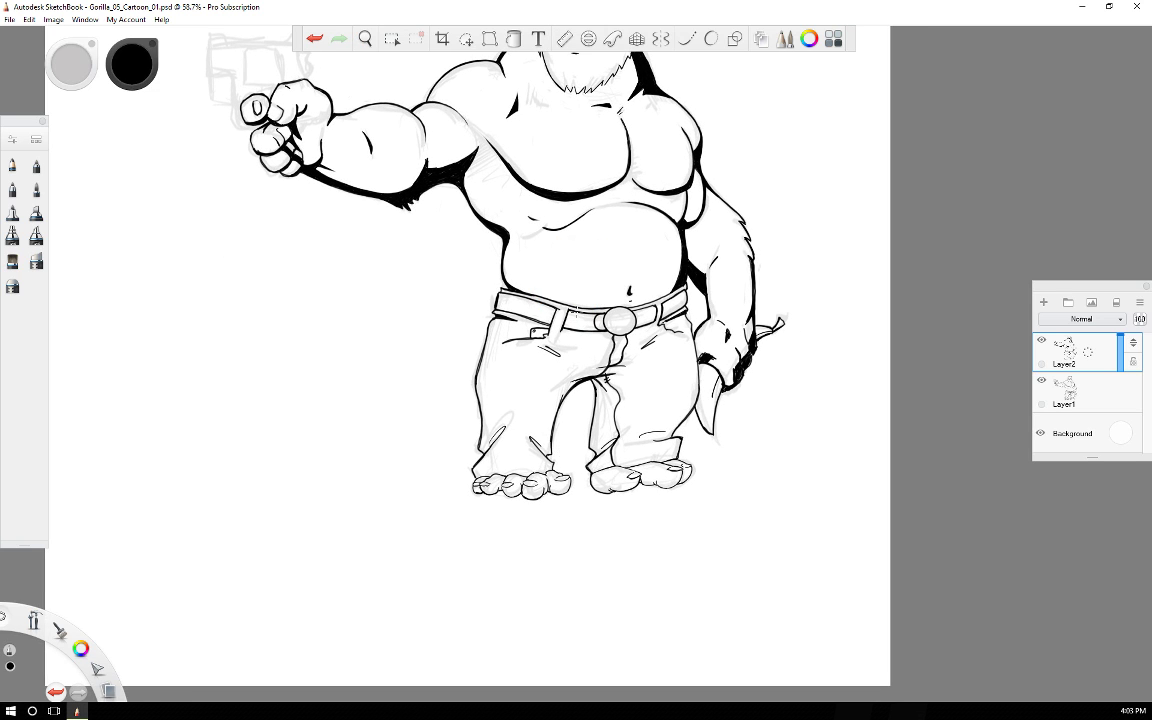
Draw a rounded cargo pocket flap across the outer thigh contour of the gorilla's right trouser leg.
scroll(515, 378, "up", 5)
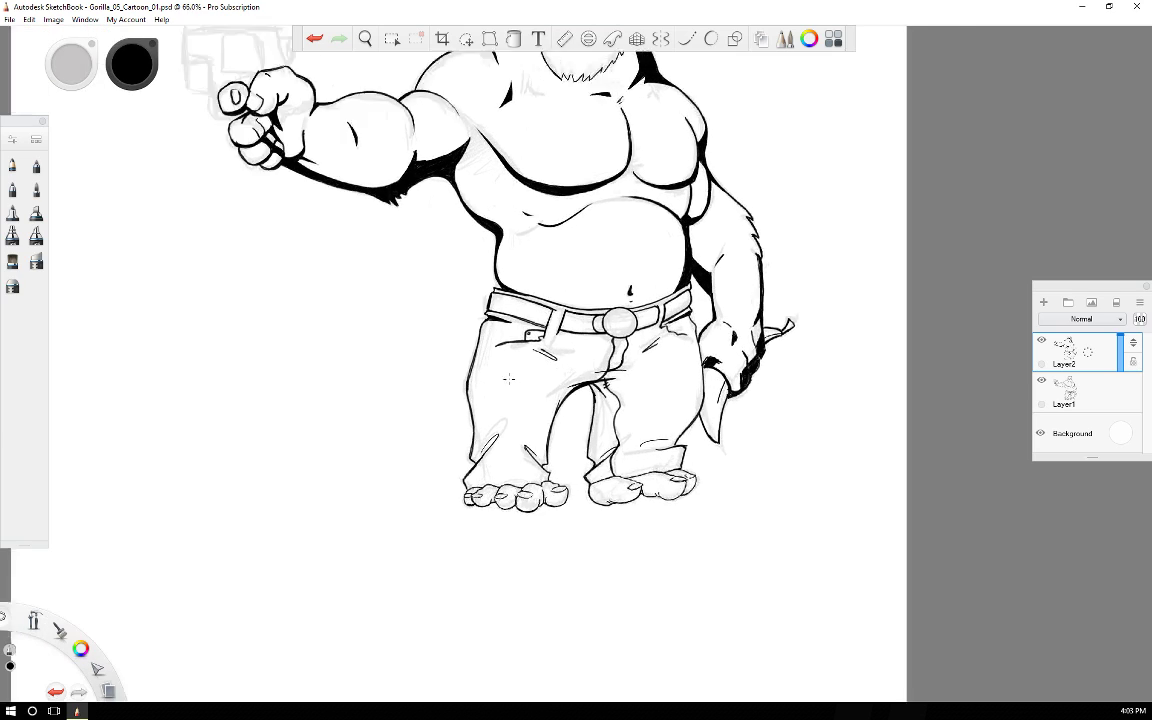
scroll(515, 378, "up", 1)
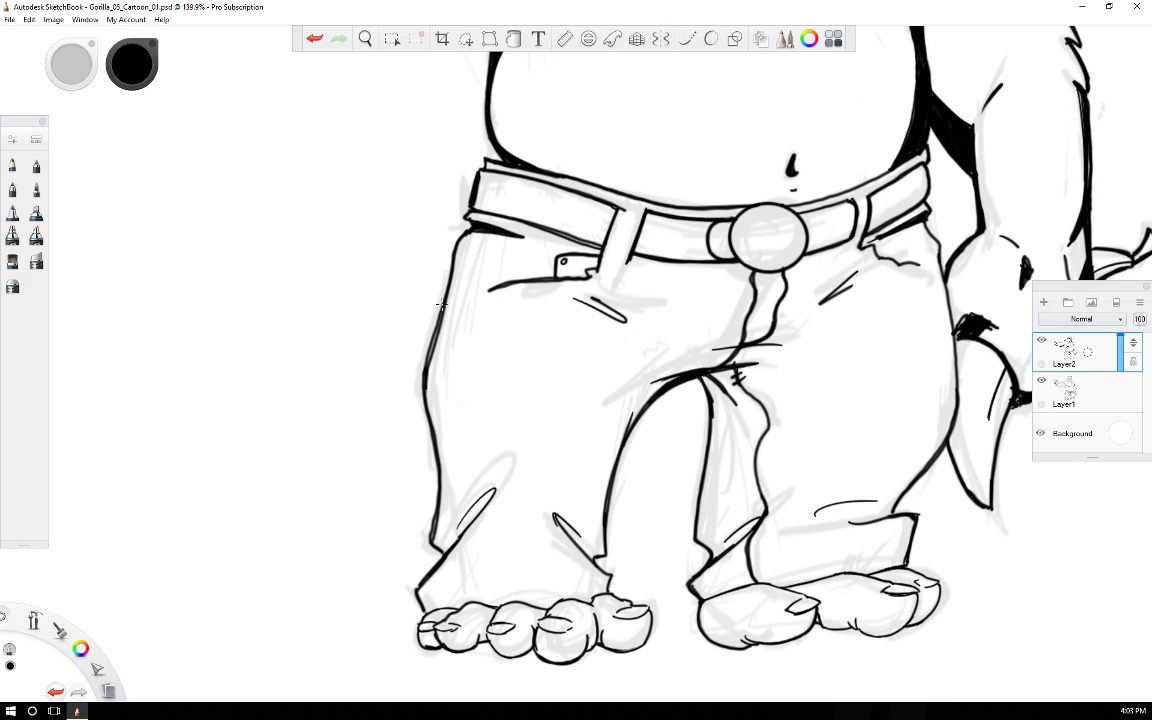
mouse_move(428, 324)
left_mouse_down()
mouse_move(483, 326)
mouse_move(464, 357)
mouse_move(411, 373)
left_mouse_up()
left_click_drag(429, 323, 409, 370)
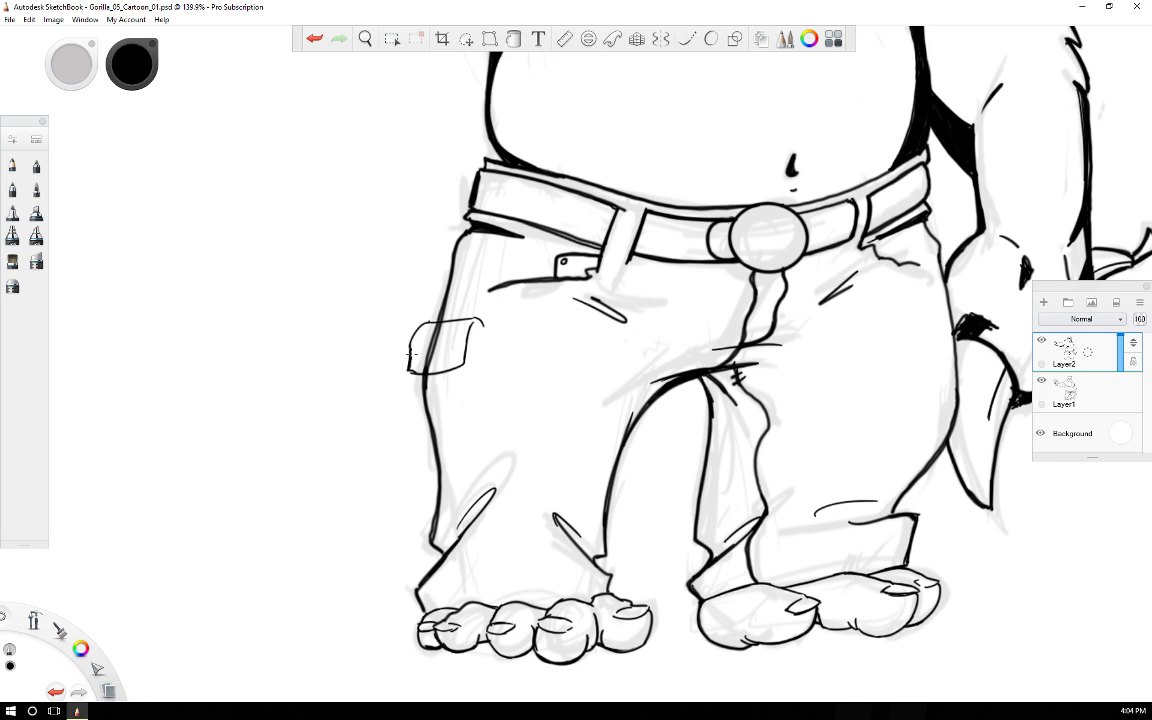
Erase the trouser contour inside the cargo pocket and ink the pocket's body below the flap.
key("e")
left_click_drag(429, 351, 438, 328)
key("ctrl+z")
mouse_move(486, 336)
left_mouse_down()
mouse_move(463, 429)
mouse_move(420, 432)
mouse_move(414, 376)
left_mouse_up()
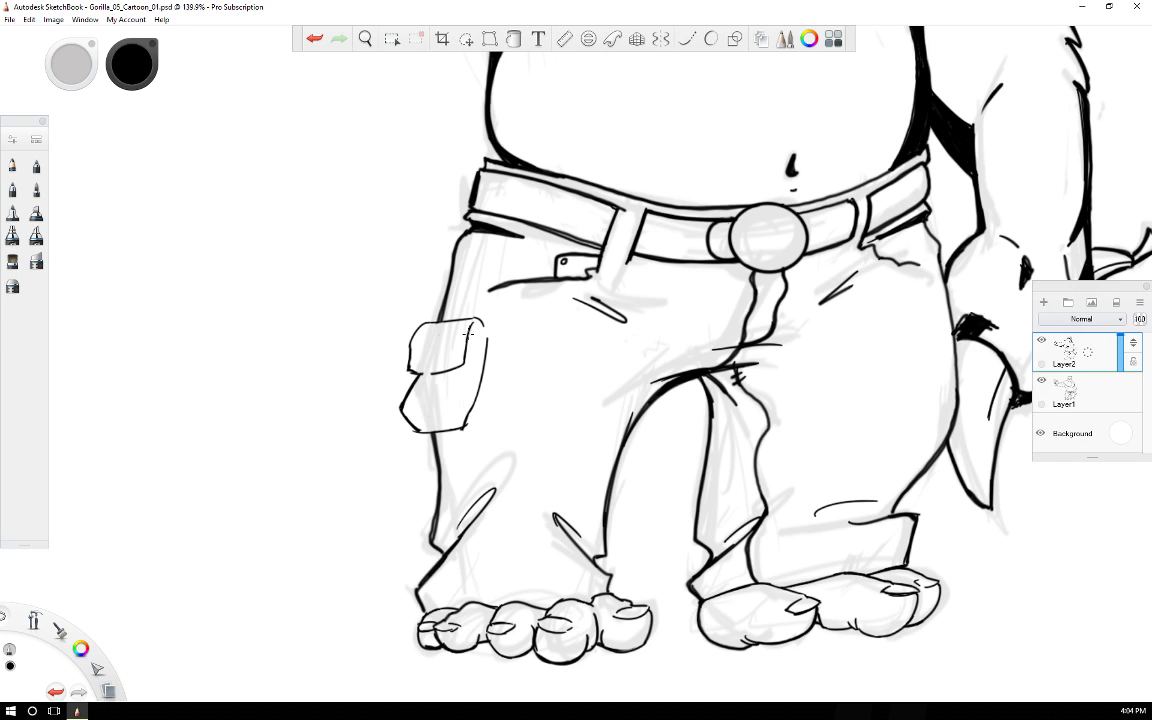
Fill the dark gap beside the cargo pocket flap and add small stitch marks at the pocket's upper inner corner.
left_click_drag(474, 339, 484, 336)
left_click_drag(491, 334, 485, 341)
left_click_drag(472, 328, 483, 325)
scroll(482, 330, "down", 2)
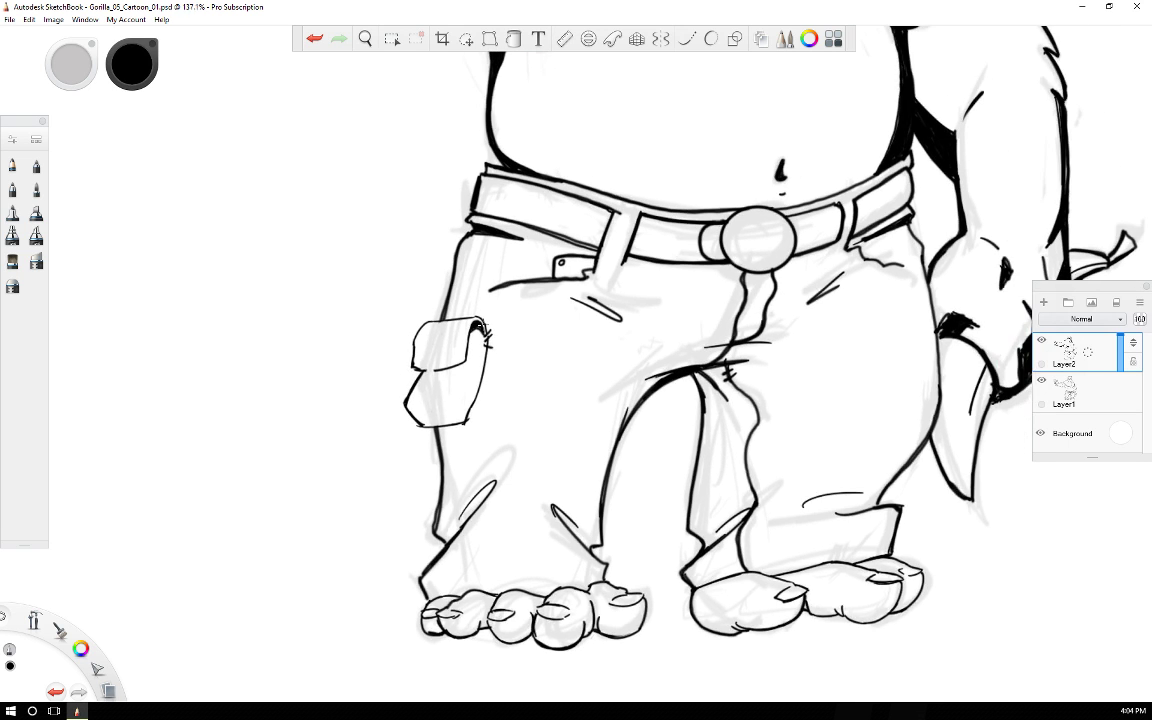
Ink a small buttoned tab on the cargo pocket flap and add crease and stitch lines on the pocket body.
scroll(482, 328, "up", 5)
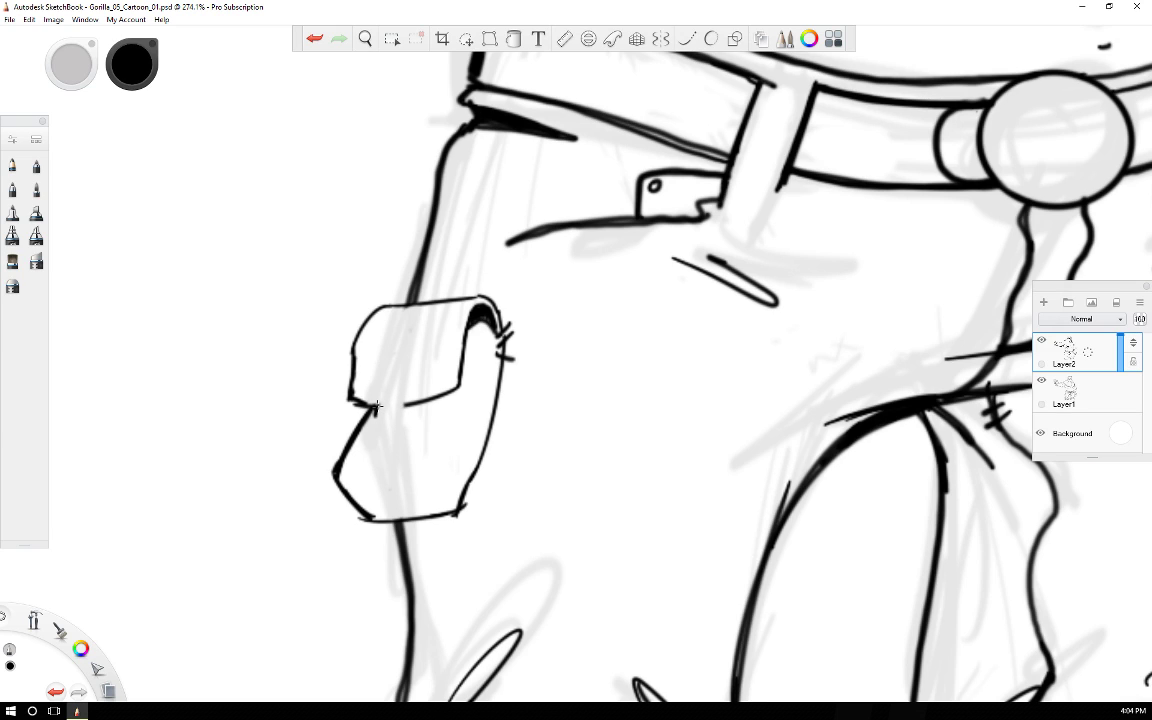
mouse_move(376, 410)
left_mouse_down()
mouse_move(380, 424)
mouse_move(405, 405)
mouse_move(386, 411)
left_mouse_up()
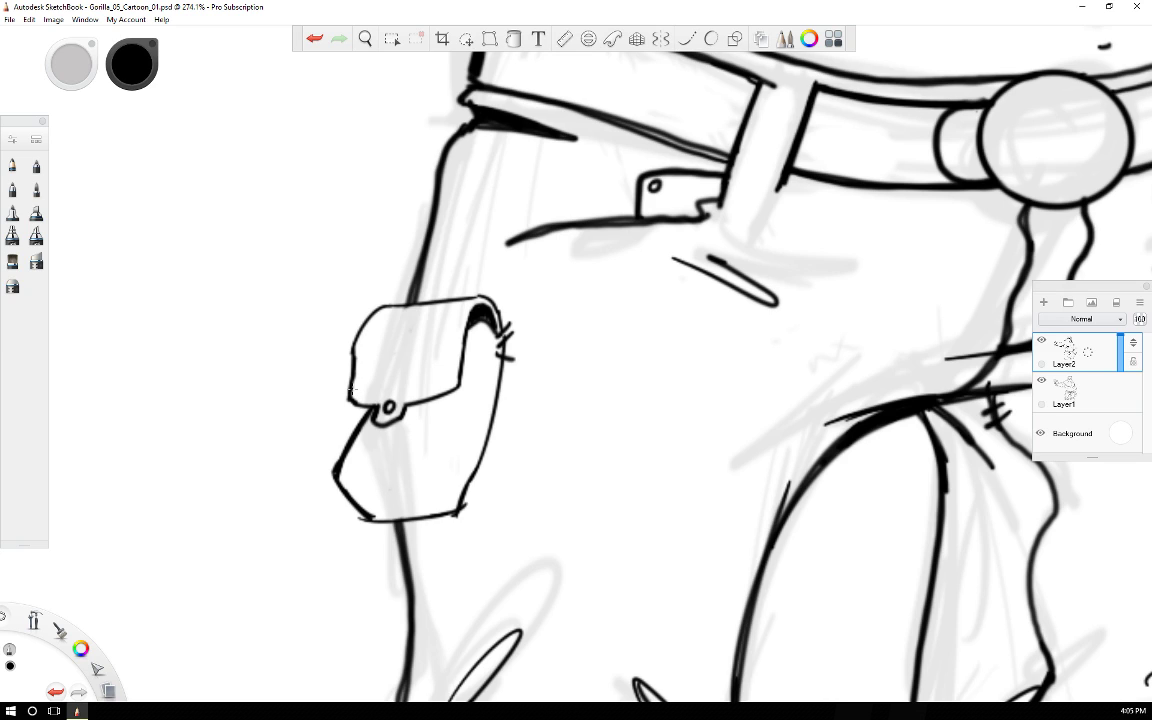
left_click_drag(418, 470, 428, 481)
mouse_move(425, 469)
left_mouse_down()
mouse_move(433, 478)
mouse_move(424, 473)
left_mouse_up()
left_click(436, 472)
left_click_drag(460, 426, 448, 457)
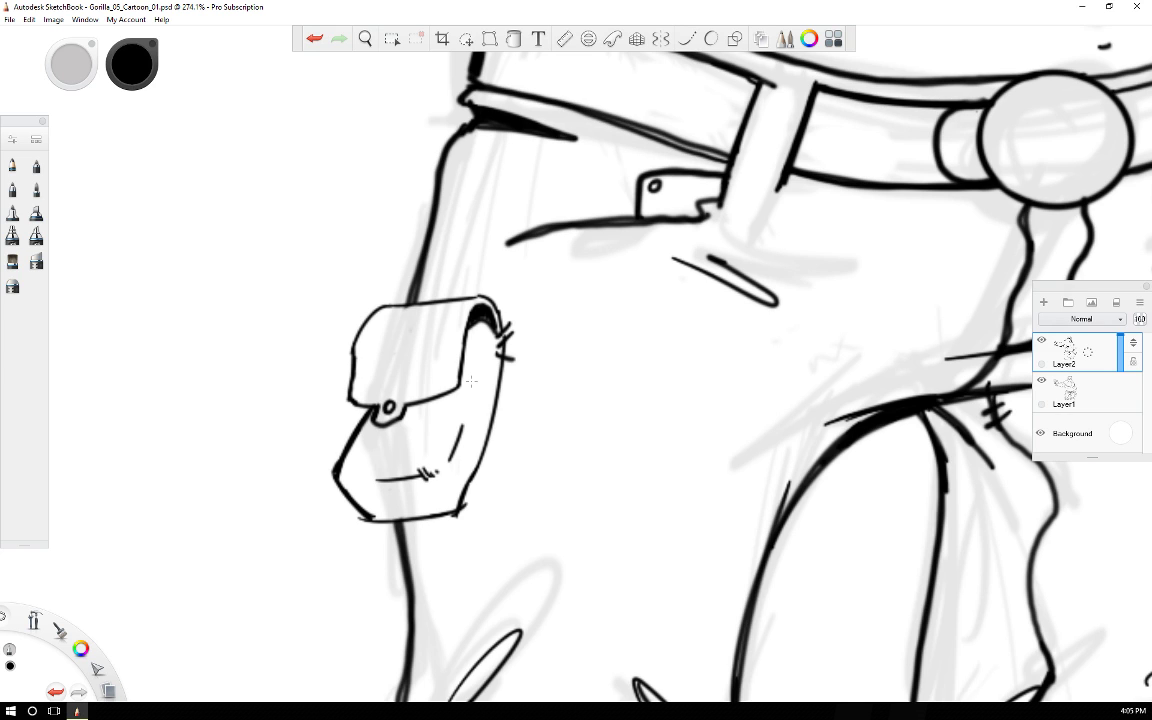
Thicken the outer contour of the gorilla's right trouser leg below the cargo pocket and the outer edges of the pocket and flap.
scroll(471, 381, "down", 10)
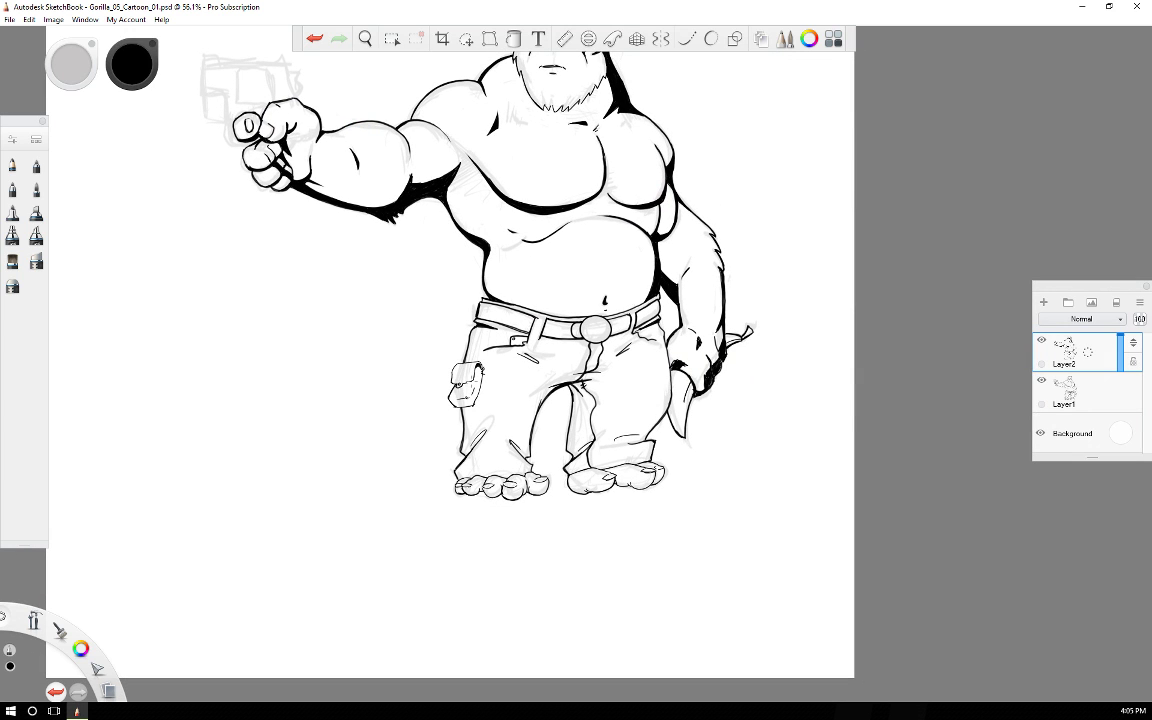
key("space")
mouse_move(774, 292)
left_mouse_down()
mouse_move(693, 360)
mouse_move(636, 375)
left_mouse_up()
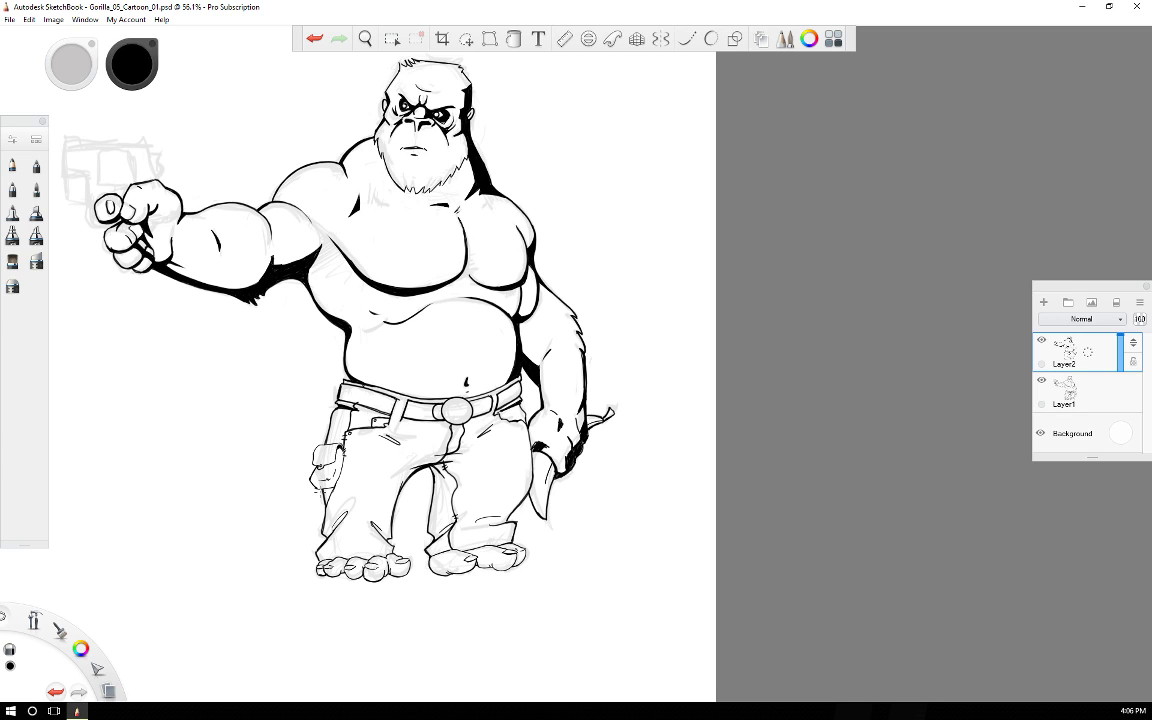
scroll(320, 490, "up", 5)
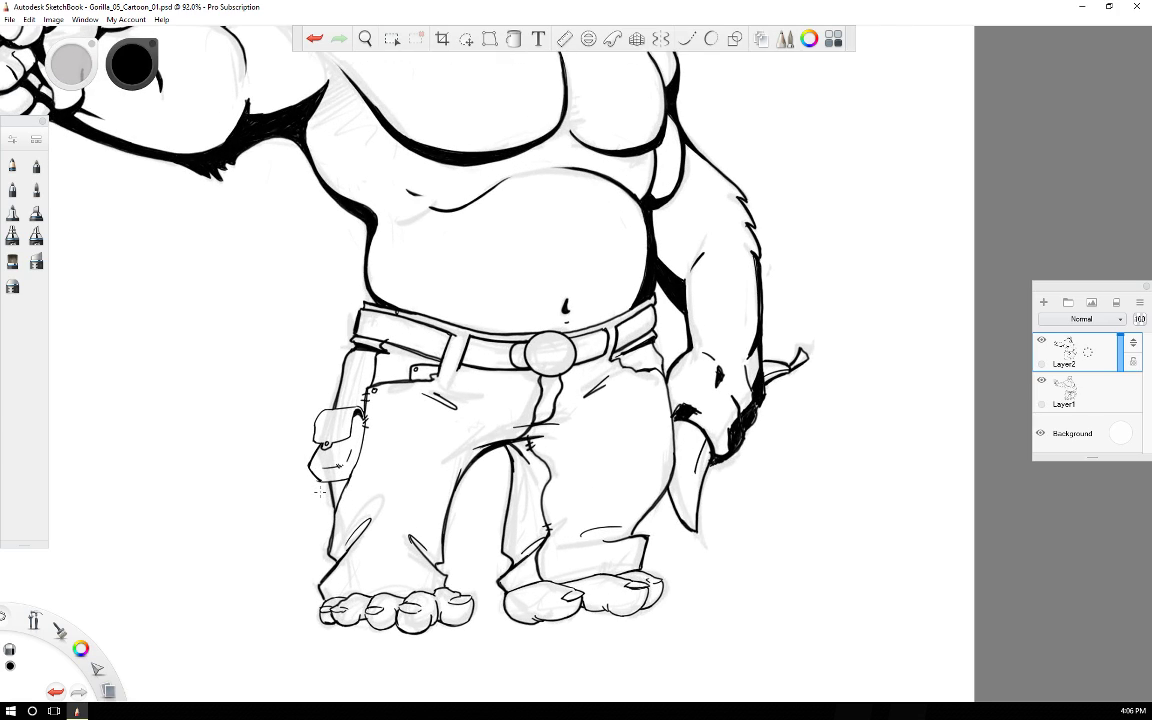
scroll(320, 490, "up", 4)
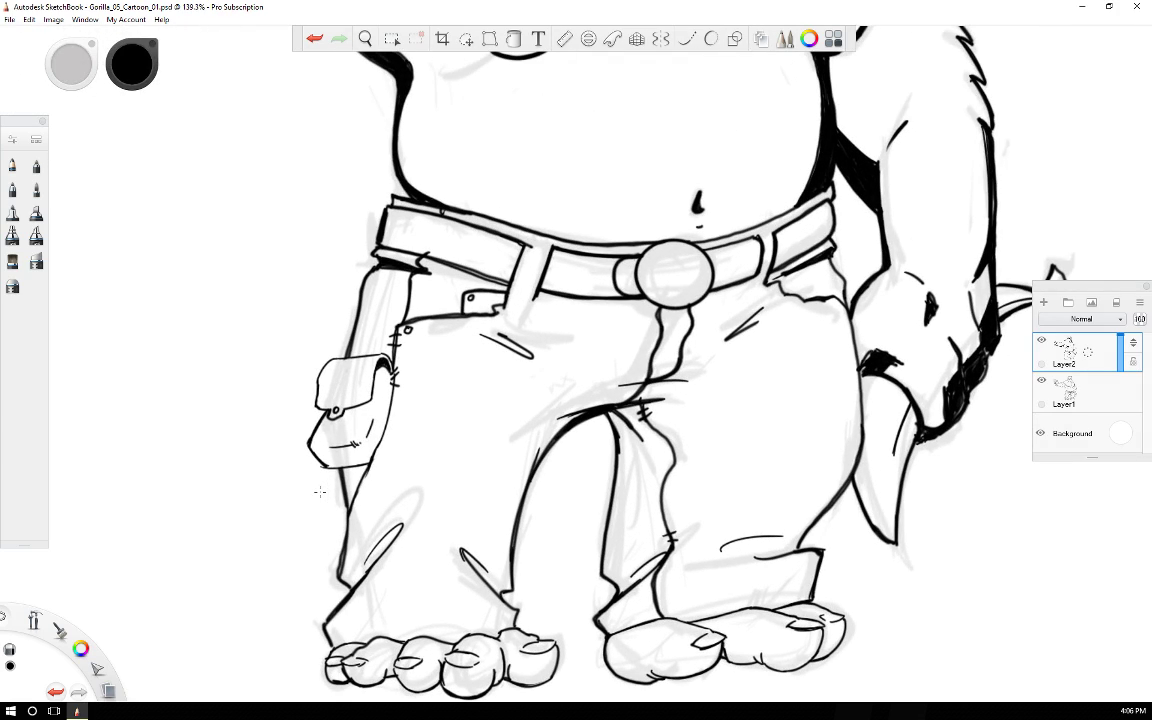
key("space")
left_click_drag(413, 469, 411, 352)
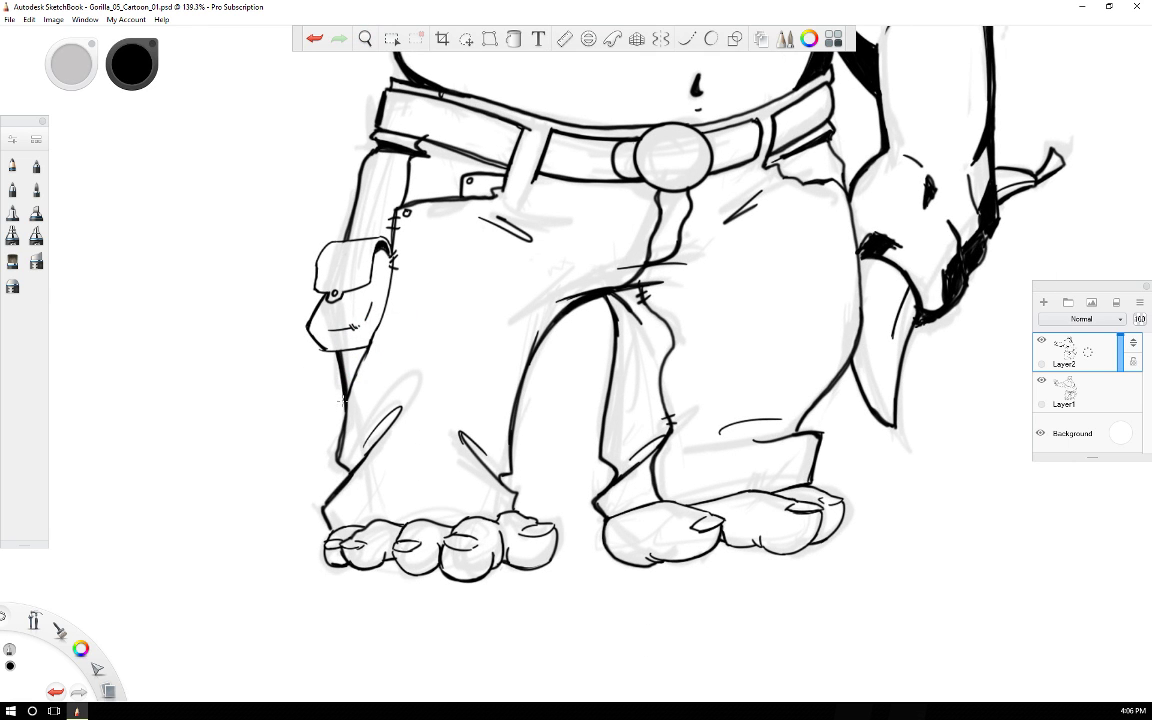
mouse_move(328, 352)
left_mouse_down()
mouse_move(345, 396)
mouse_move(337, 455)
left_mouse_up()
left_click_drag(336, 460, 348, 472)
left_click_drag(324, 349, 337, 352)
mouse_move(322, 348)
left_mouse_down()
mouse_move(300, 321)
mouse_move(308, 313)
mouse_move(307, 328)
mouse_move(325, 291)
mouse_move(320, 346)
left_mouse_up()
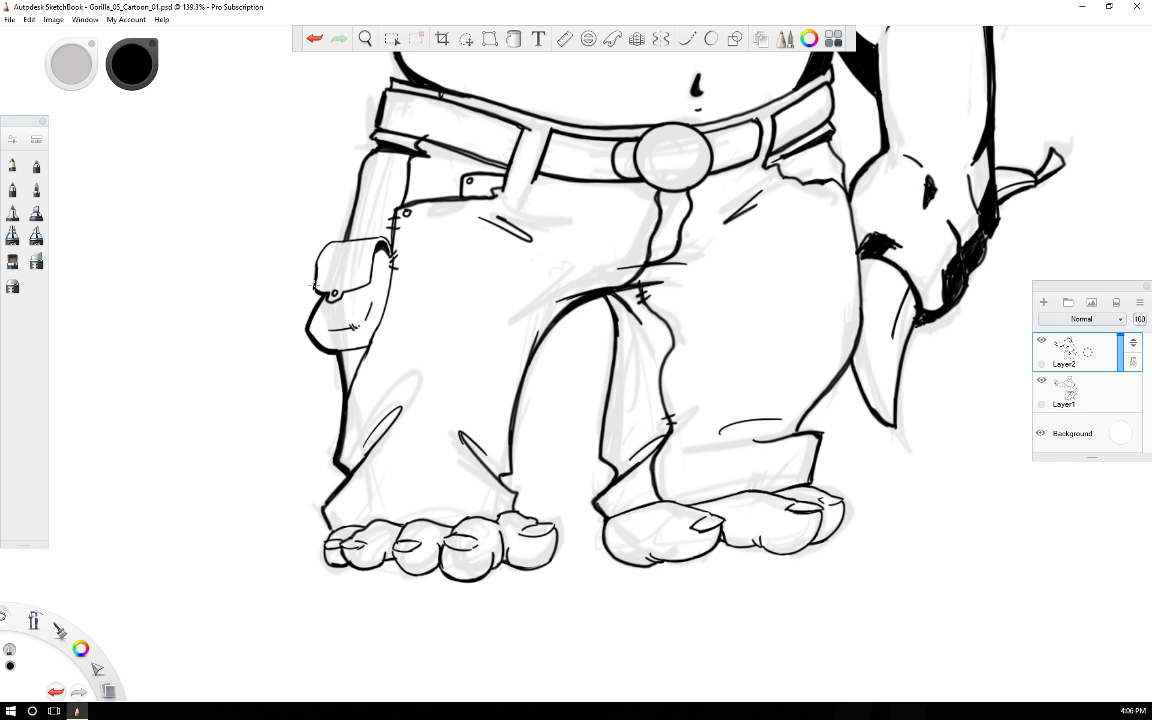
mouse_move(312, 286)
left_mouse_down()
mouse_move(310, 255)
mouse_move(334, 241)
left_mouse_up()
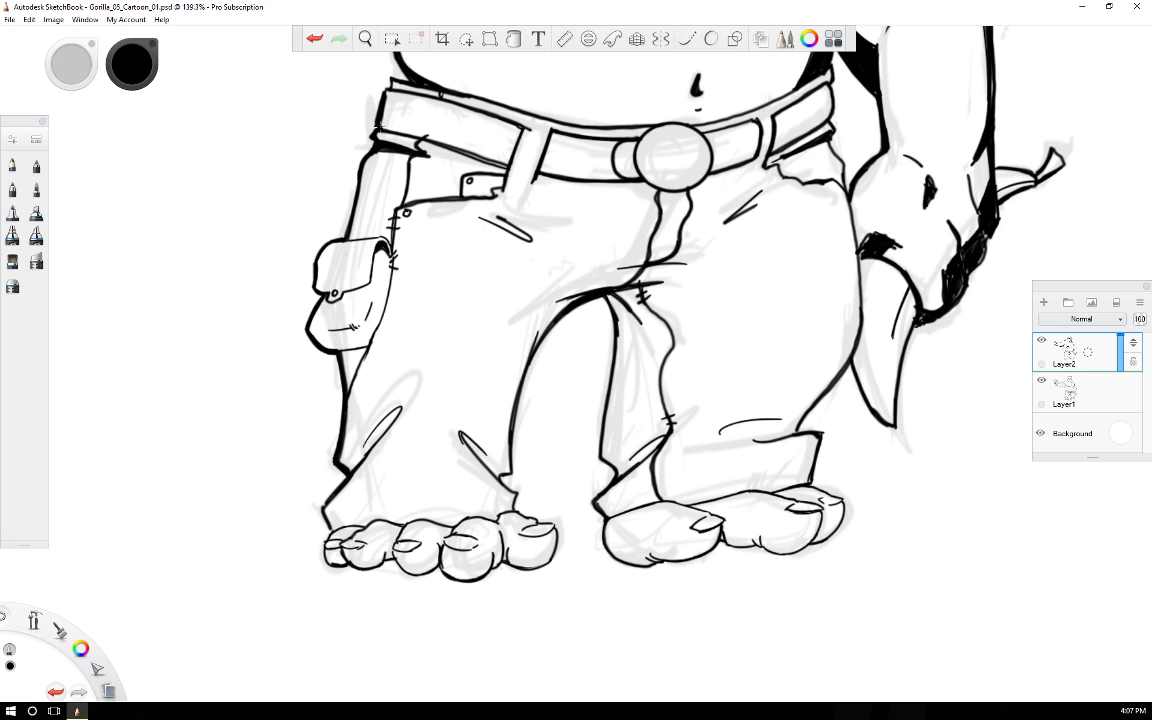
Thicken the belt's outer end on the gorilla's right hip and the outer edge of the right trouser cuff.
left_click_drag(376, 119, 385, 99)
left_click_drag(395, 78, 396, 58)
left_click_drag(321, 506, 348, 474)
left_click_drag(347, 477, 391, 418)
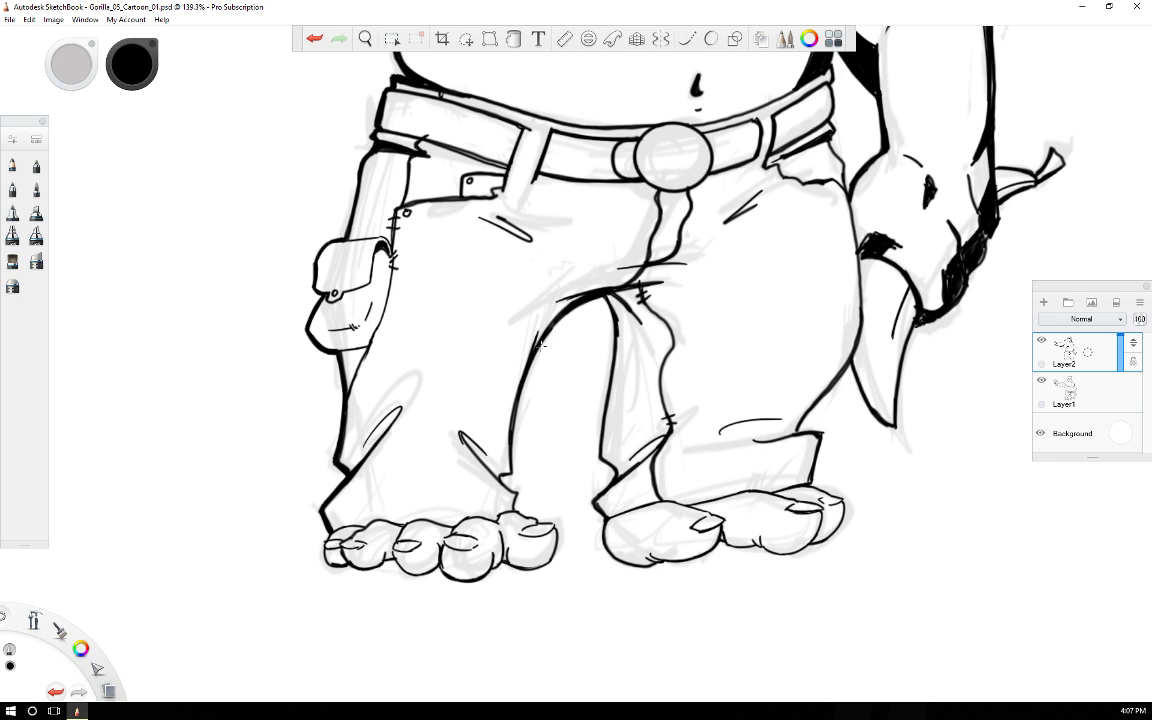
Thicken the inner contour of the gorilla's right trouser leg and touch up its lower fold and inner cuff corner.
mouse_move(550, 327)
left_mouse_down()
mouse_move(514, 413)
mouse_move(515, 465)
left_mouse_up()
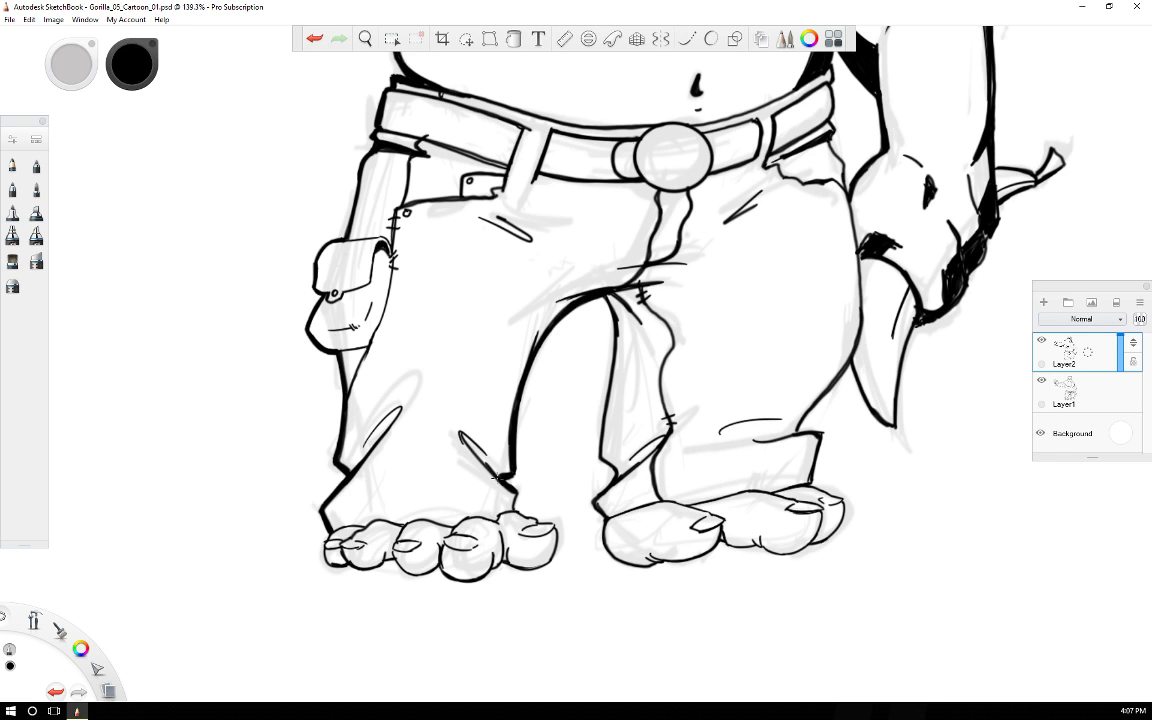
left_click_drag(460, 433, 493, 475)
key("s")
left_click_drag(516, 491, 517, 510)
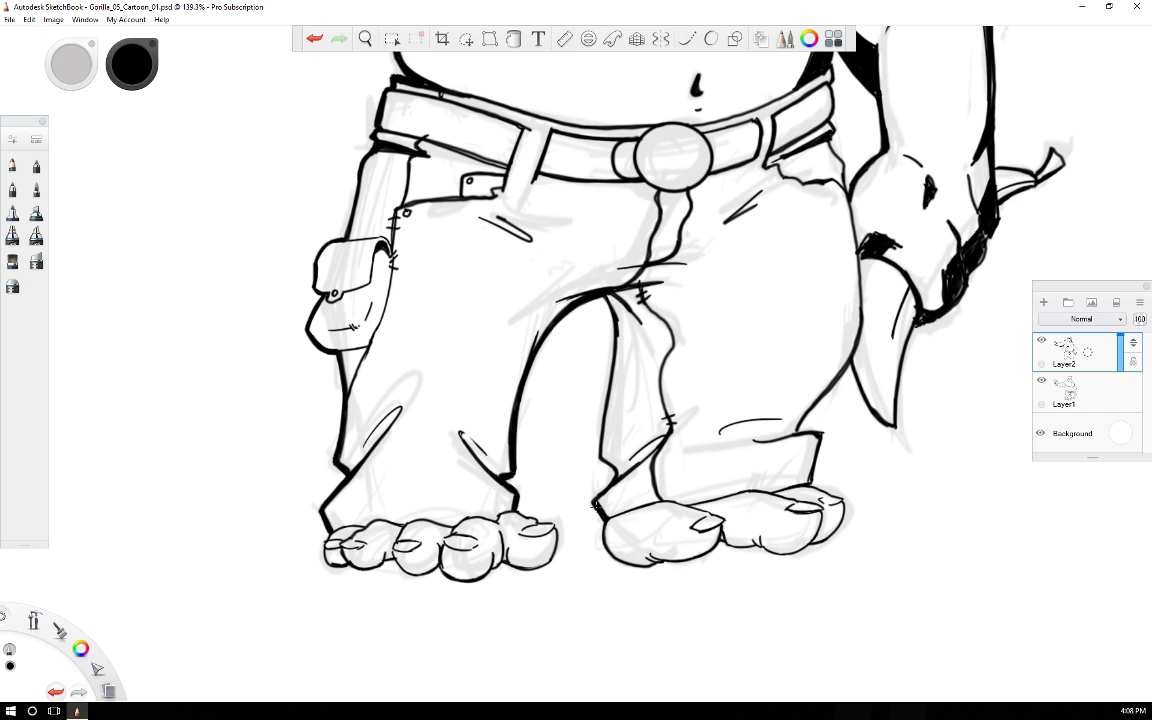
Thicken the inner contour and inner cuff edge of the gorilla's left trouser leg.
left_click_drag(599, 500, 631, 470)
left_click_drag(600, 463, 608, 377)
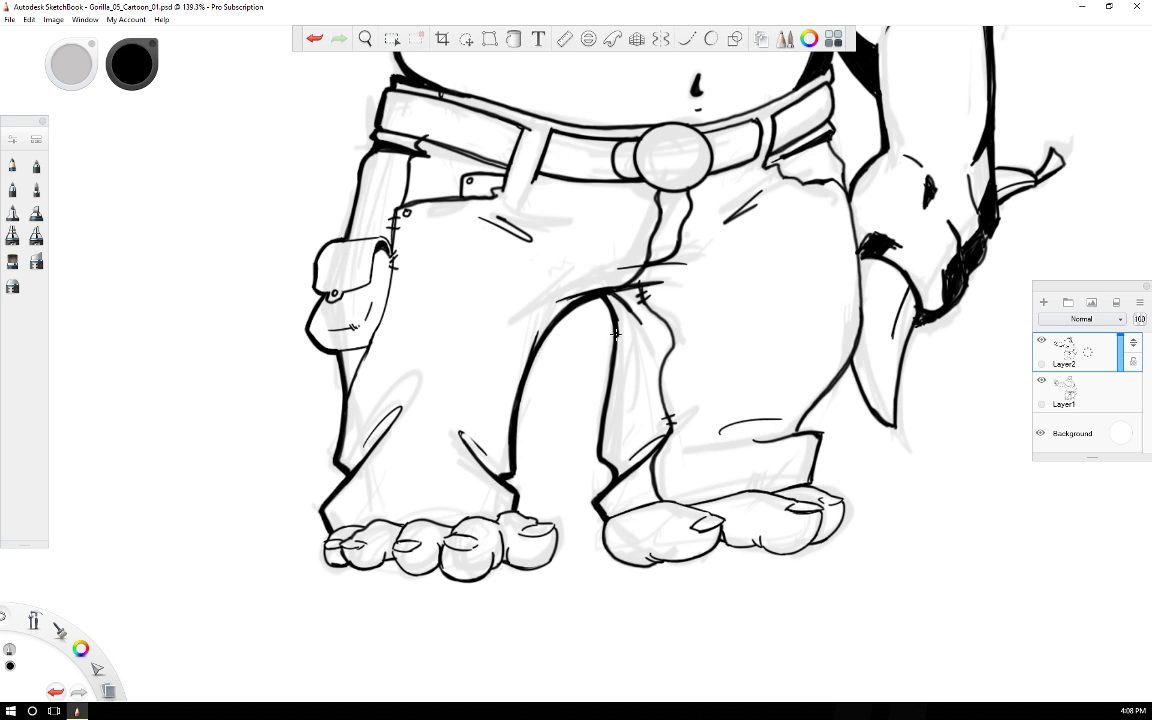
left_click_drag(615, 334, 598, 452)
Thicken the outer cuff corner and the lower outer contour of the gorilla's left trouser leg.
mouse_move(822, 434)
left_mouse_down()
mouse_move(812, 479)
mouse_move(819, 451)
left_mouse_up()
mouse_move(819, 436)
left_mouse_down()
mouse_move(774, 441)
mouse_move(800, 436)
left_mouse_up()
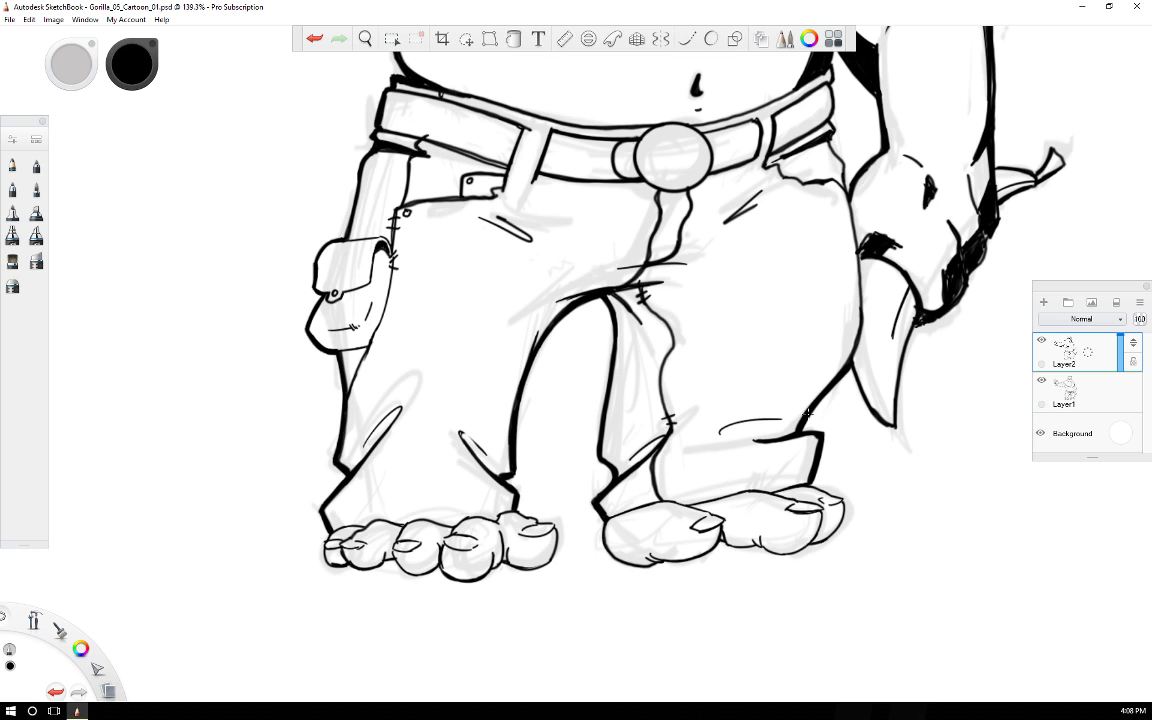
scroll(808, 412, "up", 1)
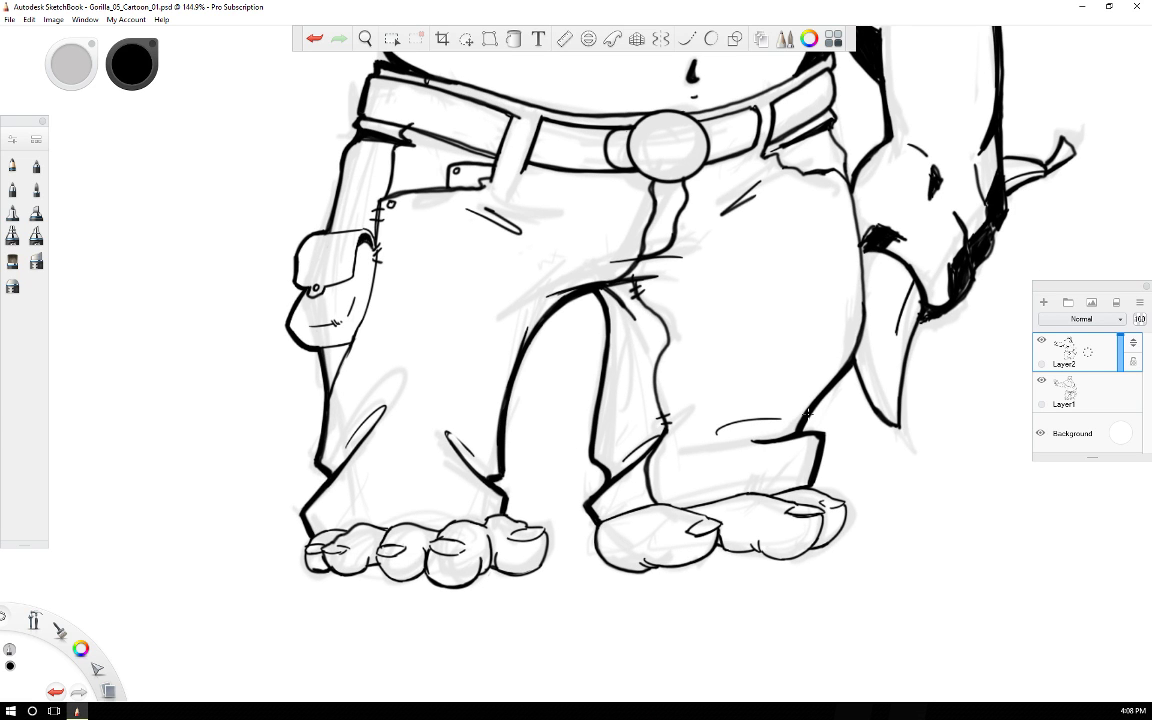
key("space")
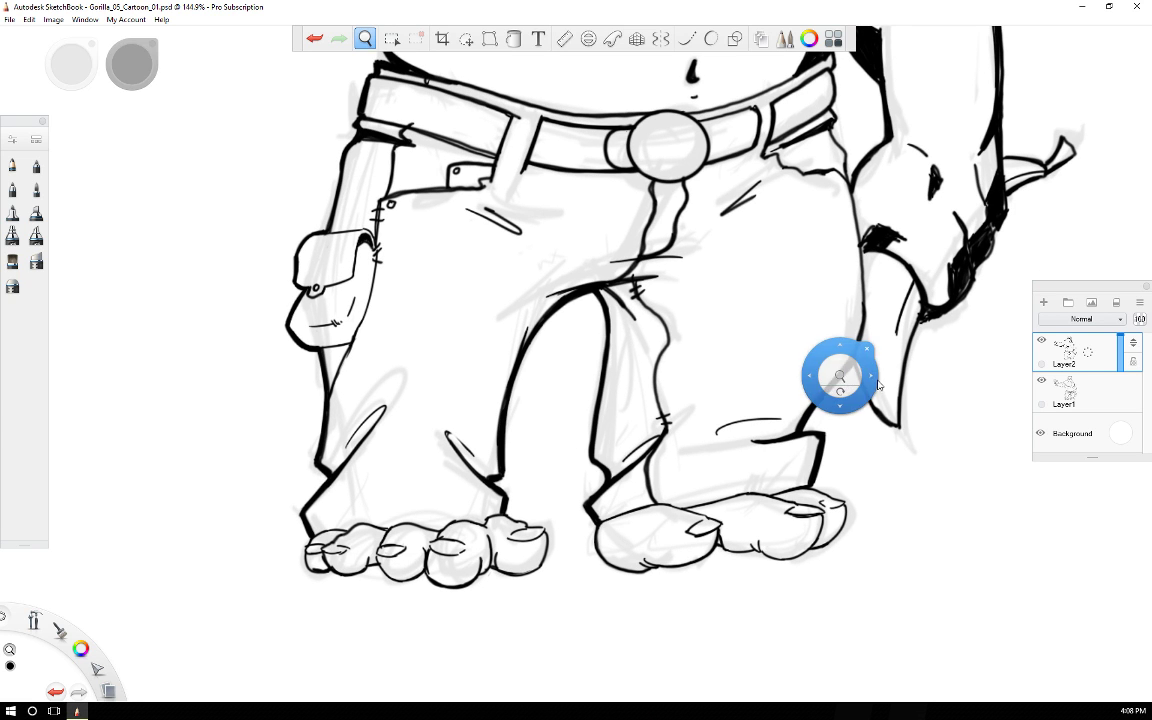
mouse_move(868, 387)
left_mouse_down()
mouse_move(707, 434)
mouse_move(596, 440)
left_mouse_up()
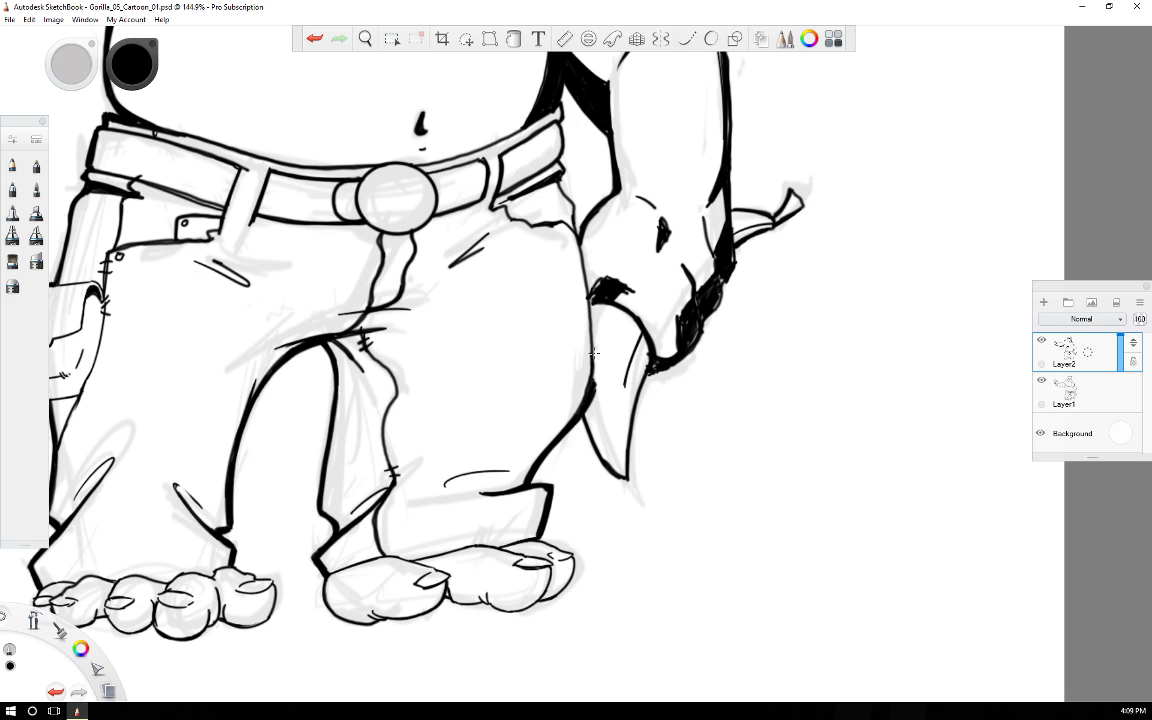
Thicken the upper outer contour of the gorilla's left trouser leg and the lower tip edge of the held banana.
mouse_move(589, 393)
left_mouse_down()
mouse_move(600, 363)
mouse_move(575, 229)
left_mouse_up()
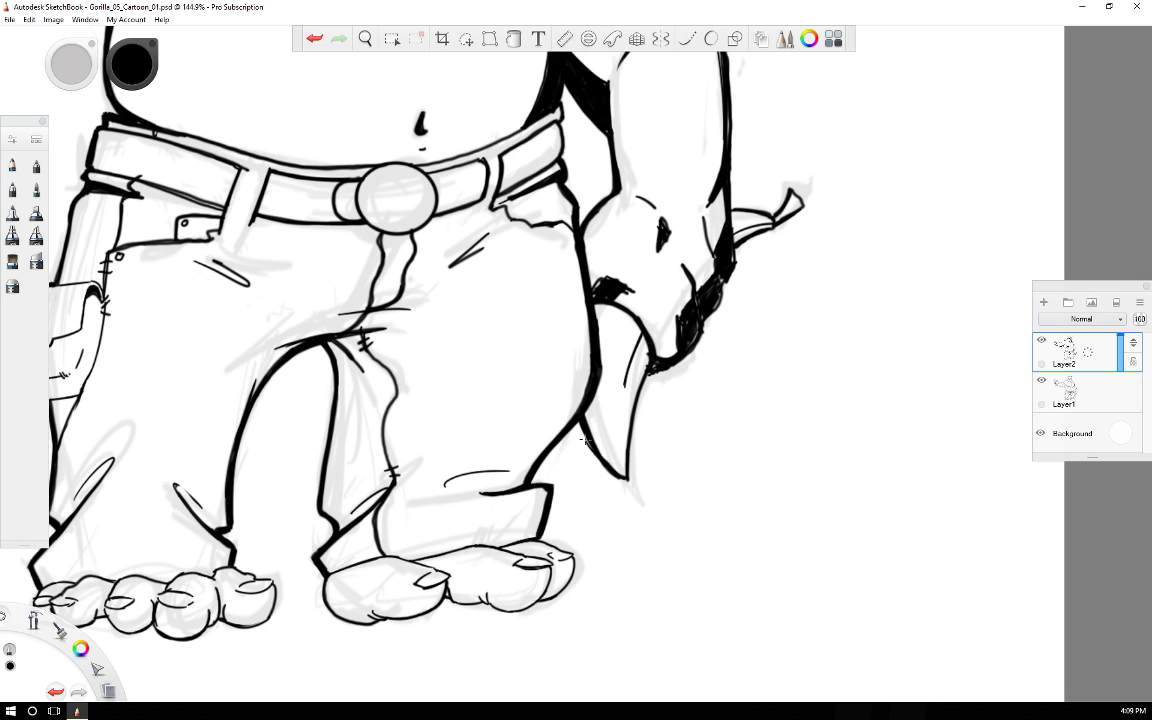
left_click_drag(579, 416, 589, 442)
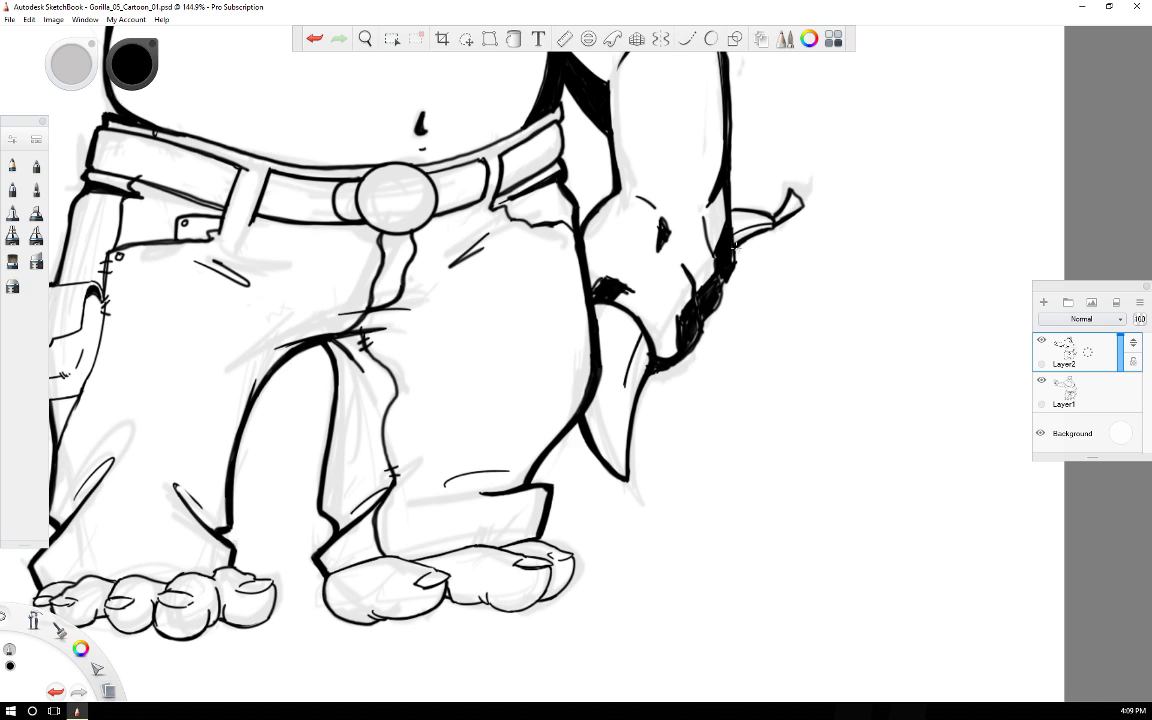
Thicken the outline of the banana's stem end behind the gorilla's left hand, undoing the heavy strokes.
left_click_drag(735, 250, 777, 228)
left_click_drag(735, 208, 768, 213)
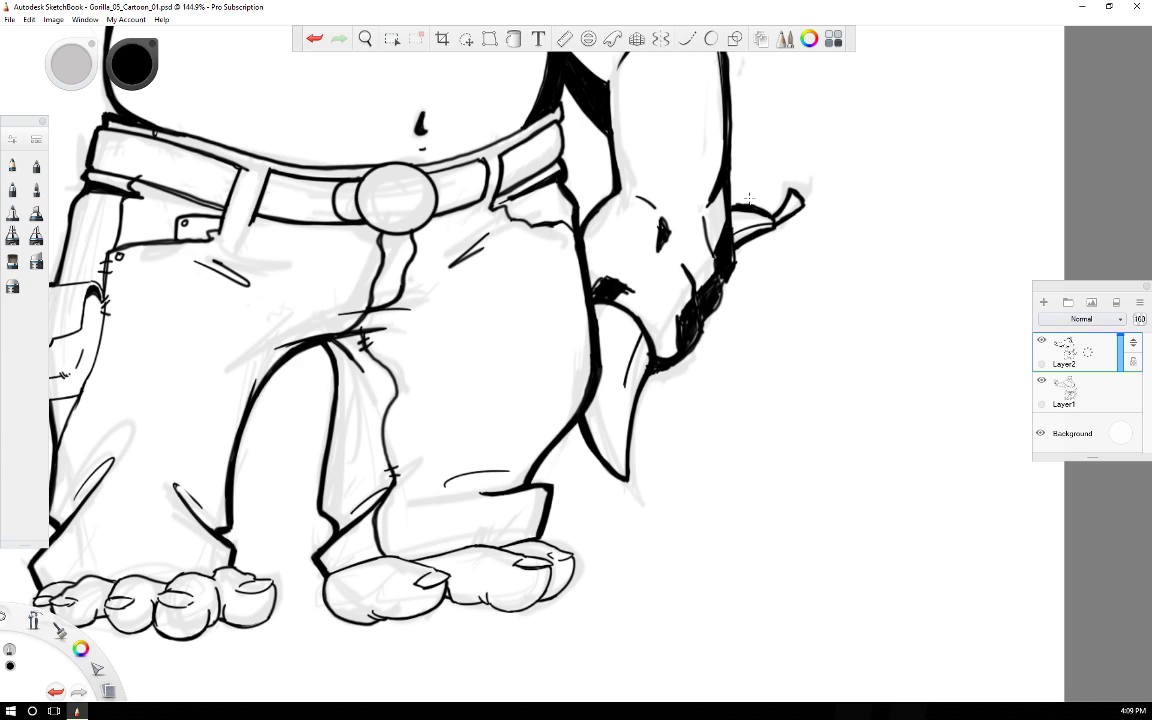
left_click(315, 38)
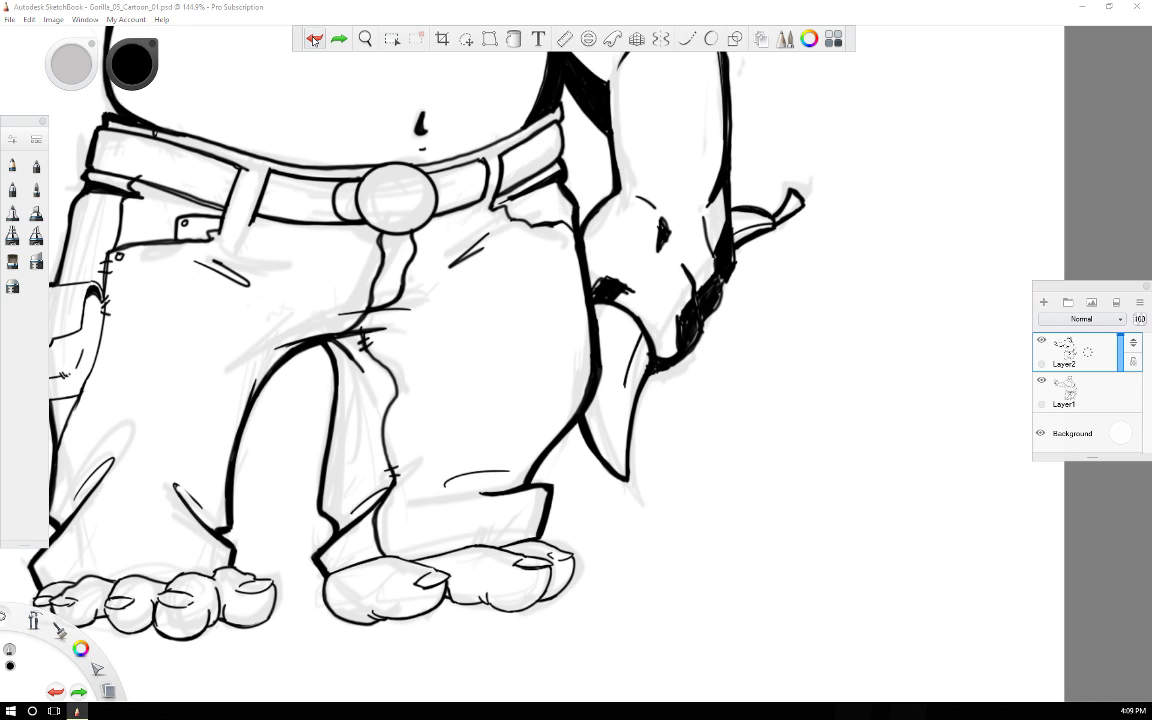
left_click(318, 40)
left_click(317, 40)
scroll(318, 45, "up", 10)
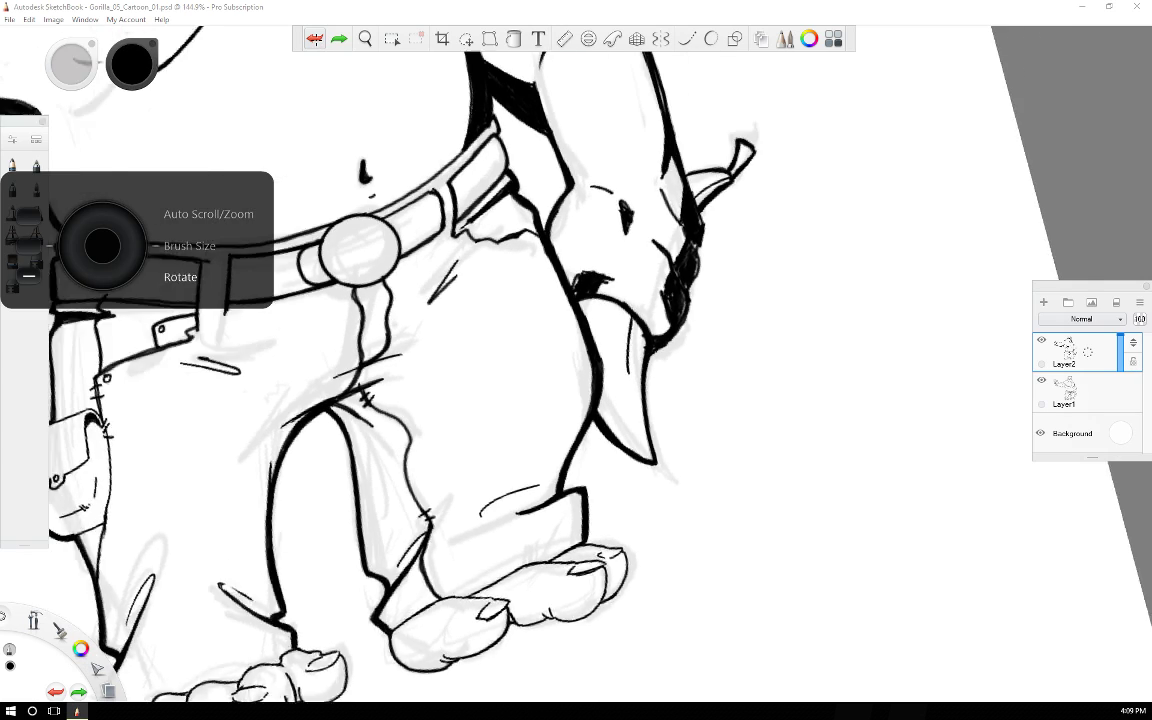
scroll(318, 45, "up", 1)
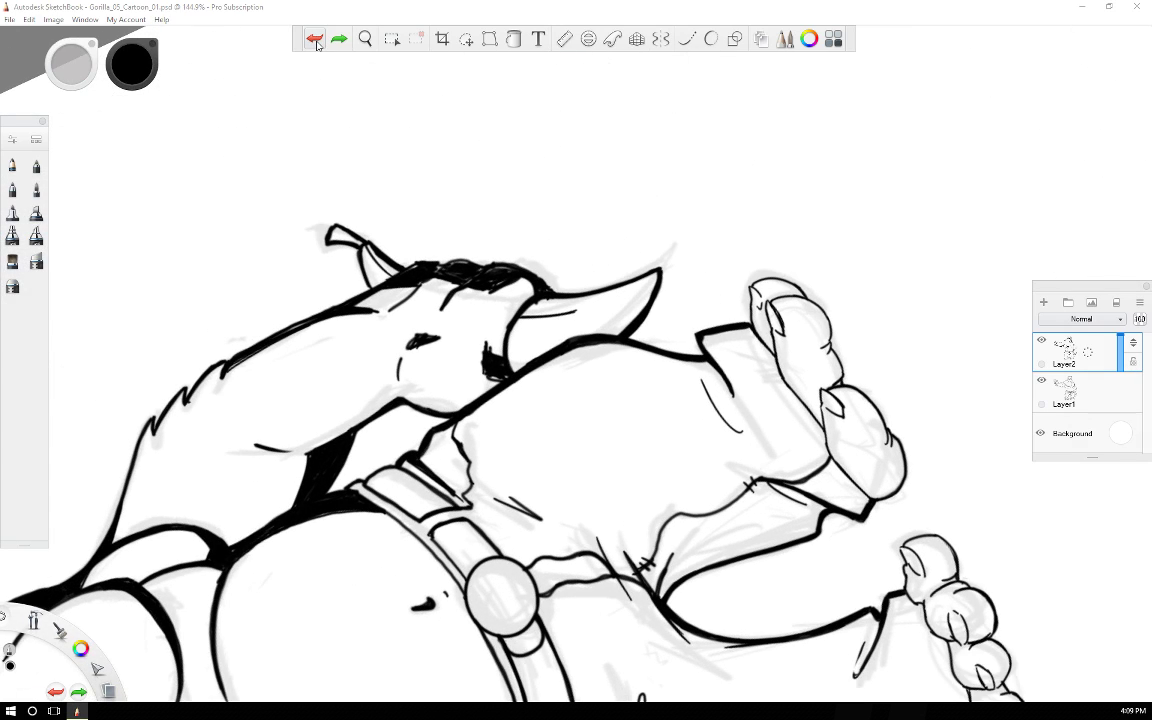
left_click_drag(328, 244, 360, 248)
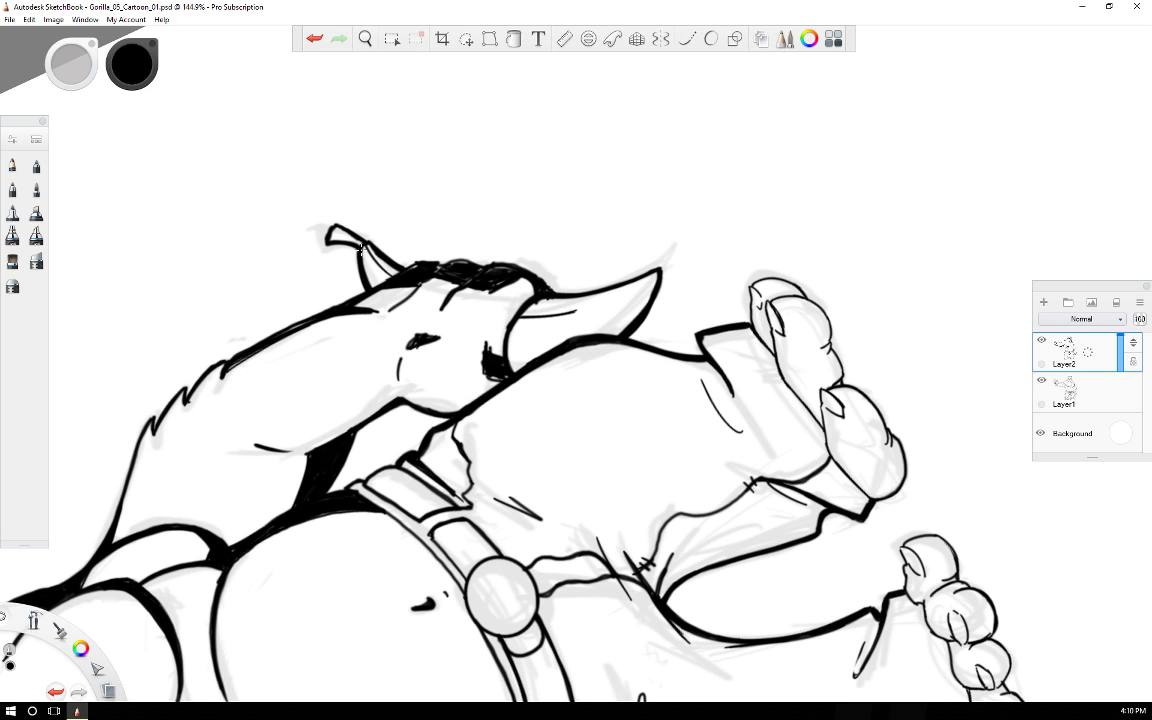
Thicken and smooth the black shadow along the knuckles of the gorilla's left hand.
scroll(360, 249, "up", 10)
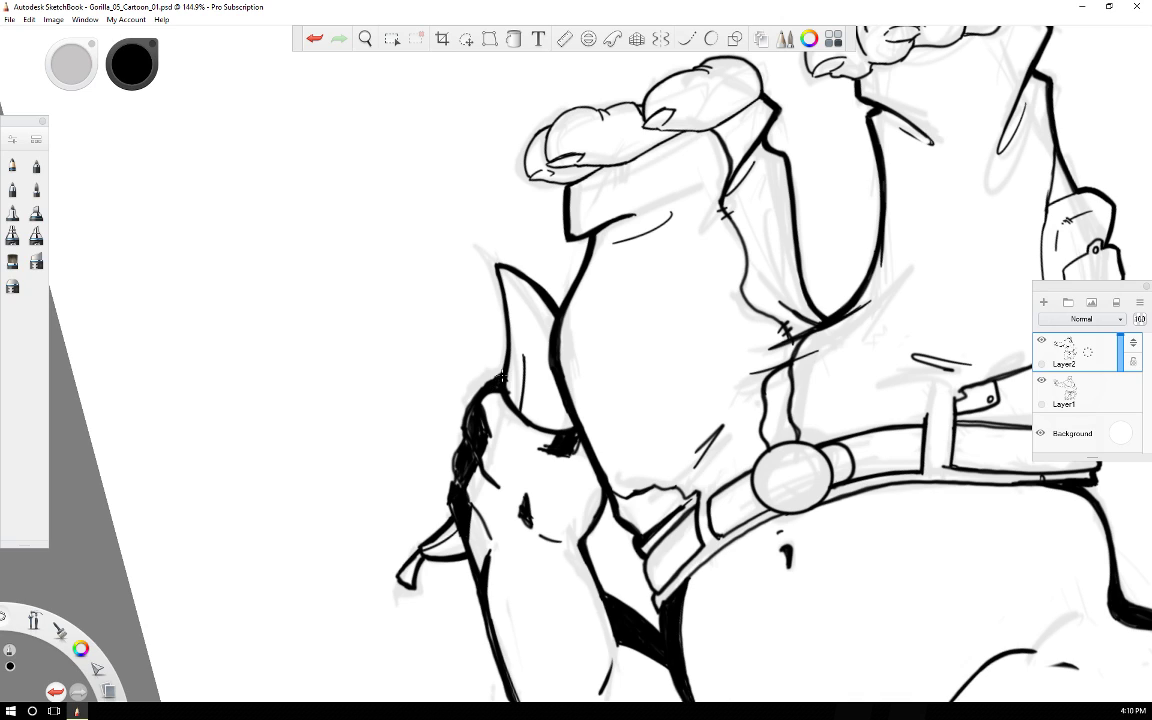
mouse_move(499, 381)
left_mouse_down()
mouse_move(473, 430)
mouse_move(469, 416)
left_mouse_up()
left_click_drag(512, 425, 531, 422)
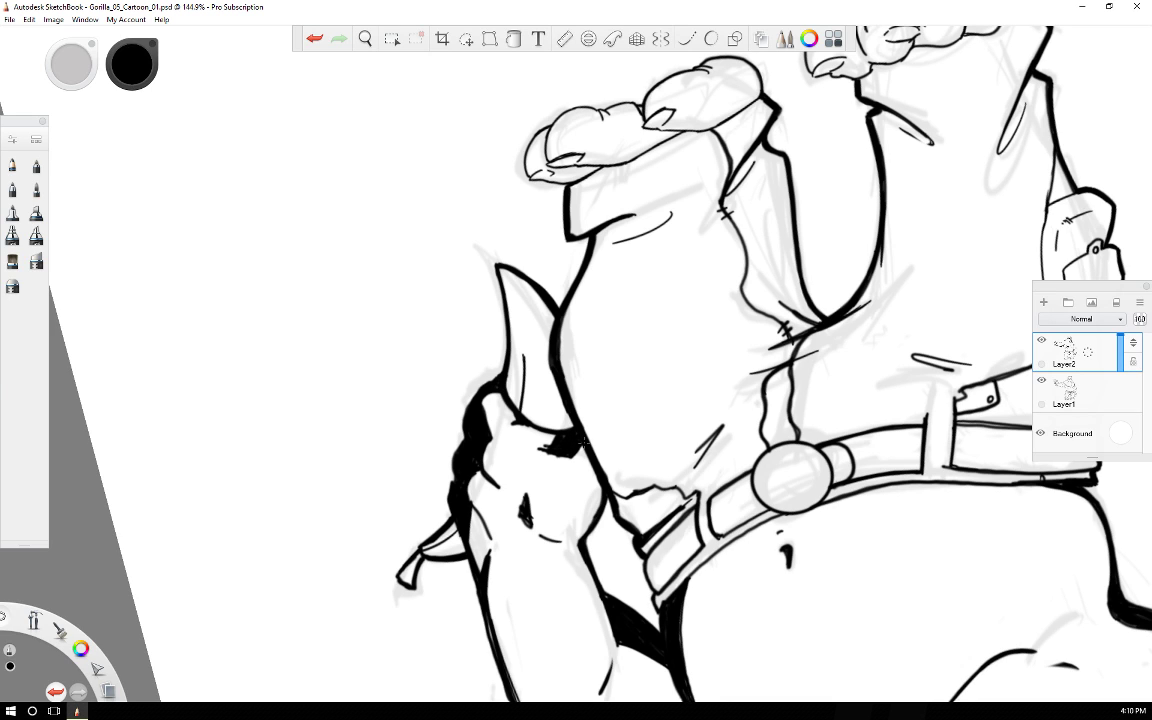
Clean up the ragged edges of the black shadow beside the banana on the gorilla's left hand.
key("Right")
key("Right")
key("Right")
key("Right")
key("Right")
key("Right")
key("Right")
key("Right")
key("Right")
key("Right")
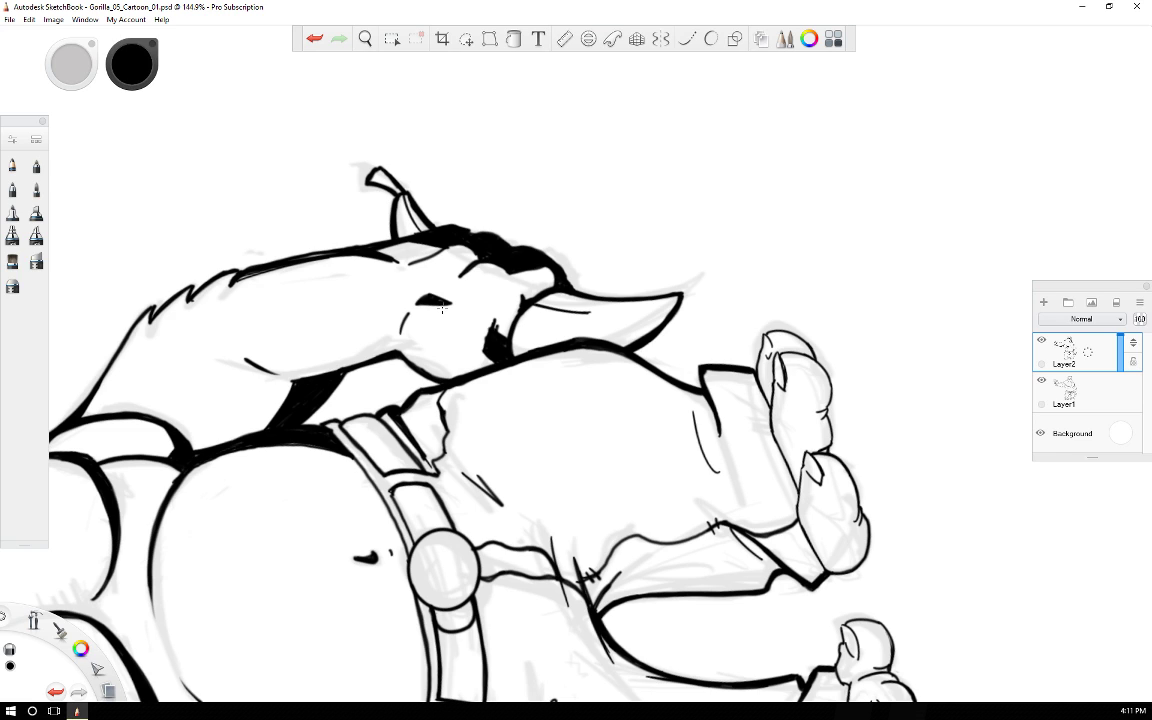
left_click_drag(479, 353, 498, 312)
left_click_drag(499, 305, 505, 347)
key("Left")
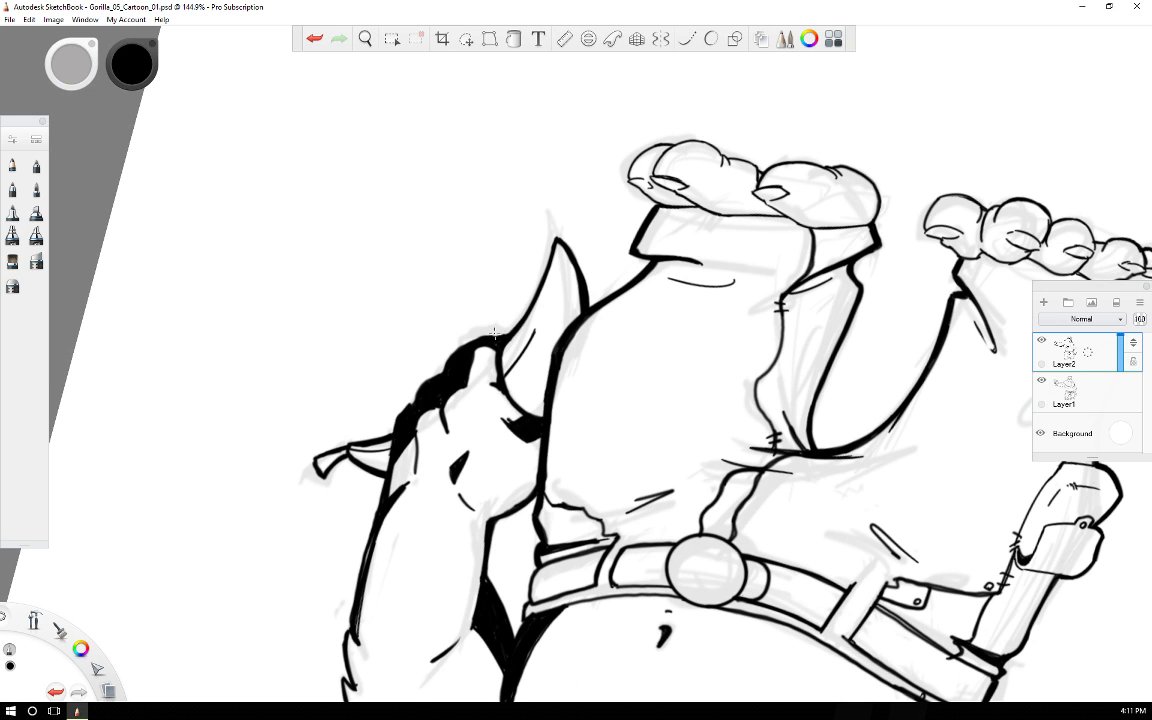
Thicken the outer forearm contour of the gorilla's left arm and sharpen its jagged fur tufts.
key("space")
left_click_drag(514, 461, 531, 249)
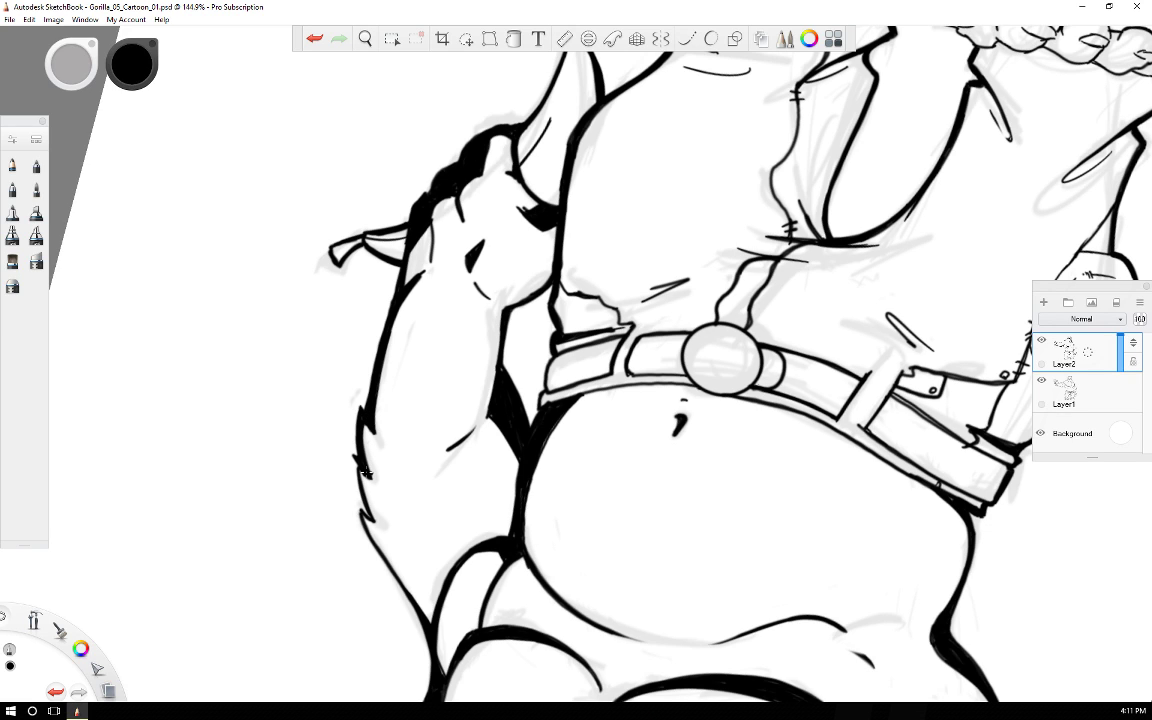
left_click_drag(356, 460, 371, 521)
left_click_drag(366, 405, 371, 451)
mouse_move(356, 505)
left_mouse_down()
mouse_move(370, 542)
mouse_move(358, 511)
mouse_move(384, 564)
left_mouse_up()
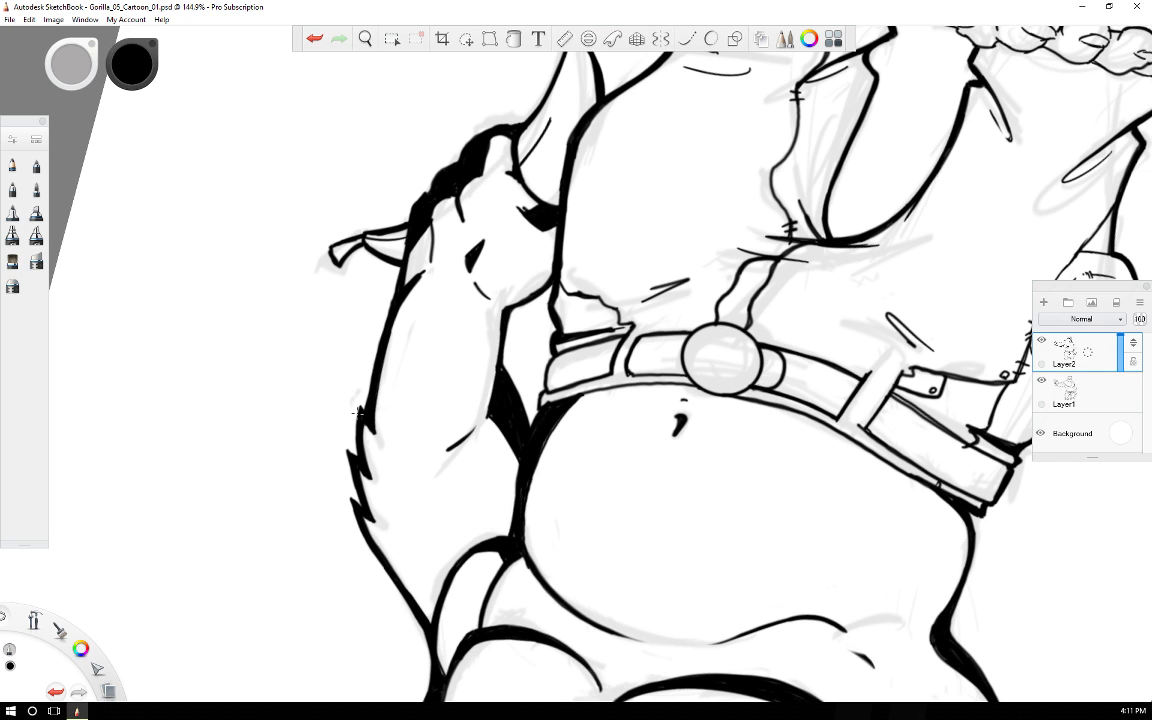
Thicken the inner hand contour of the gorilla's left arm where it meets the hip.
key("Right")
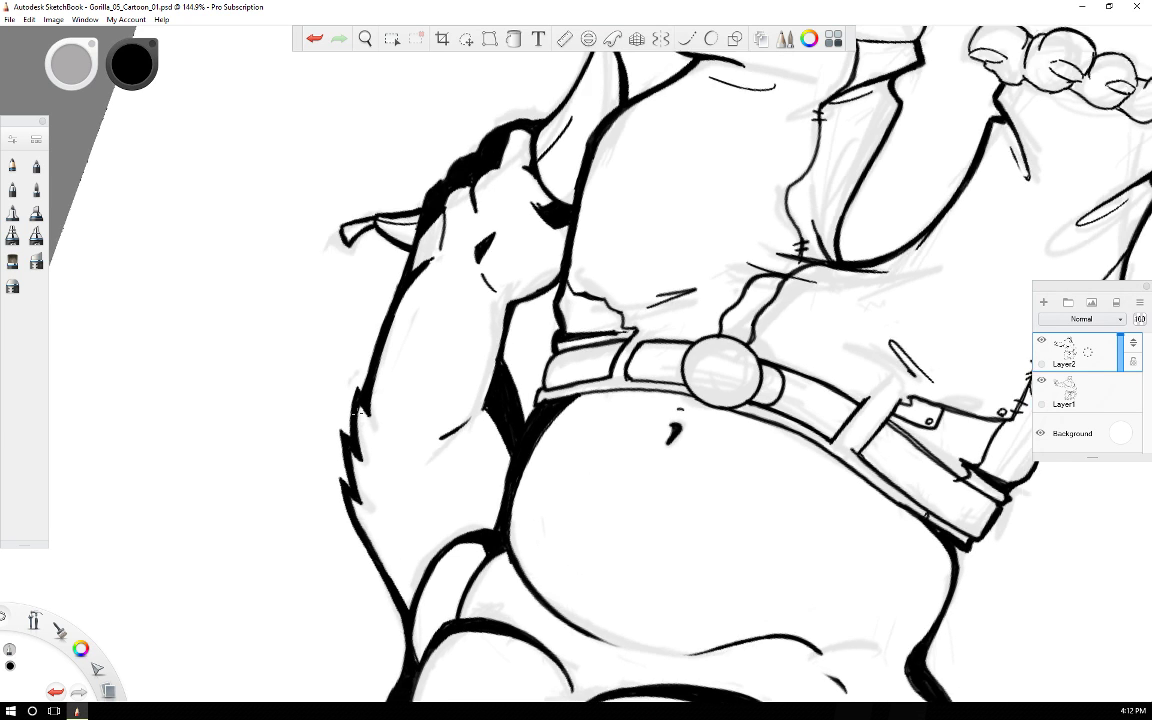
key("Right")
key("Right")
key("Right")
key("Left")
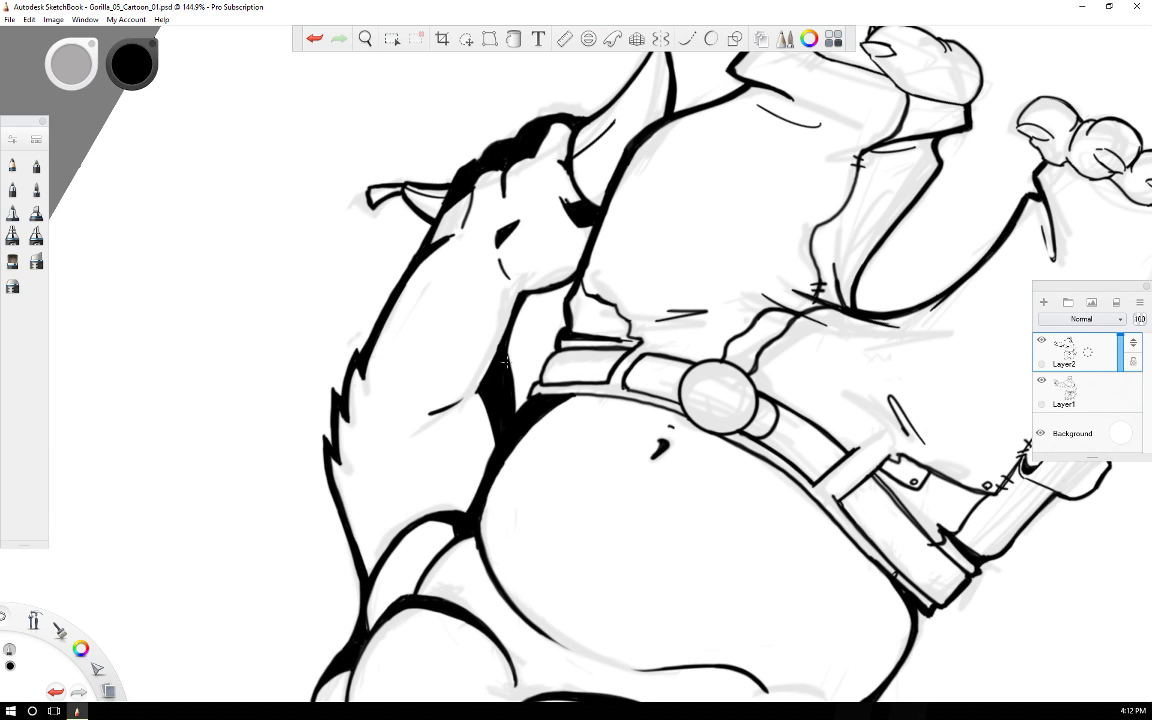
left_click_drag(535, 296, 578, 276)
Thicken the outer contours of the big toe and the next two toes on the gorilla's right foot.
key("Right")
key("Right")
key("Right")
key("Right")
key("Right")
key("Right")
key("Right")
key("Right")
key("Right")
key("Right")
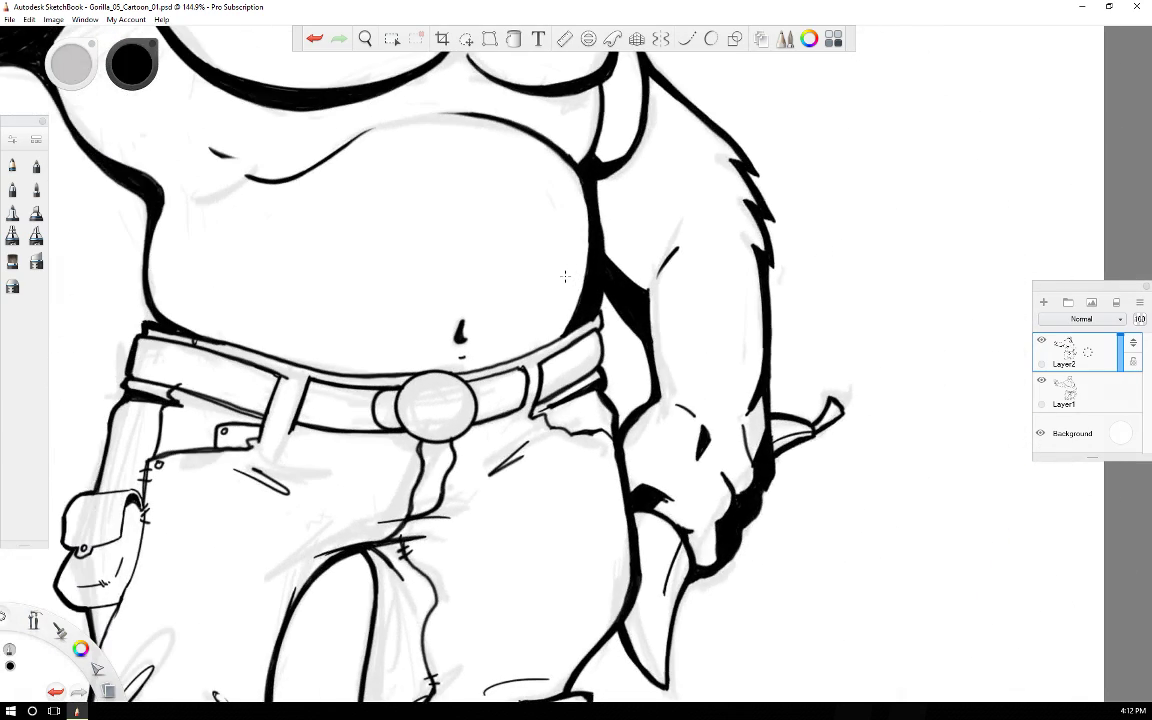
left_click_drag(573, 429, 578, 162)
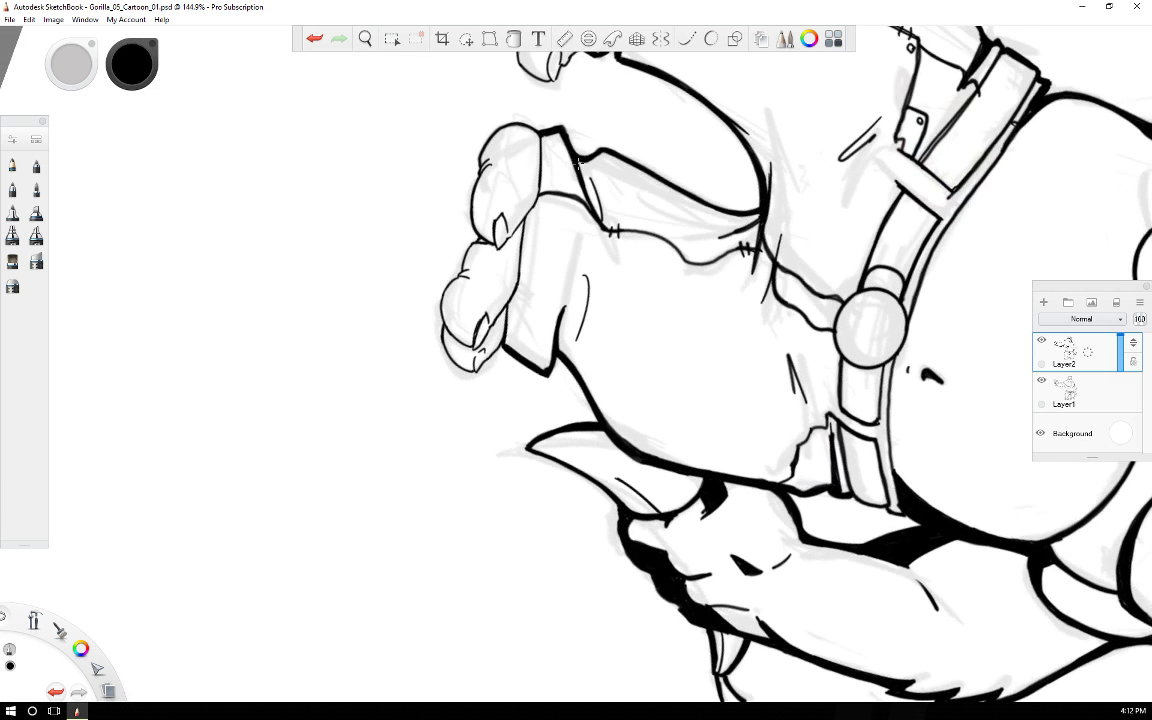
key("space")
left_click_drag(590, 236, 517, 486)
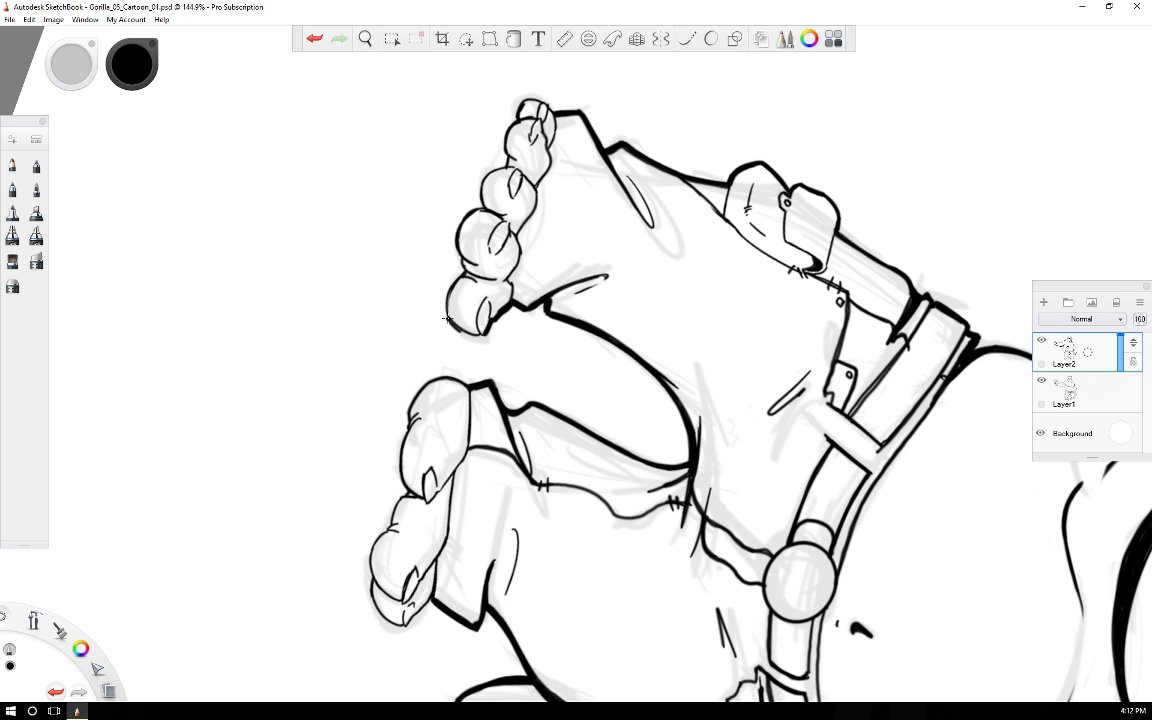
left_click_drag(456, 328, 483, 338)
mouse_move(446, 316)
left_mouse_down()
mouse_move(464, 333)
mouse_move(446, 308)
mouse_move(455, 281)
left_mouse_up()
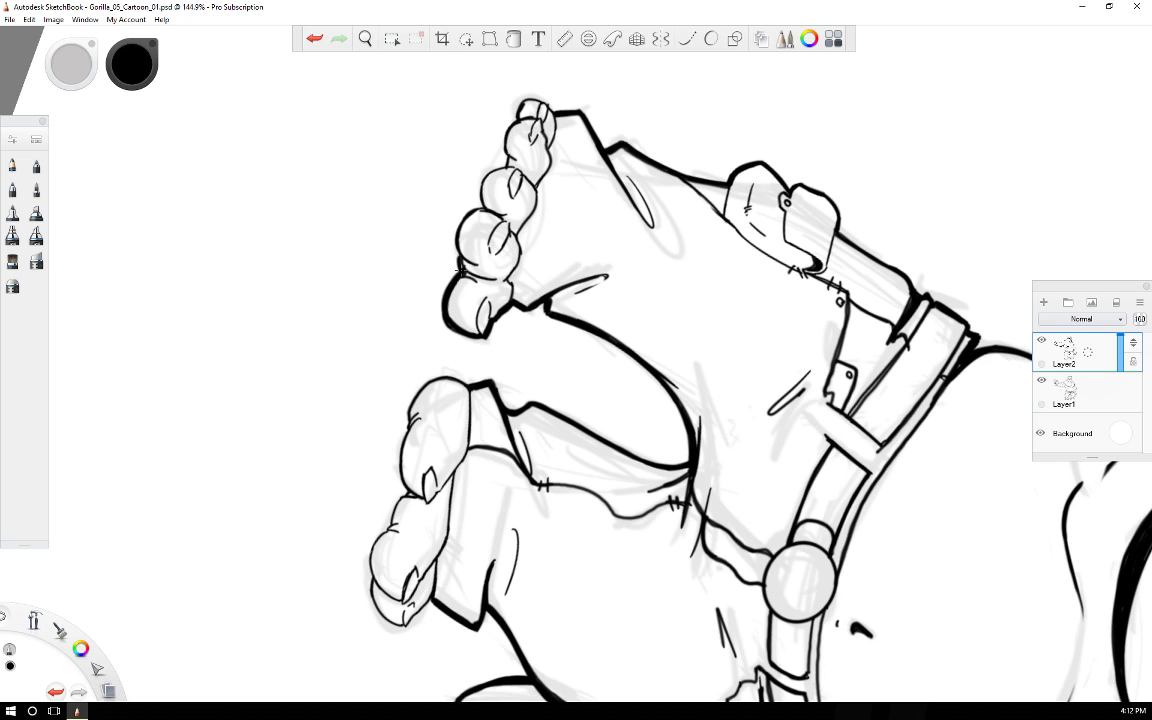
mouse_move(457, 250)
left_mouse_down()
mouse_move(455, 220)
mouse_move(478, 204)
mouse_move(455, 225)
left_mouse_up()
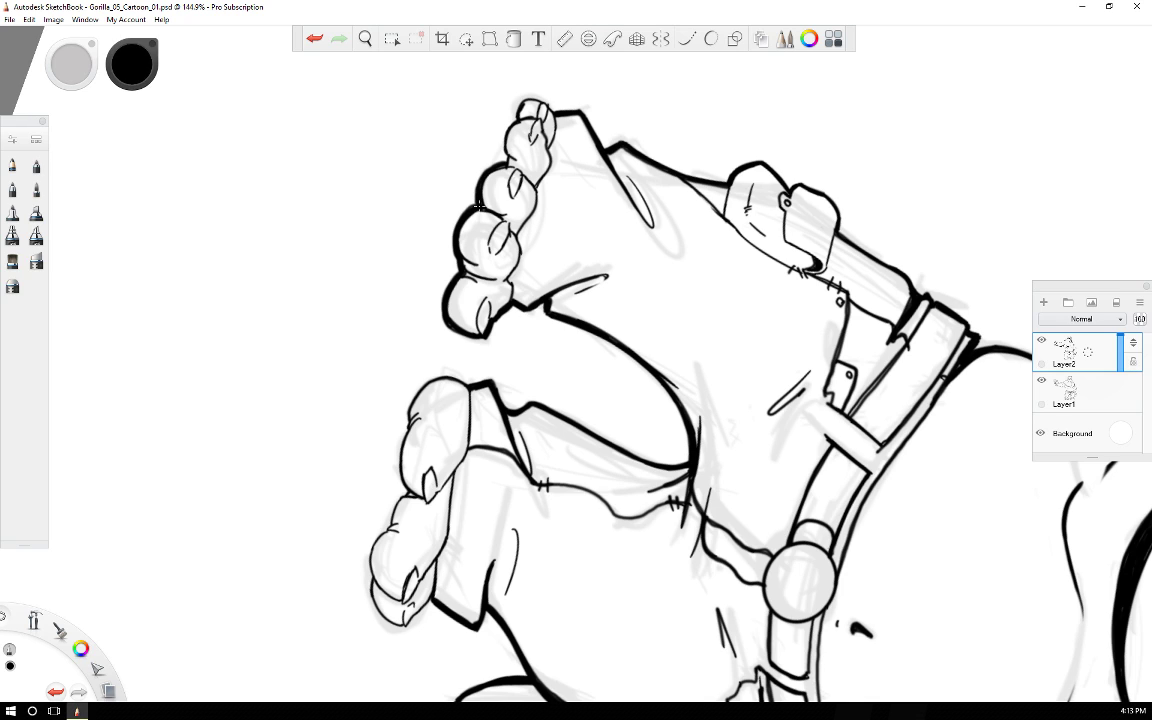
left_click_drag(500, 167, 509, 154)
Thicken the outer contours of the two smallest toes on the gorilla's right foot.
key("Left")
key("Left")
key("Left")
key("Left")
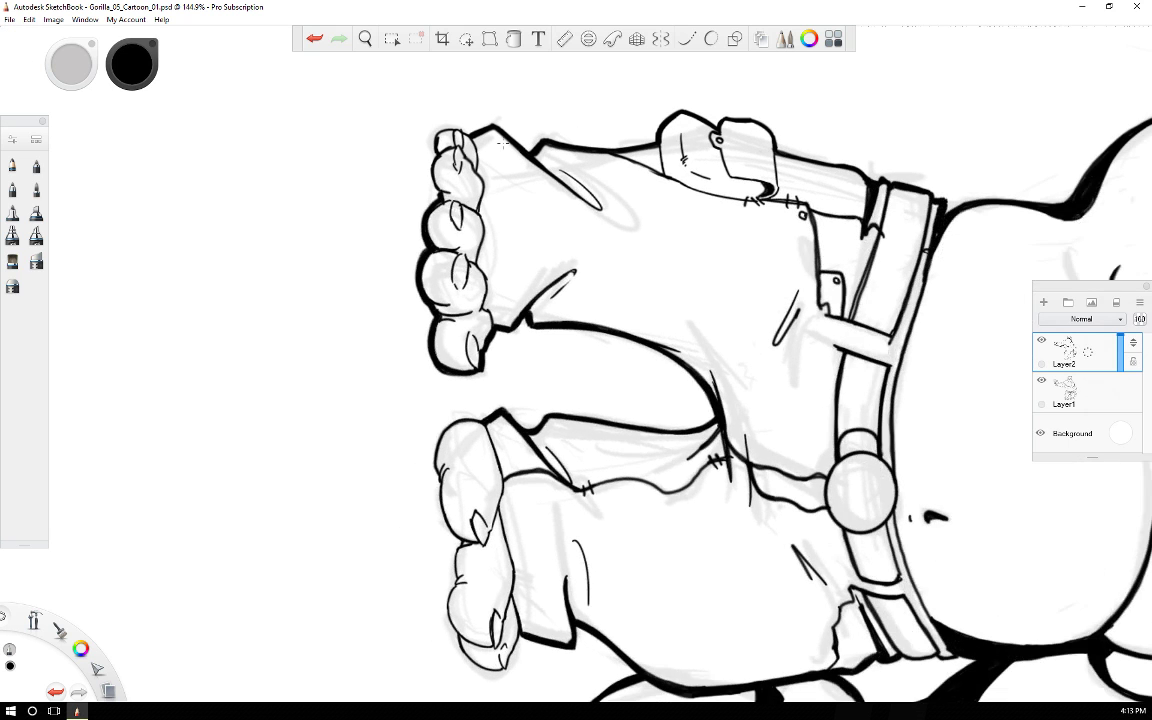
left_click_drag(440, 154, 440, 196)
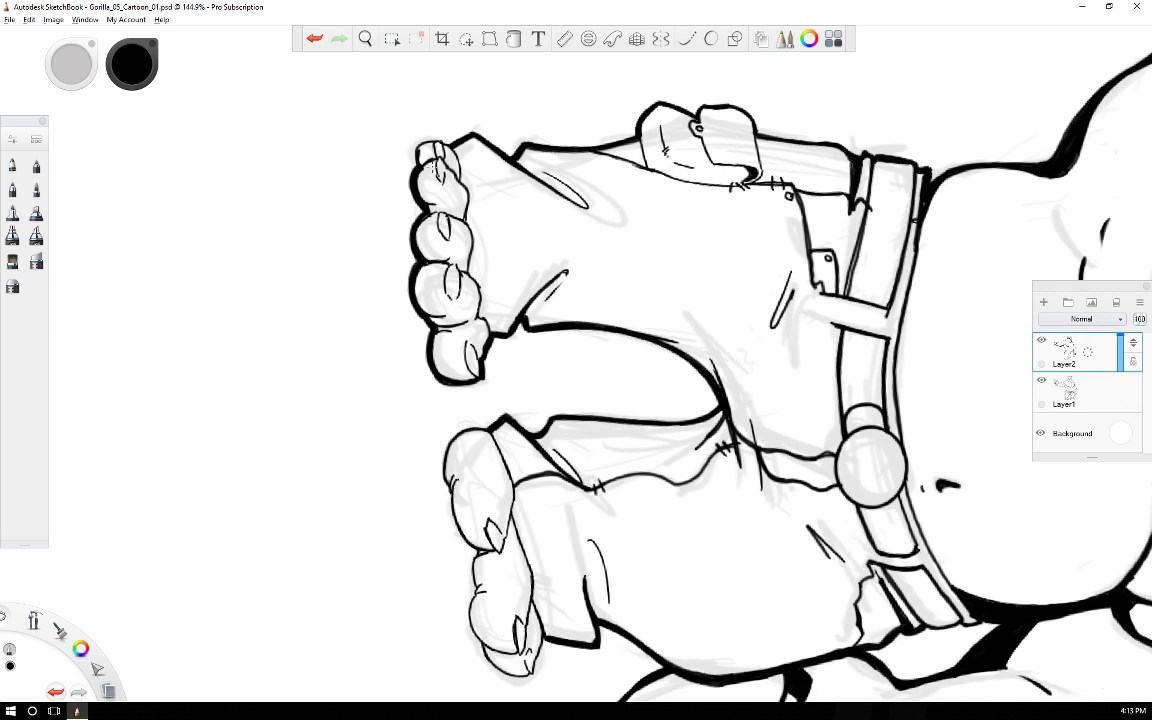
mouse_move(325, 337)
left_mouse_down()
mouse_move(313, 328)
mouse_move(315, 306)
mouse_move(325, 337)
mouse_move(320, 303)
left_mouse_up()
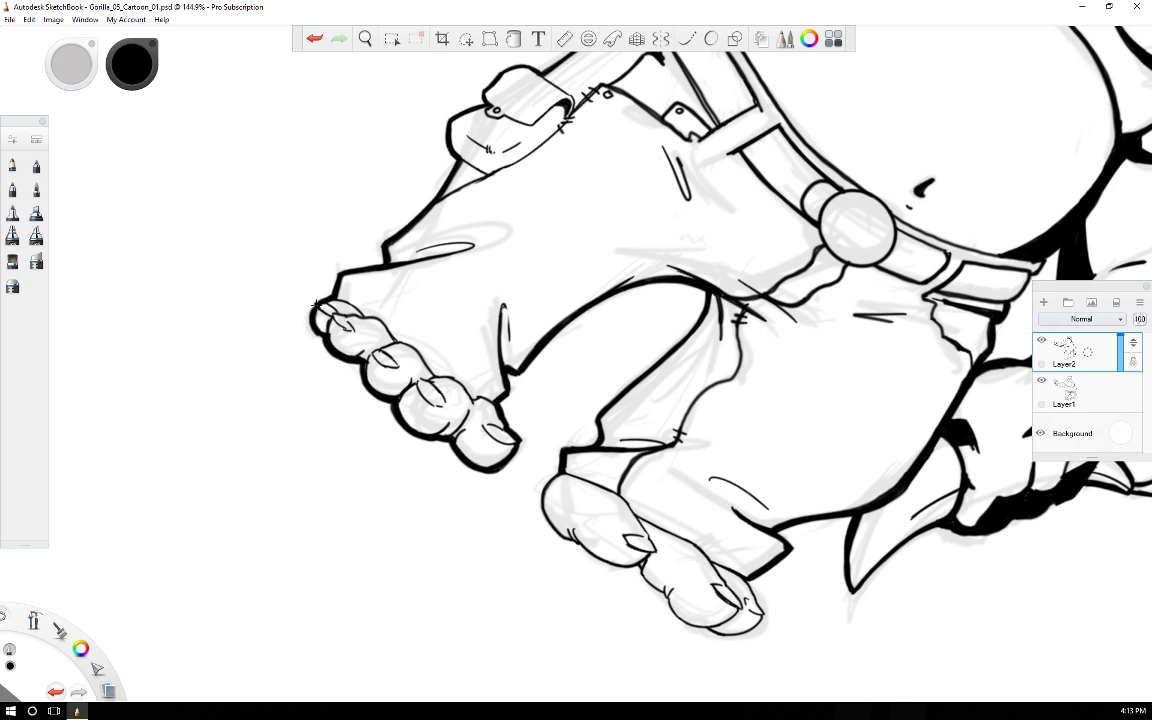
Thicken the outer contours of the big toe and the second toe on the gorilla's left foot.
key("Left")
key("Left")
key("Left")
key("Left")
key("Left")
key("Left")
key("Left")
key("Left")
key("Left")
key("Left")
key("Left")
key("Left")
key("Left")
key("Left")
key("Left")
key("Left")
key("Left")
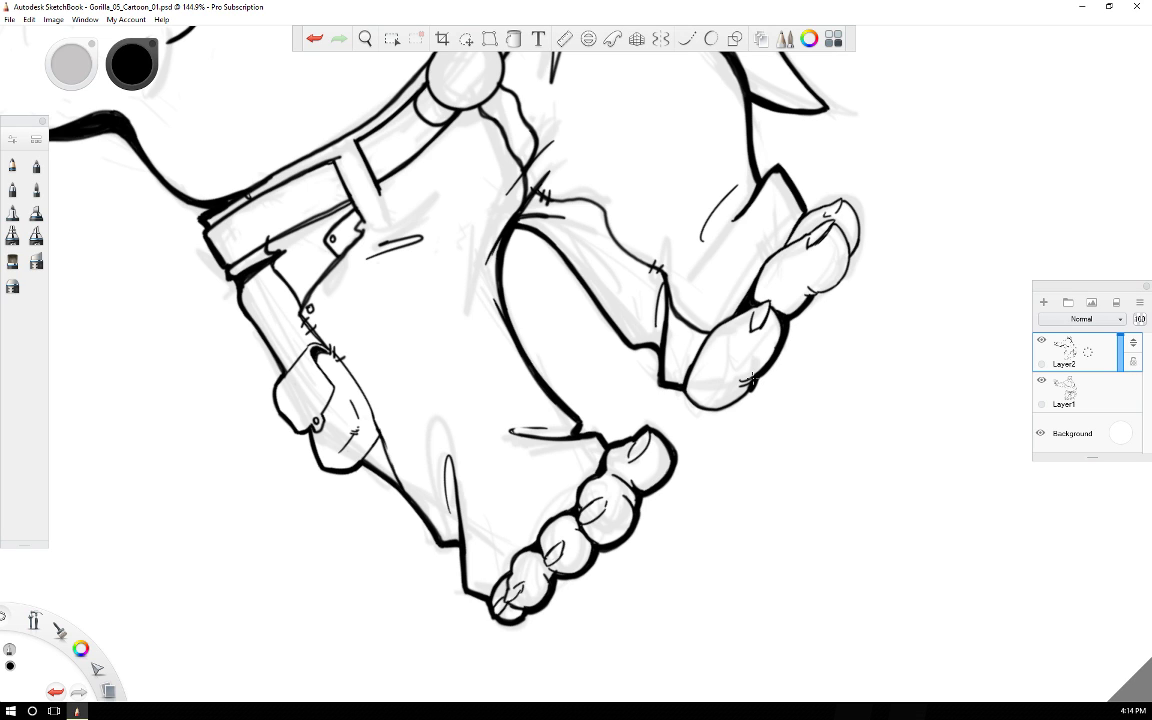
key("ctrl+Right")
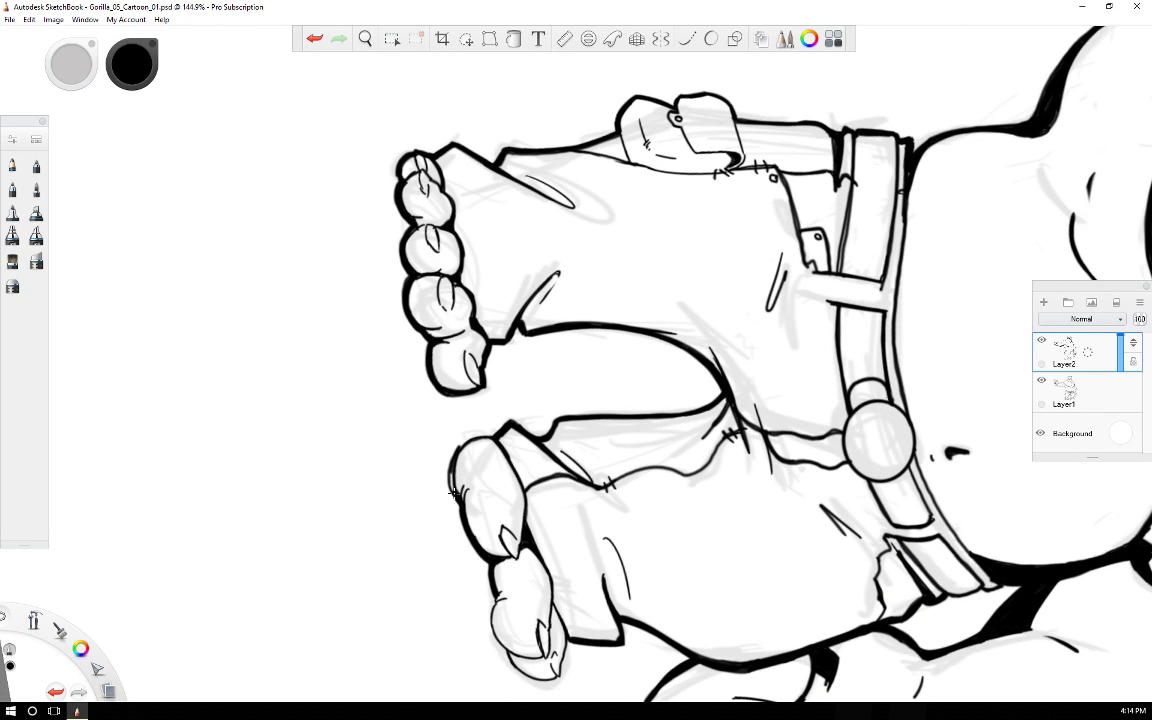
mouse_move(453, 495)
left_mouse_down()
mouse_move(462, 437)
mouse_move(492, 435)
left_mouse_up()
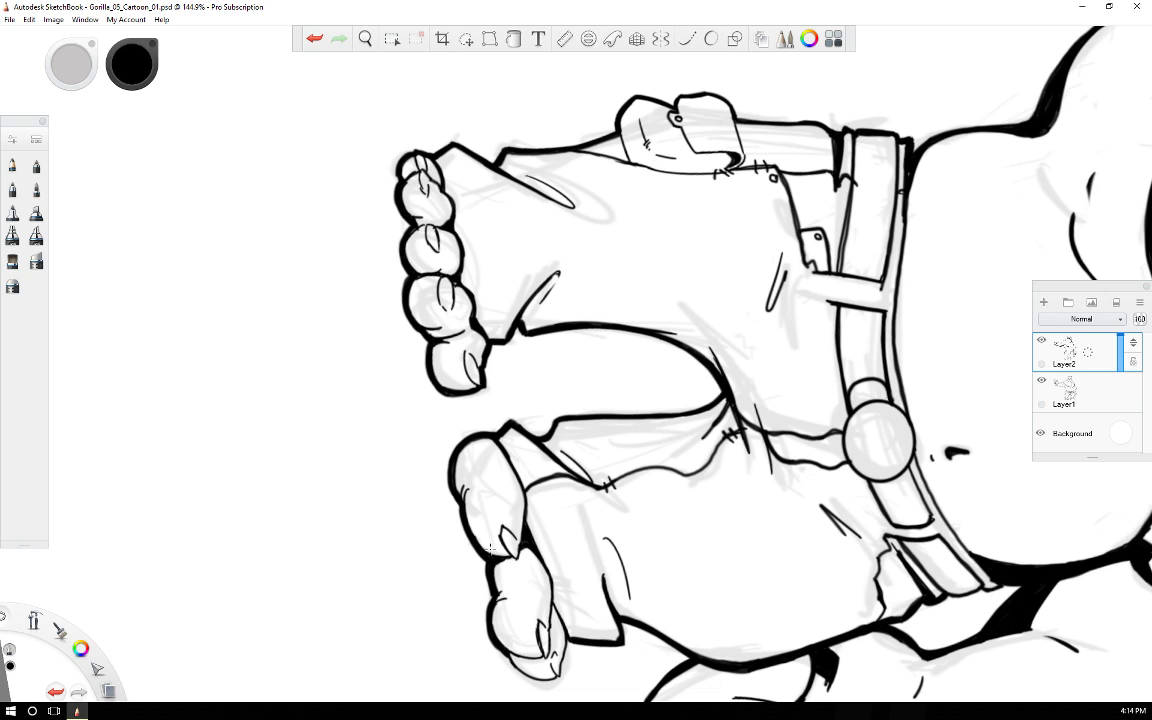
Thicken the outer contour of the smallest toe on the gorilla's left foot.
key("space")
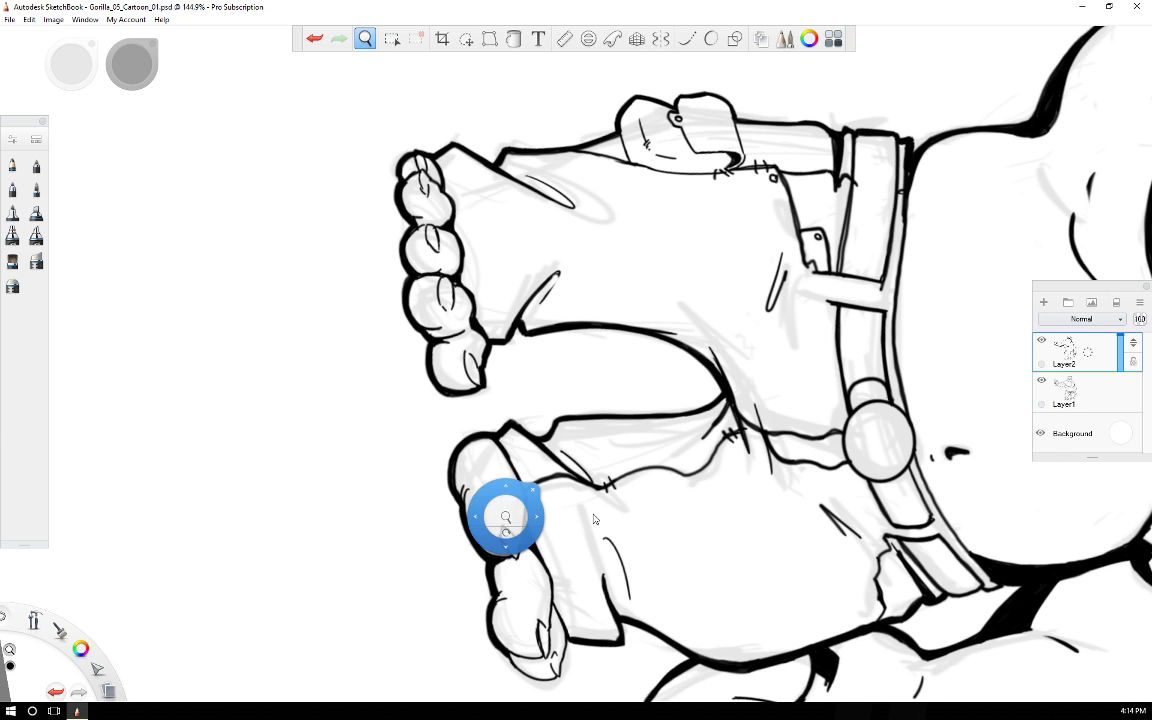
mouse_move(592, 511)
left_mouse_down()
mouse_move(506, 271)
mouse_move(459, 195)
left_mouse_up()
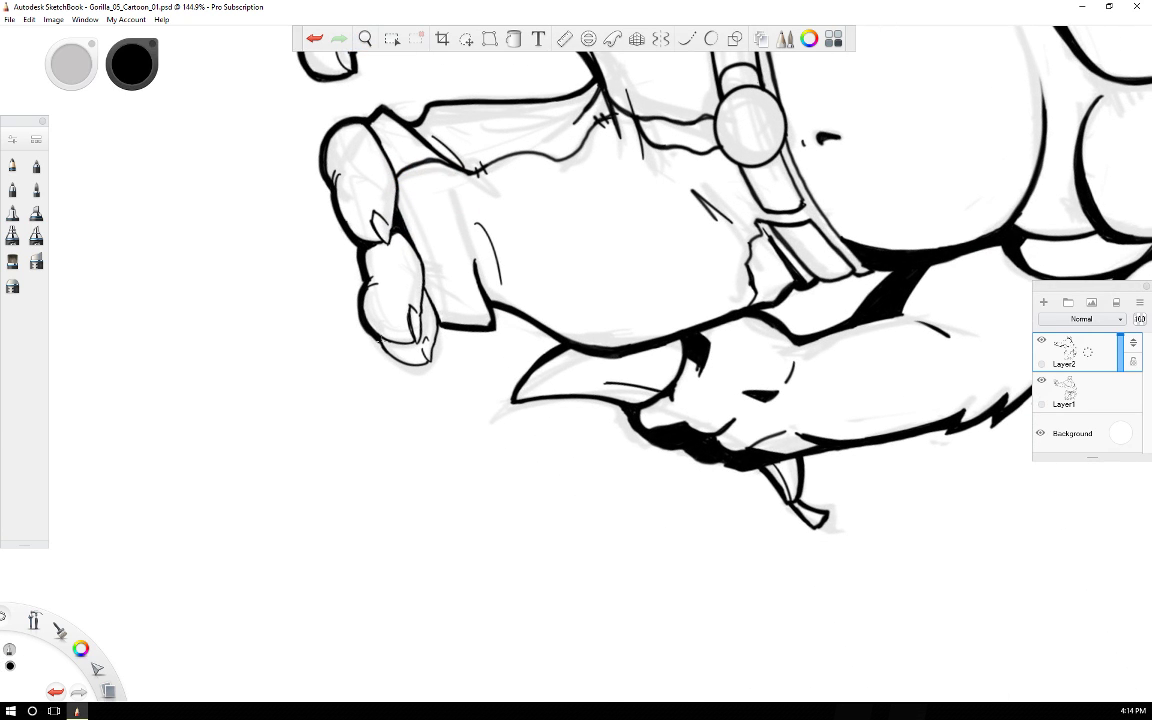
left_click_drag(379, 342, 428, 368)
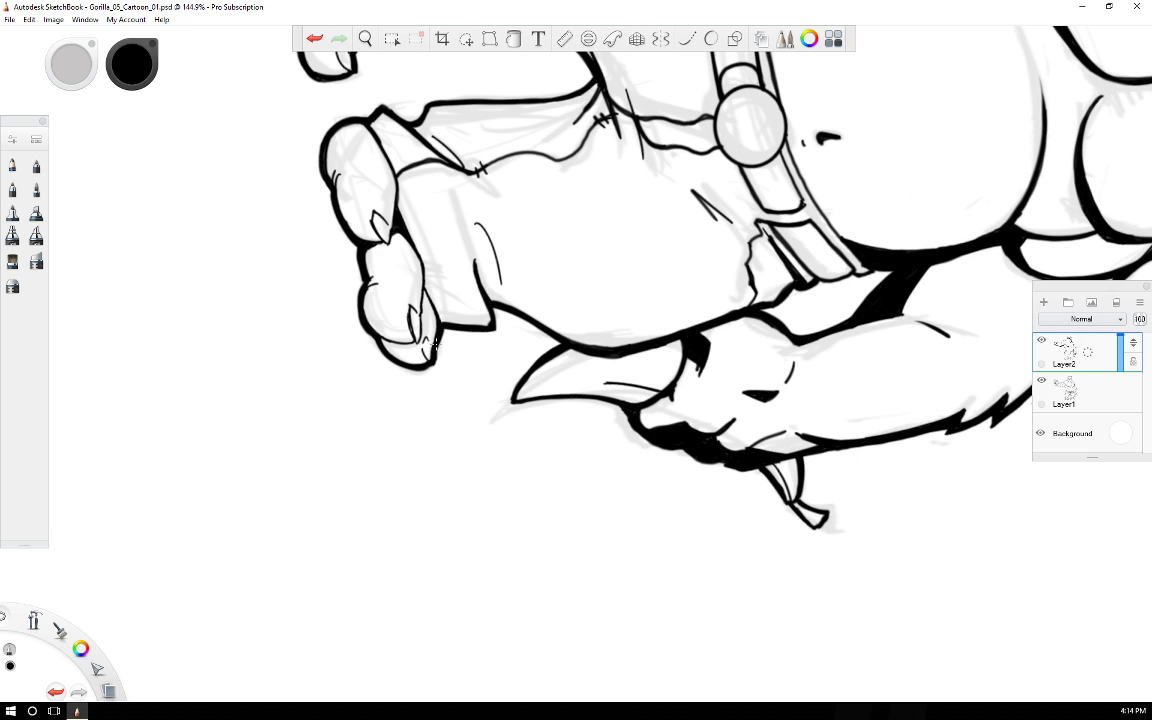
Thicken the belt's outer end on the gorilla's right hip and the trouser contour down to the side pocket.
scroll(435, 344, "up", 1)
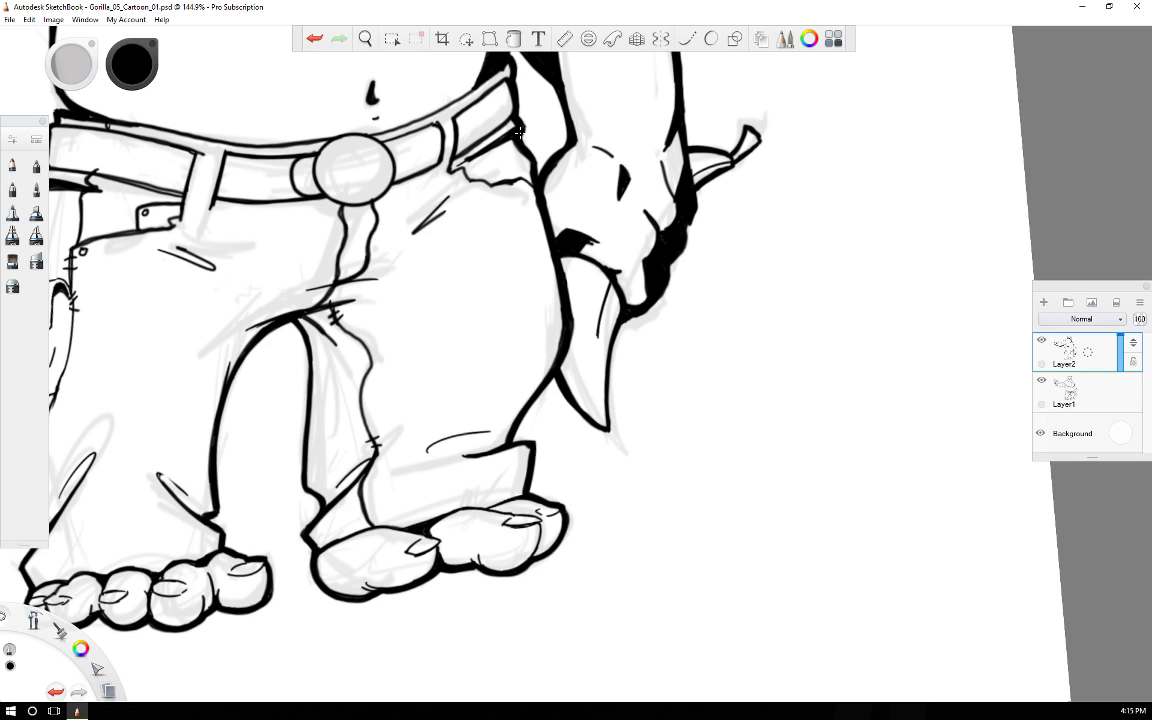
key("space")
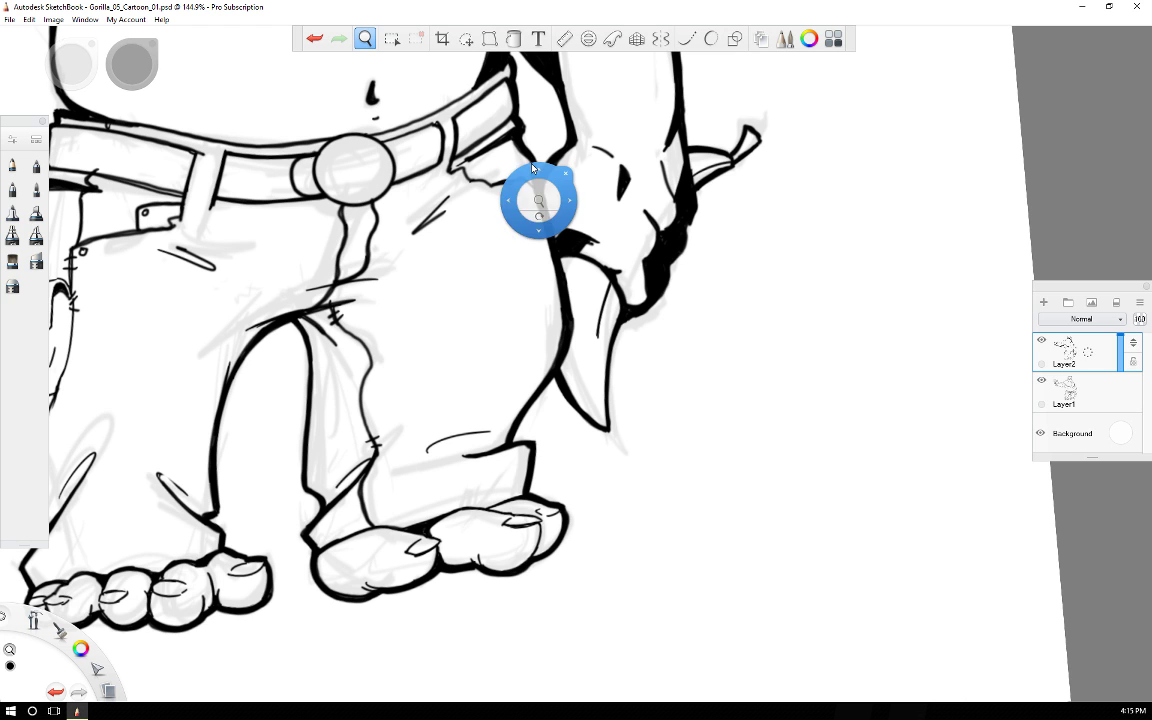
left_click_drag(318, 273, 600, 357)
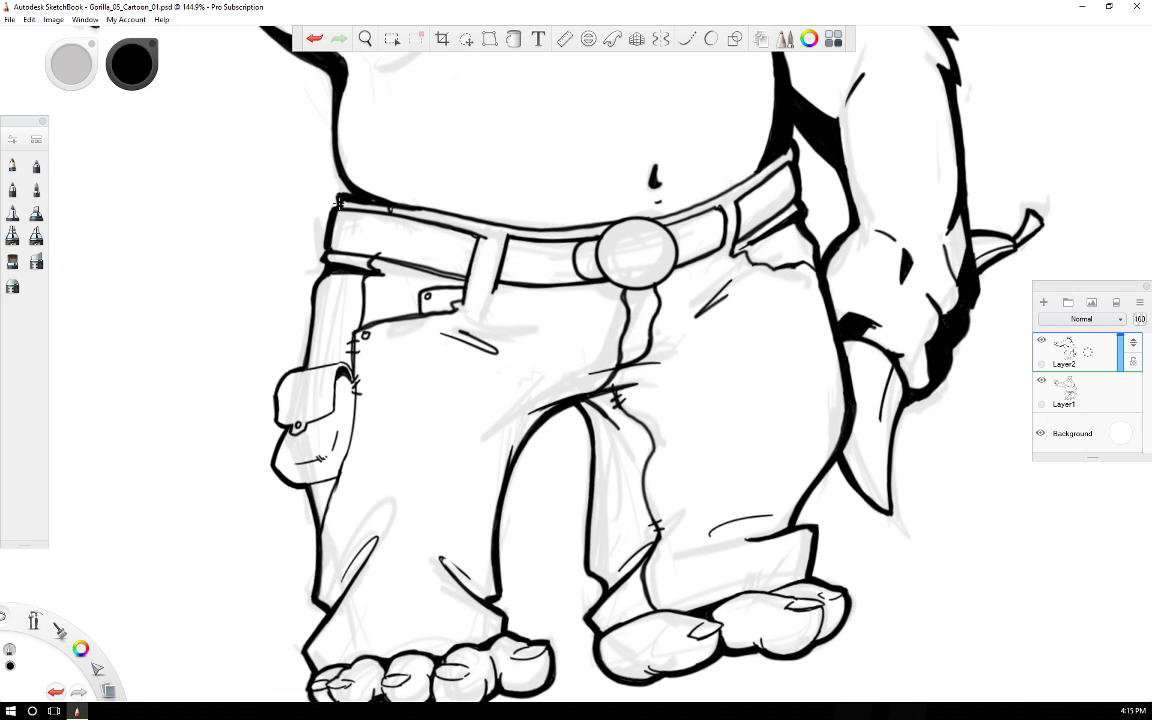
left_click_drag(340, 203, 340, 201)
mouse_move(328, 247)
left_mouse_down()
mouse_move(310, 312)
mouse_move(309, 327)
left_mouse_up()
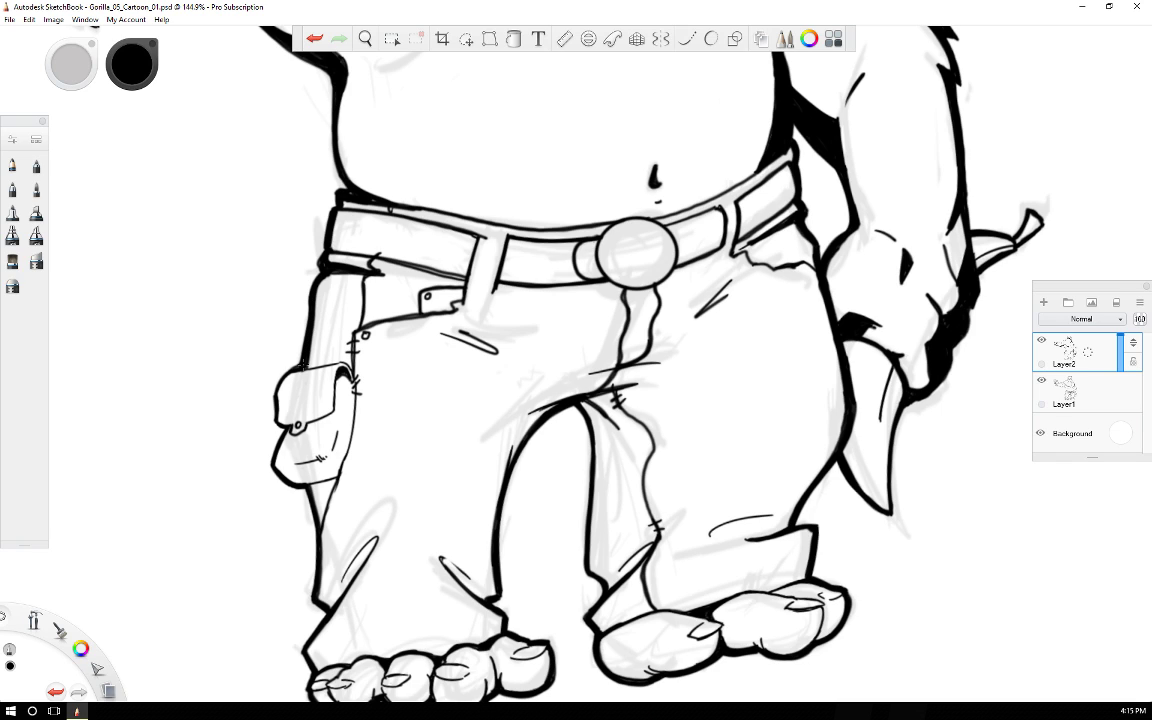
Thicken the outer contour, flap edge and front seam of the side pocket on the gorilla's right trouser leg.
left_click_drag(282, 376, 275, 400)
key("Left")
key("Left")
key("Left")
key("Left")
key("Left")
key("Left")
key("Left")
key("Left")
key("Left")
key("Left")
key("Left")
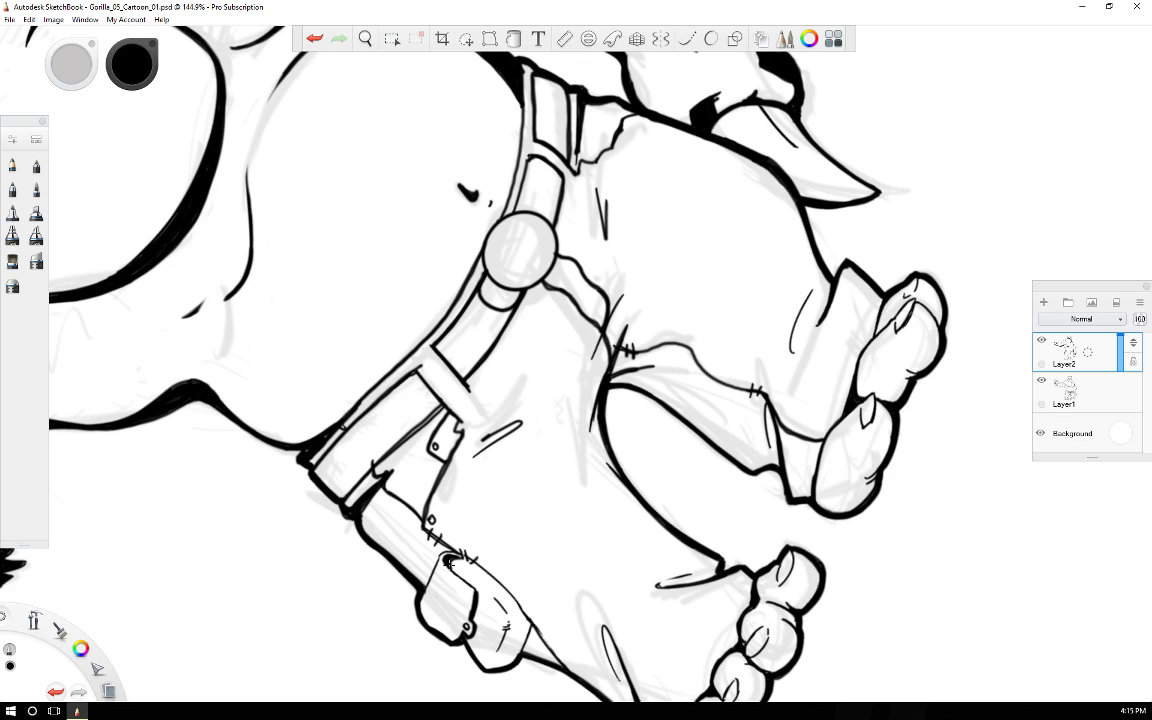
mouse_move(449, 563)
left_mouse_down()
mouse_move(476, 590)
mouse_move(452, 566)
left_mouse_up()
left_click_drag(521, 654, 530, 627)
left_click_drag(480, 565, 535, 613)
mouse_move(440, 540)
left_mouse_down()
mouse_move(453, 550)
mouse_move(425, 529)
mouse_move(424, 545)
left_mouse_up()
Clean up the inked corner of the side pocket's flap with the eraser.
key("e")
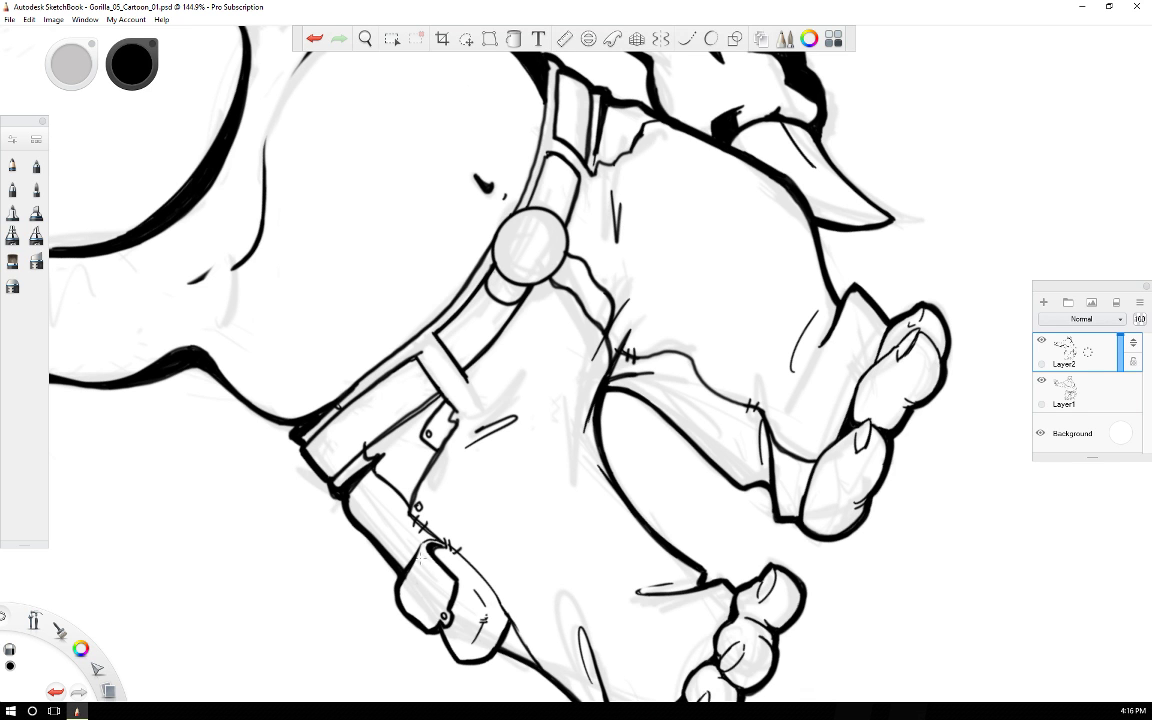
key("Right")
key("Right")
key("Right")
key("Right")
key("Right")
key("Right")
key("Right")
key("Right")
key("Right")
key("Right")
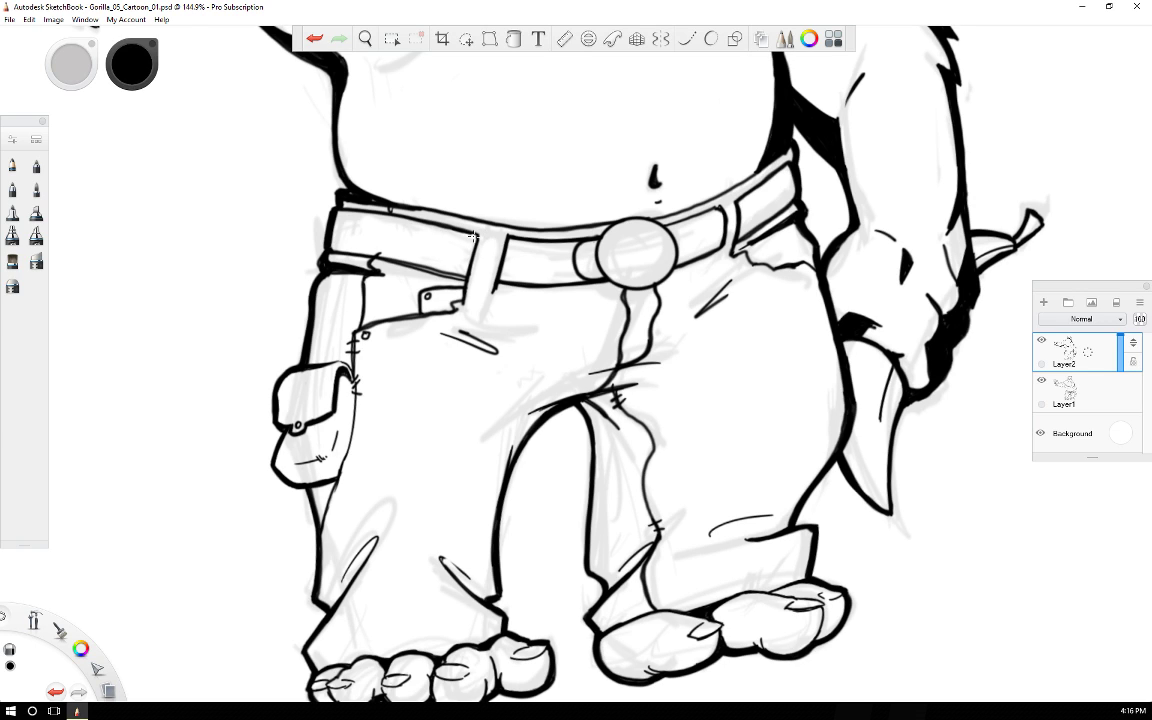
Thicken the belt's lower edge from the right hip past the belt loop and the outline of the round buckle.
key("Right")
key("Right")
key("Right")
key("Right")
key("Right")
key("Right")
key("Right")
key("Right")
key("Right")
key("Right")
key("Right")
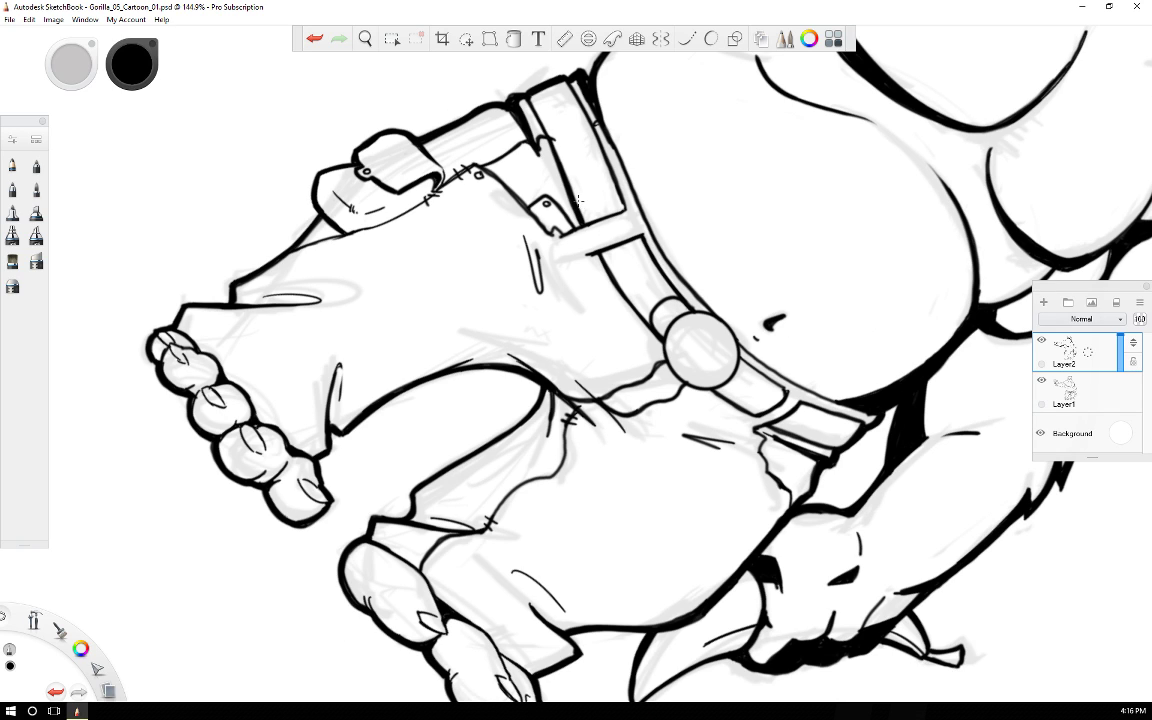
left_click_drag(597, 253, 614, 285)
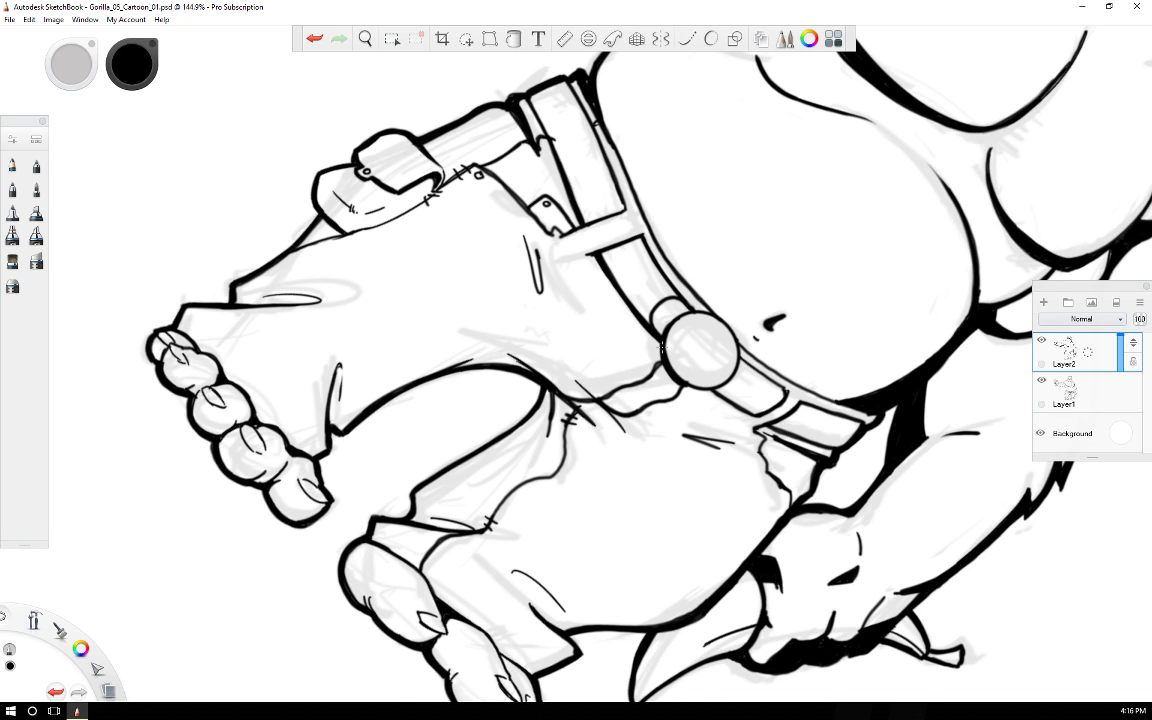
left_click_drag(661, 348, 595, 314)
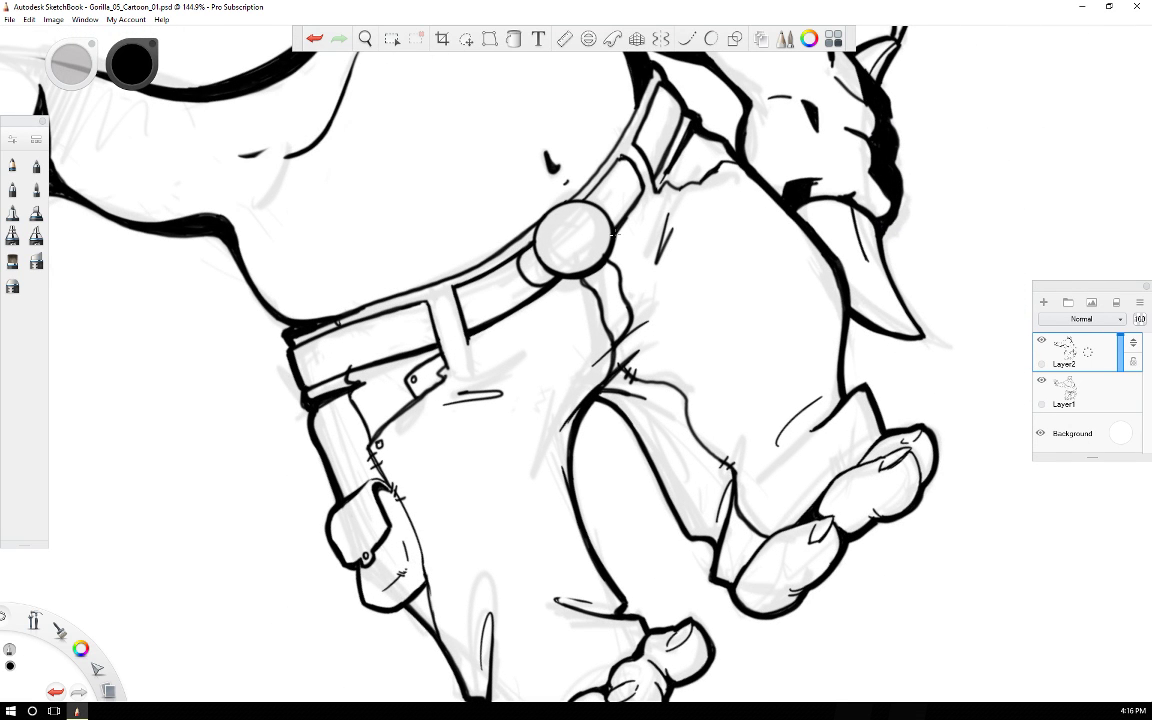
Thicken the belt's lower edge between the buckle and the gorilla's left hip.
left_click_drag(626, 216, 643, 193)
left_click_drag(686, 118, 665, 166)
key("s")
Thicken the inner contour of the left trouser leg from the crotch down to the cuff.
key("Right")
key("Right")
key("Right")
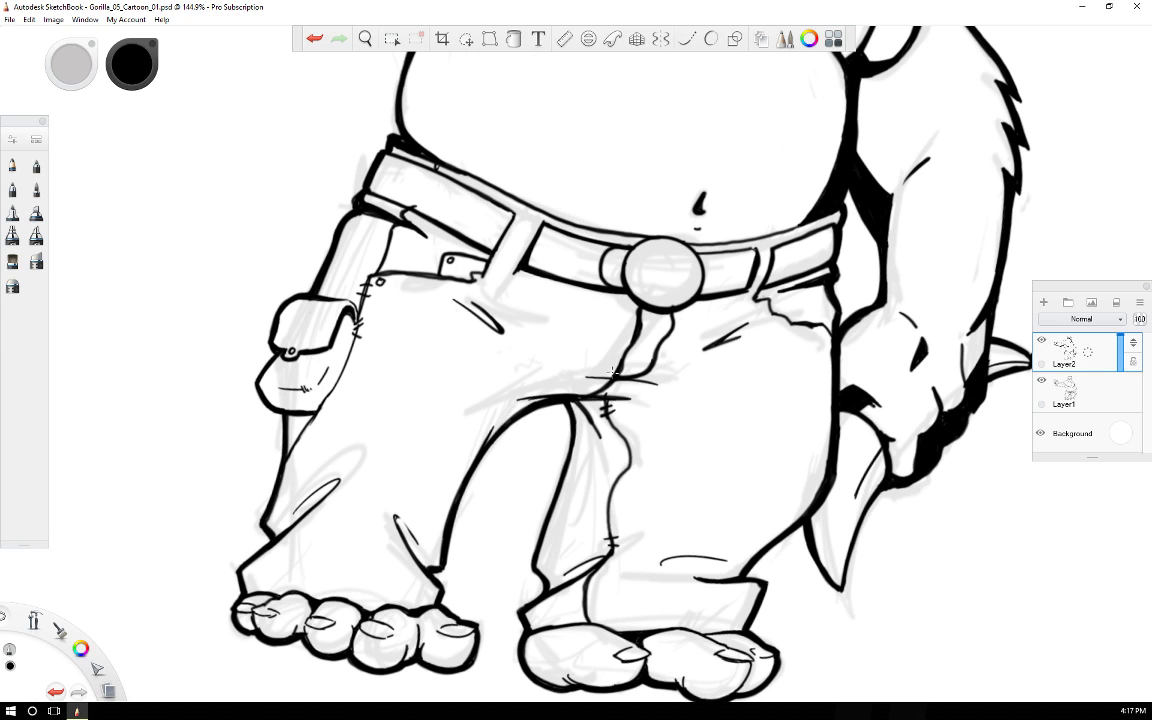
left_click_drag(565, 403, 573, 432)
left_click_drag(572, 419, 540, 543)
mouse_move(565, 460)
left_mouse_down()
mouse_move(530, 563)
mouse_move(538, 597)
left_mouse_up()
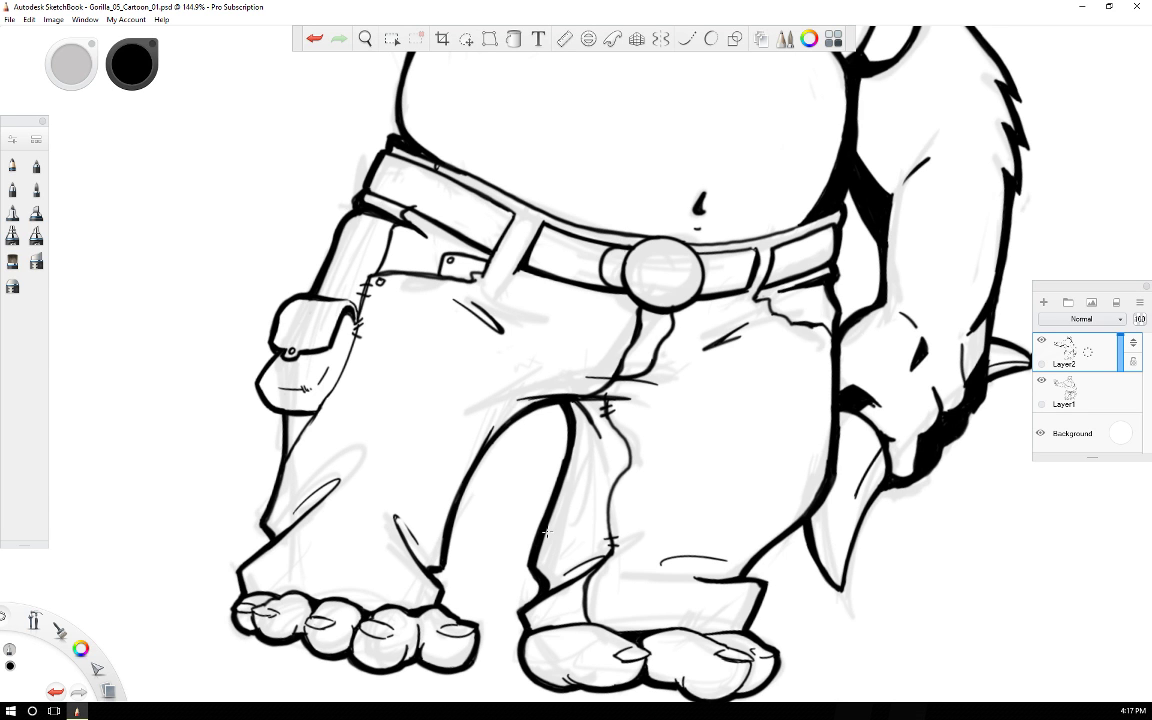
Thicken the outer contour of the gorilla's left shoulder below the neck shadow.
scroll(547, 533, "up", 3)
scroll(547, 533, "down", 10)
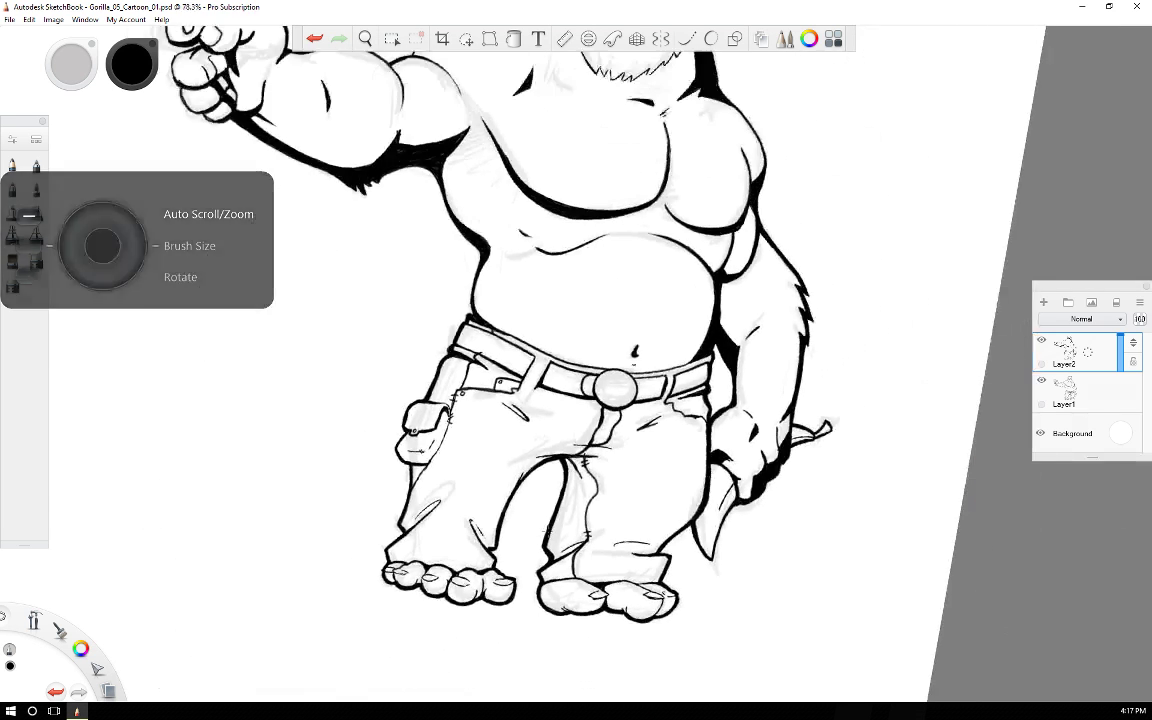
scroll(547, 532, "down", 1)
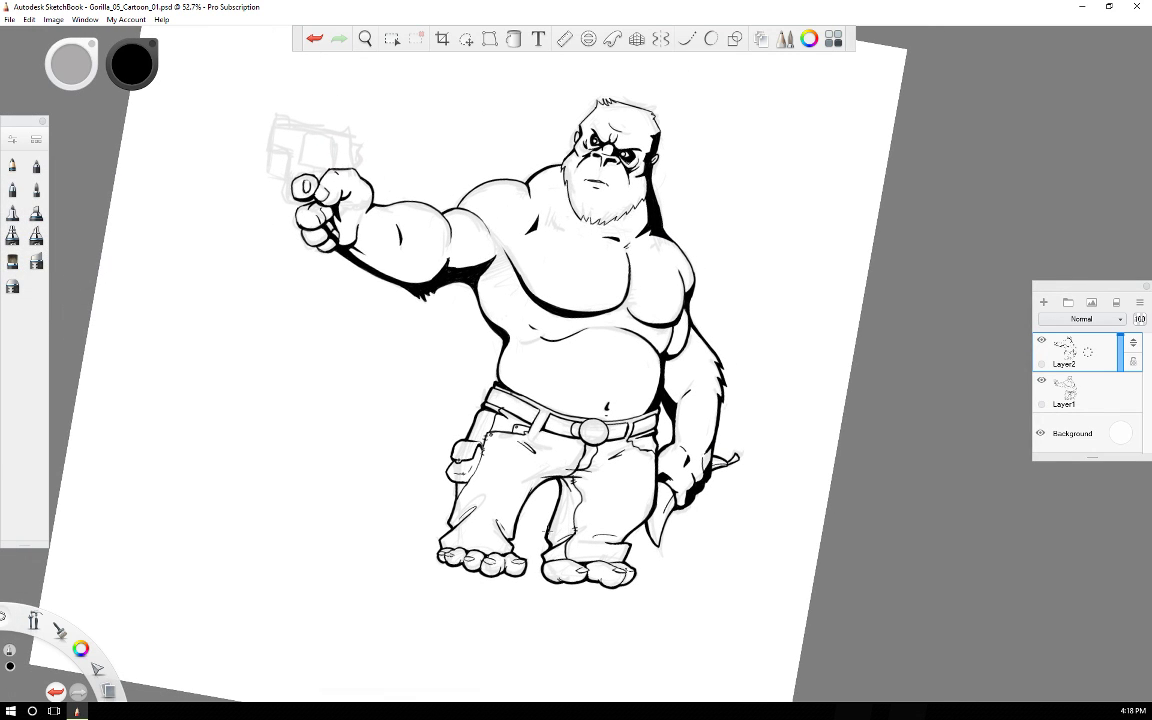
key("Left")
key("Left")
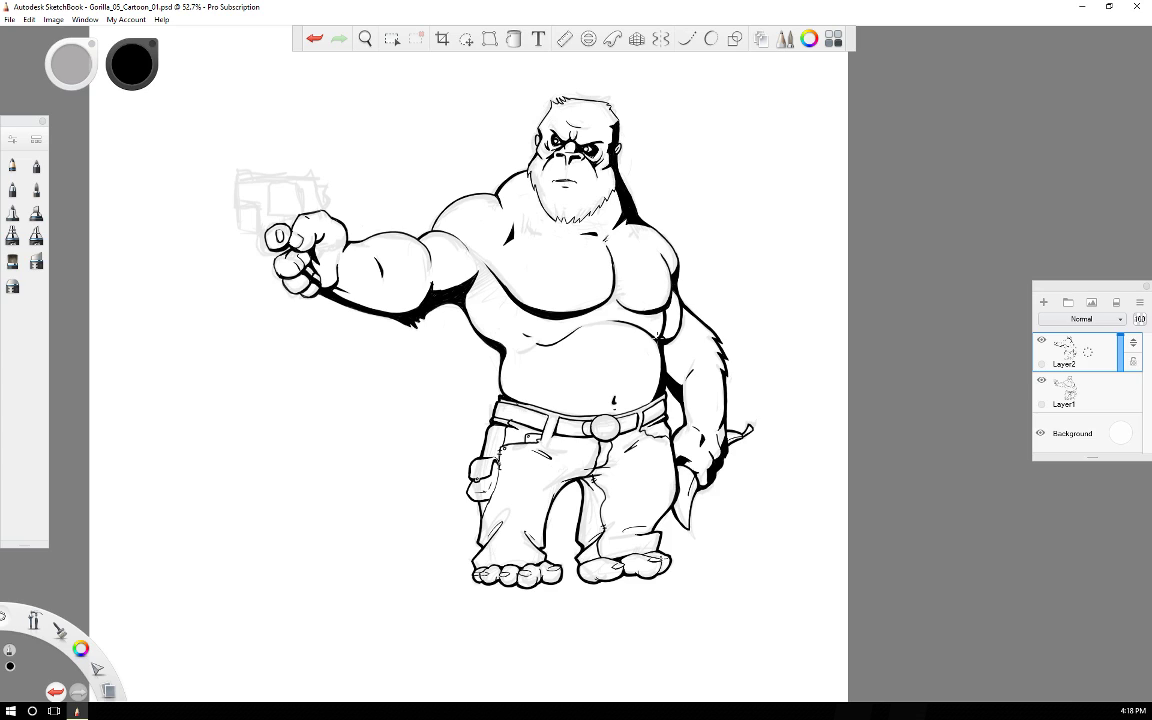
left_click_drag(597, 286, 590, 310)
key("space")
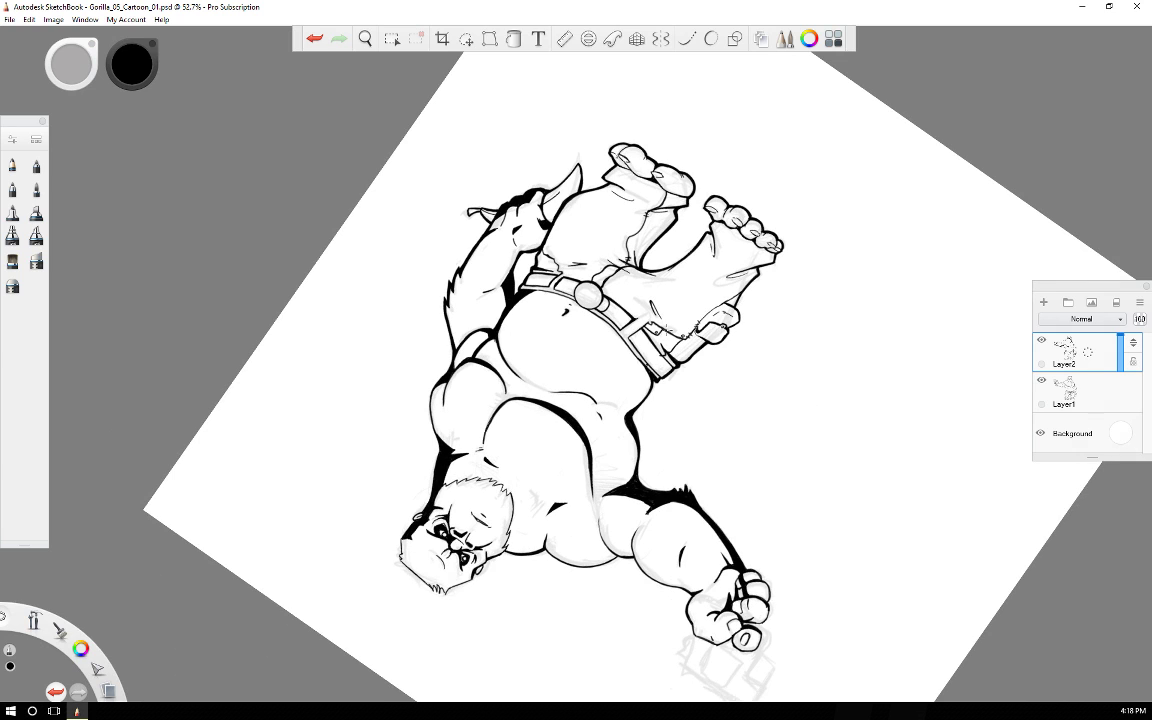
scroll(667, 330, "up", 6)
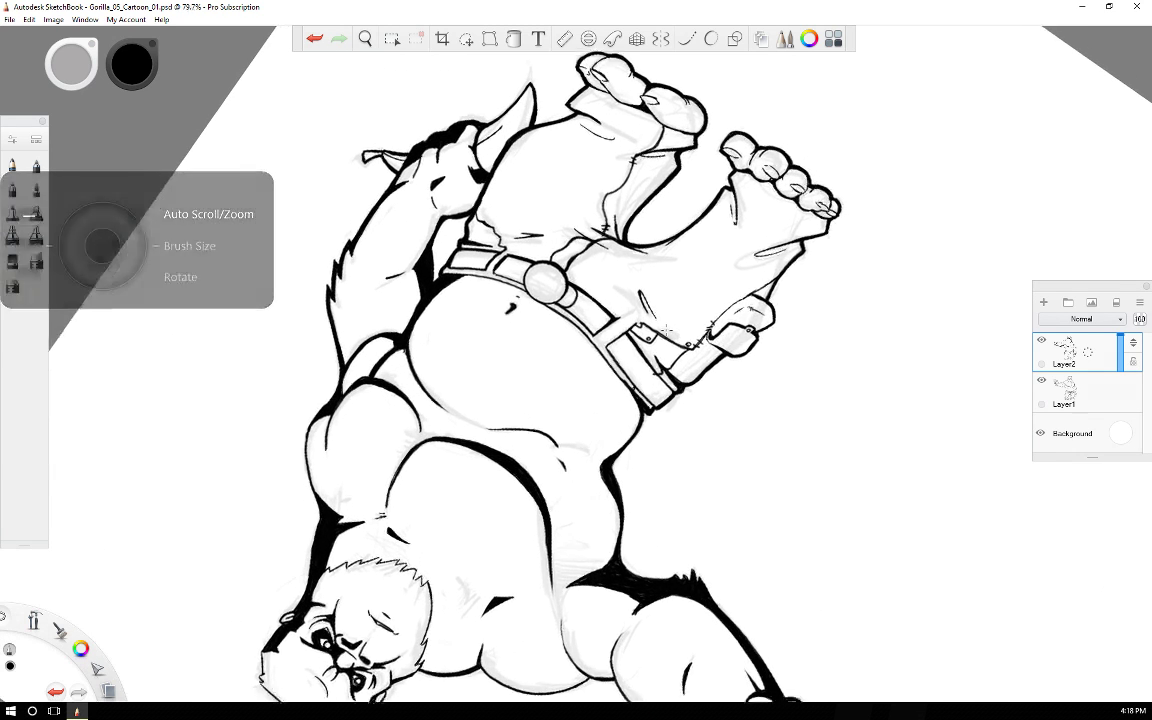
left_click_drag(309, 512, 292, 435)
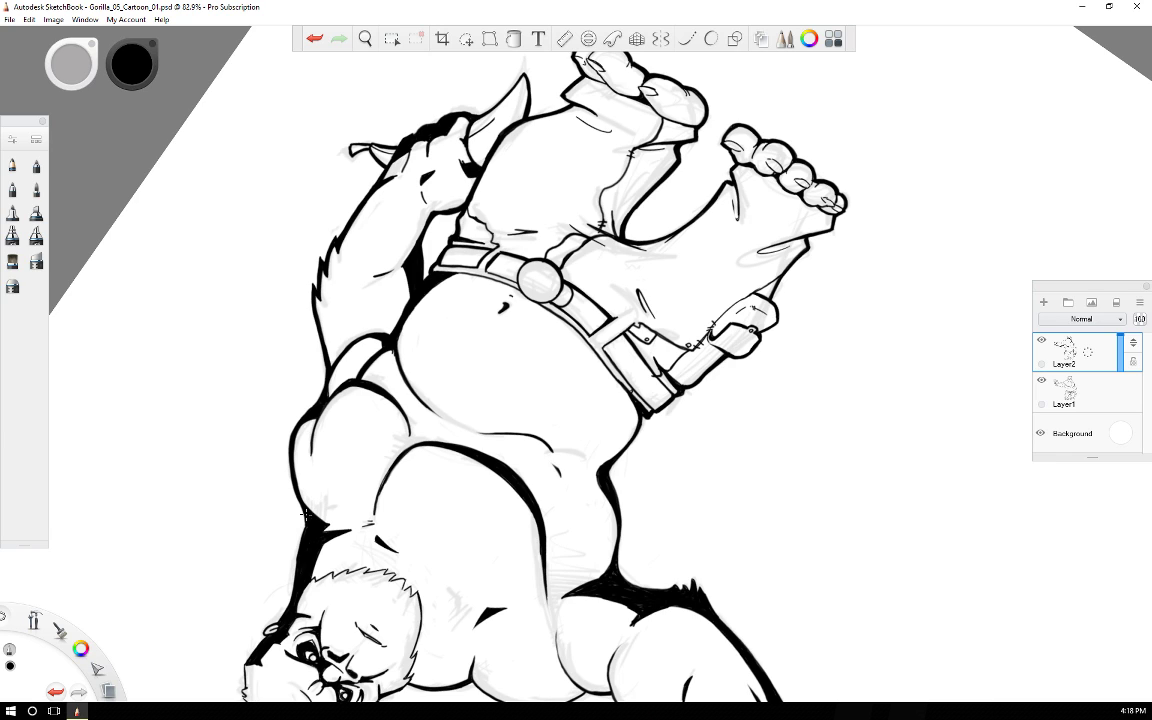
Thicken the outer contour of the gorilla's right shoulder down to the upper arm.
key("space")
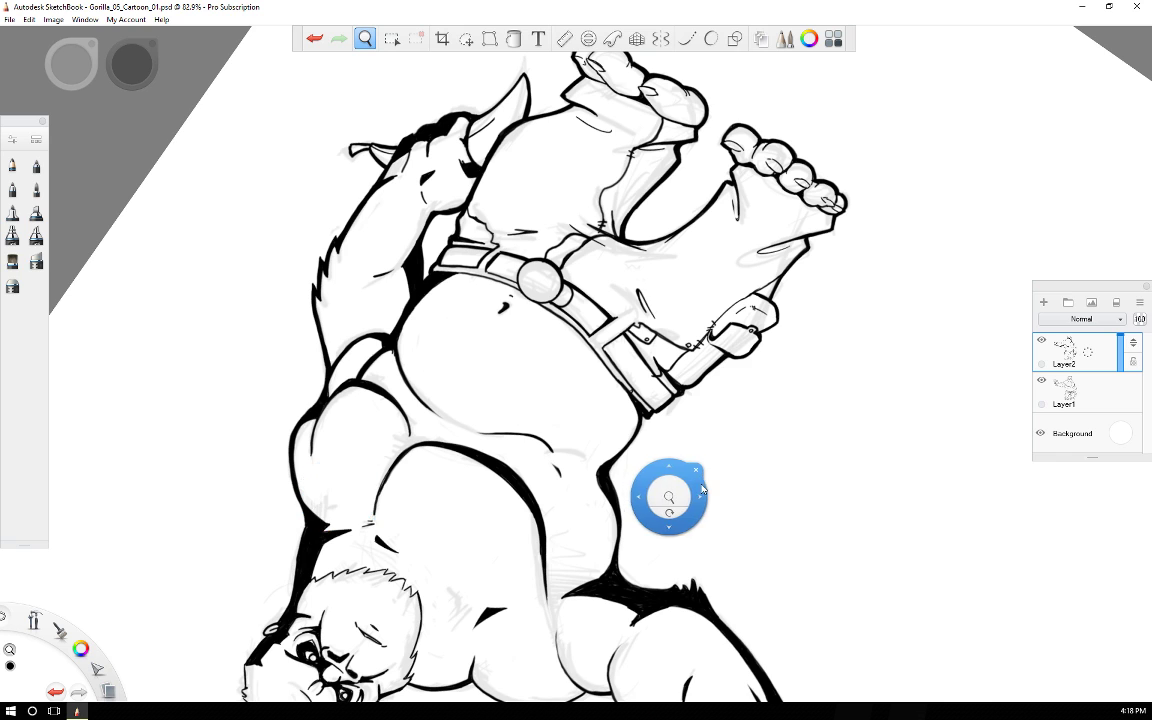
left_click_drag(699, 499, 548, 257)
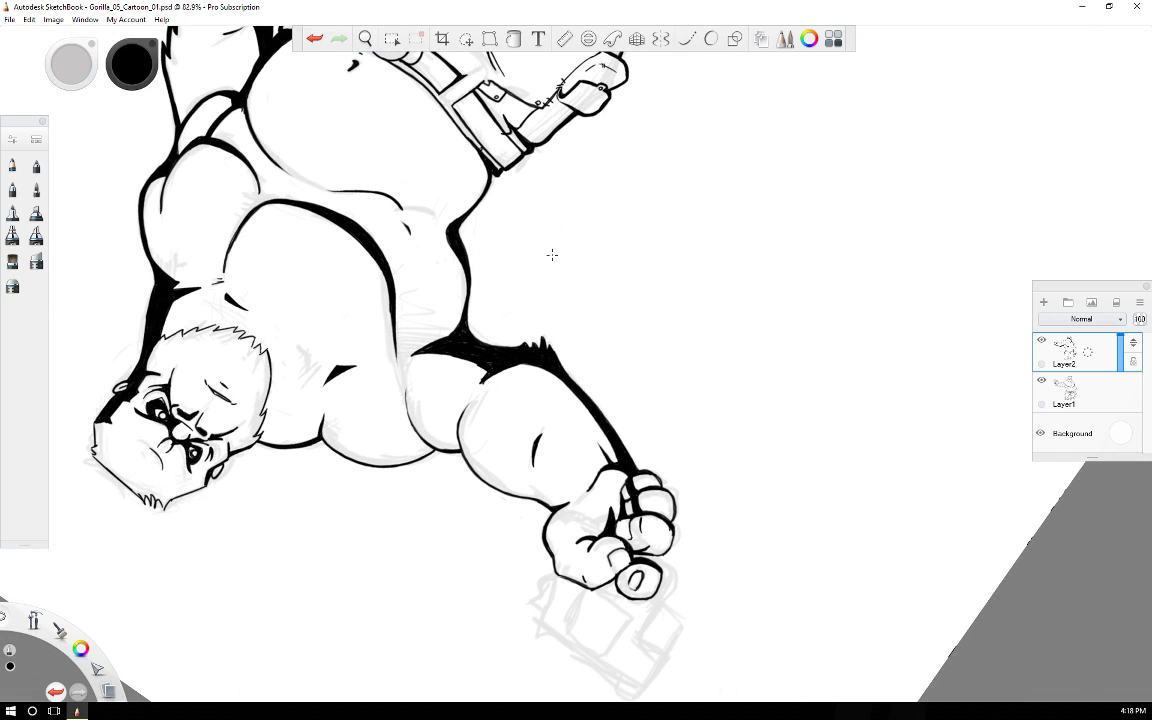
scroll(552, 255, "down", 3)
scroll(552, 255, "up", 3)
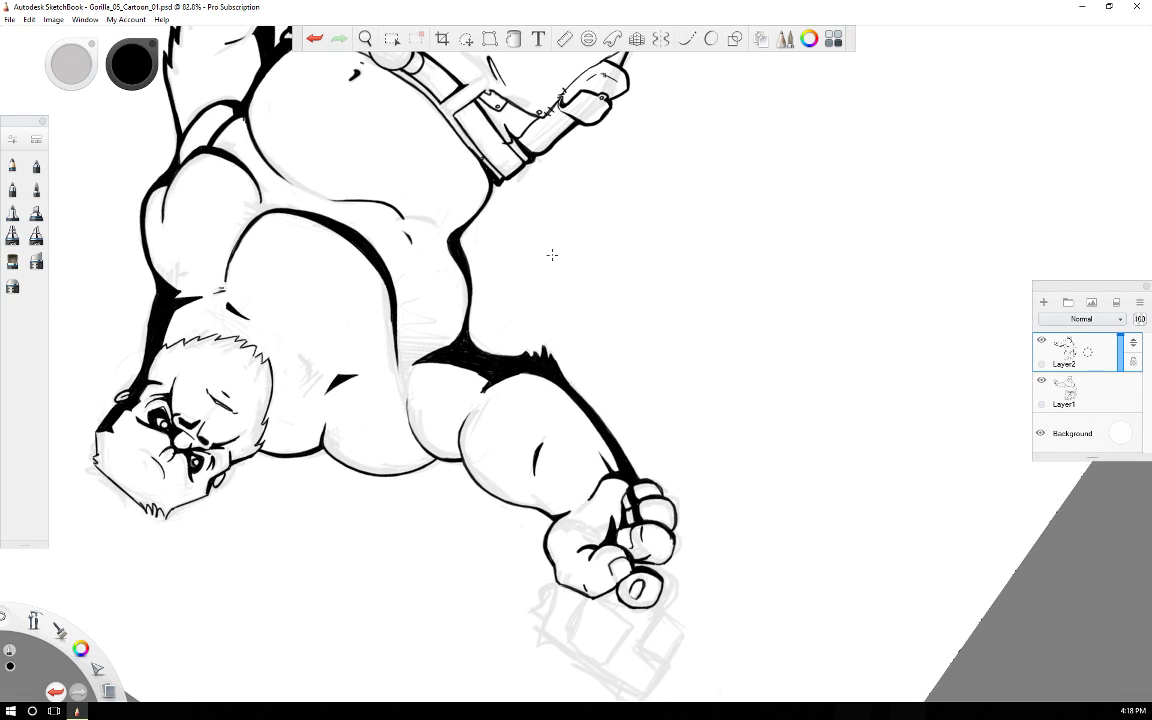
scroll(552, 255, "down", 5)
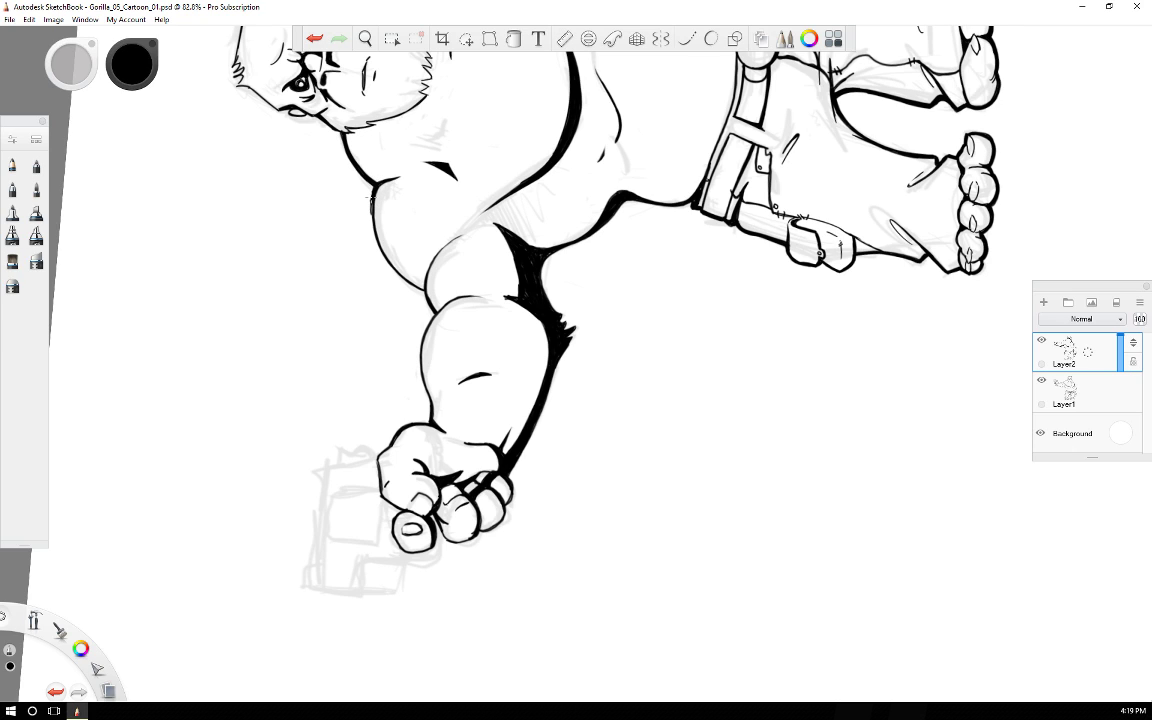
left_click_drag(376, 188, 376, 239)
mouse_move(424, 291)
left_mouse_down()
mouse_move(373, 234)
mouse_move(372, 209)
left_mouse_up()
left_click_drag(384, 268, 424, 292)
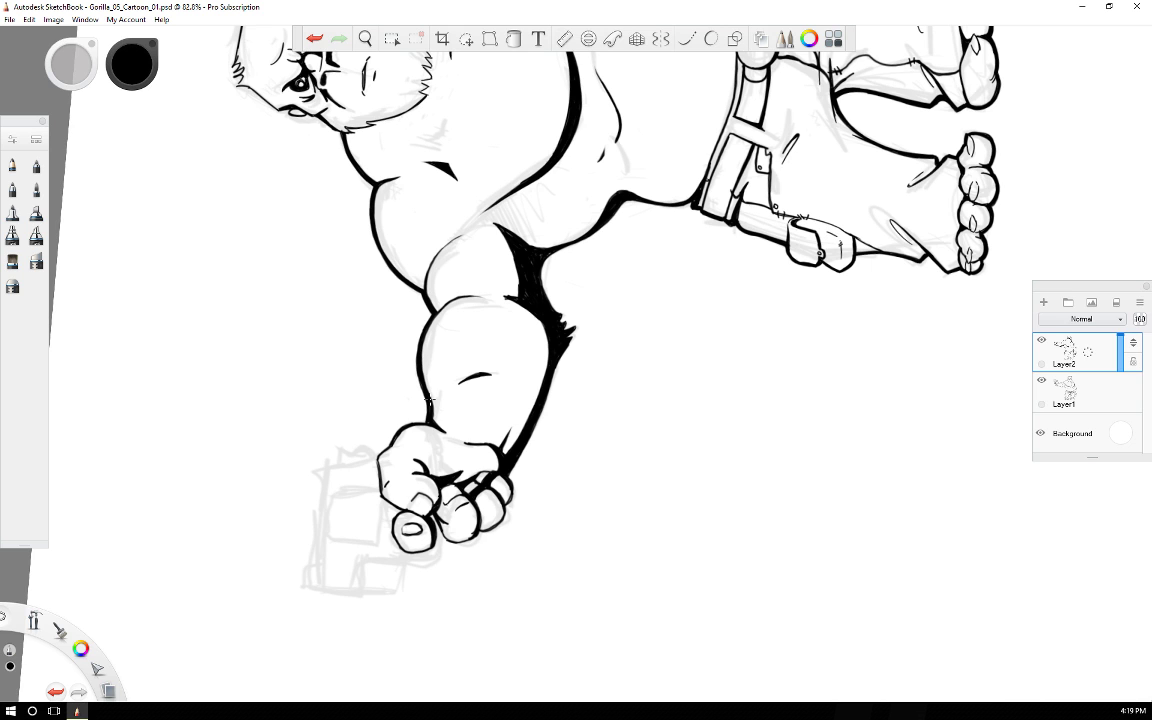
Thicken the upper contour of the outstretched right forearm and the back of its hand.
left_click_drag(431, 399, 532, 521)
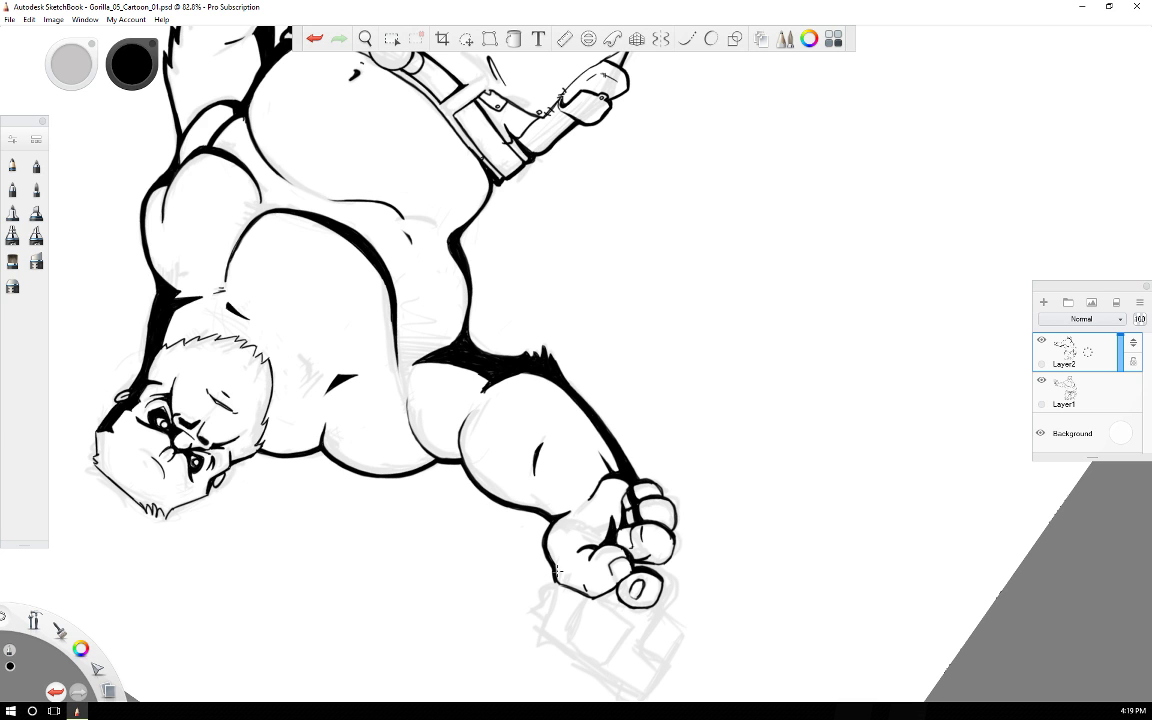
key("Right")
key("Right")
key("Right")
key("Right")
key("Right")
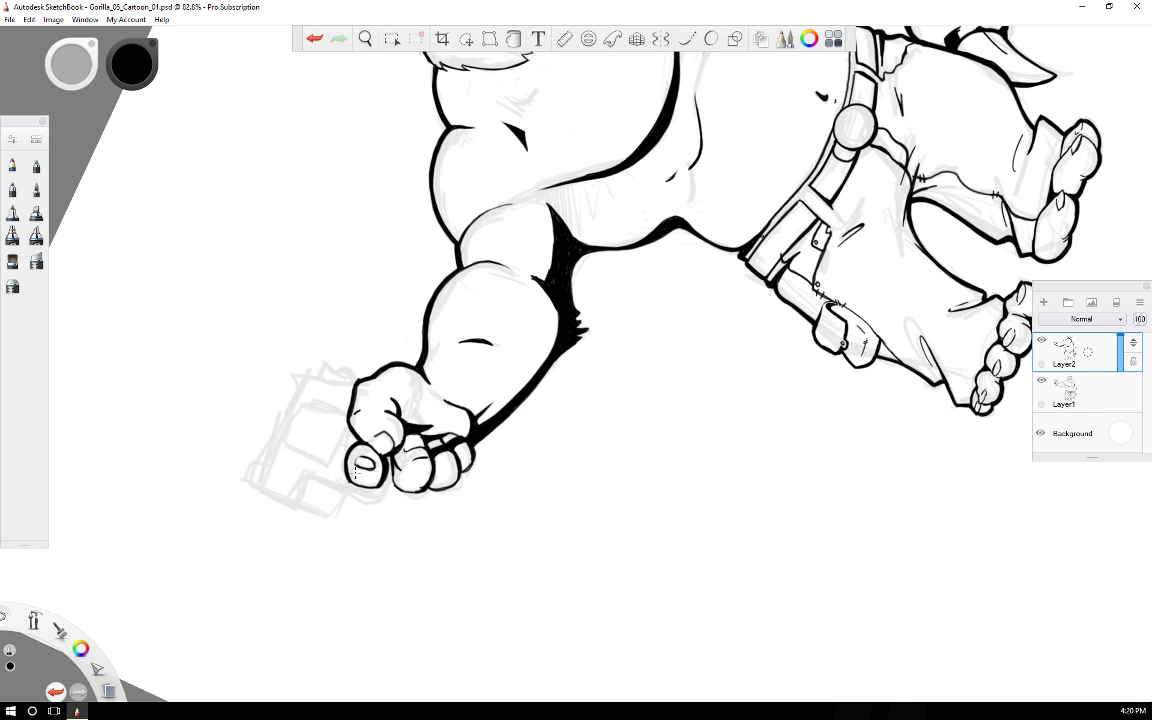
Thicken and clean up the outline of the foremost fingertip on the gorilla's raised right hand.
key("Right")
key("Right")
key("Right")
key("Right")
key("Right")
key("Right")
key("Right")
key("Right")
key("Right")
key("Right")
key("Right")
key("Right")
key("Right")
key("Right")
key("Right")
key("Right")
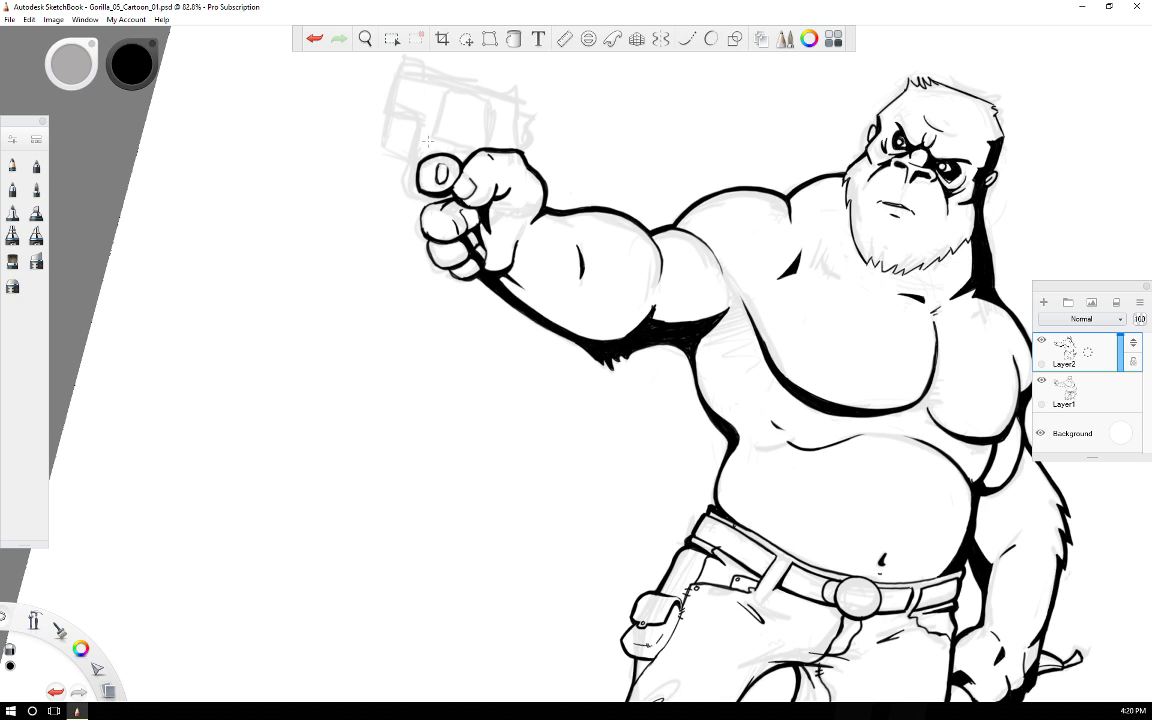
Thicken the outer contours of the curled fingers on the raised right hand and clean up between them.
key("Left")
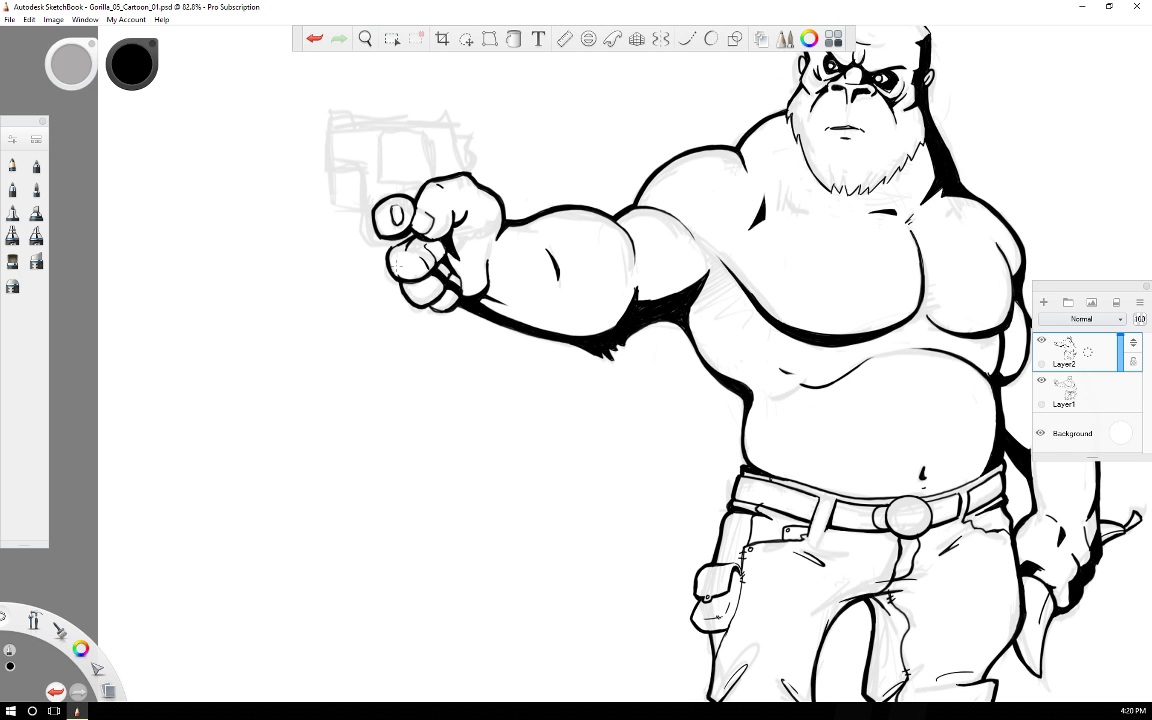
key("Left")
key("Left")
key("Left")
key("Left")
key("Left")
key("Left")
key("Left")
key("Left")
key("Left")
key("Left")
key("Left")
key("Left")
key("Left")
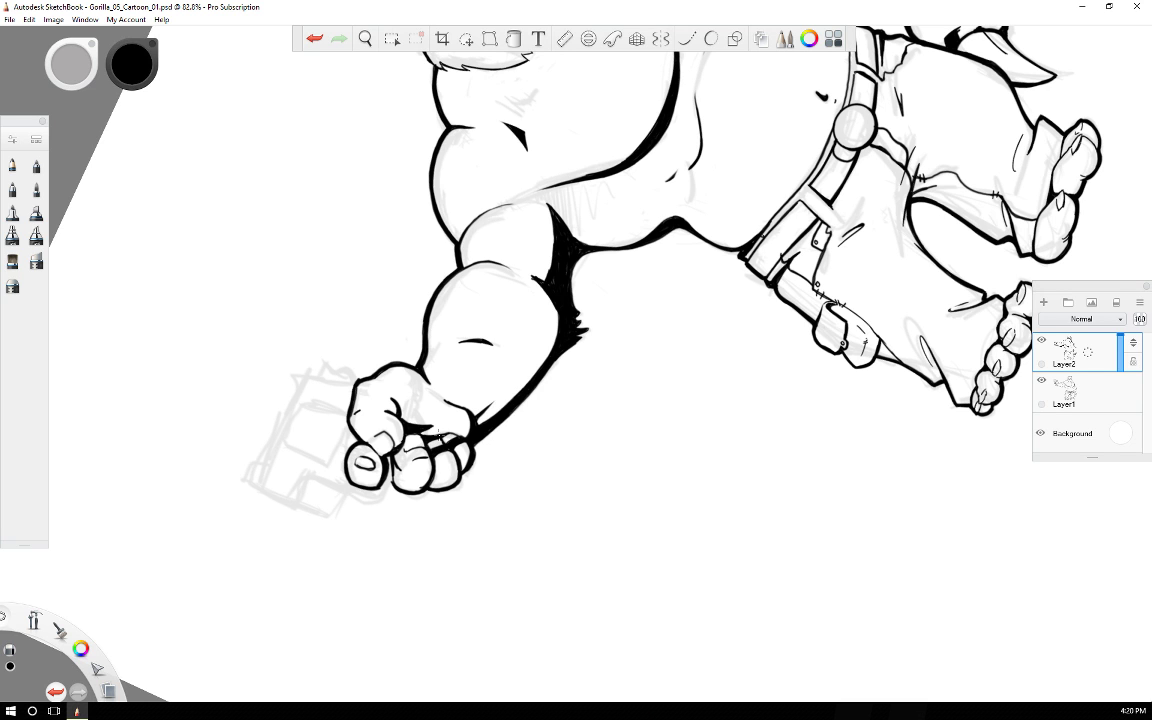
Refine the inked wrist contour and the black armpit shadow of the outstretched right arm.
key("Right")
key("Right")
key("Right")
key("Right")
key("Right")
key("Right")
key("Right")
key("Right")
key("Right")
key("Right")
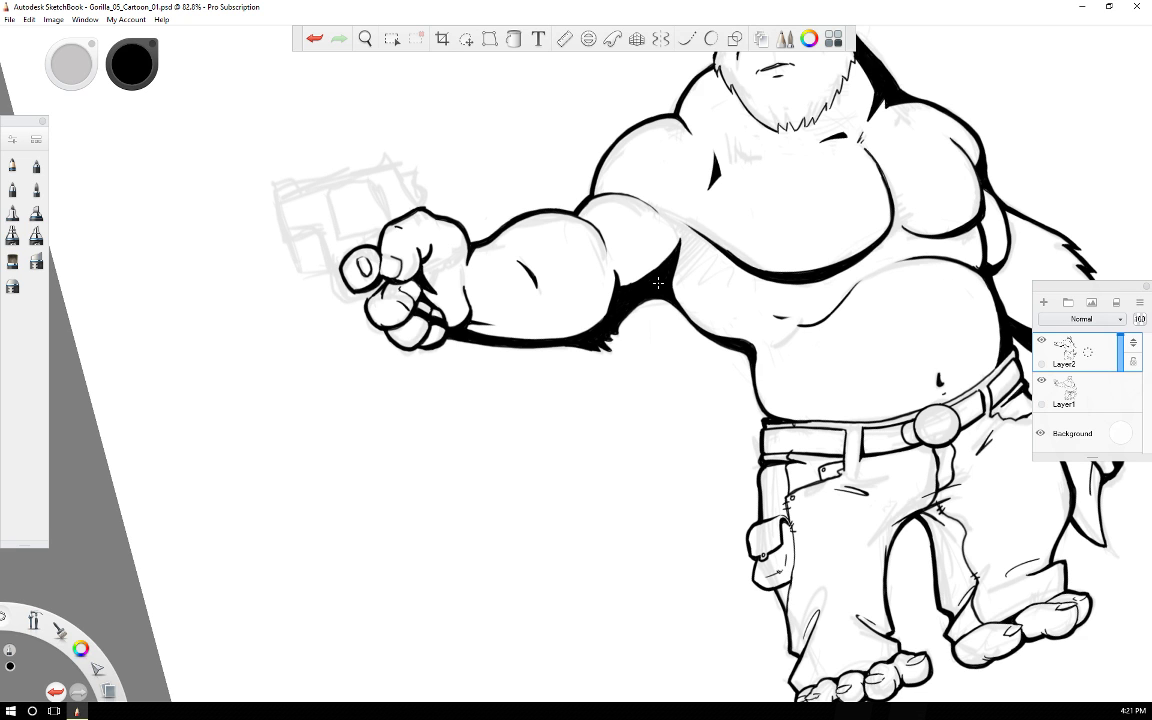
key("Left")
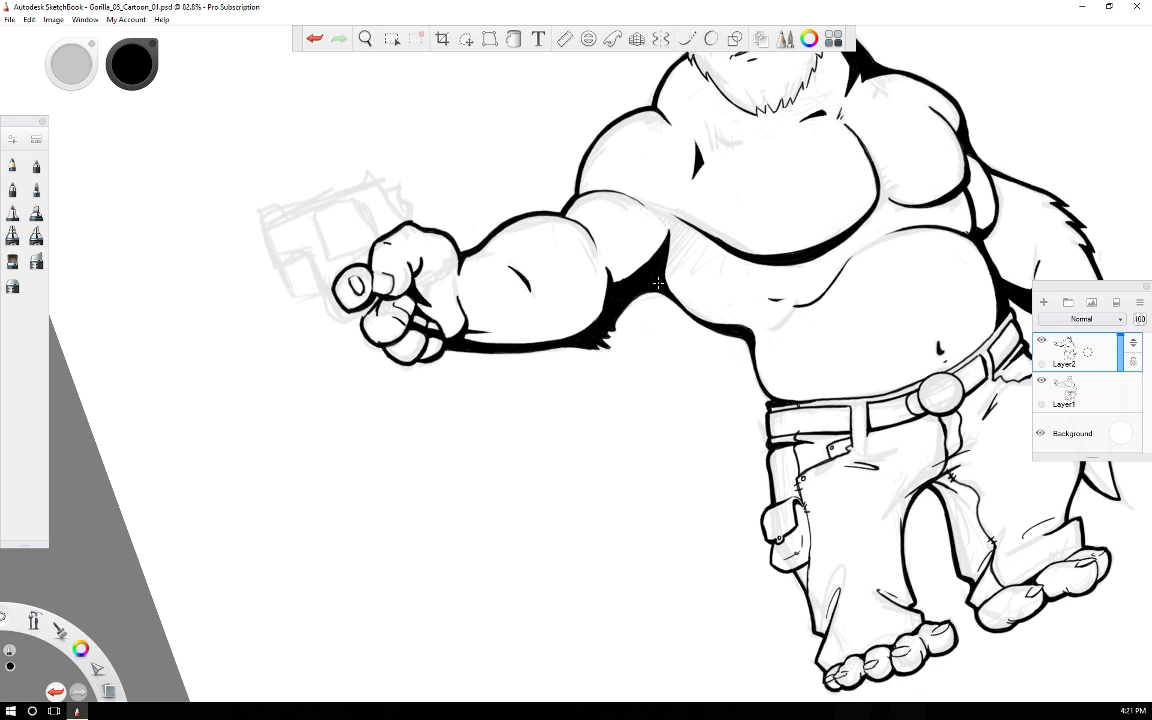
key("Right")
key("Right")
key("Right")
key("Right")
key("Right")
key("Right")
key("Right")
key("Right")
key("Left")
key("Left")
key("Left")
key("Left")
key("Left")
key("Left")
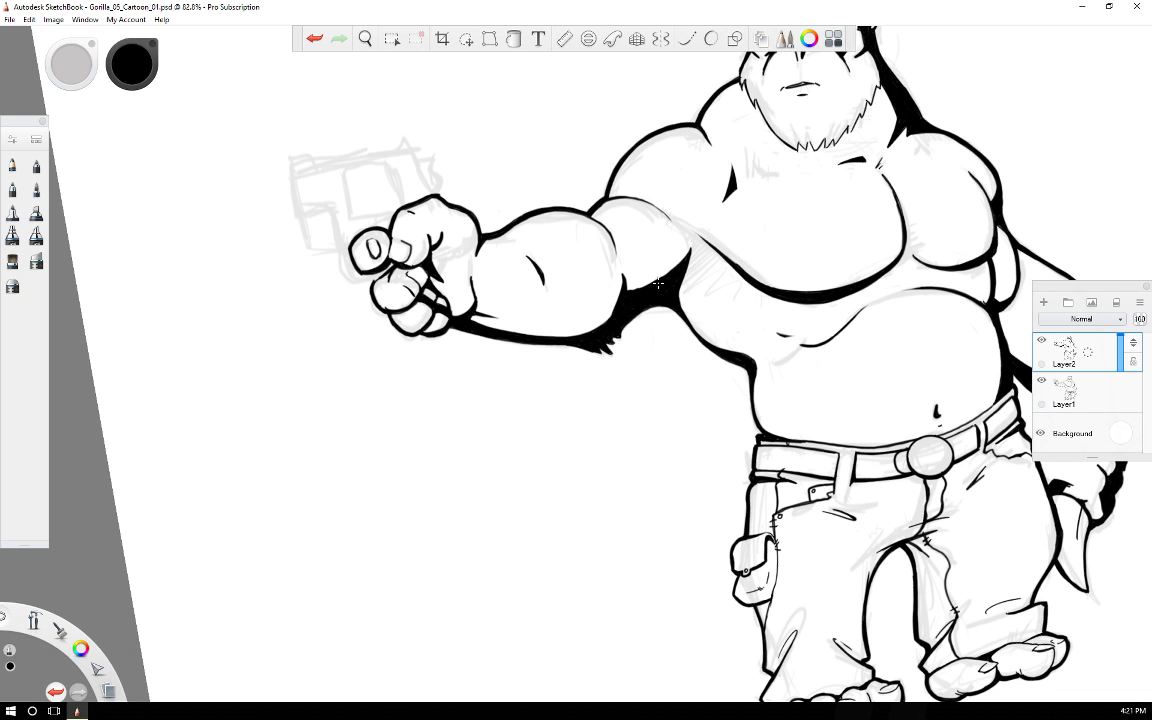
Thicken the short rib crease and the crease line above the belly on the gorilla's right side.
key("space")
mouse_move(880, 316)
left_mouse_down()
mouse_move(654, 351)
mouse_move(651, 339)
left_mouse_up()
key("Left")
key("Left")
key("Left")
key("Left")
key("Left")
key("Left")
key("Left")
key("Left")
key("Left")
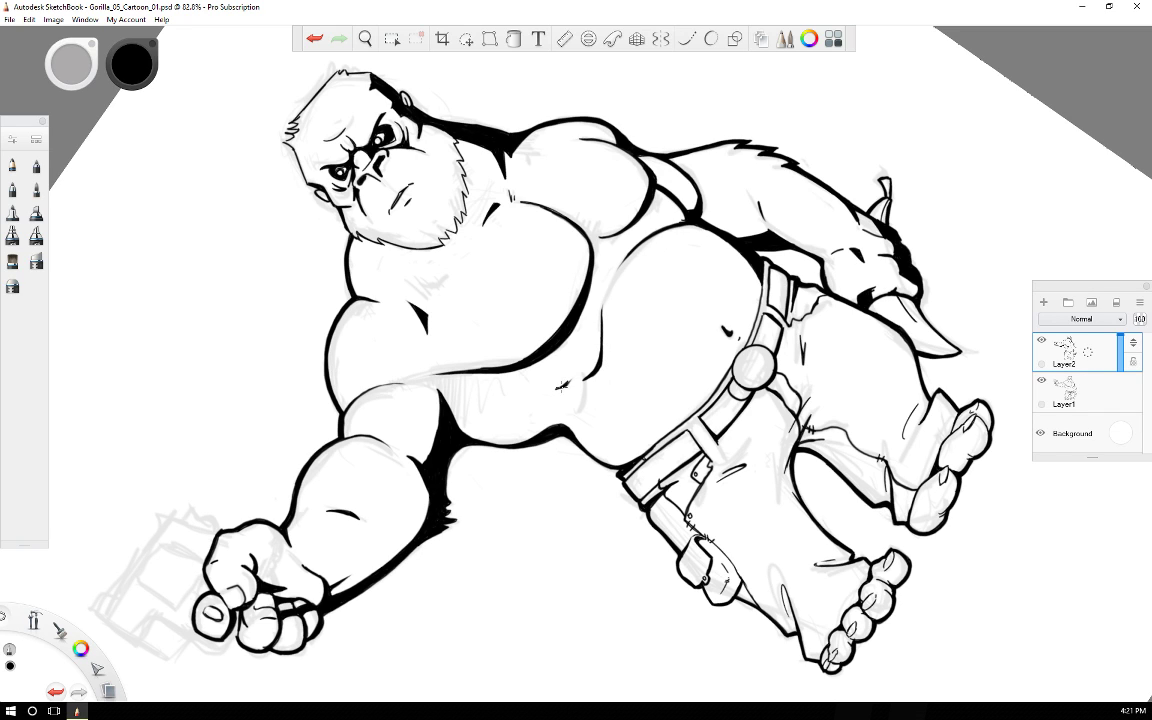
left_click_drag(566, 383, 572, 378)
key("ctrl+Right")
key("ctrl+Right")
key("ctrl+Right")
key("ctrl+Right")
key("ctrl+Right")
key("ctrl+Right")
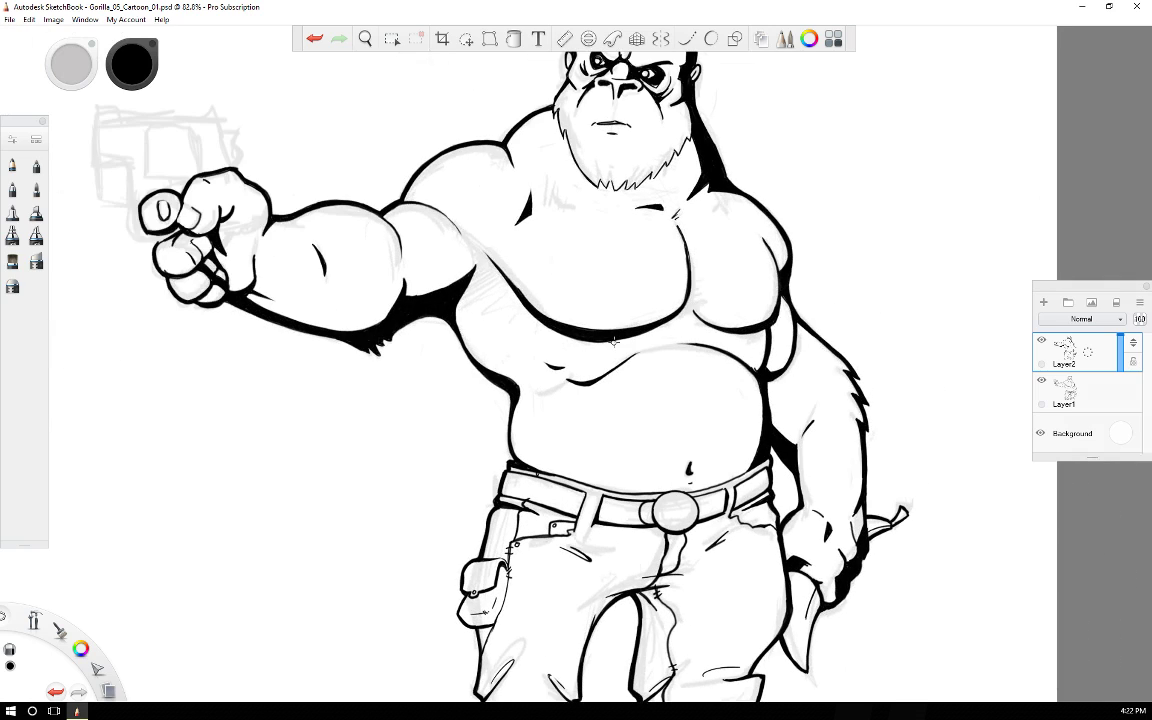
Examine the inked chest, belly and arm contours of the gorilla from several canvas angles.
key("ctrl+Right")
key("ctrl+Right")
key("ctrl+Right")
key("ctrl+Right")
key("ctrl+Right")
key("ctrl+Right")
key("ctrl+Right")
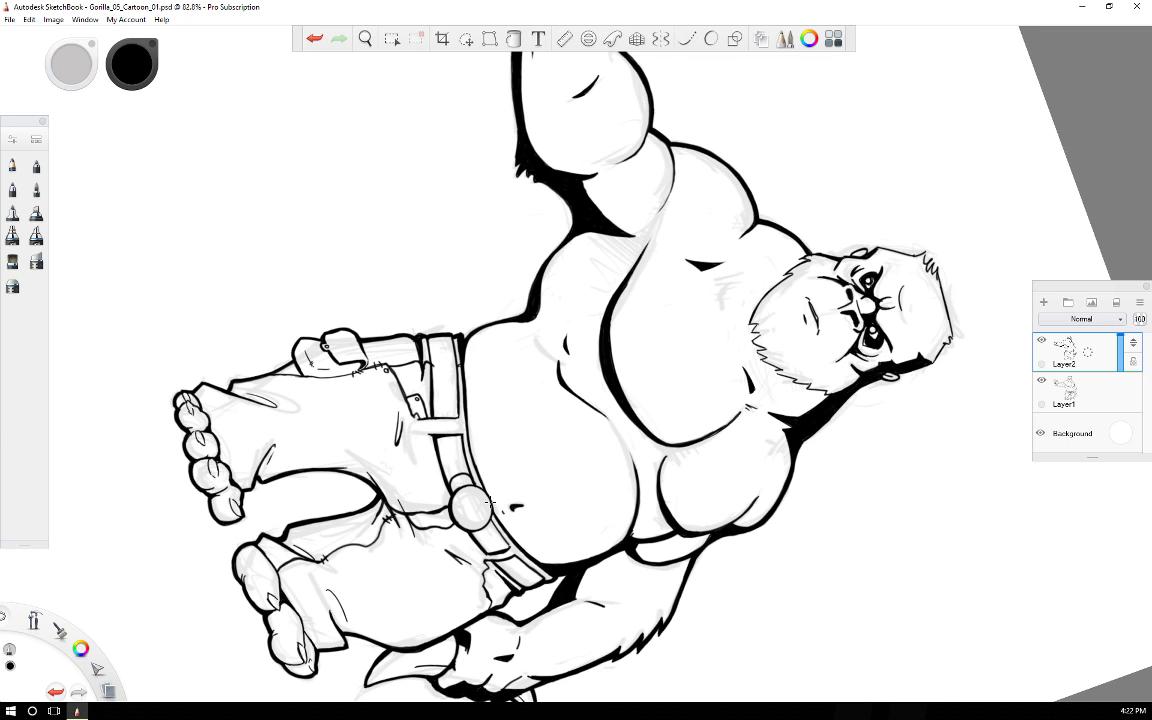
key("Left")
key("Left")
key("Left")
key("Left")
key("Left")
key("Left")
key("Left")
key("Left")
key("Left")
key("Left")
key("Left")
key("Left")
key("Left")
key("Left")
key("Left")
key("Left")
key("Right")
key("Right")
key("Right")
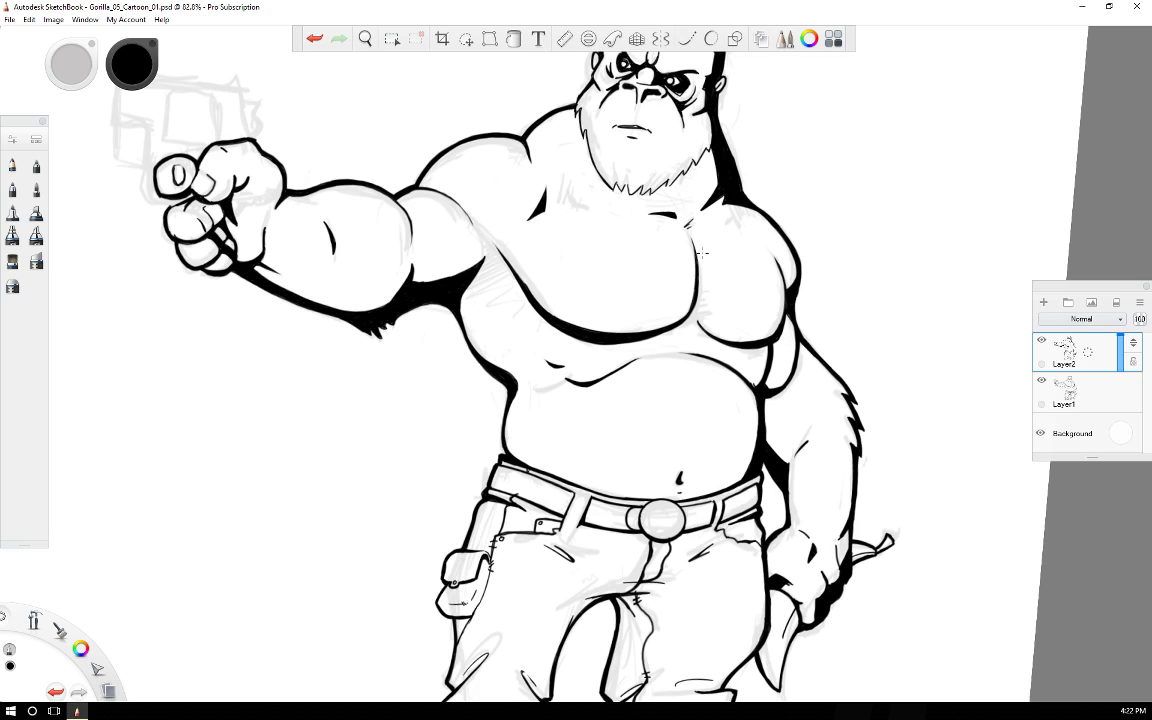
key("Left")
key("Left")
key("Left")
key("Left")
key("Left")
key("Left")
key("Left")
key("Left")
key("Left")
key("Left")
key("Left")
key("Left")
key("Left")
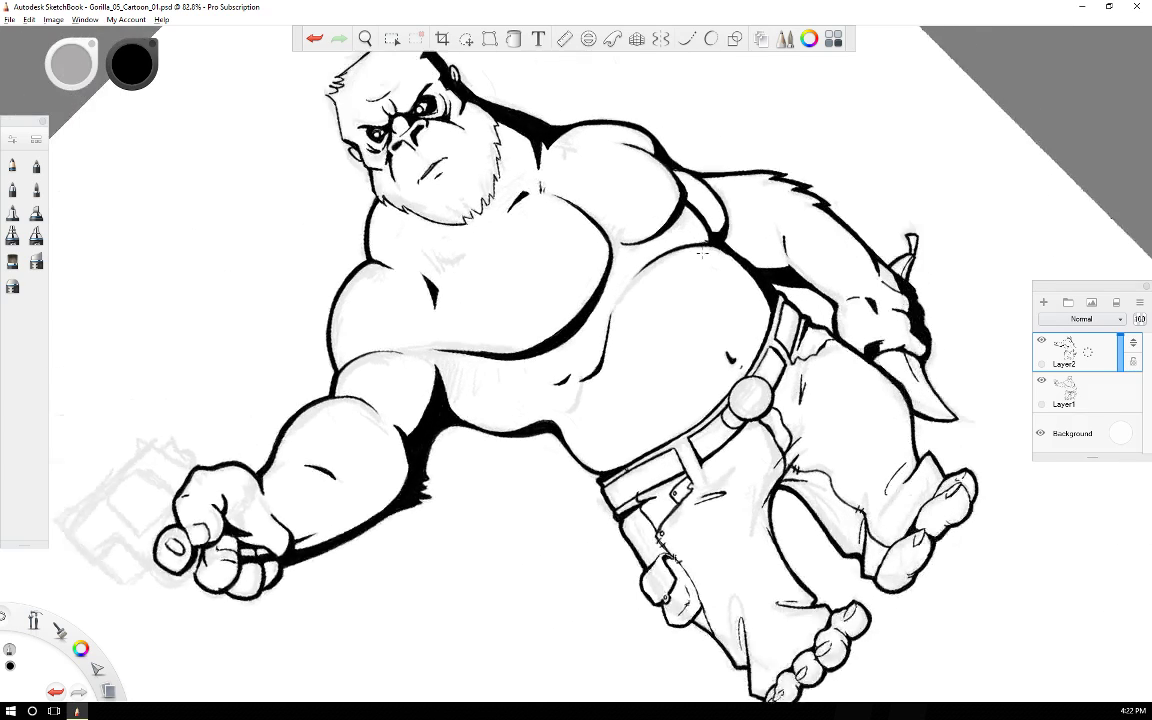
key("Right")
key("Right")
key("Right")
key("Right")
key("Right")
key("Right")
key("Right")
key("Right")
key("Right")
key("Right")
key("Right")
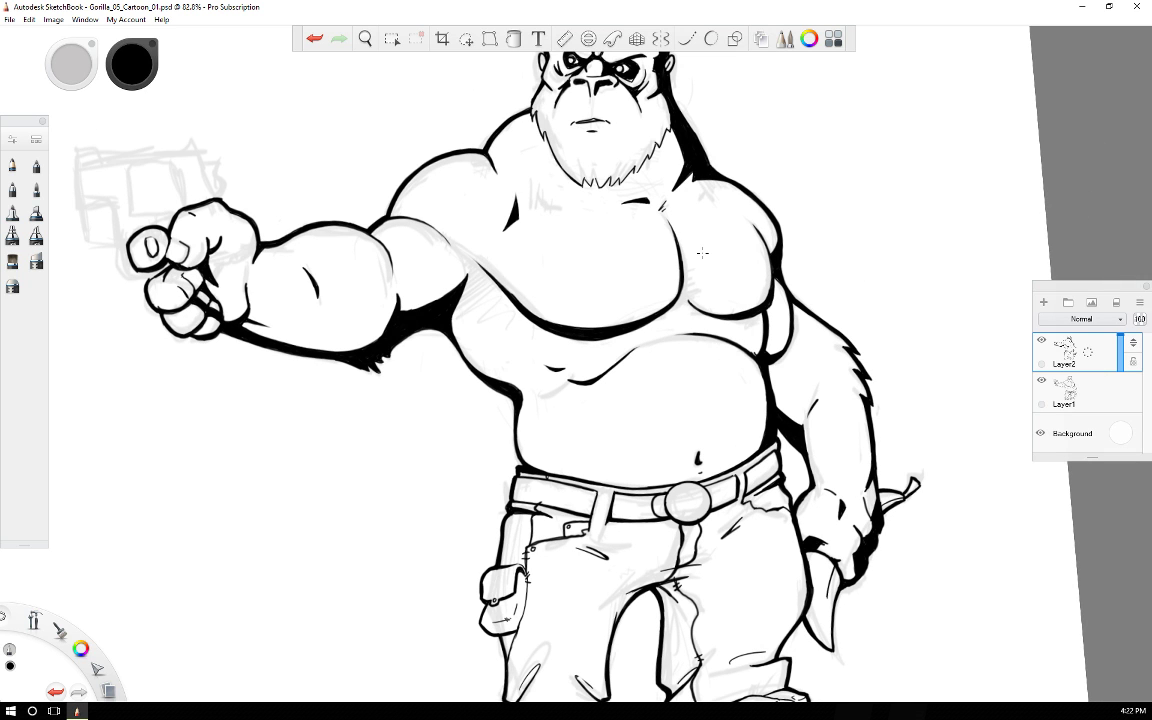
Thicken the jagged beard outline, the outlines of both ears and the cheek contour below the gorilla's right ear.
key("space")
mouse_move(707, 279)
left_mouse_down()
mouse_move(585, 362)
mouse_move(554, 434)
left_mouse_up()
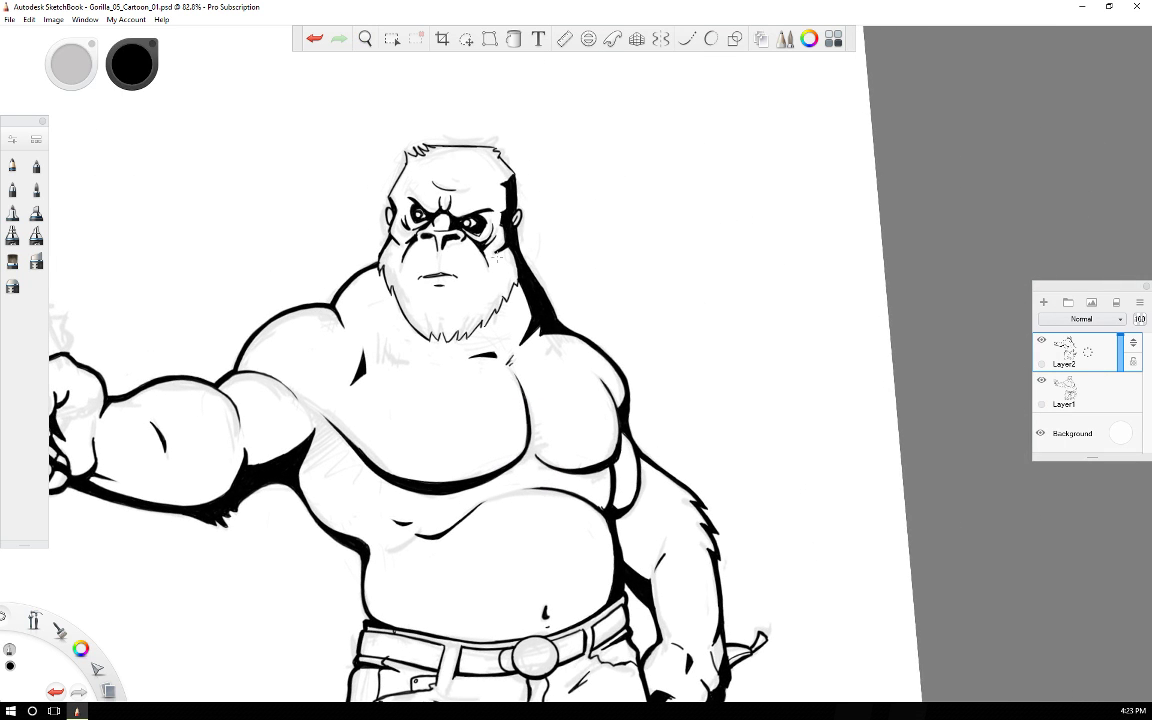
scroll(496, 258, "up", 5)
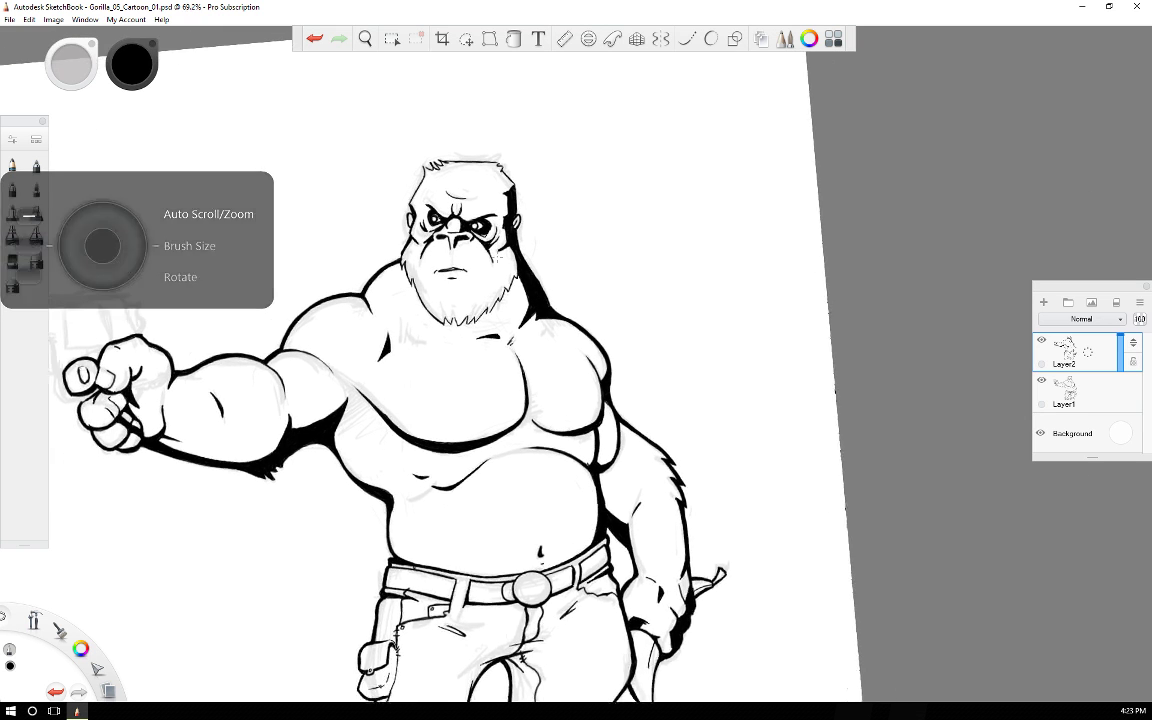
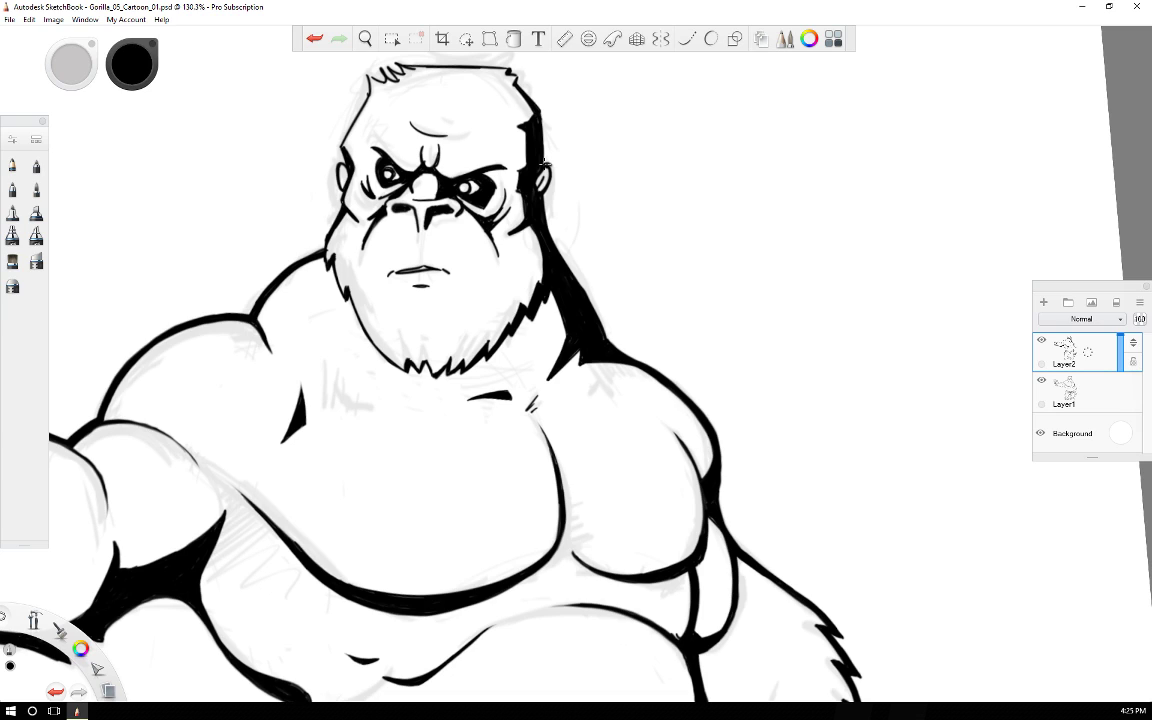
left_click_drag(551, 168, 545, 194)
left_click_drag(340, 161, 340, 188)
left_click_drag(341, 208, 325, 245)
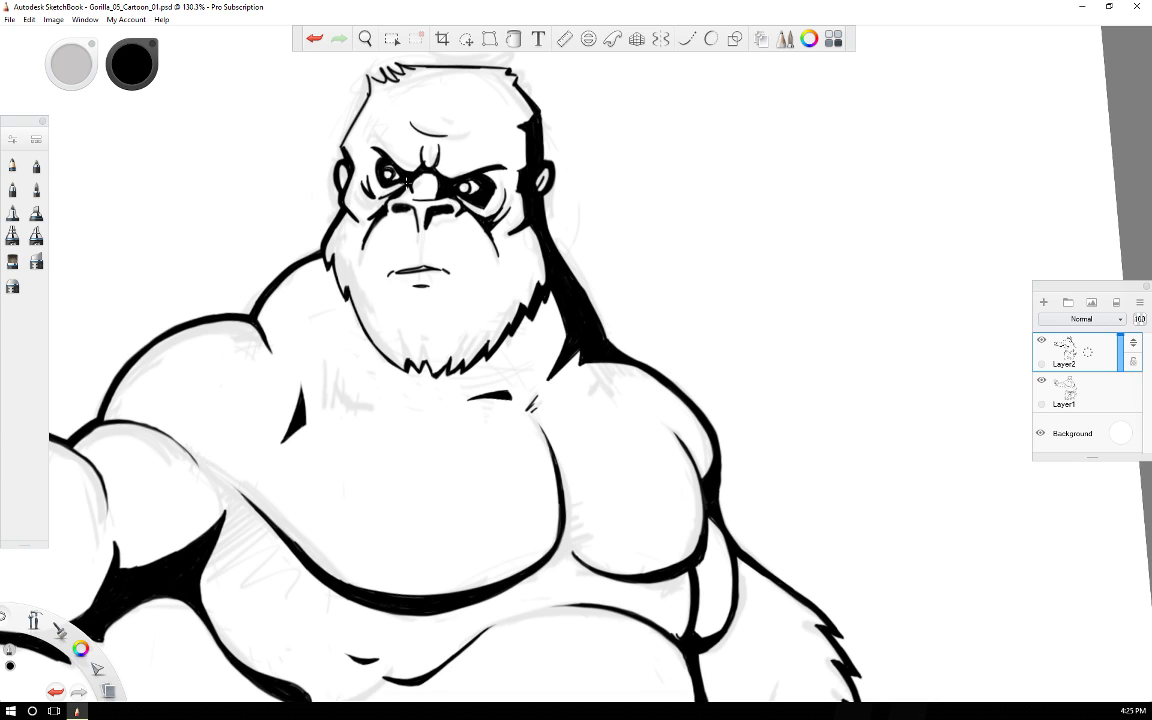
Thicken the head outline along the right temple and across the crown, and refine the spiky hair tuft.
scroll(408, 180, "up", 3)
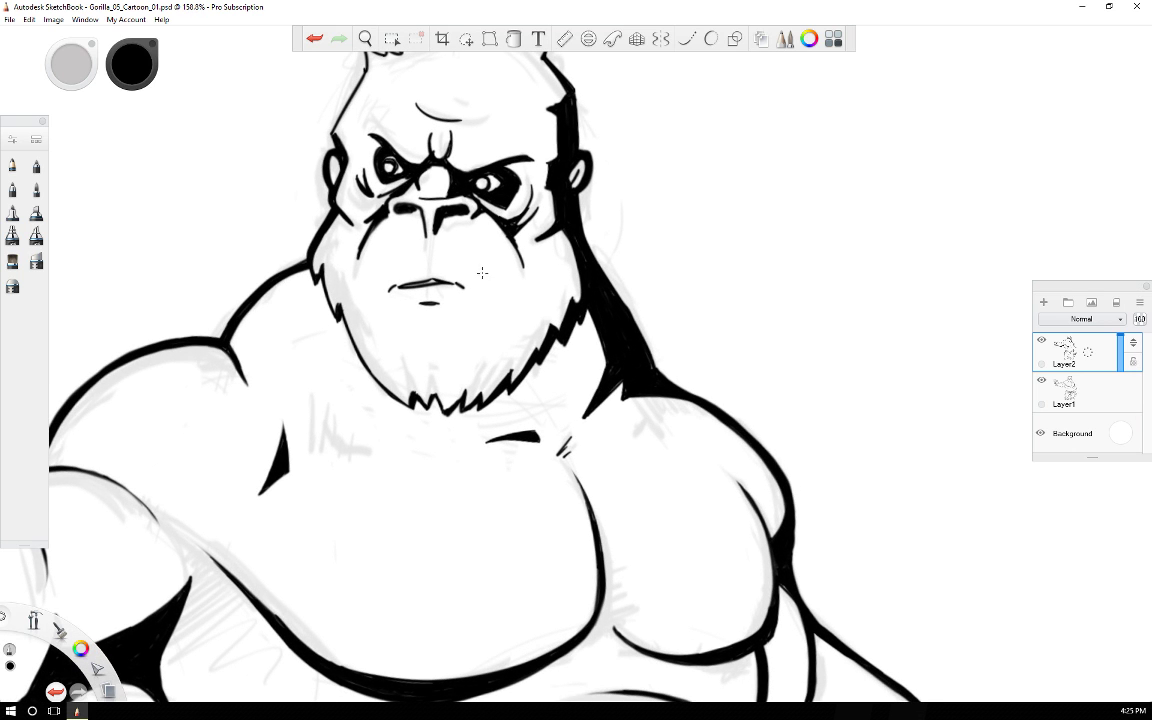
key("space")
left_click_drag(486, 287, 532, 420)
key("Left")
key("Left")
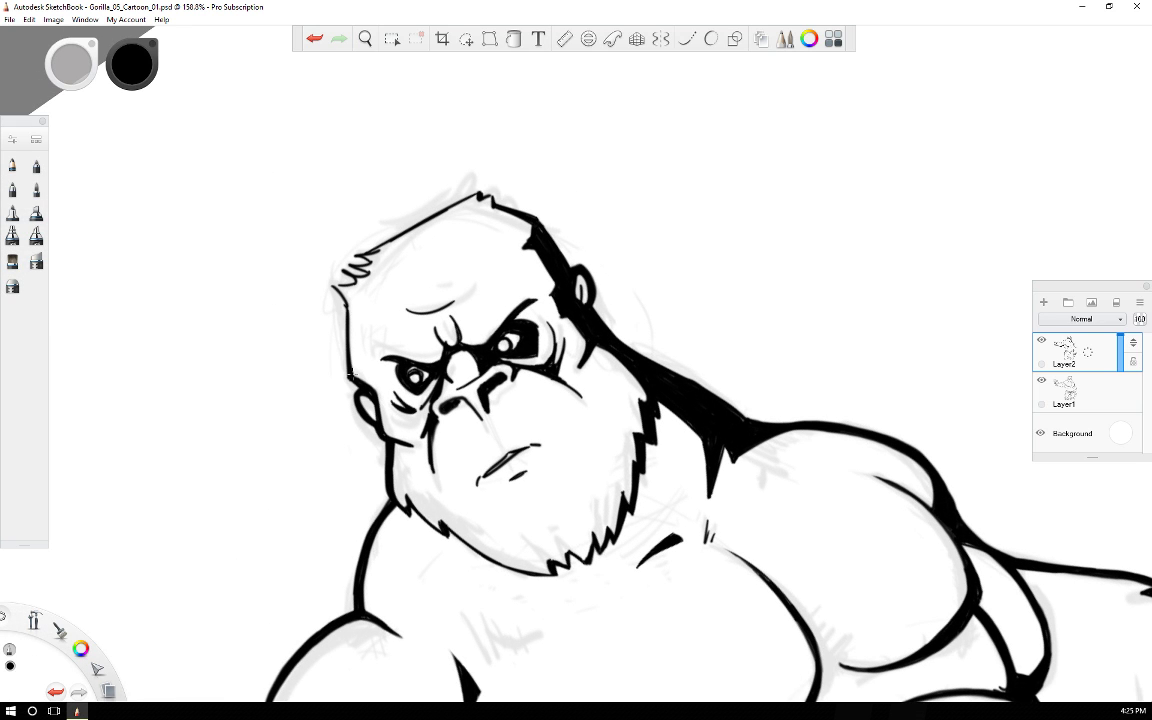
left_click_drag(350, 373, 337, 295)
mouse_move(349, 276)
left_mouse_down()
mouse_move(398, 233)
mouse_move(376, 246)
mouse_move(385, 238)
mouse_move(479, 190)
left_mouse_up()
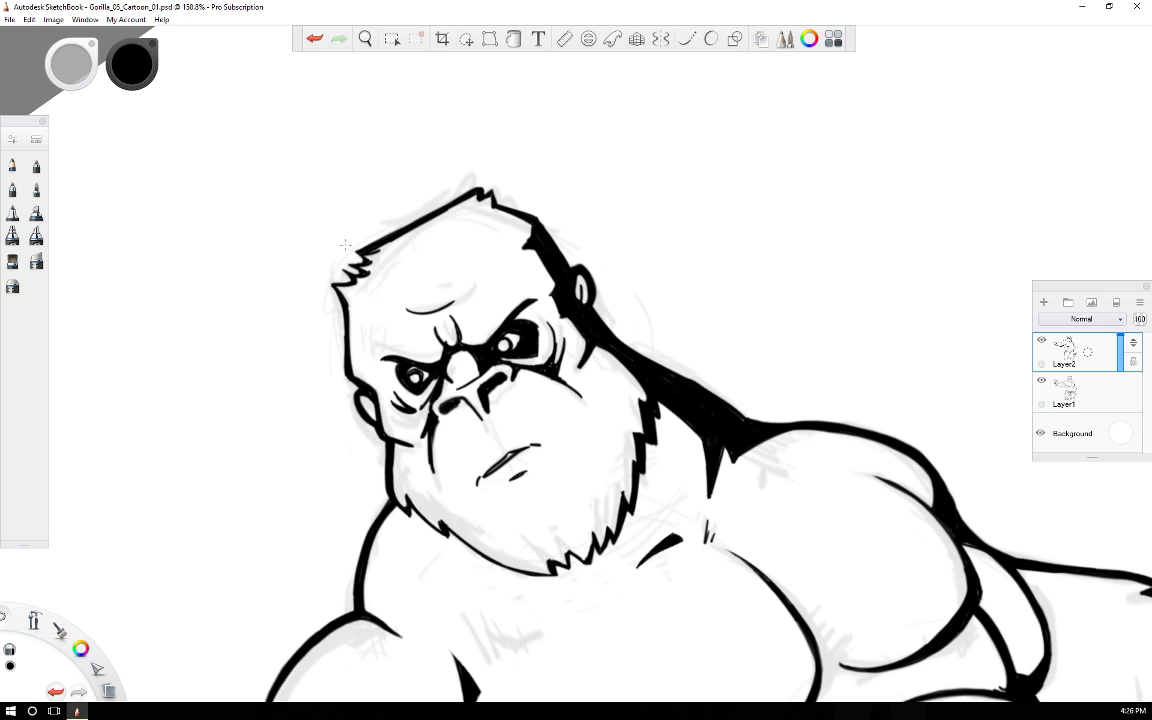
left_click_drag(355, 249, 370, 244)
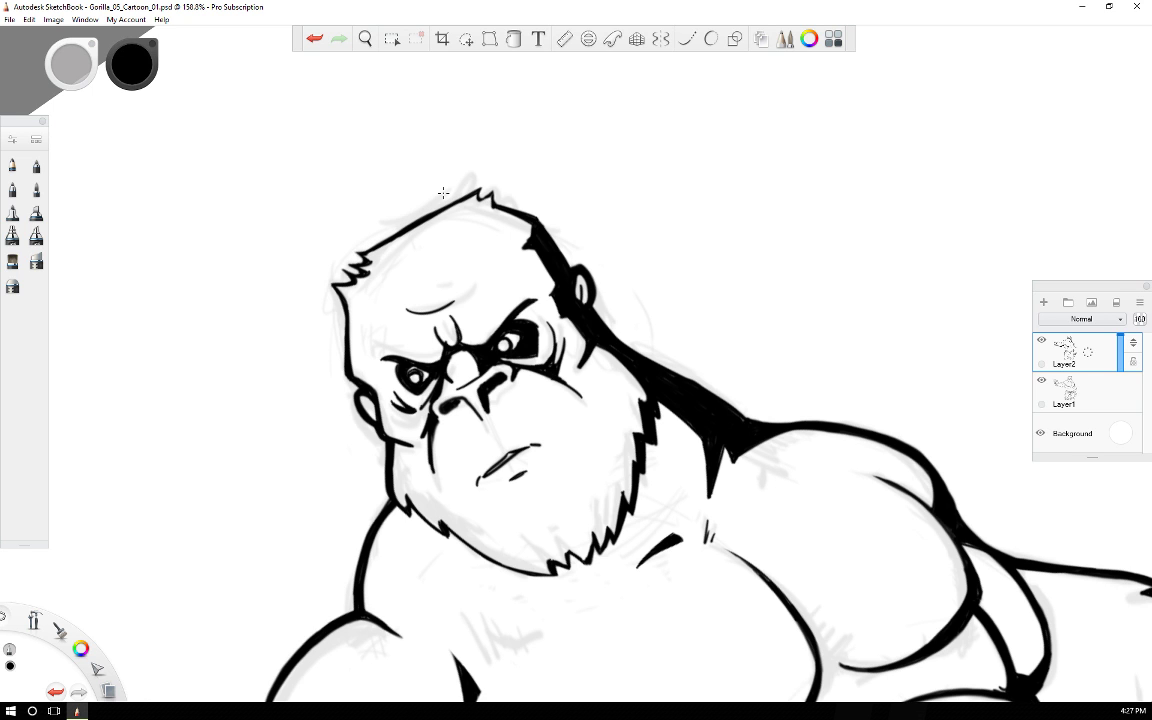
Thicken the curved wrinkle in the middle of the gorilla's forehead into a tapered stroke.
key("Right")
key("Right")
key("Right")
key("Right")
key("Right")
key("Right")
key("Right")
key("Right")
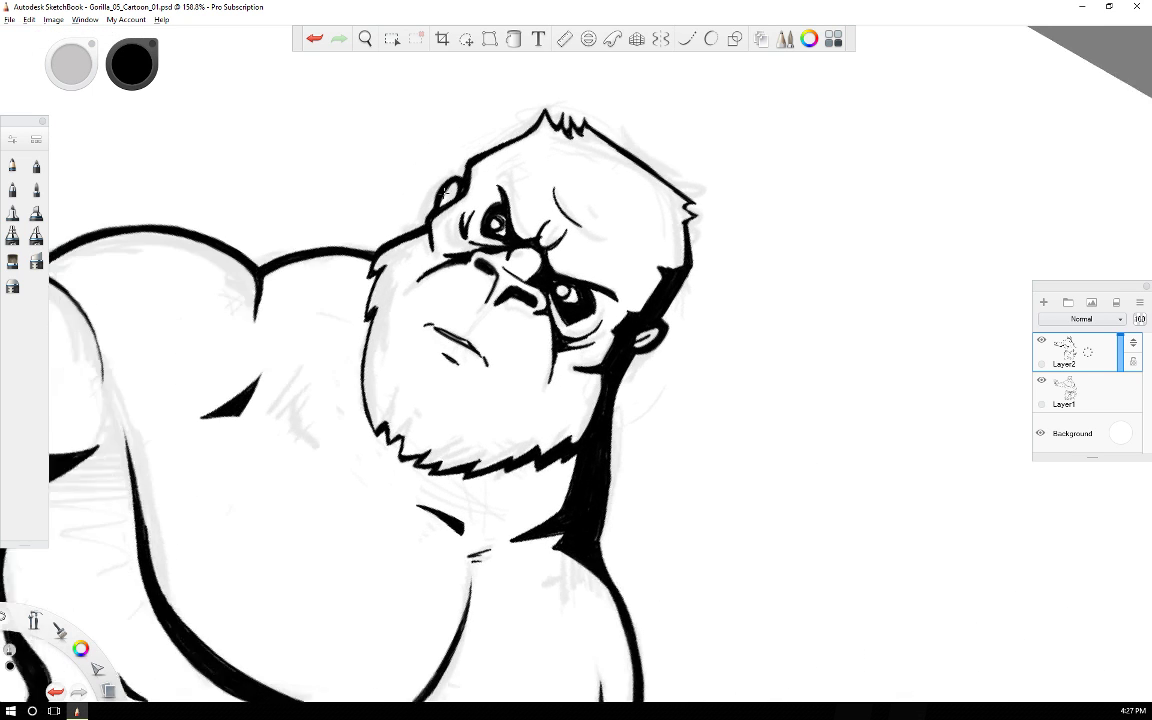
left_click_drag(613, 227, 601, 198)
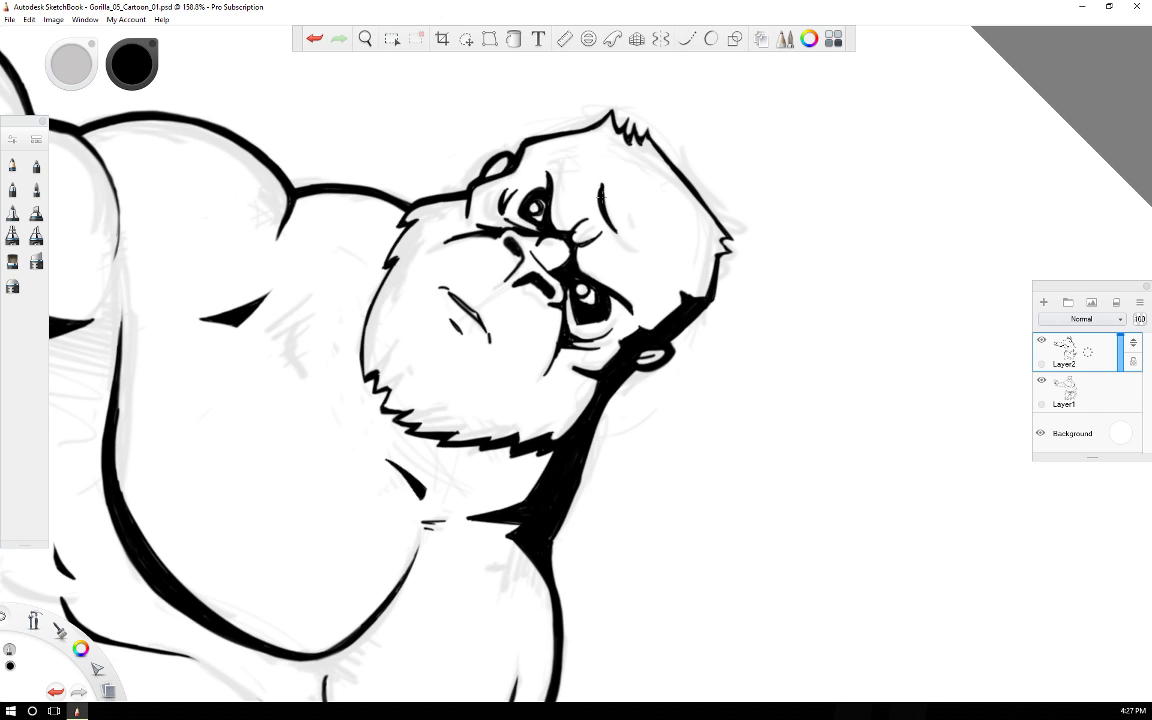
Ink tapered crease lines running inward from both temples onto the gorilla's forehead.
key("Left")
key("Left")
key("Left")
key("Left")
key("Left")
key("Left")
key("Left")
key("Left")
key("Left")
key("Left")
key("Left")
key("Left")
key("Left")
key("Left")
key("Left")
key("Left")
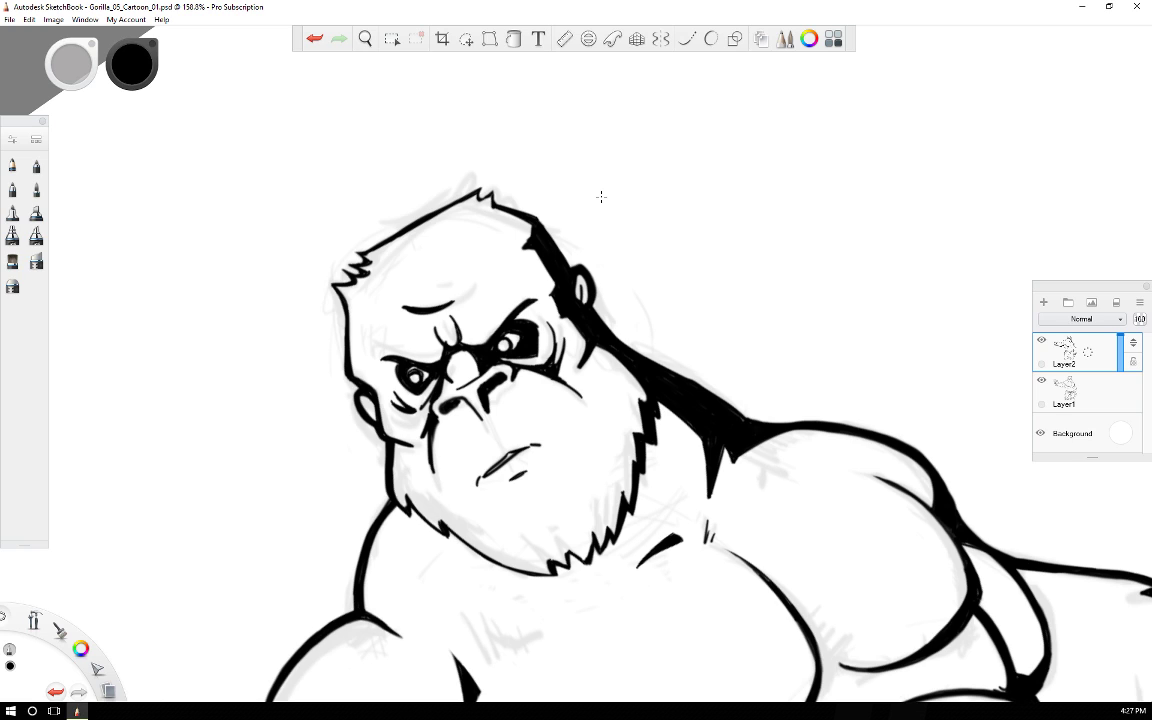
mouse_move(497, 258)
left_mouse_down()
mouse_move(538, 247)
mouse_move(525, 242)
mouse_move(533, 232)
left_mouse_up()
key("Right")
key("Right")
key("Right")
key("Right")
key("Right")
key("Right")
key("Right")
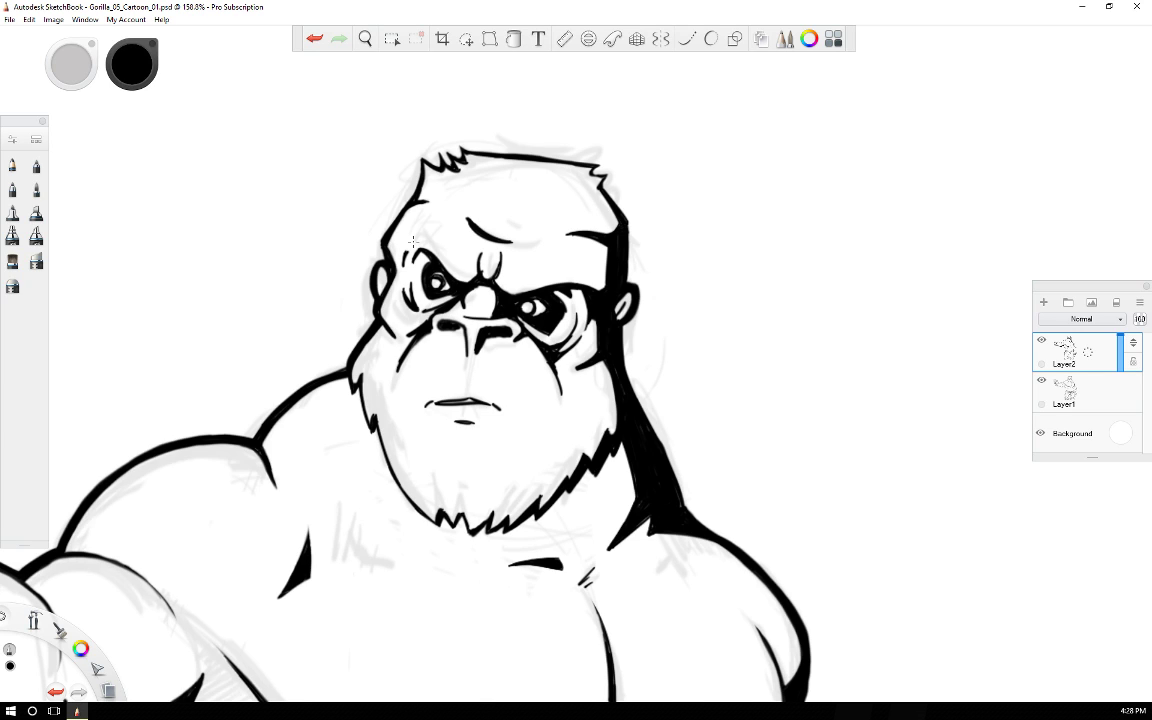
Try a wrinkle stroke beneath the gorilla's right eye and undo it.
left_click_drag(425, 313, 403, 280)
key("ctrl+z")
key("s")
scroll(555, 287, "down", 10)
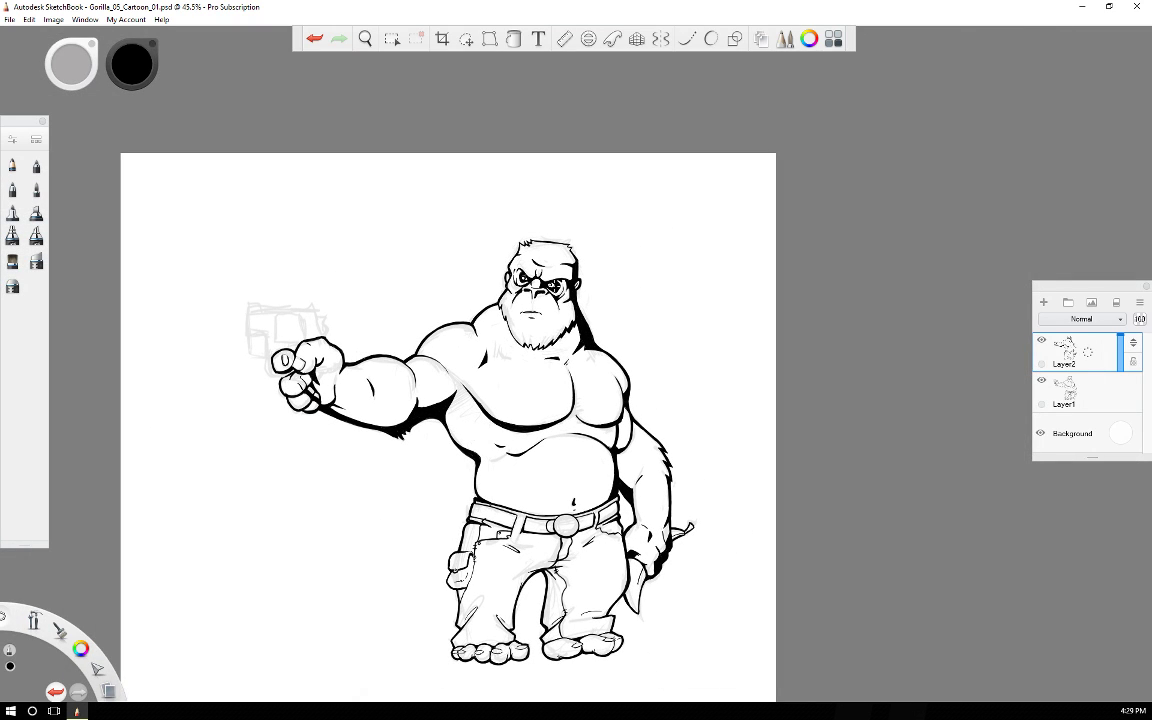
key("space")
left_click_drag(621, 431, 625, 365)
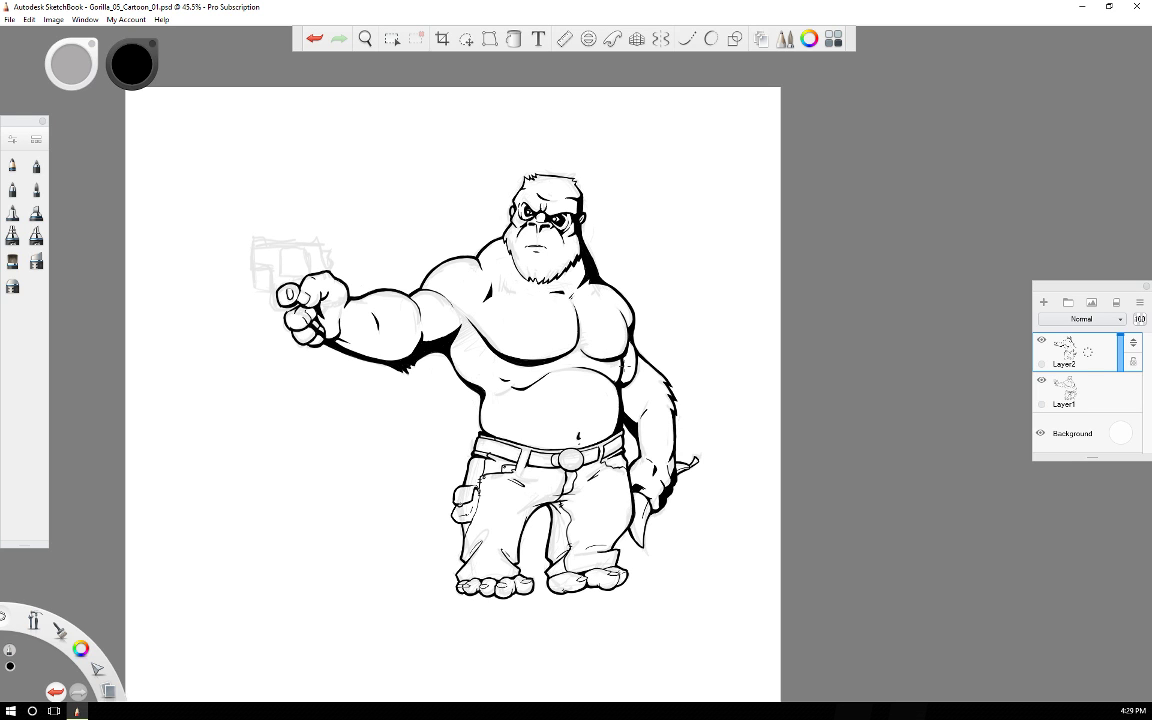
Thicken the gorilla's mouth line into a solid black tapered stroke.
scroll(624, 366, "up", 10)
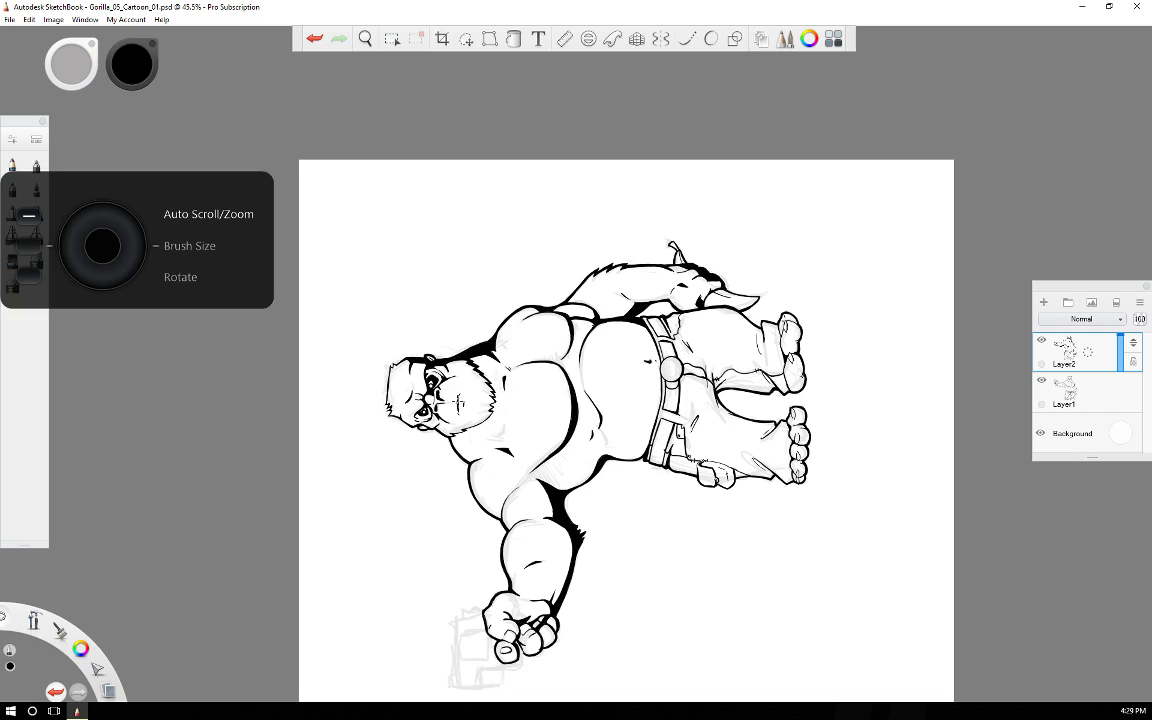
scroll(465, 408, "up", 10)
scroll(460, 407, "up", 3)
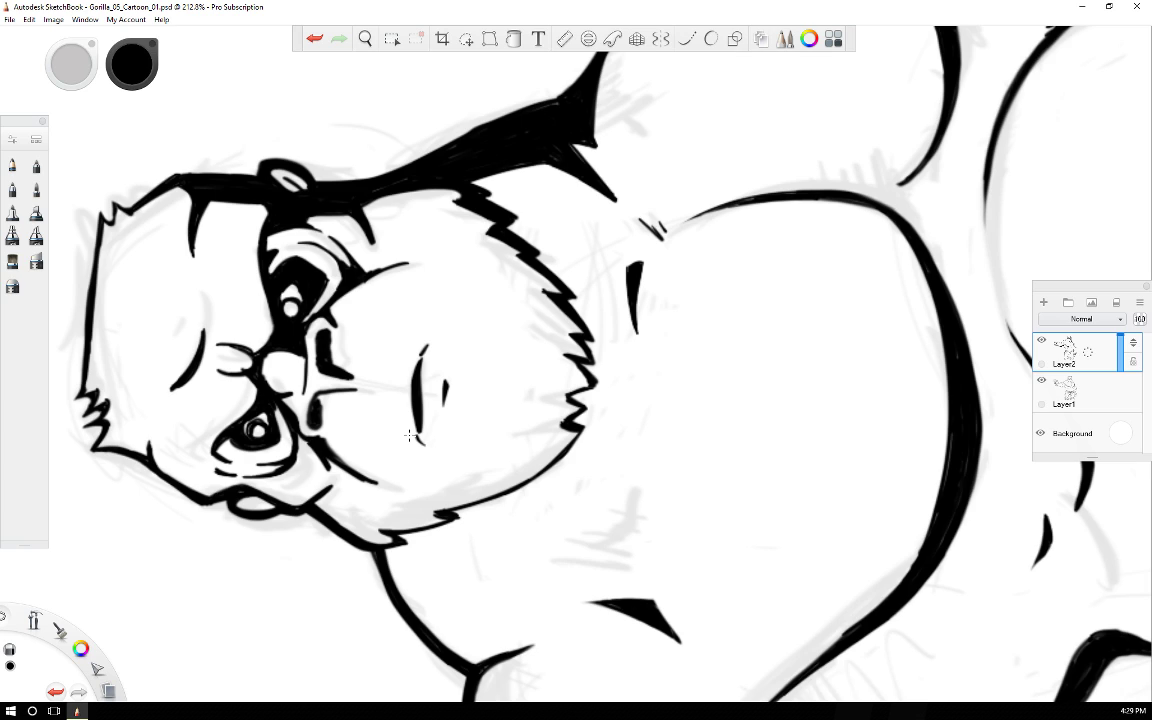
scroll(410, 435, "down", 4)
scroll(410, 435, "up", 5)
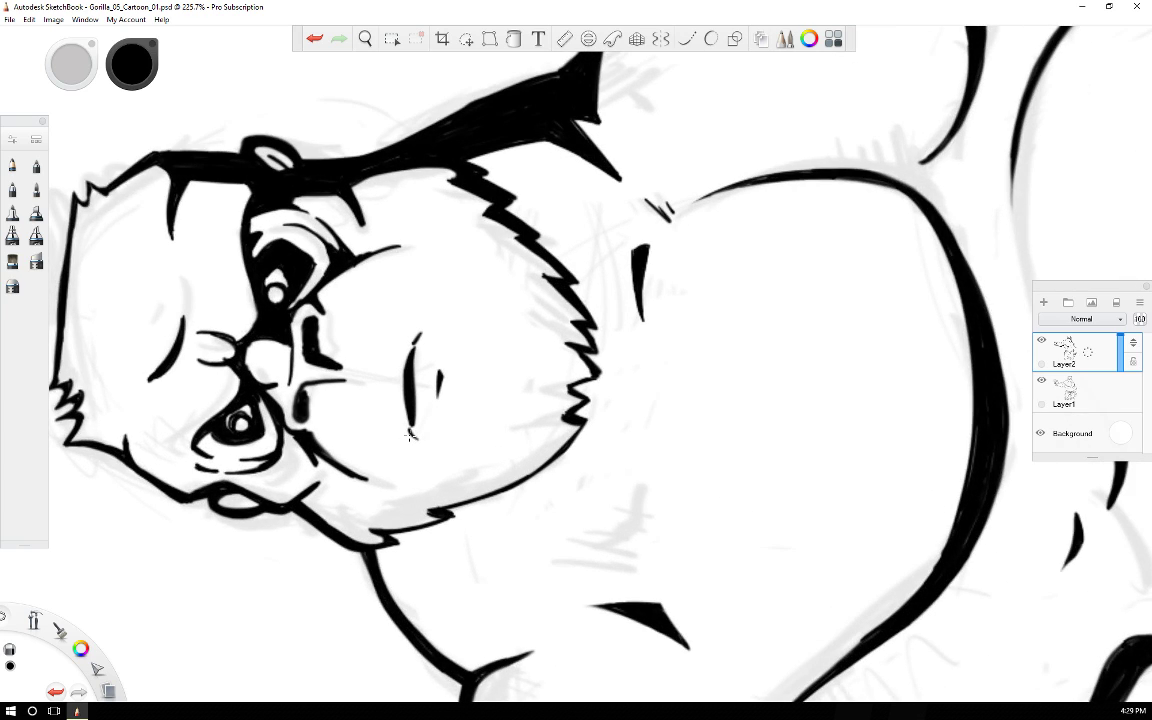
Refine the nostril contours and thicken the muzzle crease below the gorilla's left eye.
scroll(408, 435, "down", 5)
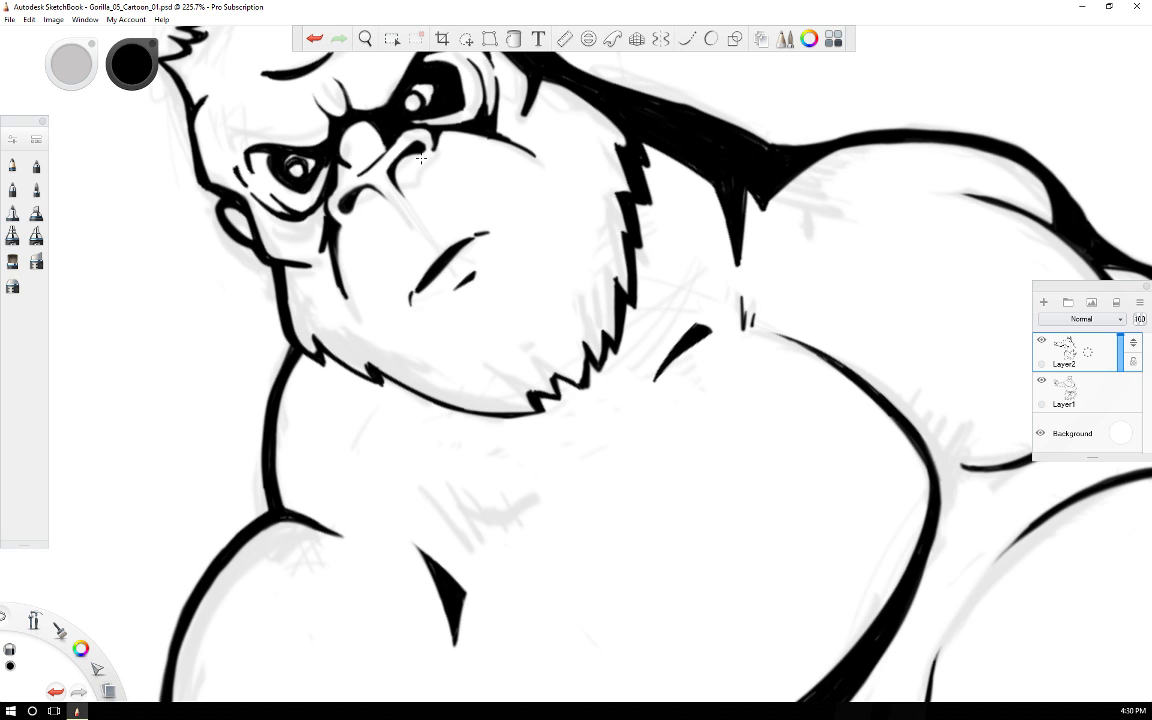
key("Right")
key("Right")
key("Right")
key("Right")
key("Right")
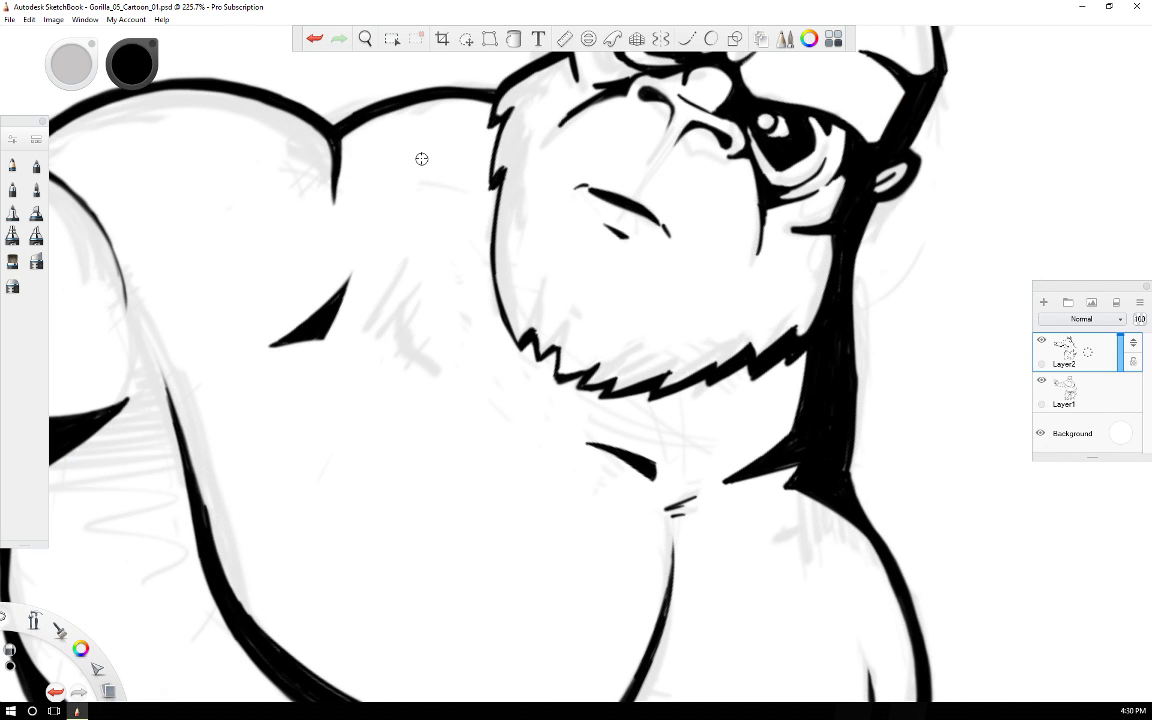
left_click_drag(751, 184, 753, 233)
key("Left")
key("Left")
key("Left")
key("Left")
key("Left")
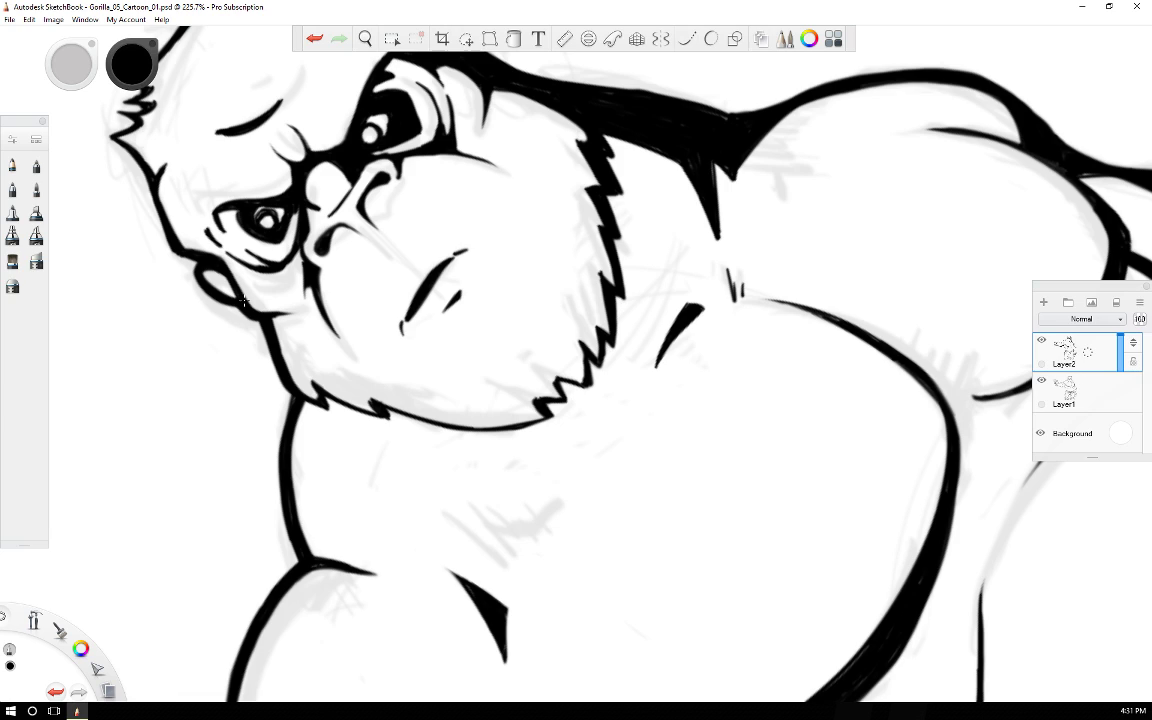
Examine the complete inked gorilla, including the head and raised right hand, at different canvas rotations.
scroll(244, 300, "down", 8)
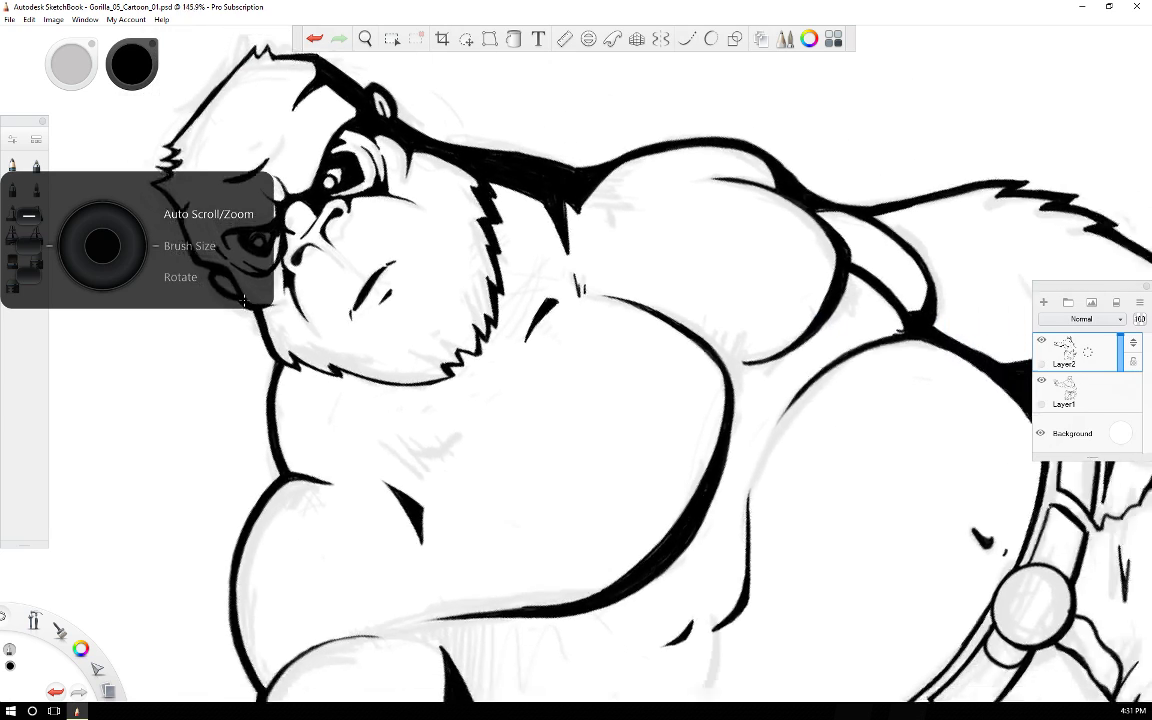
scroll(255, 310, "down", 2)
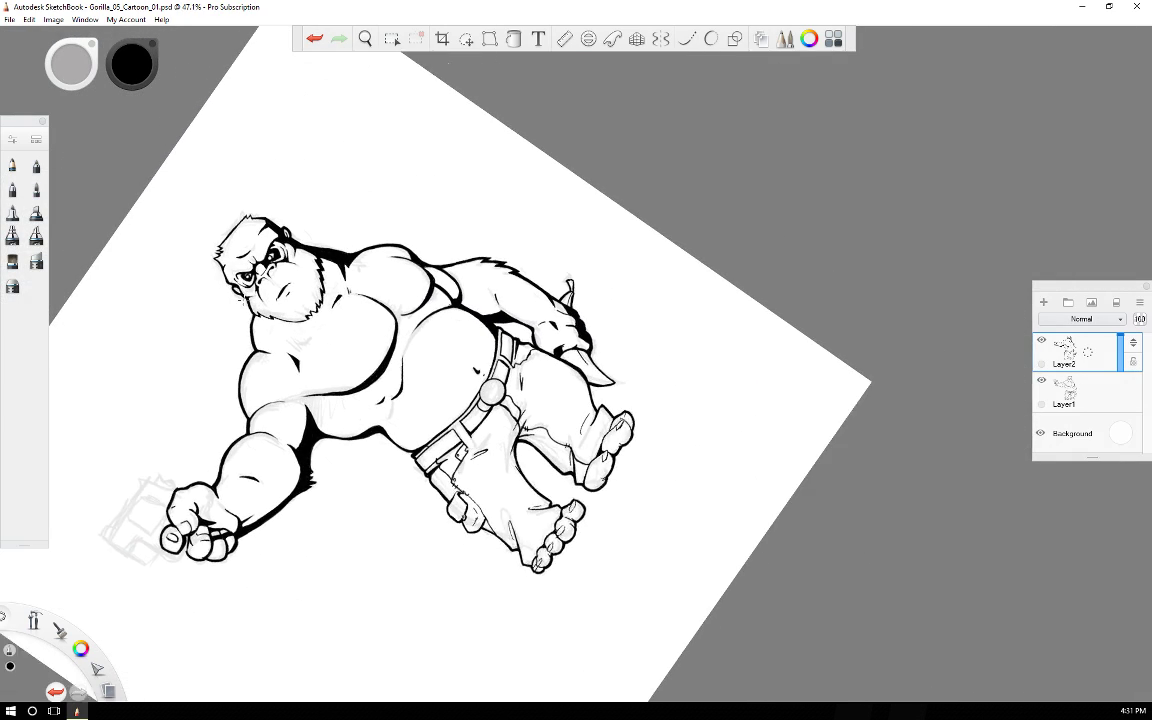
scroll(243, 300, "down", 10)
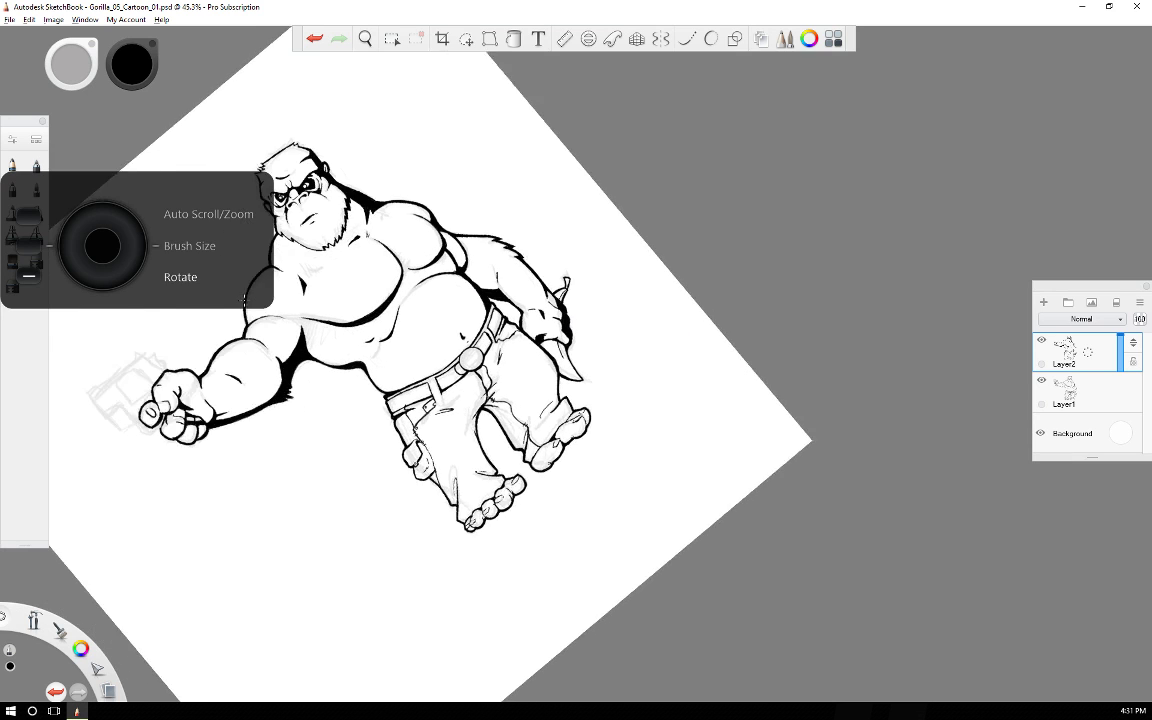
scroll(243, 300, "down", 1)
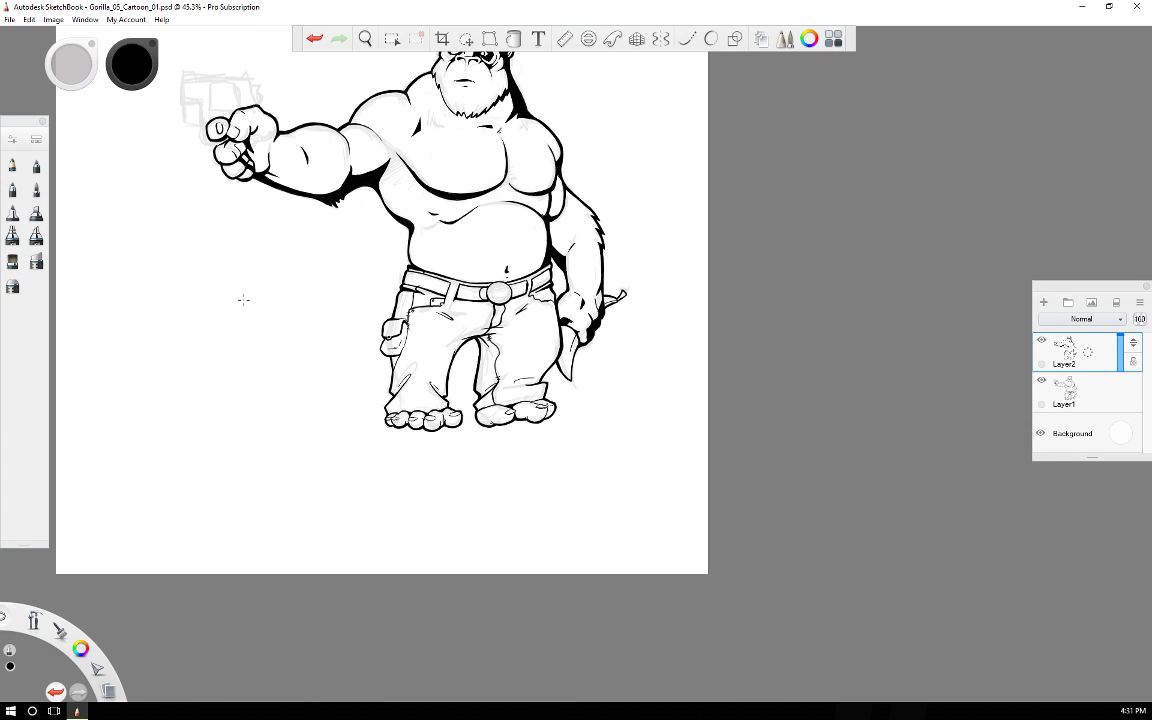
scroll(243, 300, "down", 1)
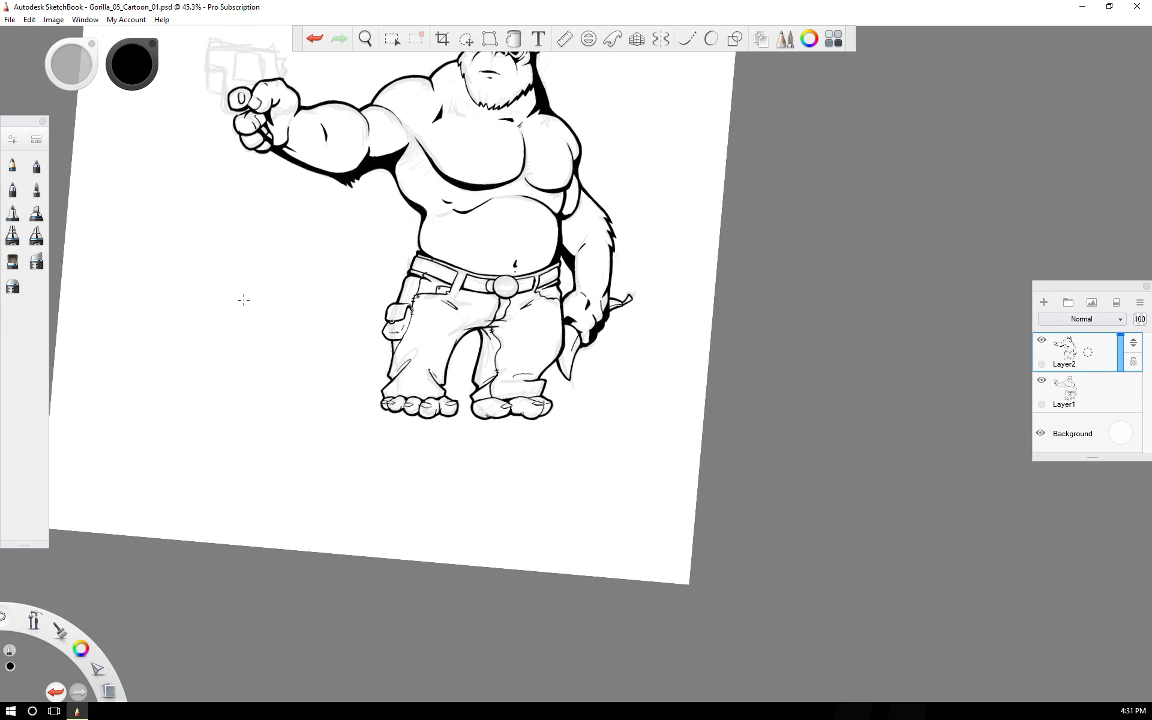
scroll(244, 300, "up", 2)
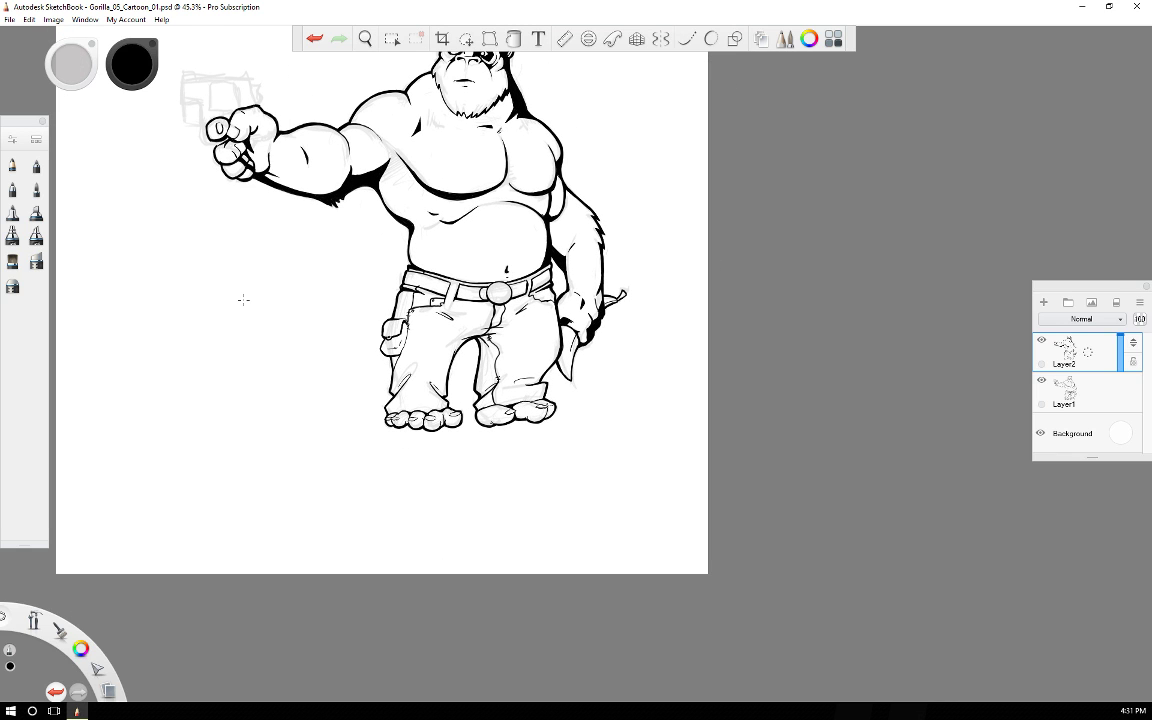
key("space")
left_click_drag(632, 268, 687, 432)
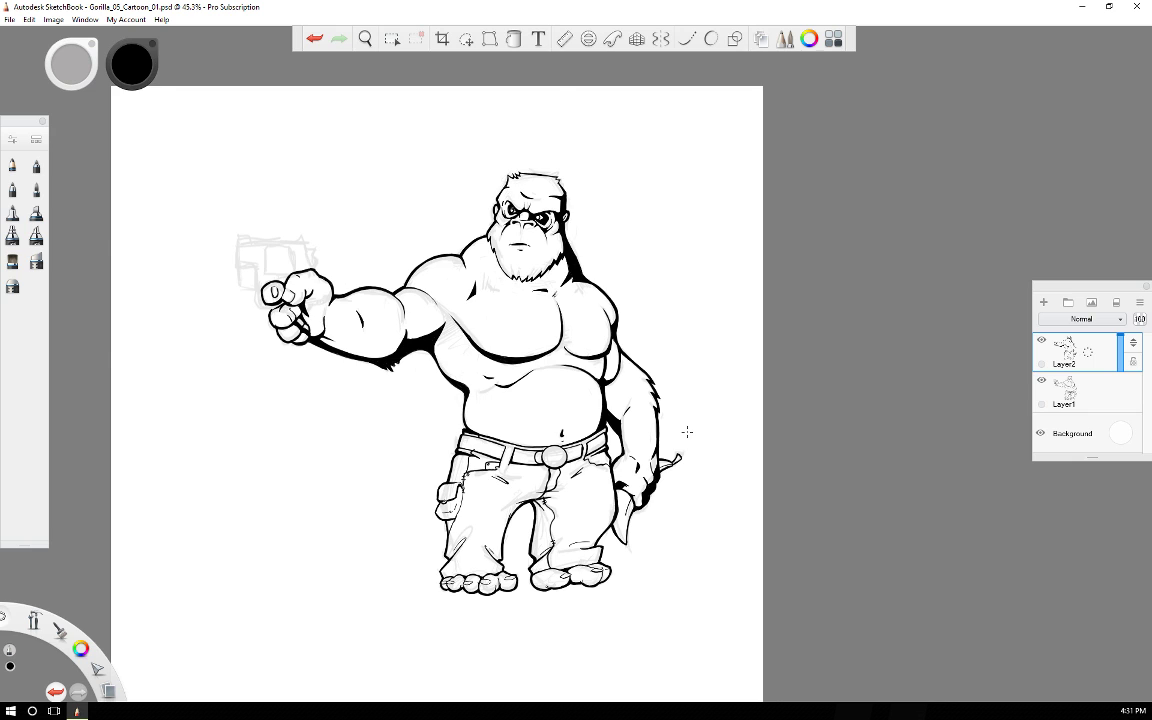
key("Right")
key("Right")
key("Right")
key("Right")
key("Right")
key("Right")
key("Right")
key("Right")
key("Right")
key("Right")
key("Right")
key("Right")
key("Right")
key("Right")
key("Right")
key("Right")
key("Right")
key("Right")
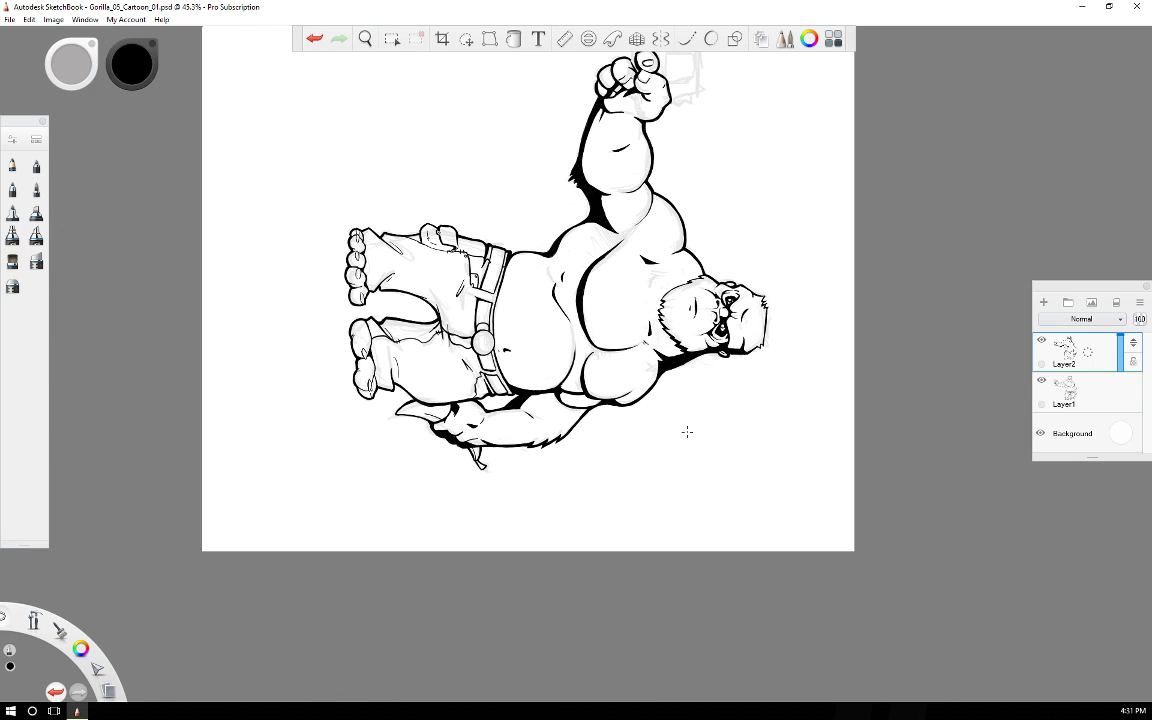
key("space")
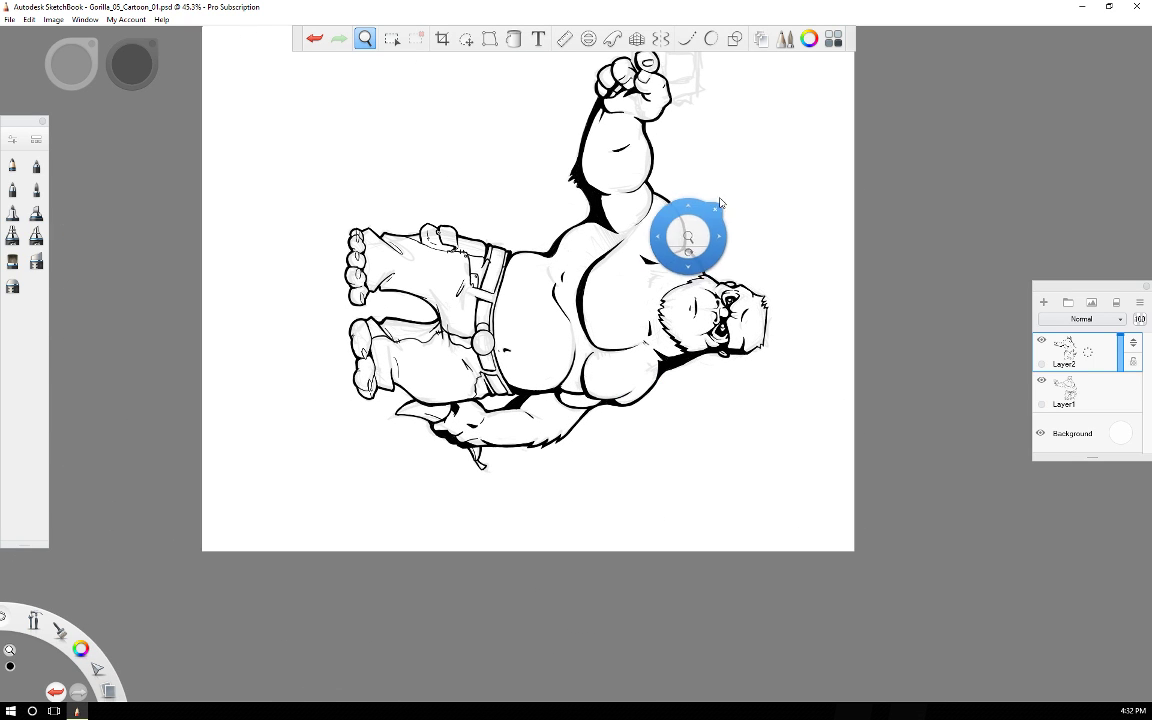
left_click_drag(704, 201, 570, 458)
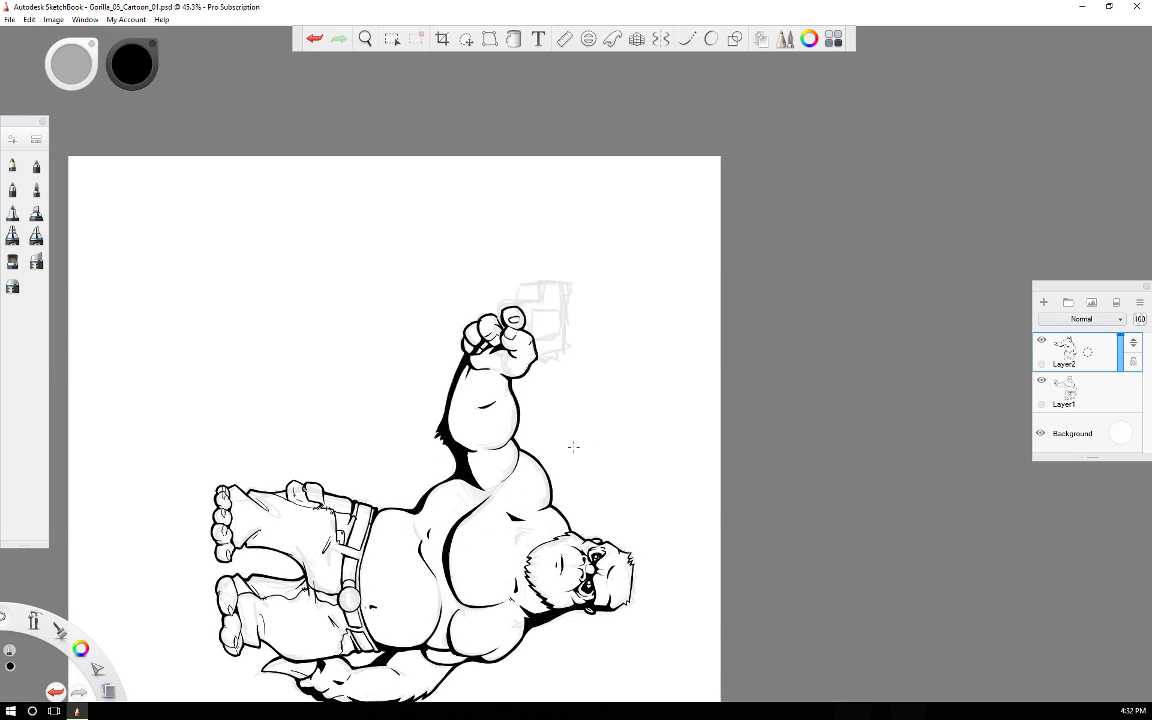
key("b")
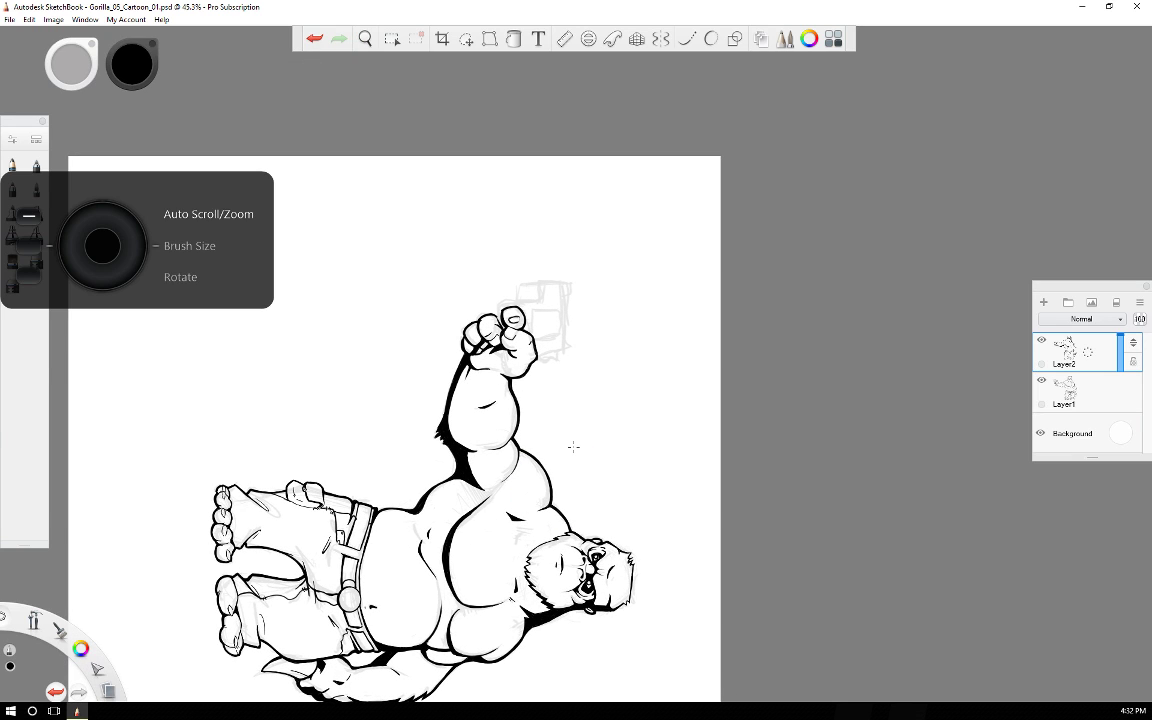
Shrink the ellipse guide to a small near-circle and fit it around the gorilla's raised index fingertip.
scroll(573, 446, "up", 5)
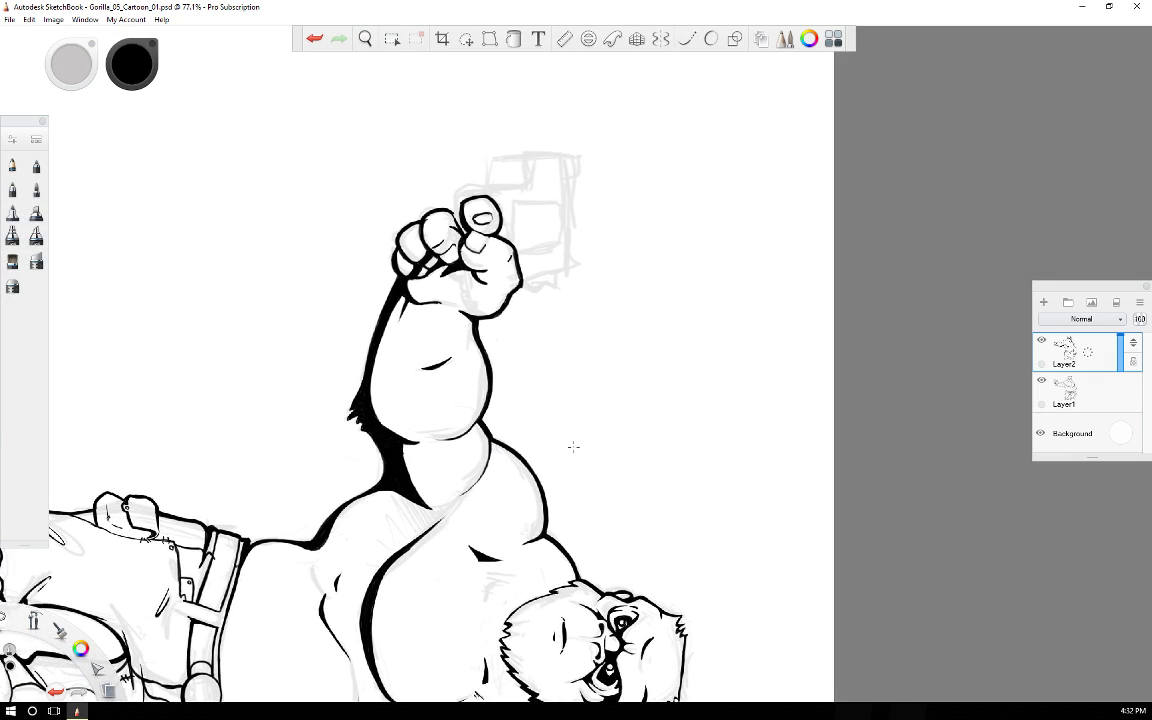
scroll(573, 446, "up", 1)
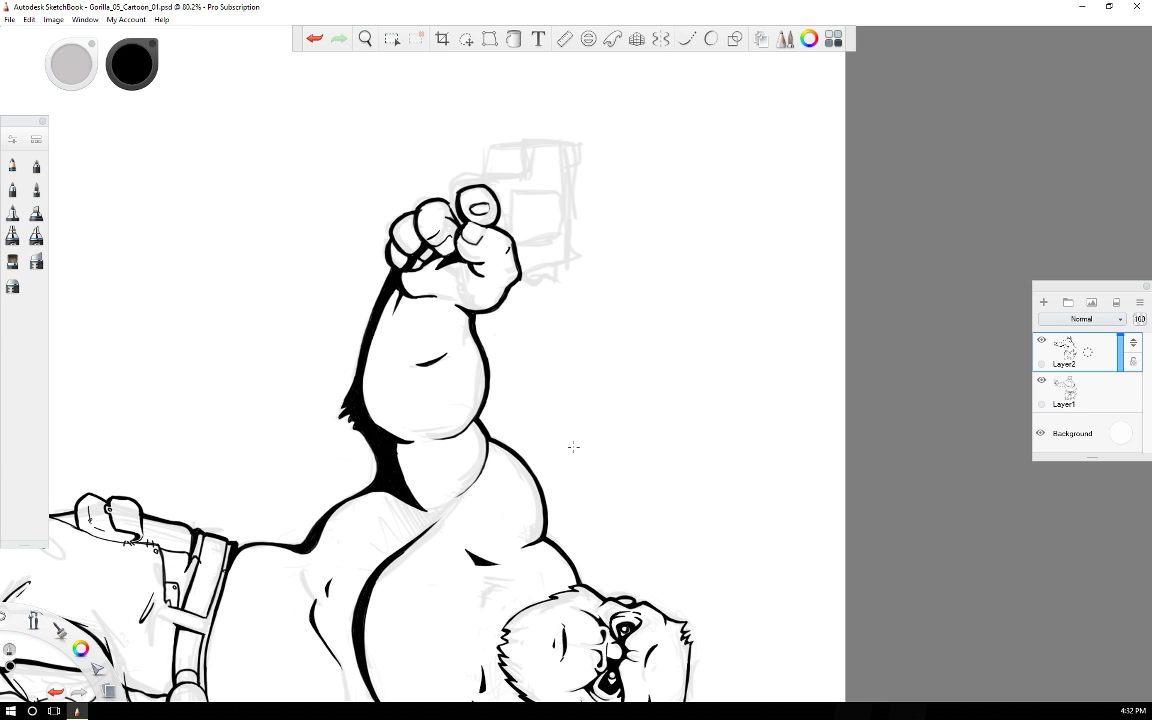
key("space")
left_click_drag(577, 266, 529, 397)
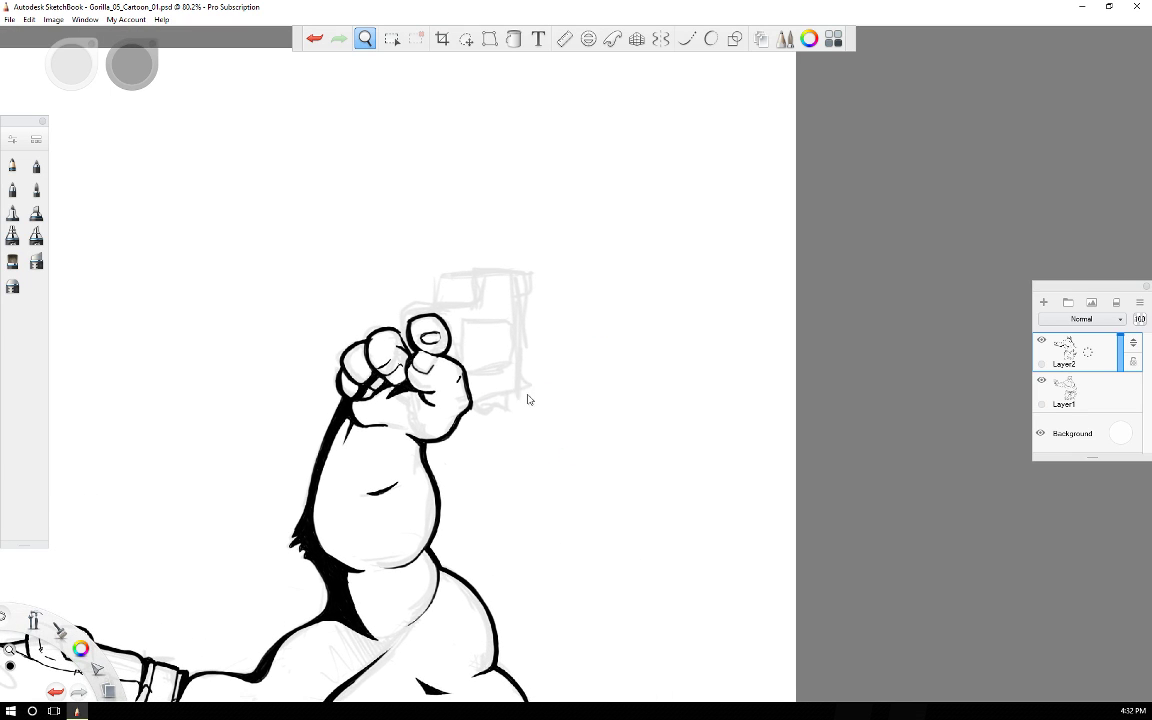
left_click(588, 38)
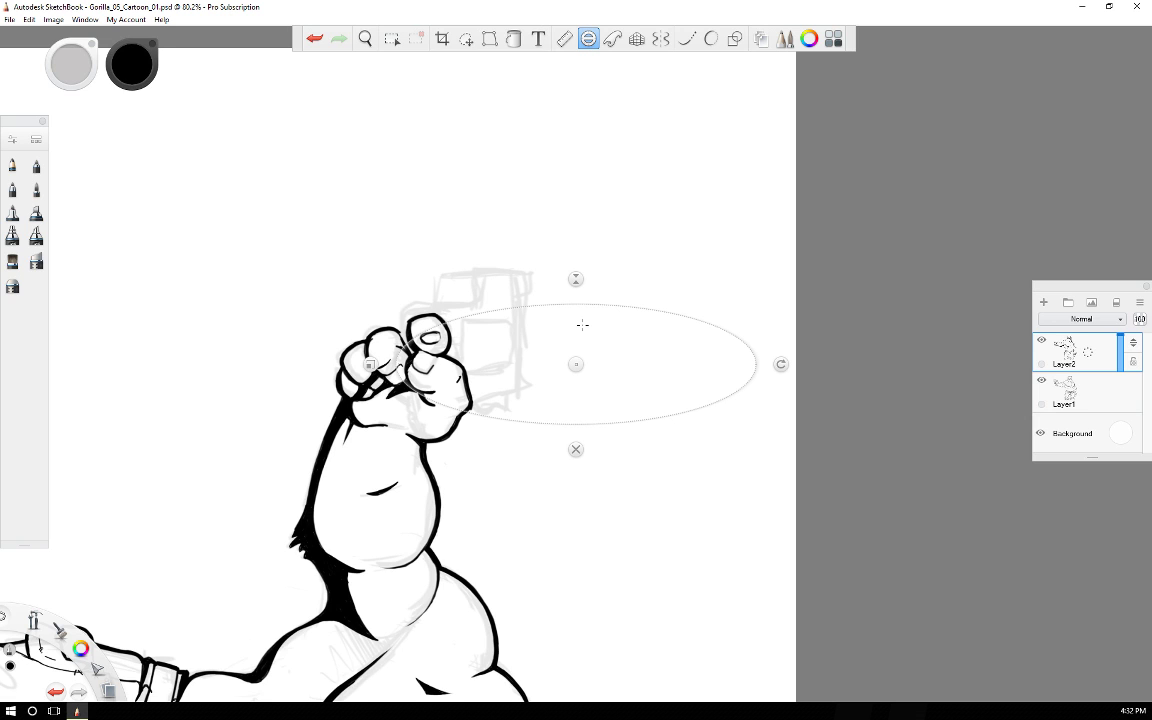
mouse_move(576, 279)
left_mouse_down()
mouse_move(577, 319)
mouse_move(577, 300)
left_mouse_up()
left_click_drag(506, 363, 531, 362)
left_click_drag(576, 324, 576, 315)
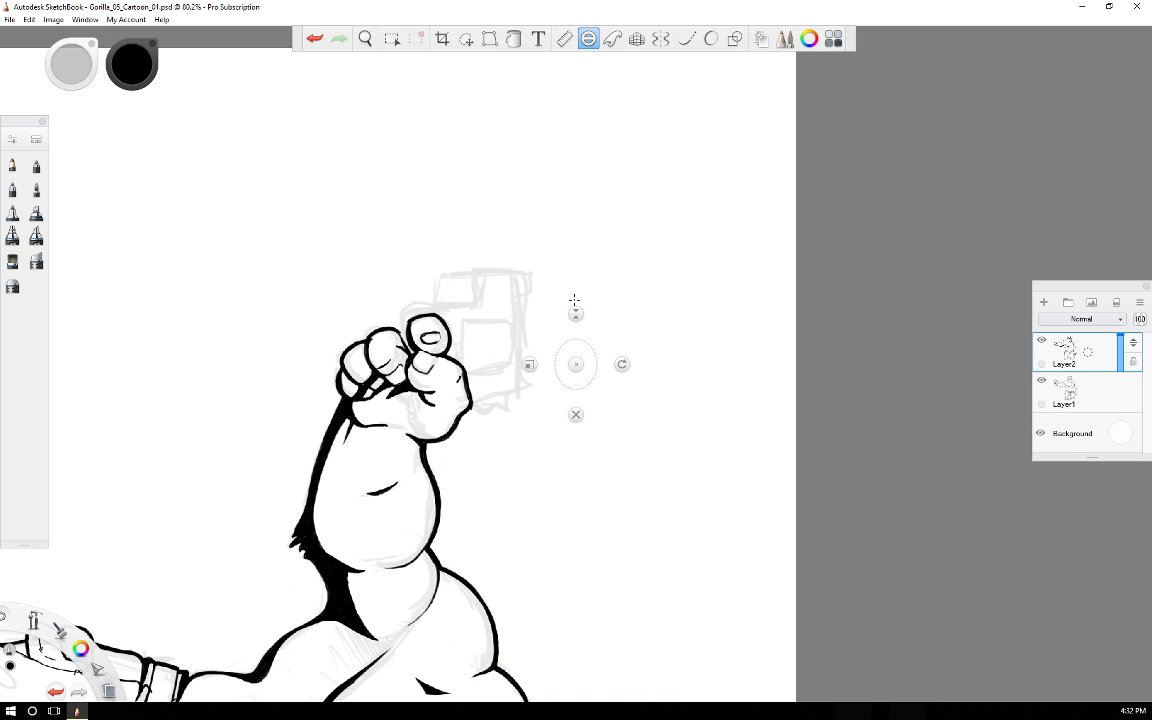
left_click_drag(577, 365, 378, 330)
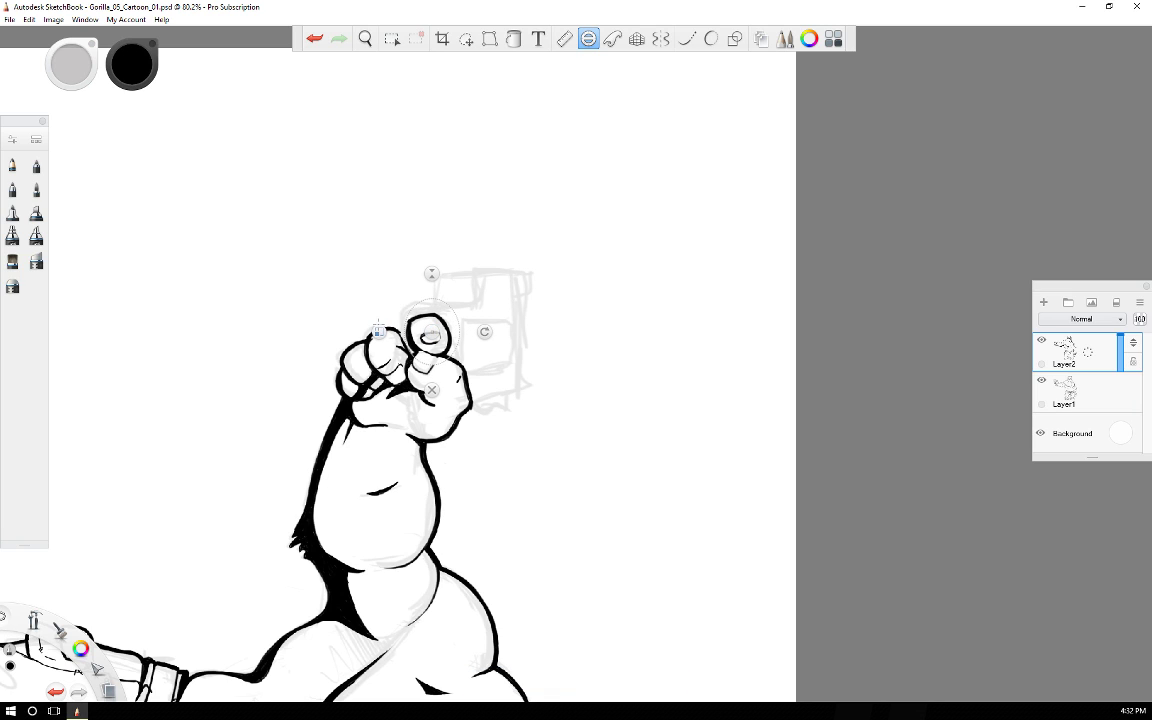
Ink two concentric trigger-guard arcs around the fingertip along the ellipse guide, enlarging the guide for the outer arc and dismissing it.
mouse_move(431, 272)
left_mouse_down()
mouse_move(405, 349)
mouse_move(411, 312)
left_mouse_up()
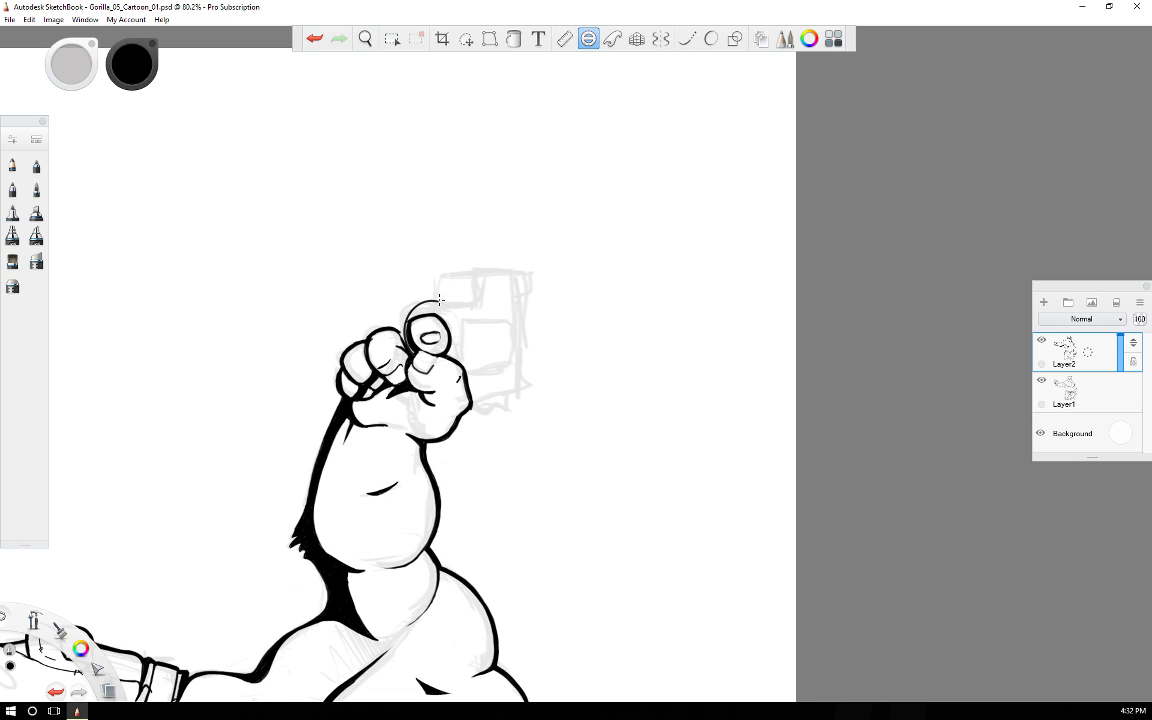
mouse_move(436, 338)
left_mouse_down()
mouse_move(370, 329)
mouse_move(433, 333)
mouse_move(402, 313)
mouse_move(431, 291)
left_mouse_up()
left_click_drag(400, 334, 425, 292)
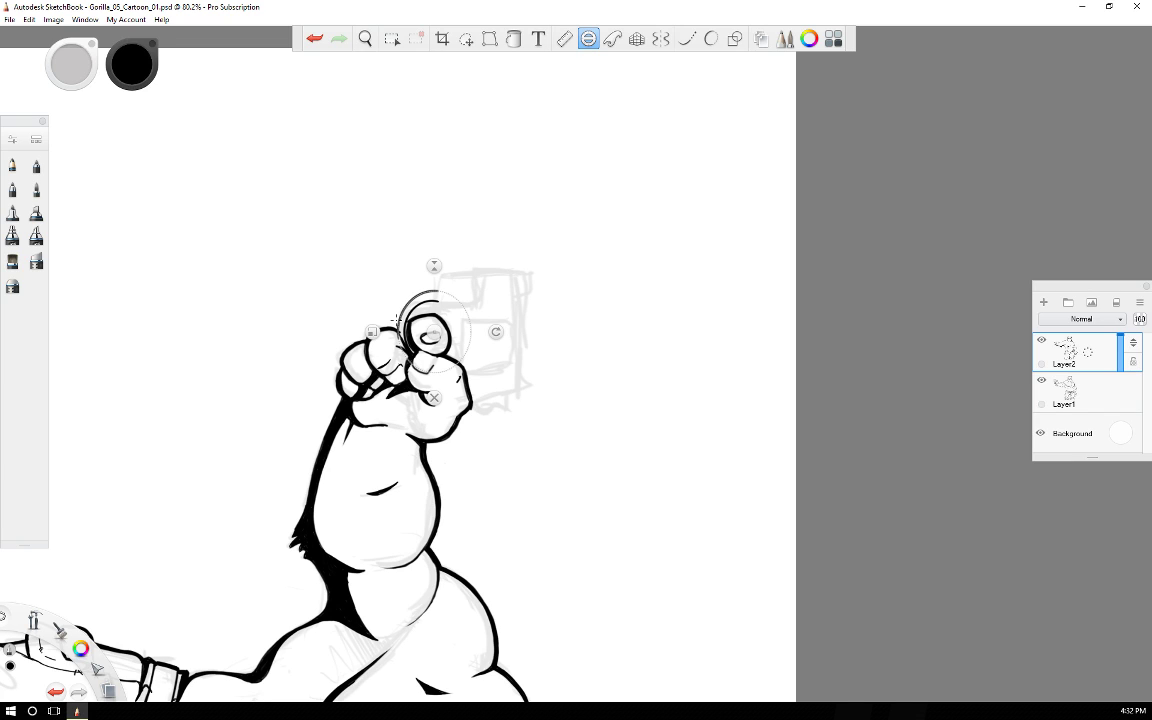
left_click(434, 398)
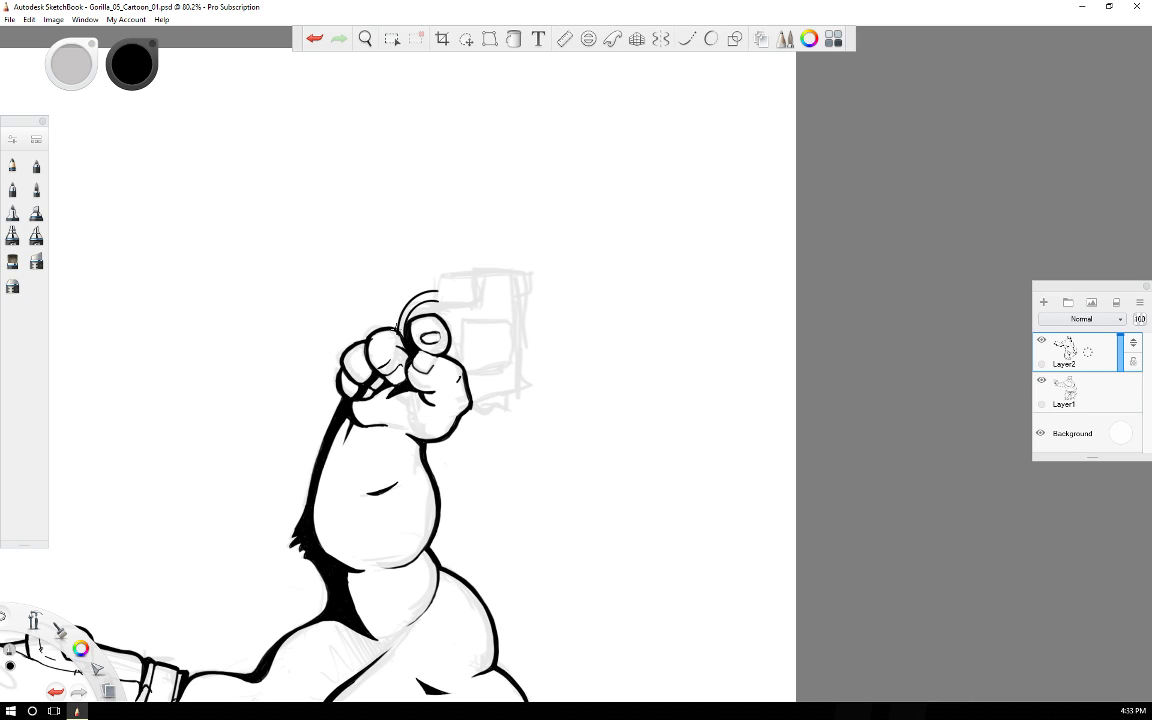
Thicken both trigger-guard arcs freehand and extend the outer one with a small upturned hook towards the gun body.
left_click_drag(398, 331, 433, 291)
left_click_drag(407, 322, 436, 302)
left_click_drag(436, 290, 440, 277)
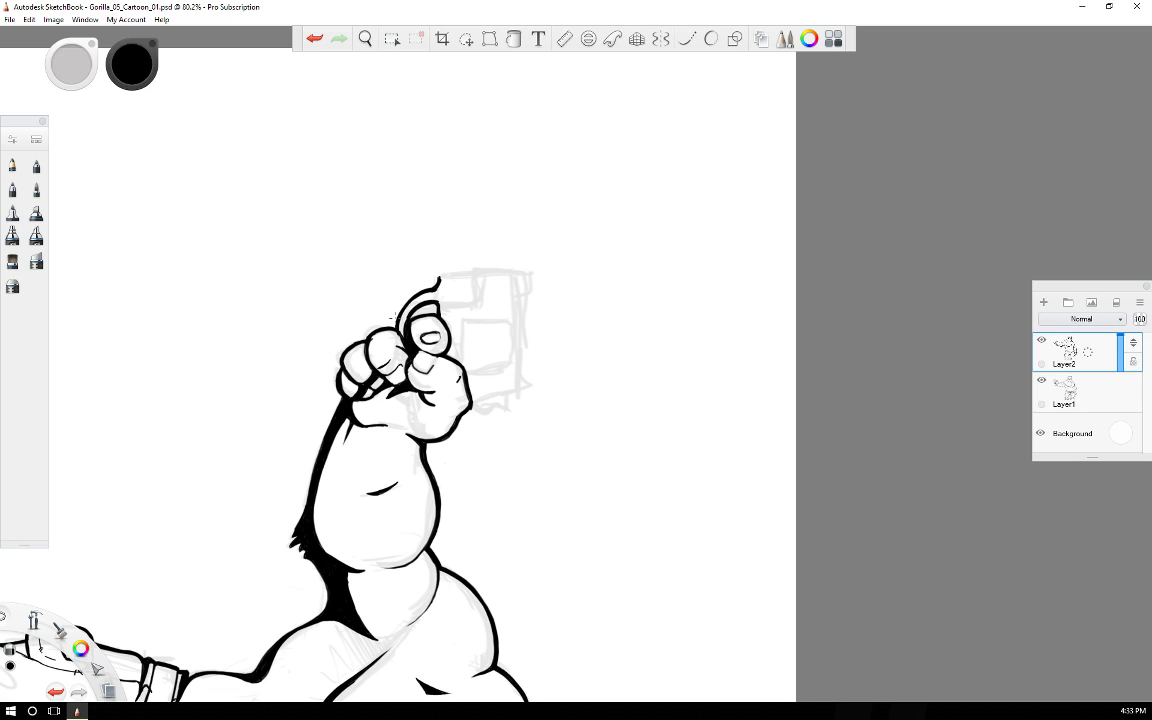
left_click_drag(397, 317, 413, 293)
Examine the trigger guard and the gorilla's gun hand at different canvas rotations.
scroll(461, 282, "up", 1)
scroll(461, 282, "down", 3)
scroll(461, 282, "up", 1)
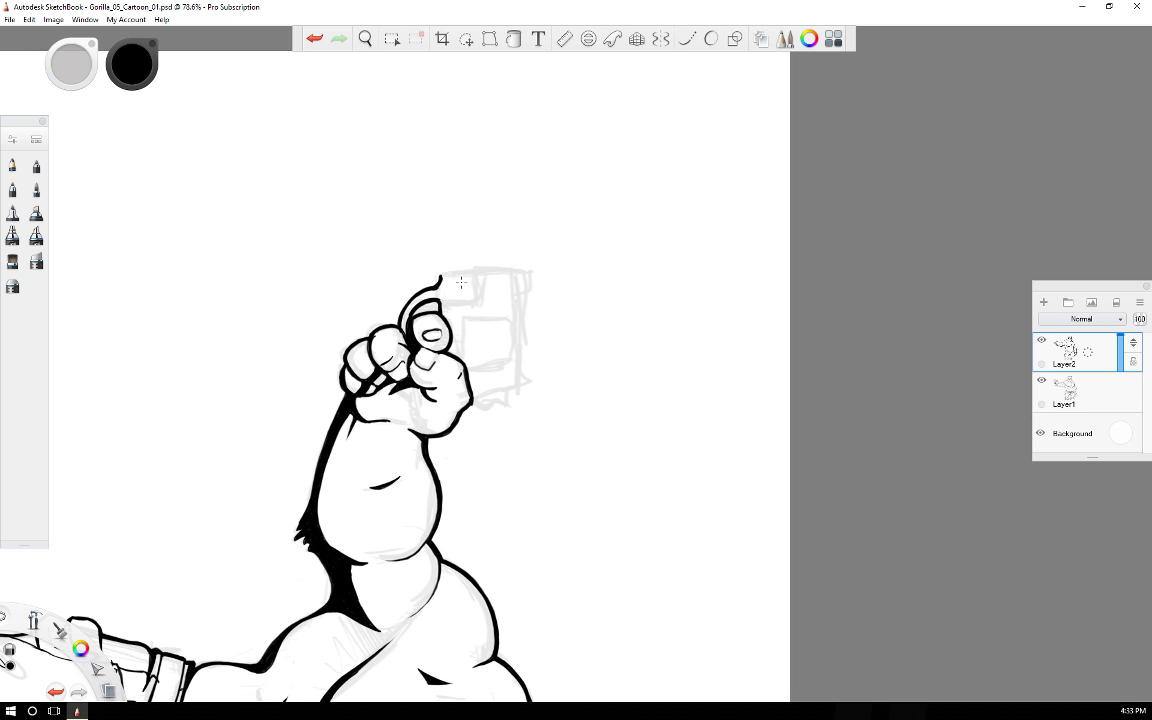
scroll(461, 282, "up", 10)
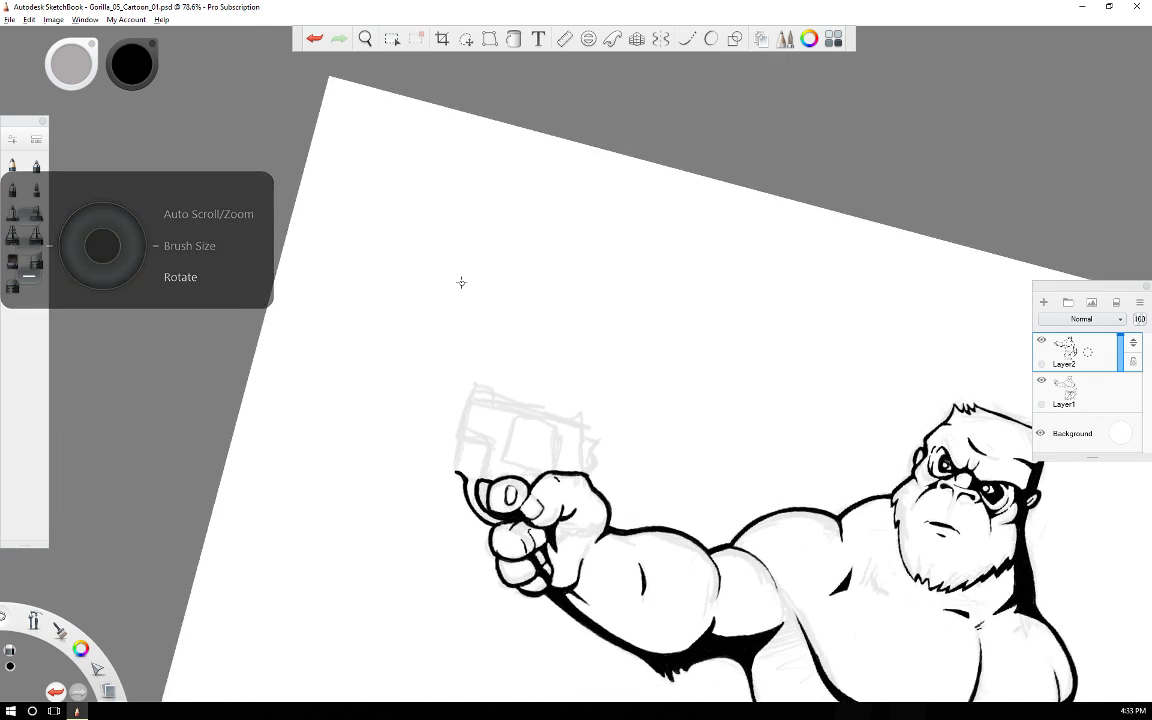
scroll(461, 282, "up", 2)
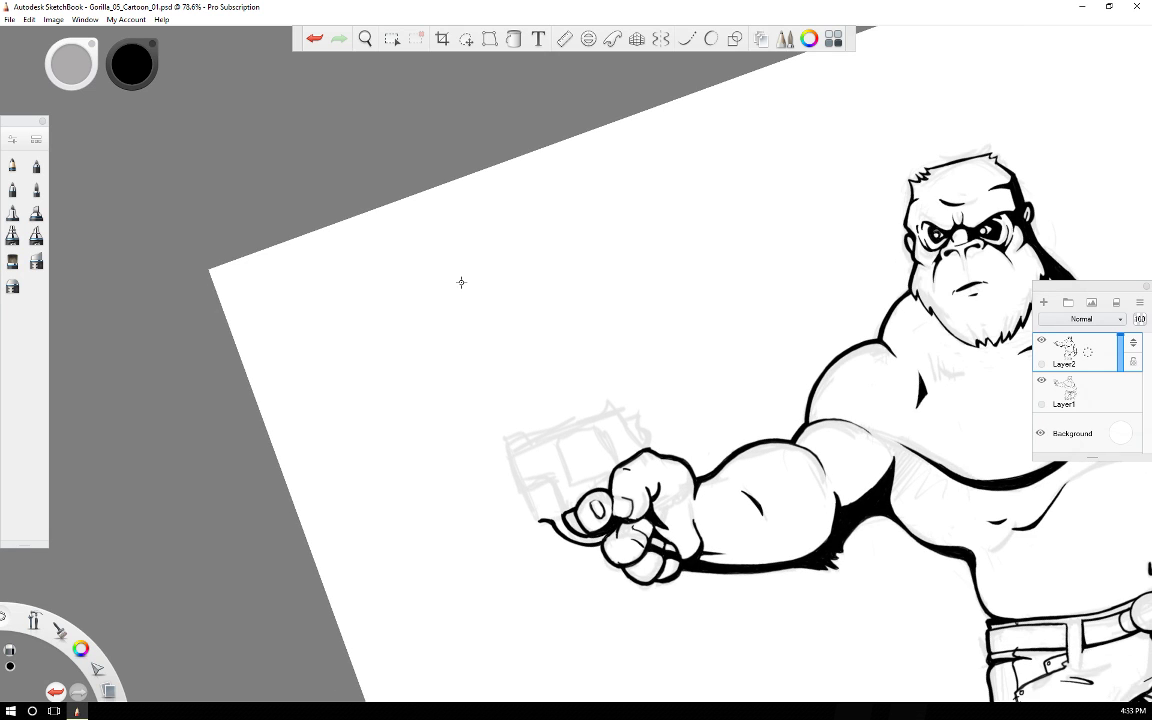
scroll(461, 282, "up", 3)
scroll(461, 282, "down", 14)
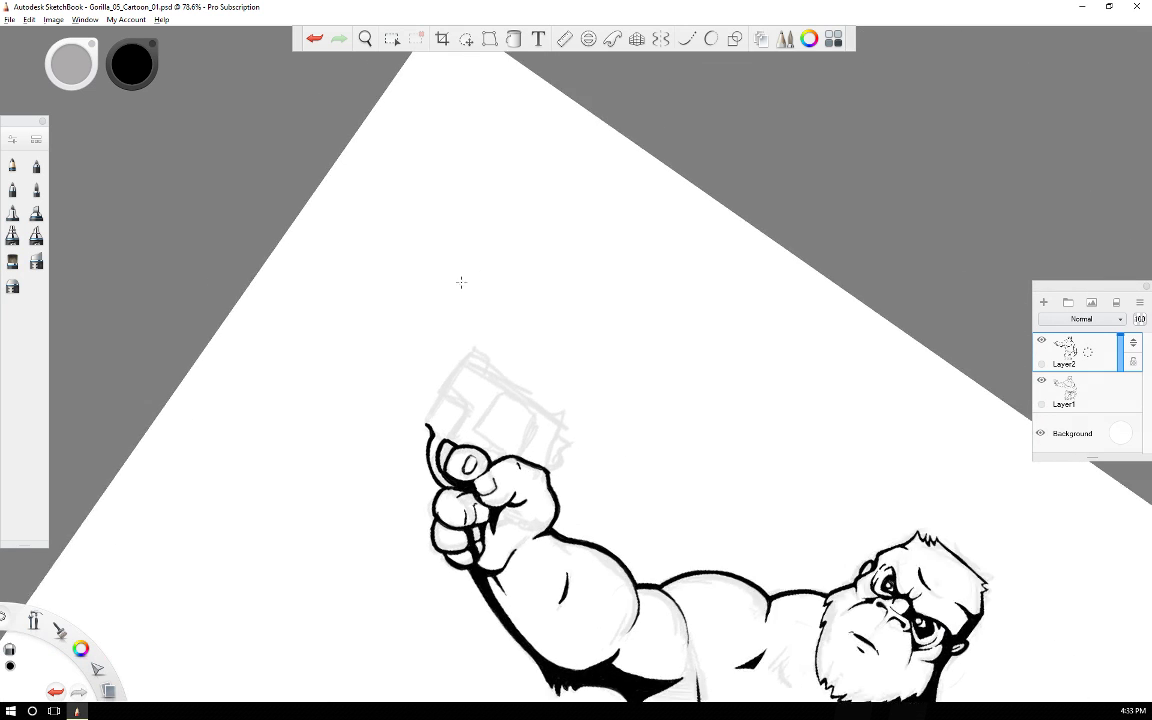
scroll(461, 283, "down", 10)
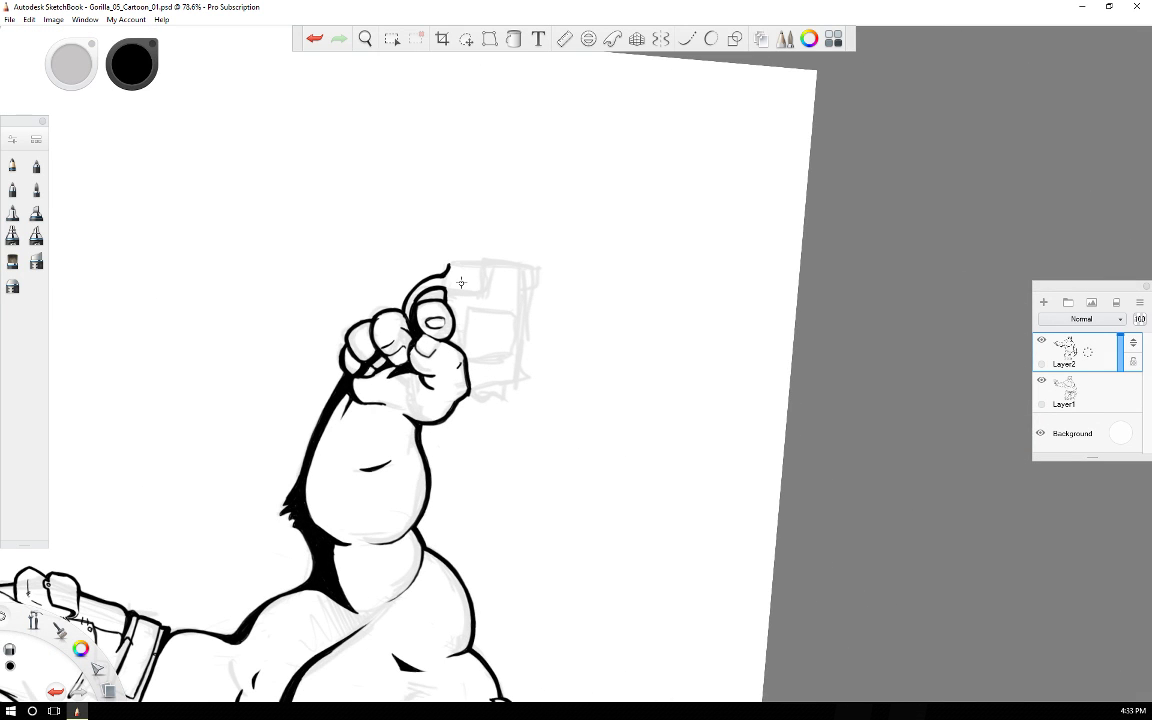
Align the straight ruler with the end of the trigger guard and ink the gun's long lower barrel line from there.
left_click(564, 39)
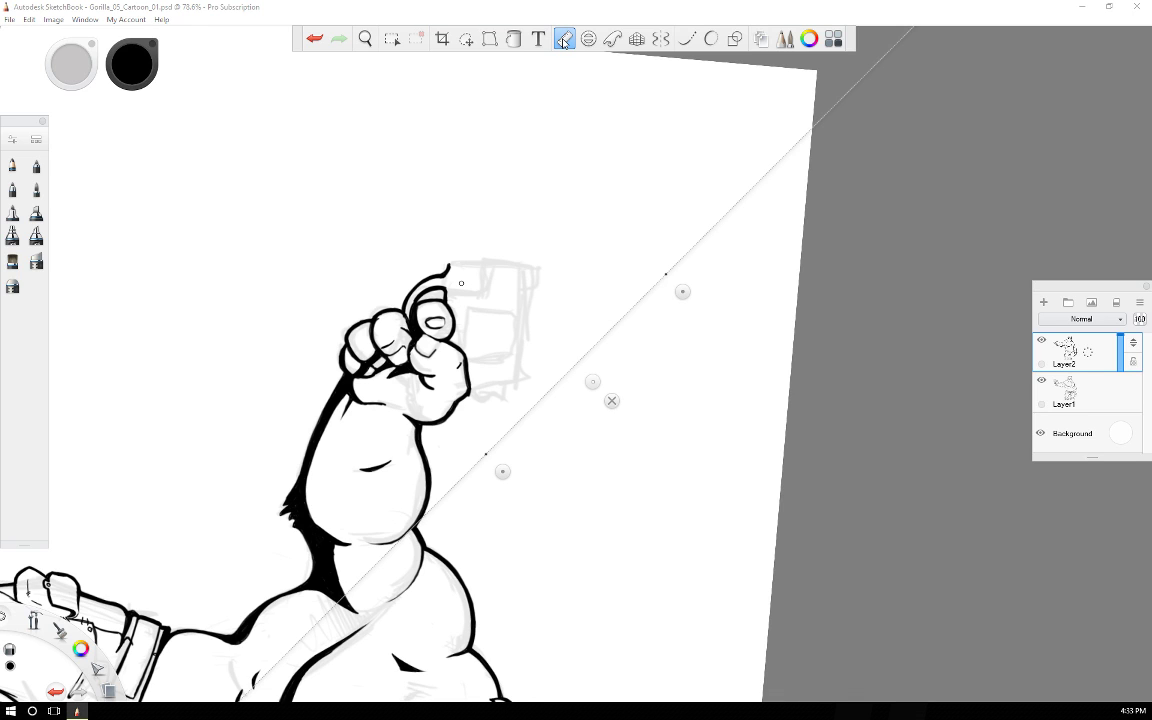
key("Left")
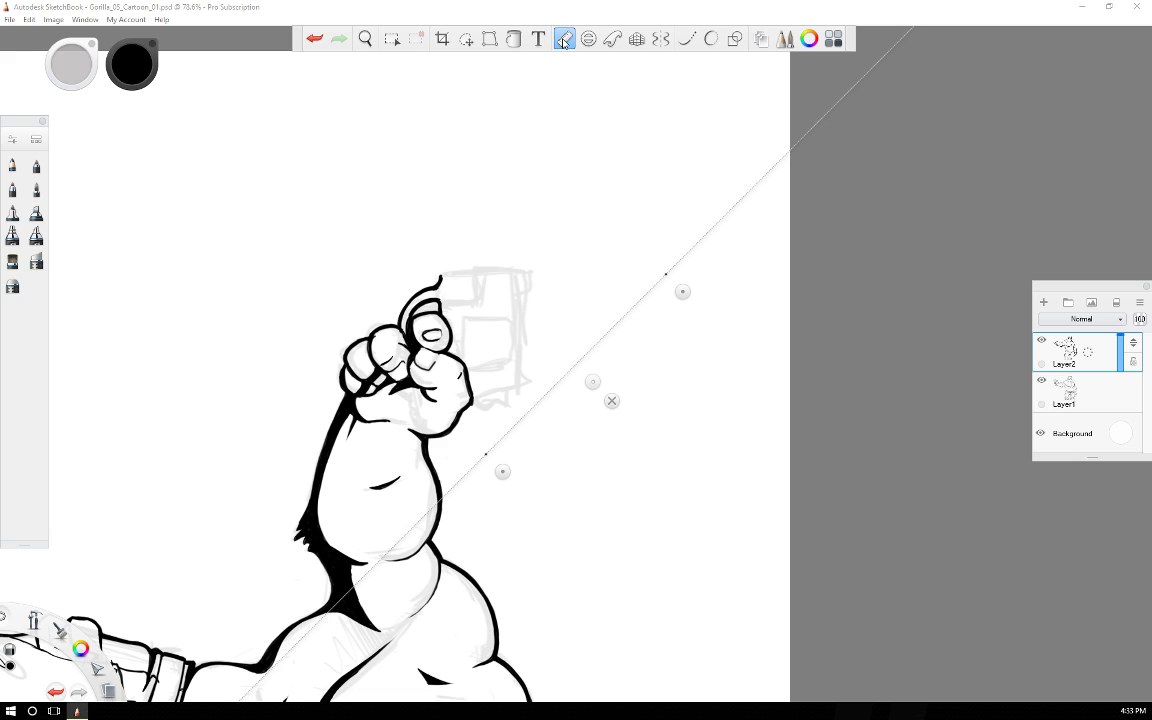
mouse_move(683, 292)
left_mouse_down()
mouse_move(501, 199)
mouse_move(510, 197)
left_mouse_up()
mouse_move(510, 325)
left_mouse_down()
mouse_move(459, 309)
mouse_move(514, 323)
left_mouse_up()
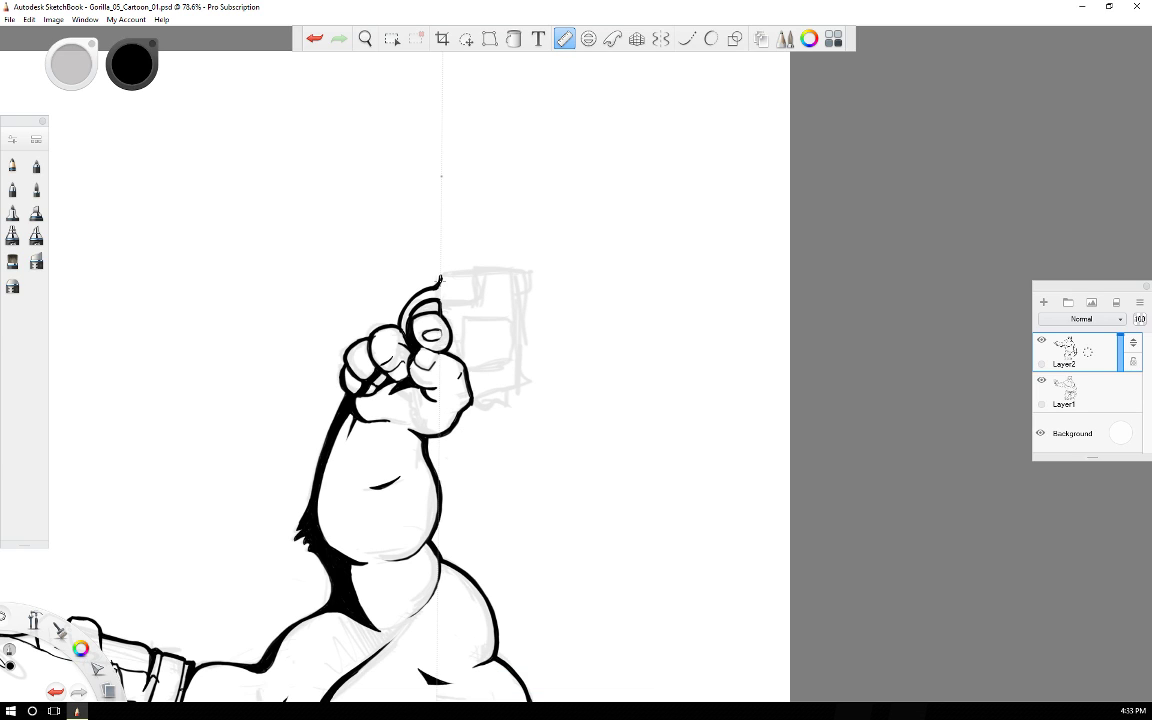
mouse_move(441, 278)
left_mouse_down()
mouse_move(441, 244)
mouse_move(441, 275)
left_mouse_up()
left_click_drag(441, 176, 441, 157)
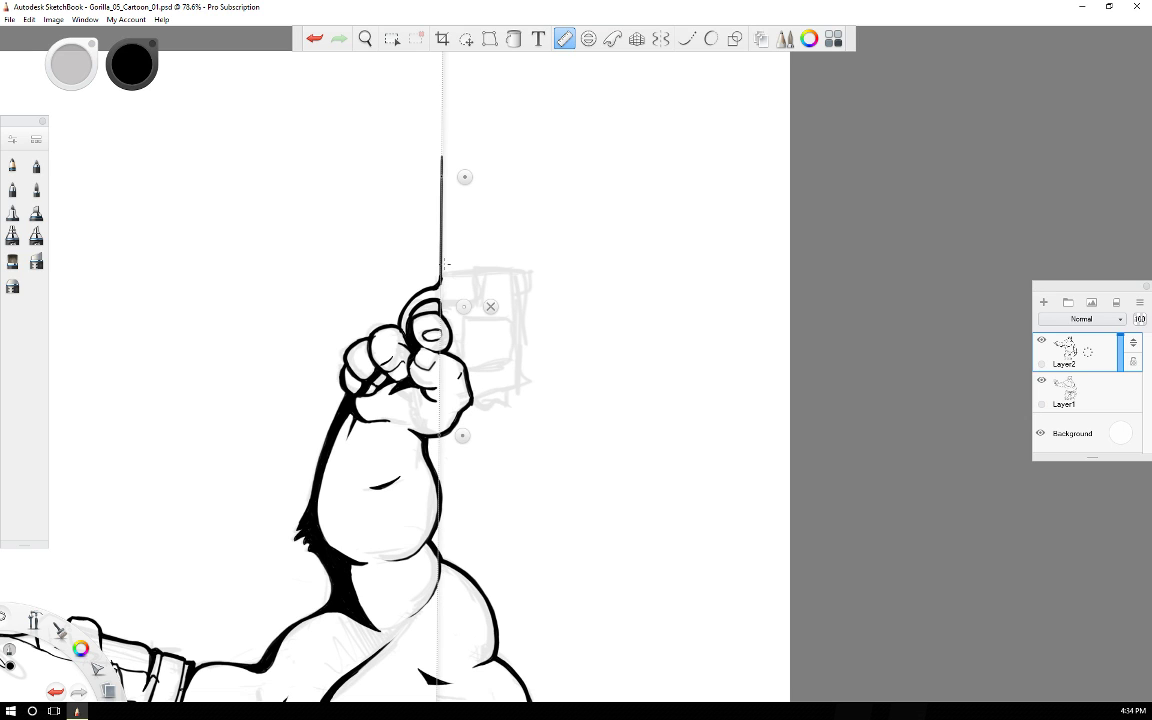
Shift the ruler across the sketched gun, ink a parallel line for its upper edge, and dismiss the ruler.
mouse_move(462, 308)
left_mouse_down()
mouse_move(535, 311)
mouse_move(465, 309)
left_mouse_up()
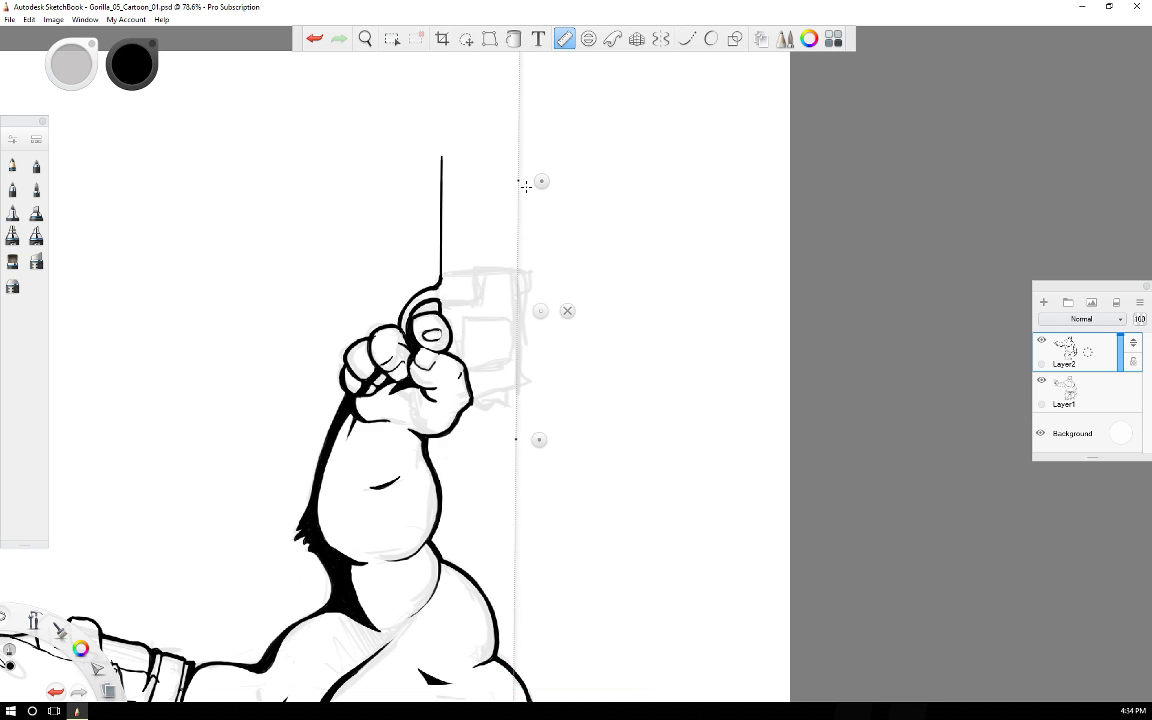
left_click_drag(518, 155, 517, 383)
mouse_move(517, 333)
left_mouse_down()
mouse_move(519, 152)
mouse_move(517, 349)
left_mouse_up()
left_click_drag(518, 152, 517, 152)
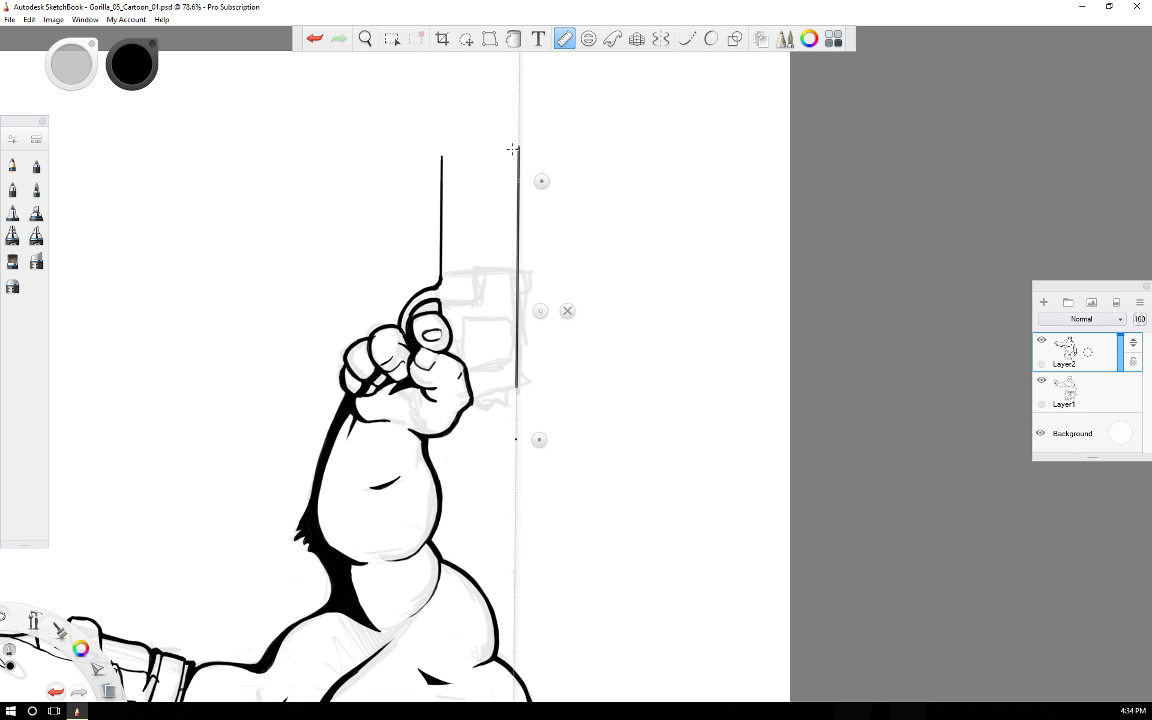
left_click(567, 310)
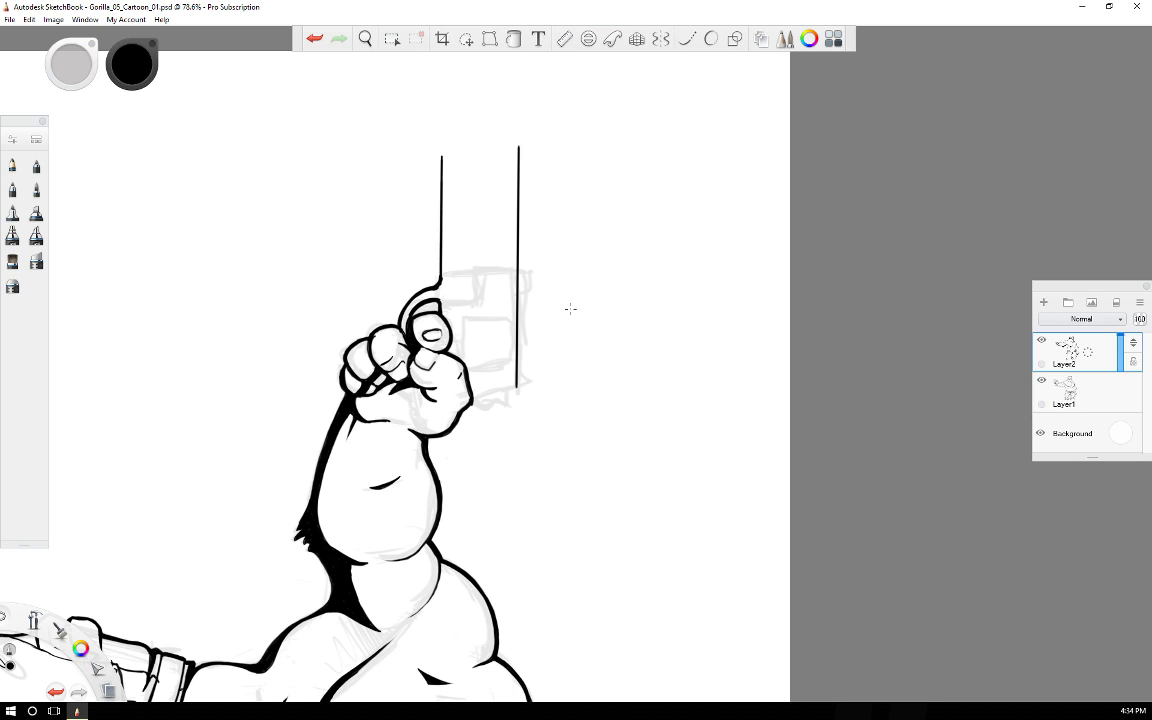
Try a short stroke down from the rear end of the gun's upper line and undo it.
key("Left")
key("Left")
key("Left")
key("Left")
key("Left")
key("Left")
key("Left")
key("Left")
key("Left")
key("Left")
key("Left")
key("Left")
key("Left")
key("Left")
key("Left")
key("Left")
key("Left")
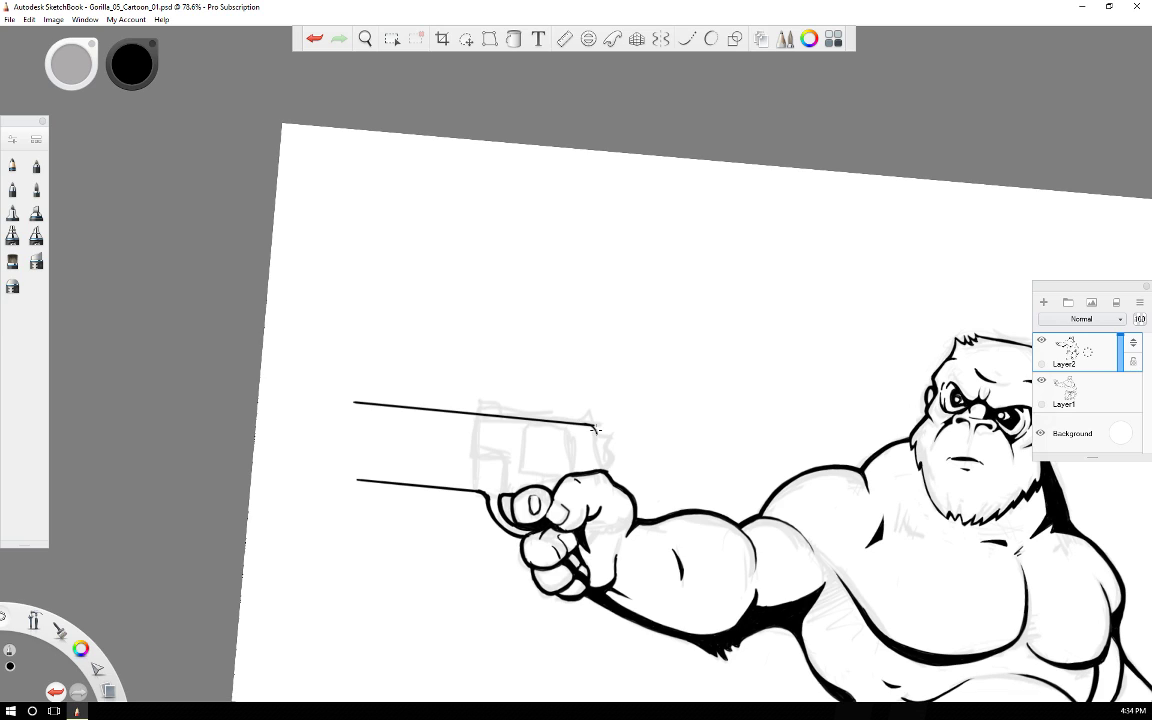
left_click_drag(594, 428, 597, 445)
left_click(316, 38)
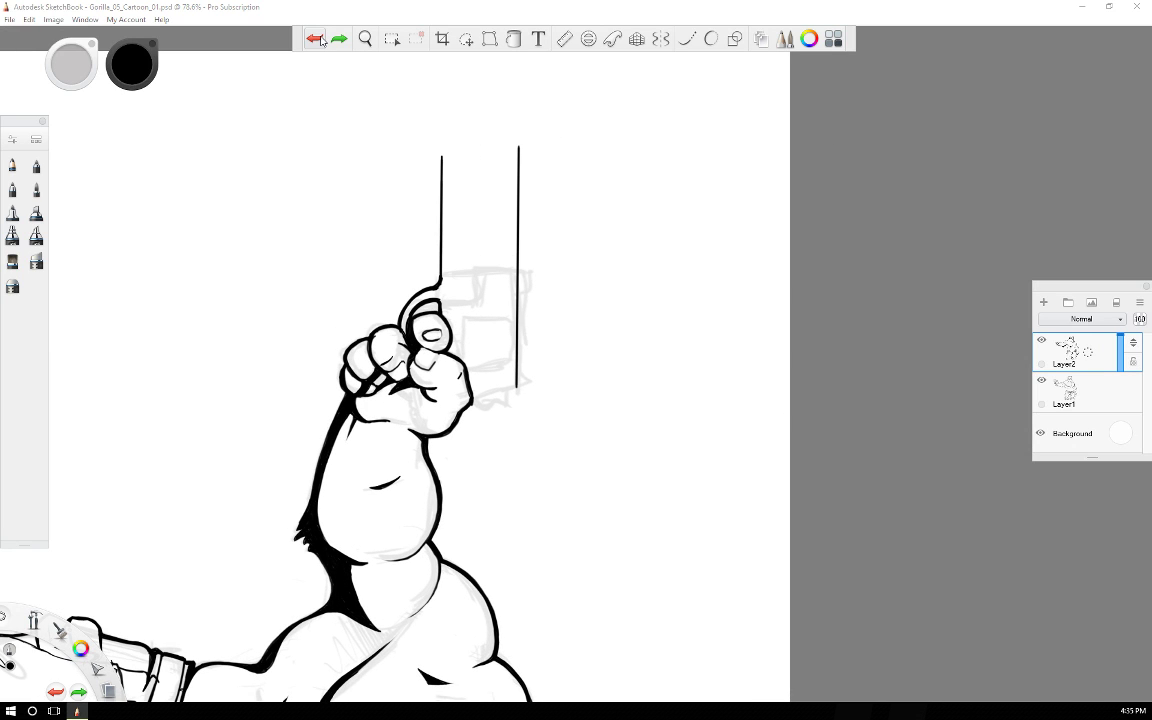
Rule two short parallel lines just inside the gun's outlines and a centred parallel line farther towards the muzzle.
left_click(564, 38)
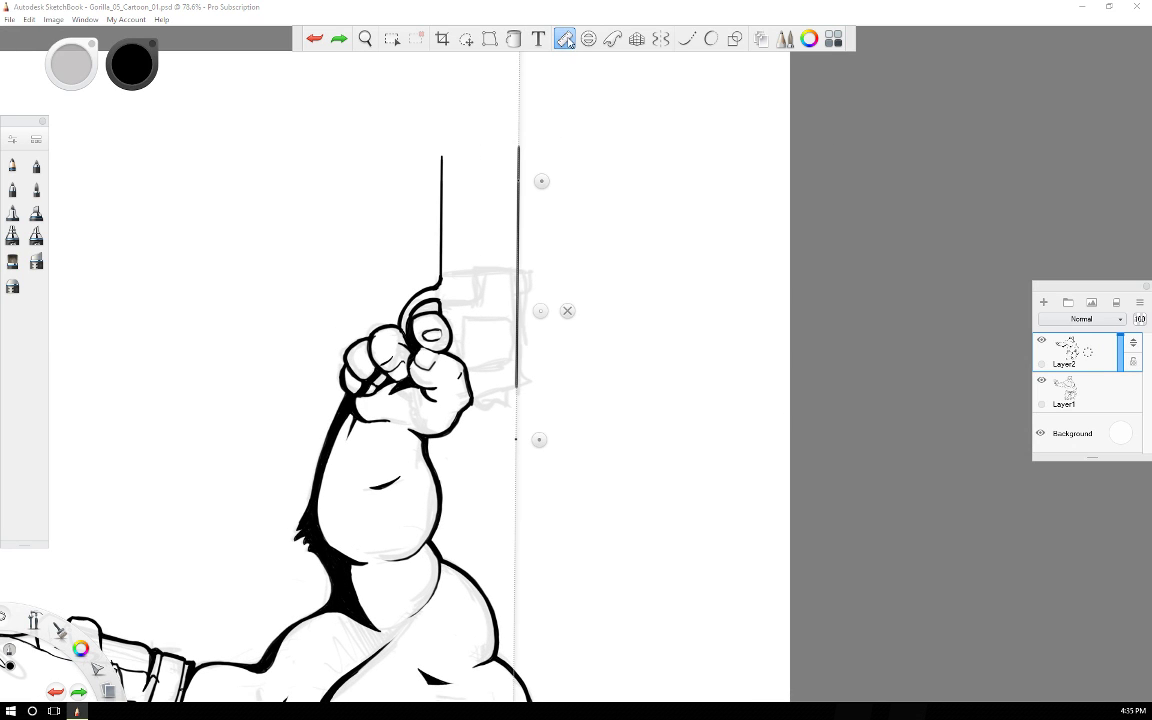
left_click_drag(540, 311, 530, 306)
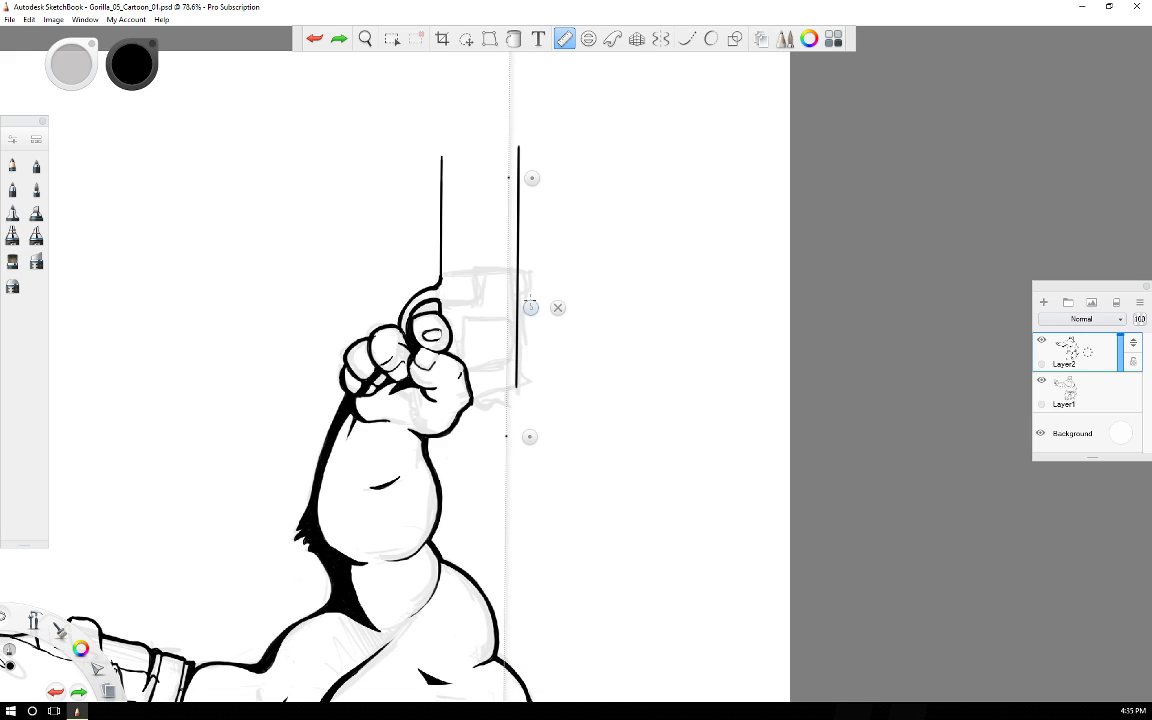
mouse_move(505, 257)
left_mouse_down()
mouse_move(508, 242)
mouse_move(508, 296)
mouse_move(528, 308)
mouse_move(468, 303)
mouse_move(450, 241)
mouse_move(450, 308)
mouse_move(450, 240)
left_mouse_up()
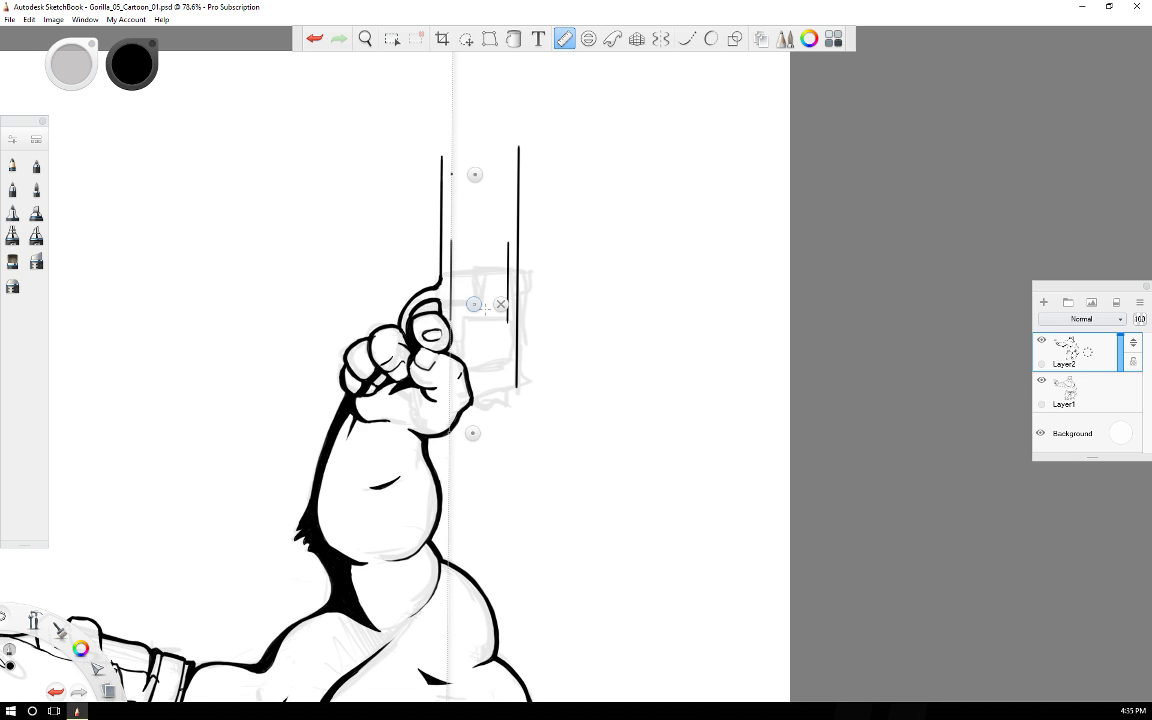
left_click_drag(476, 305, 507, 281)
left_click_drag(485, 112, 483, 221)
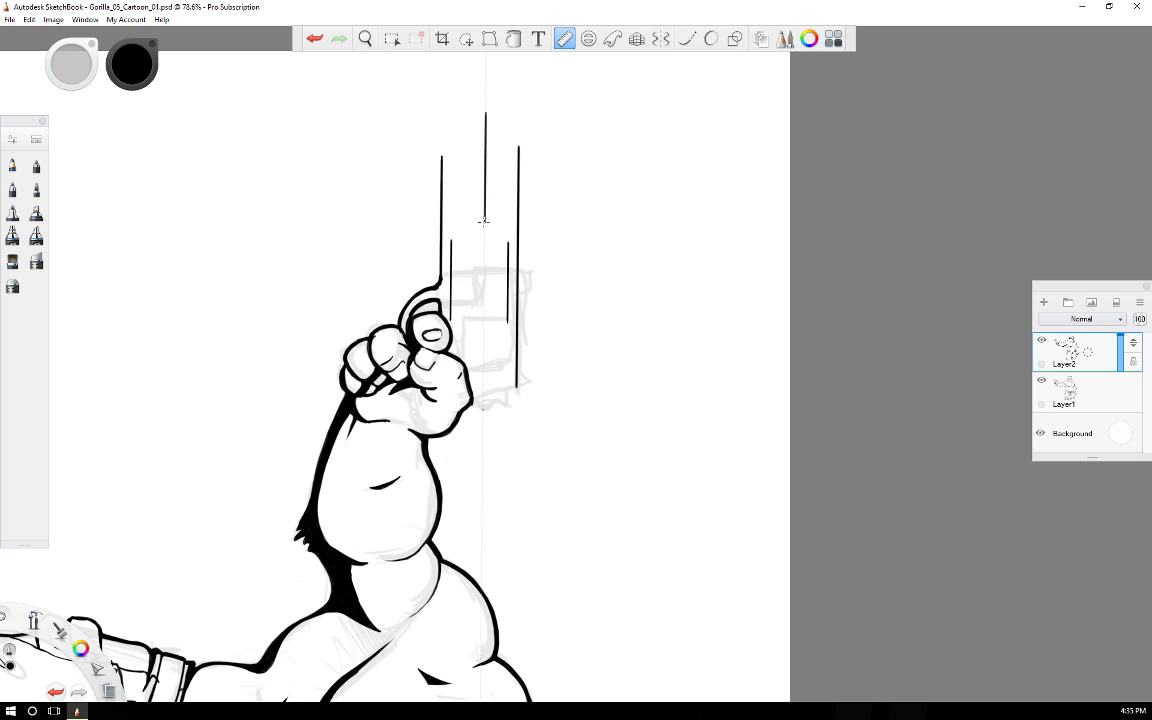
left_click_drag(486, 112, 486, 112)
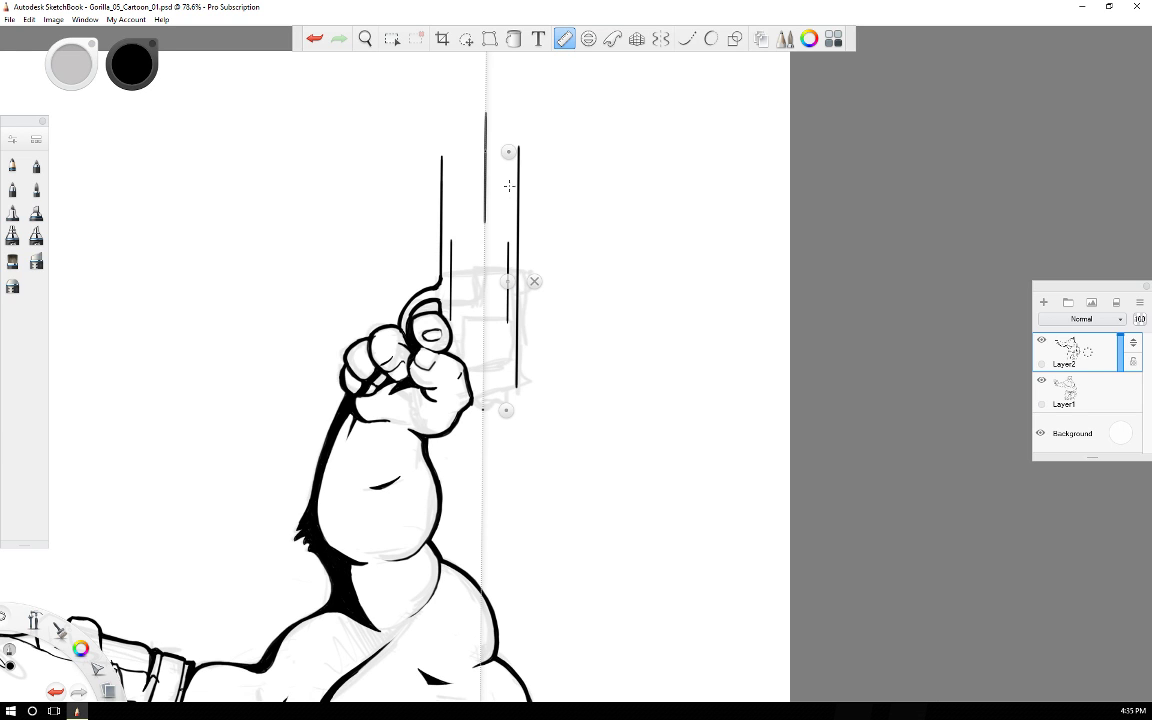
Turn the ruler perpendicular to the barrel and ink the front and rear edges that close the inner rectangle.
left_click_drag(508, 151, 659, 435)
mouse_move(572, 437)
left_mouse_down()
mouse_move(490, 265)
mouse_move(453, 242)
left_mouse_up()
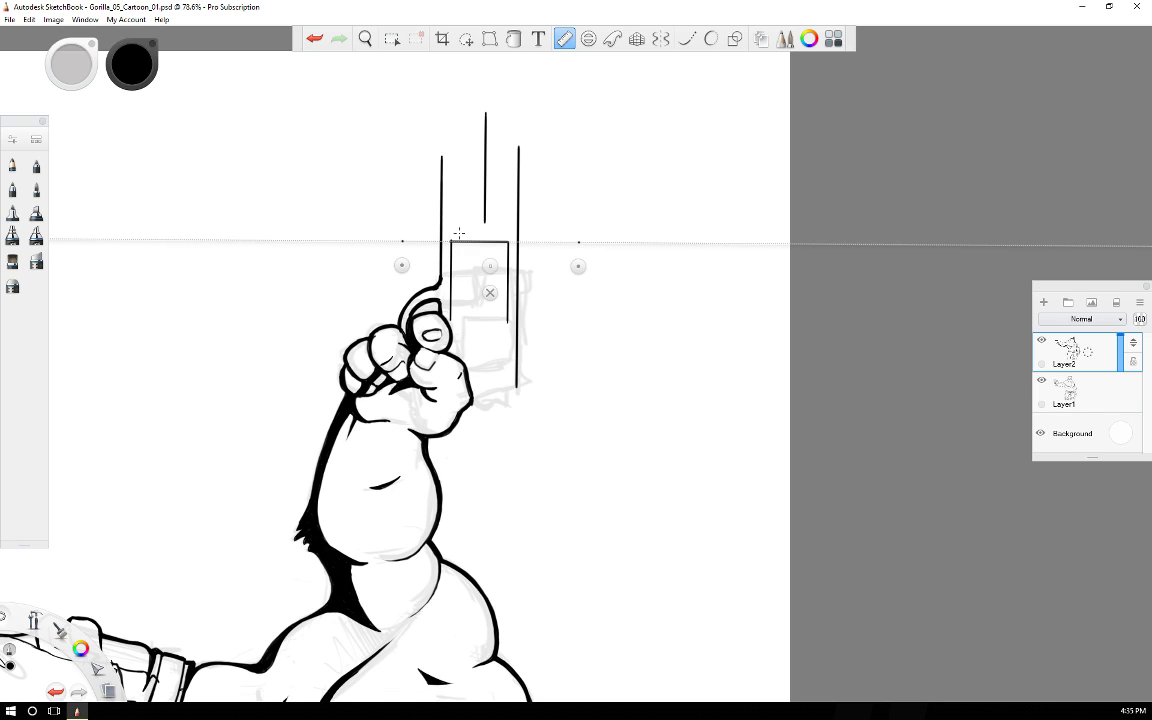
left_click(492, 292)
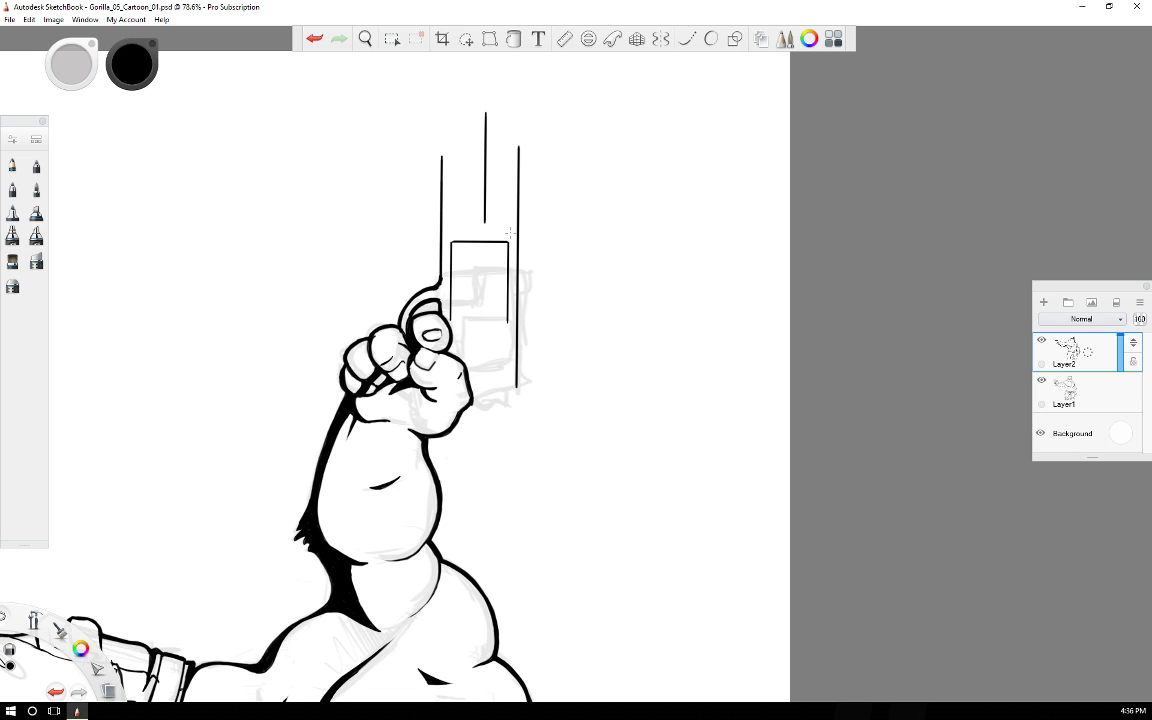
left_click(564, 38)
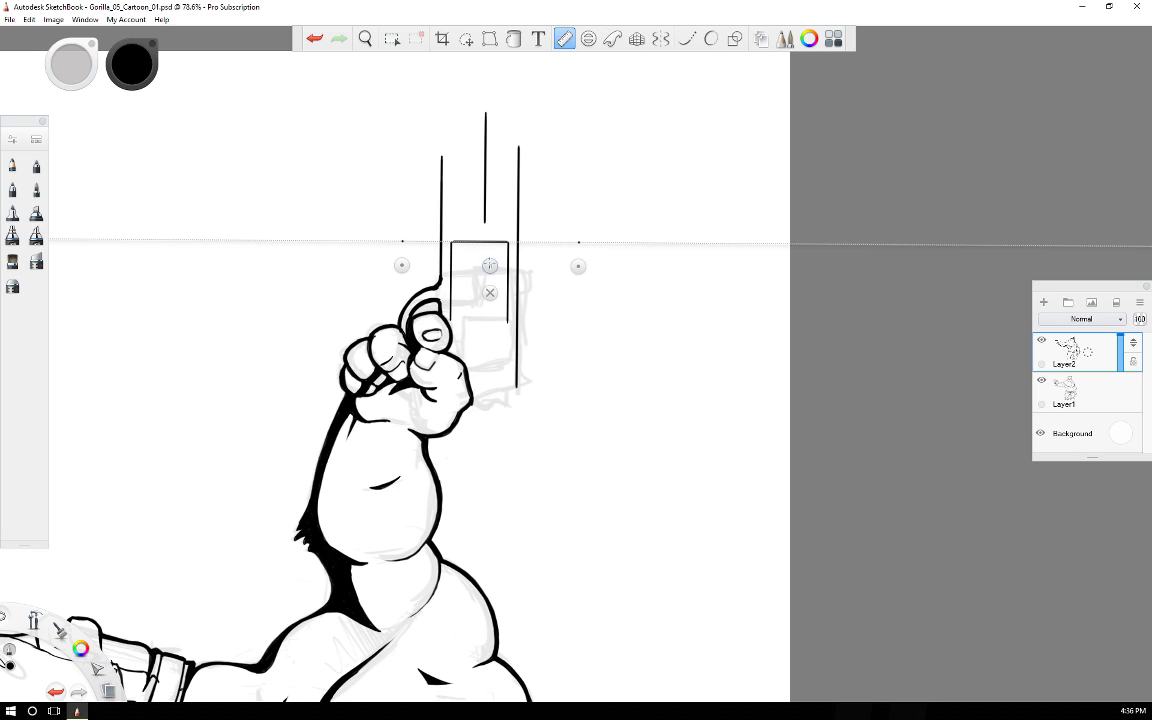
mouse_move(491, 290)
left_mouse_down()
mouse_move(492, 343)
mouse_move(493, 332)
mouse_move(455, 319)
mouse_move(509, 320)
mouse_move(452, 319)
mouse_move(505, 319)
left_mouse_up()
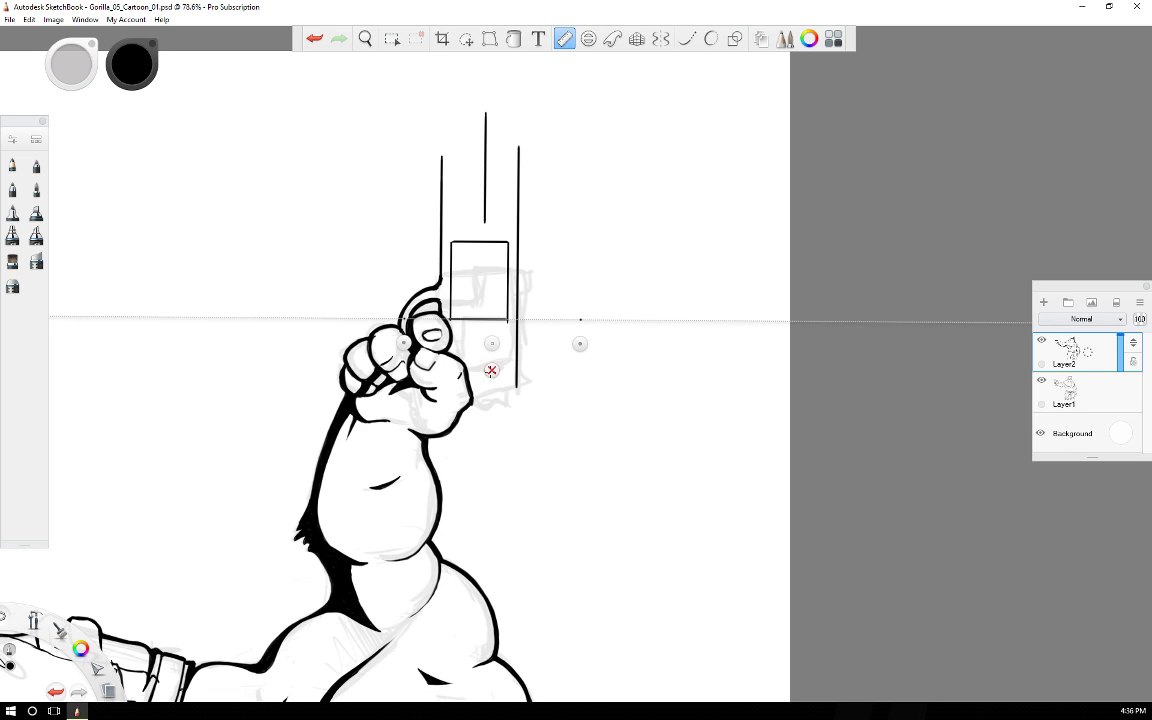
left_click(491, 369)
Turn the canvas upright and, along an ellipse guide, ink a half-round arc on the rear edge of the gun's inner rectangle.
key("Left")
key("Left")
key("Left")
key("Left")
key("Left")
key("Left")
key("Left")
key("Left")
key("Left")
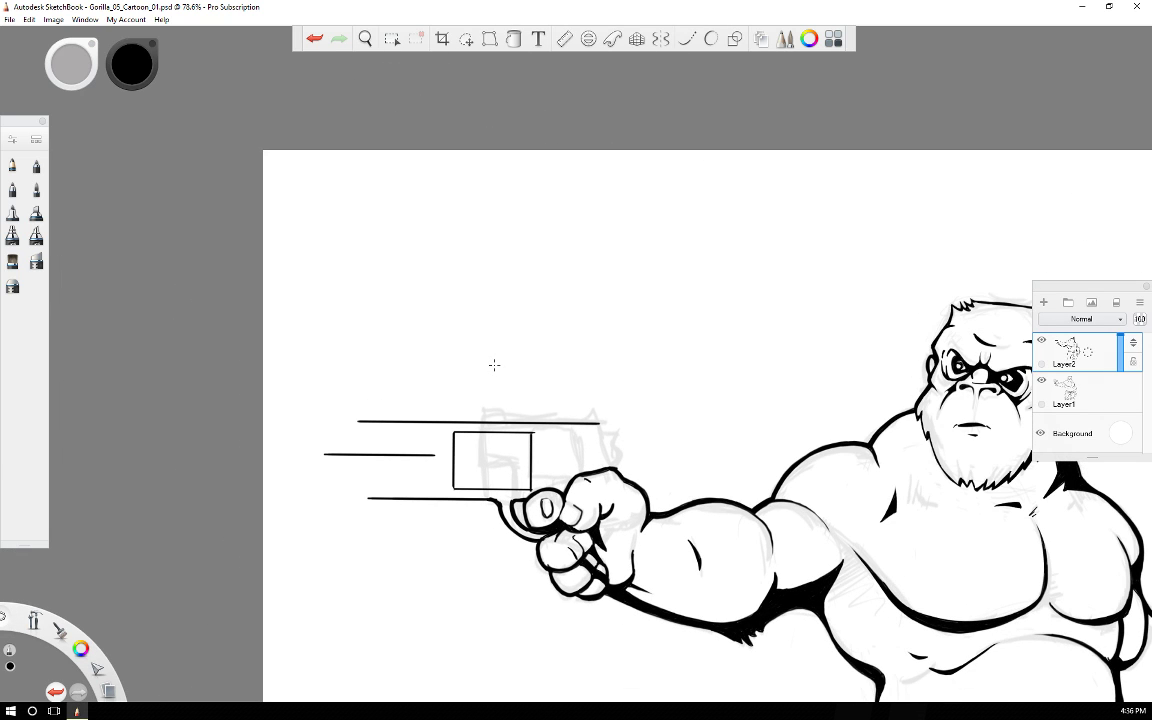
left_click(588, 38)
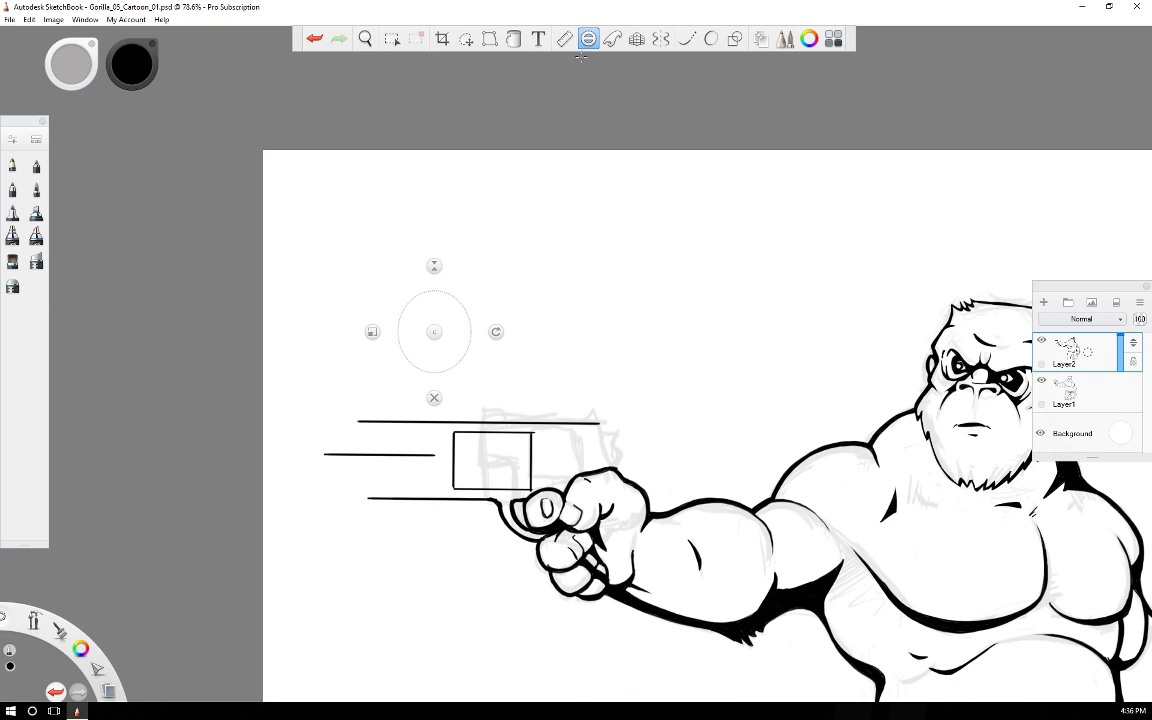
left_click_drag(531, 461, 477, 461)
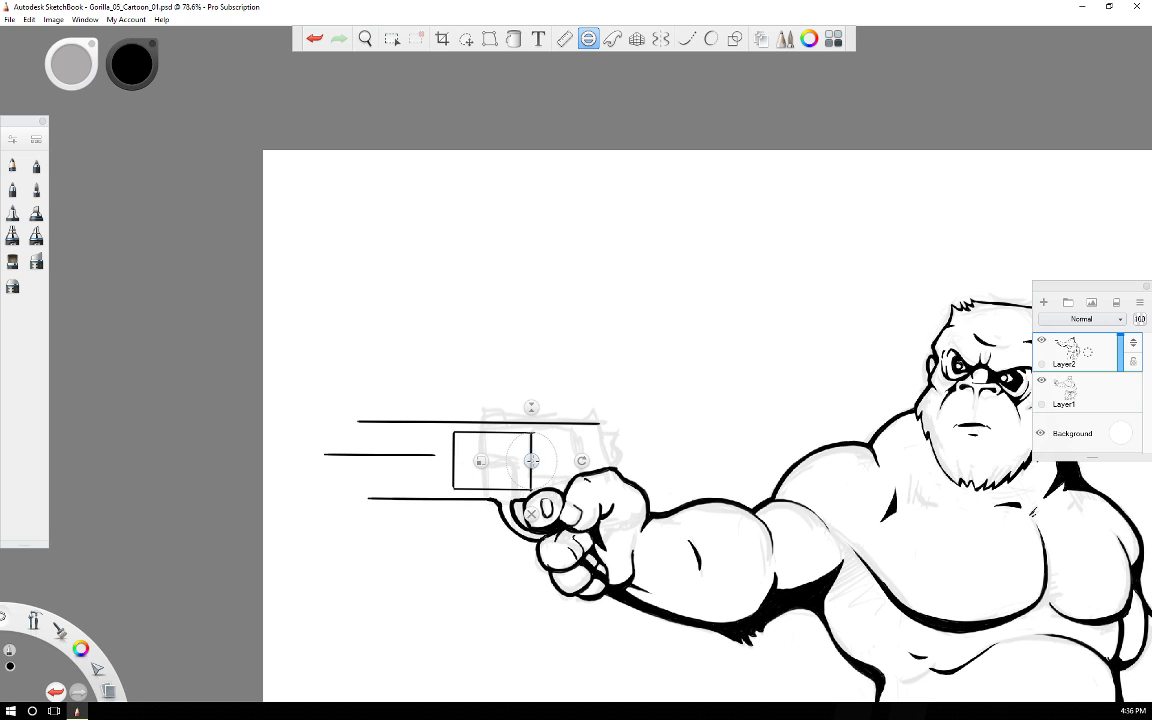
mouse_move(531, 461)
left_mouse_down()
mouse_move(535, 490)
mouse_move(551, 481)
mouse_move(552, 443)
mouse_move(533, 433)
left_mouse_up()
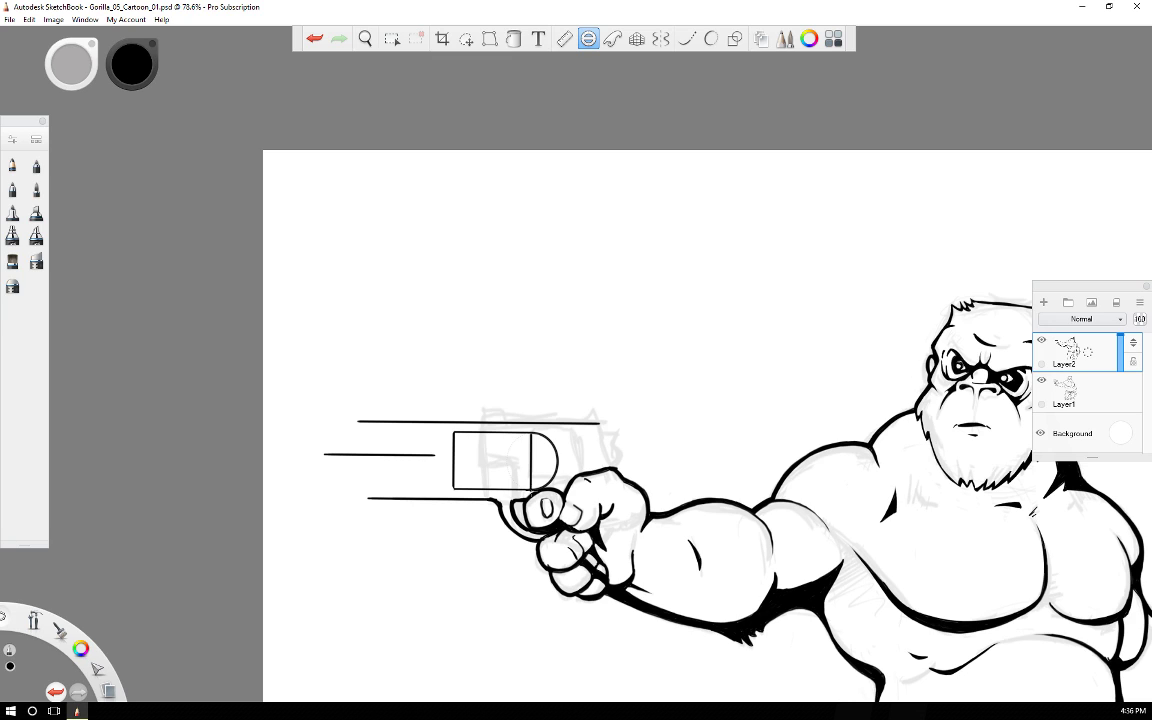
mouse_move(541, 474)
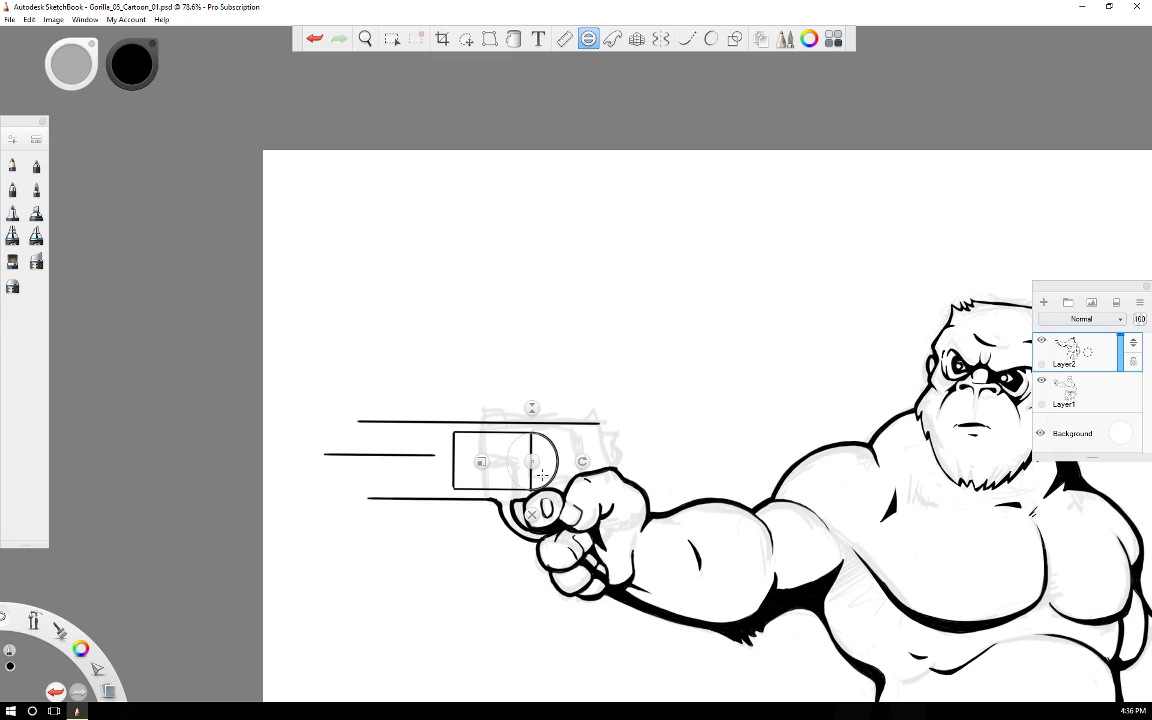
left_click(532, 512)
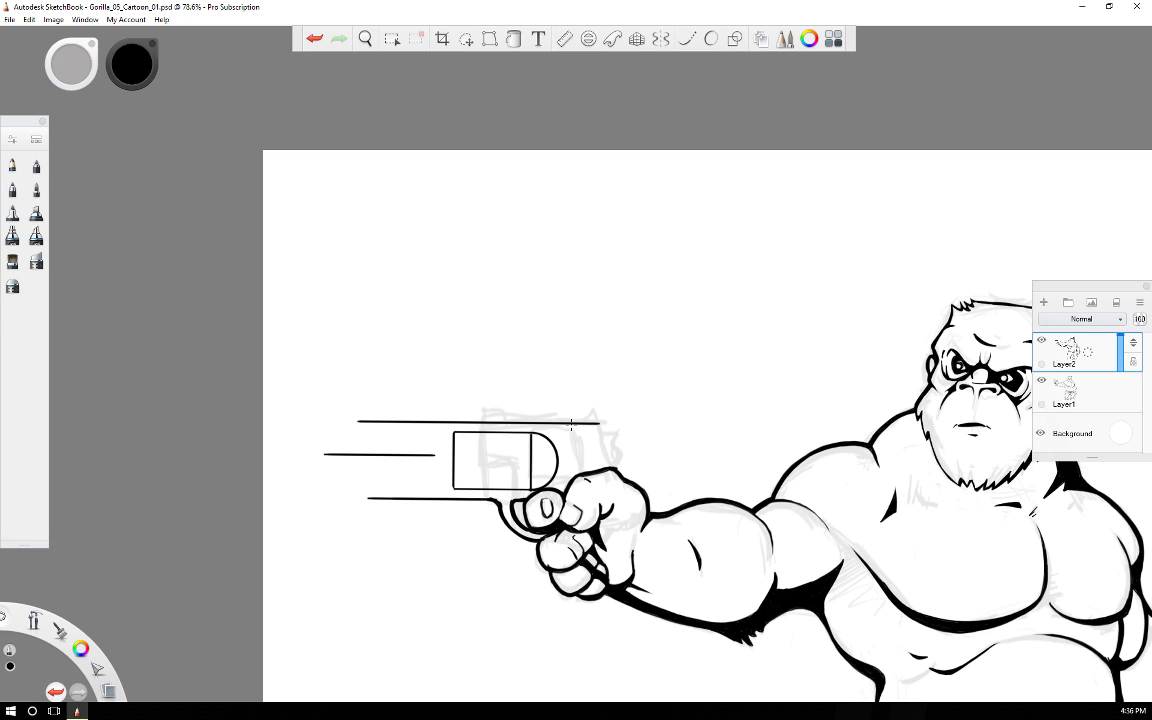
Ink a concave curve down from the gun's upper line to the hand with the ellipse guide, and erase the line's overhanging rear end.
left_click(589, 38)
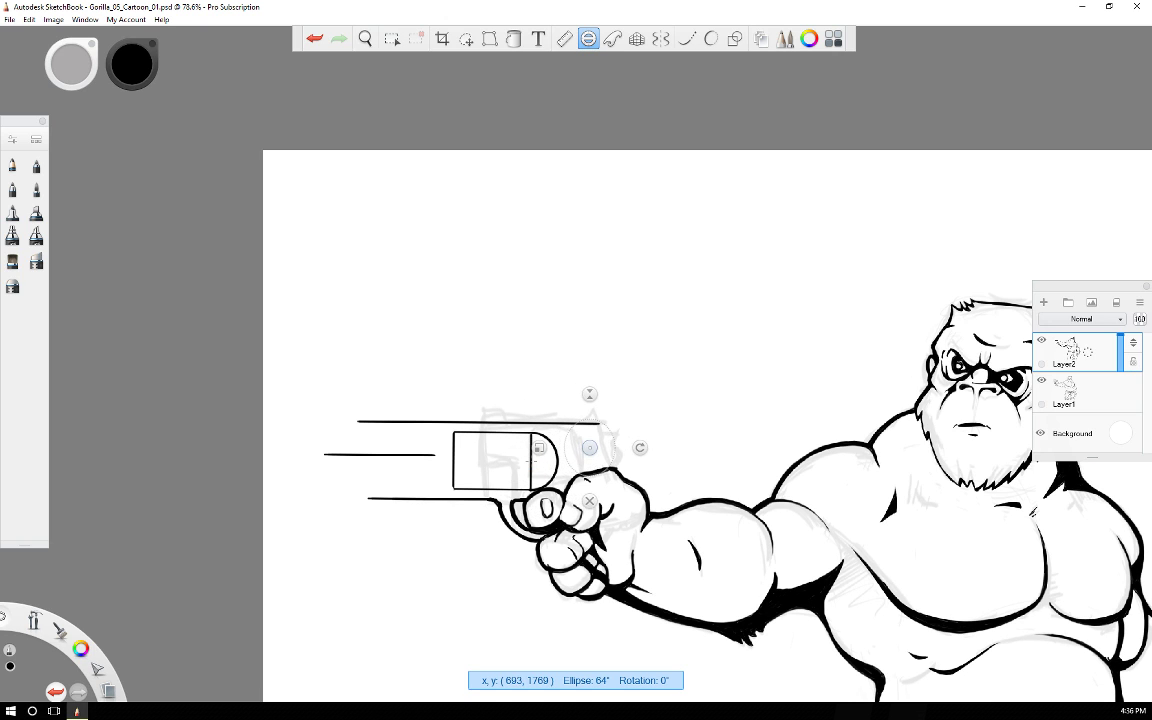
mouse_move(589, 447)
left_mouse_down()
mouse_move(599, 429)
mouse_move(597, 446)
left_mouse_up()
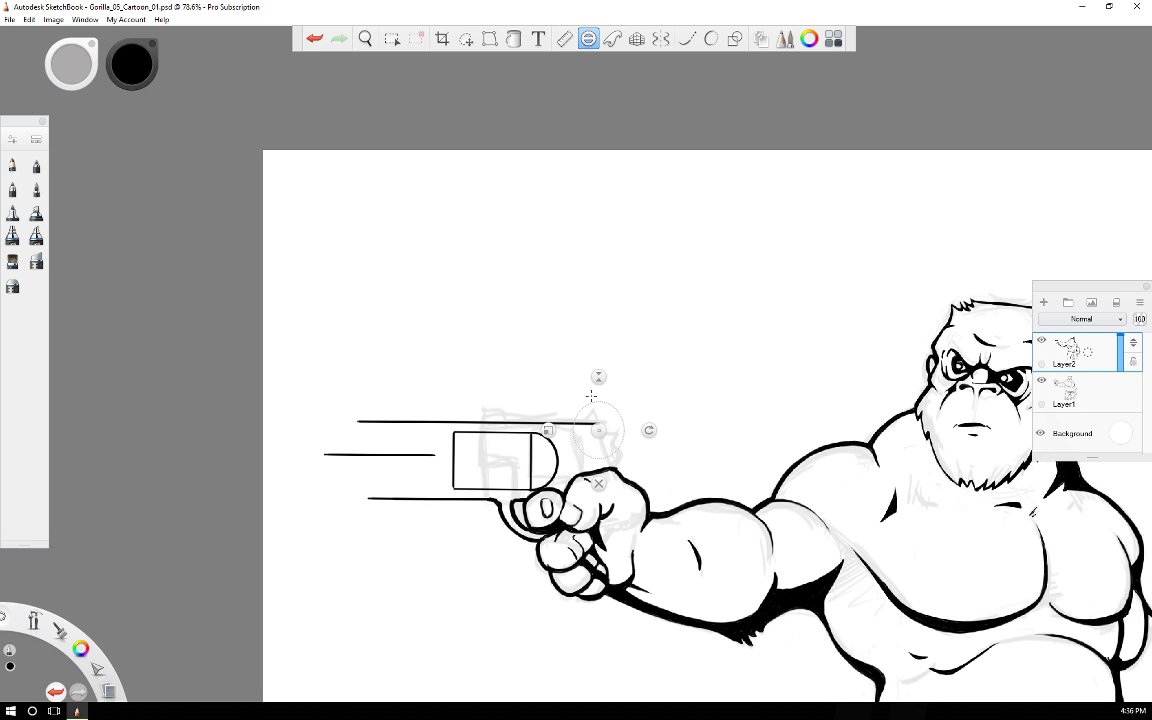
mouse_move(548, 430)
left_mouse_down()
mouse_move(605, 423)
mouse_move(572, 424)
mouse_move(603, 462)
left_mouse_up()
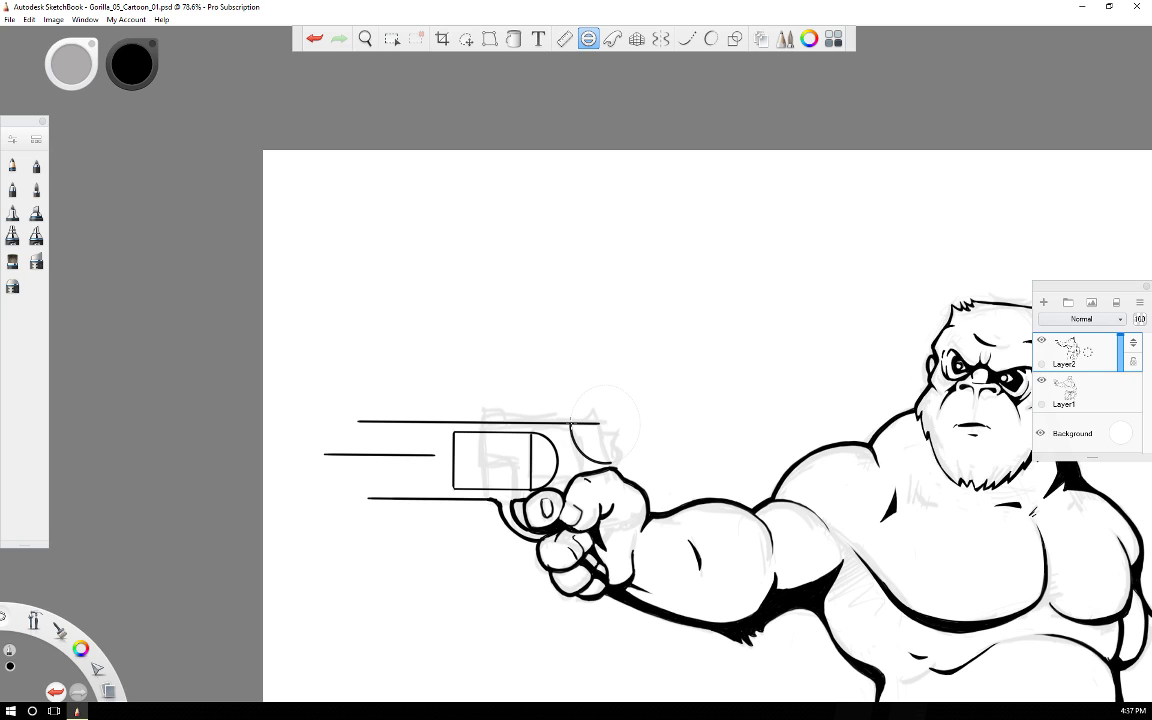
left_click_drag(571, 422, 609, 457)
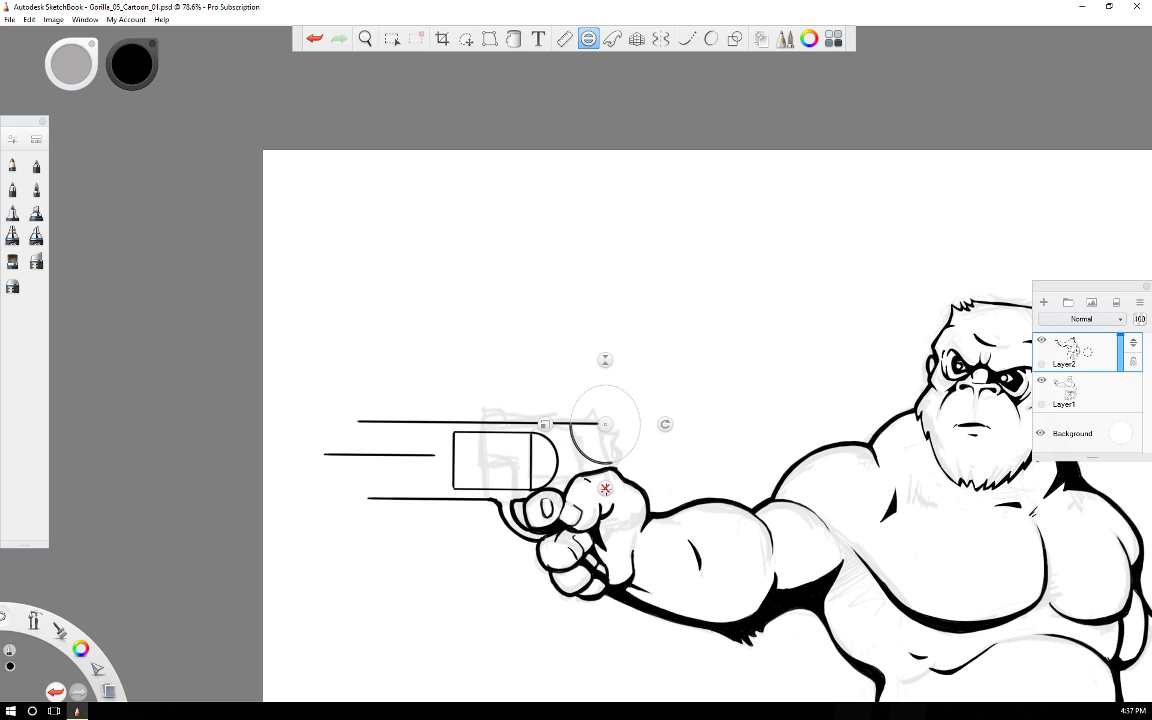
left_click(605, 488)
key("e")
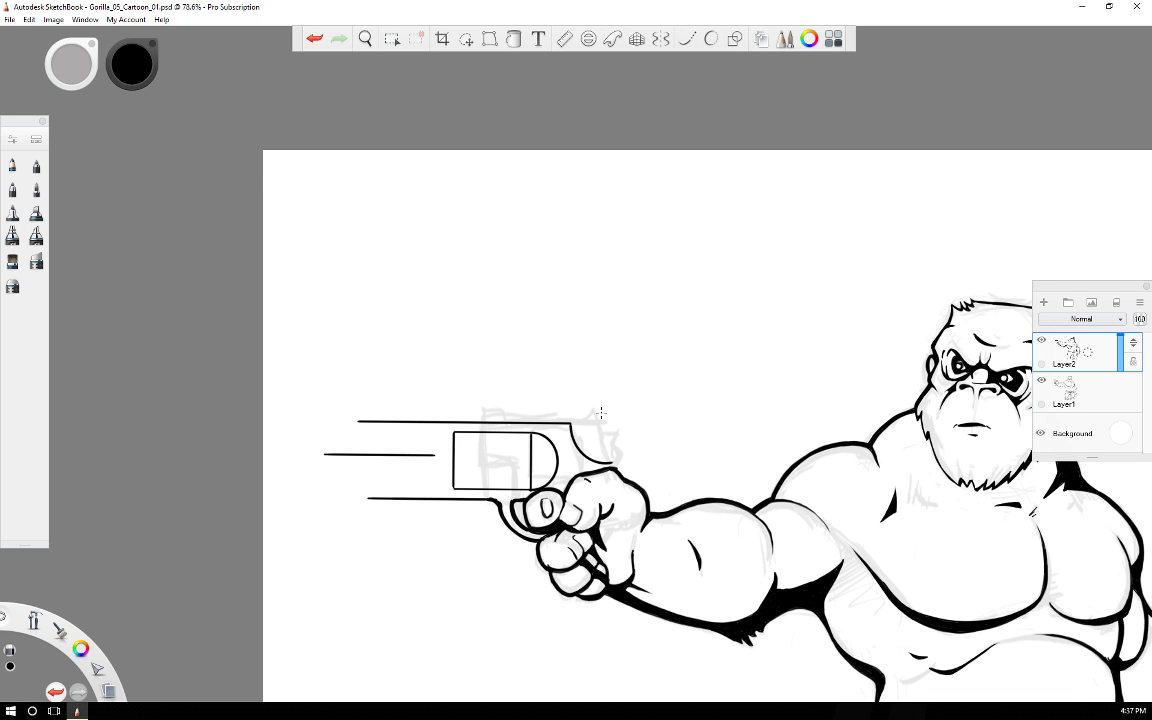
Extend the rear curve into a pointed tip by the hand, thicken the frame's edges and add a short inner line behind the rectangle.
key("Left")
key("Left")
key("Left")
key("Left")
key("Left")
key("Left")
key("Left")
key("Left")
key("Left")
key("Left")
key("Left")
key("Left")
key("Left")
key("Left")
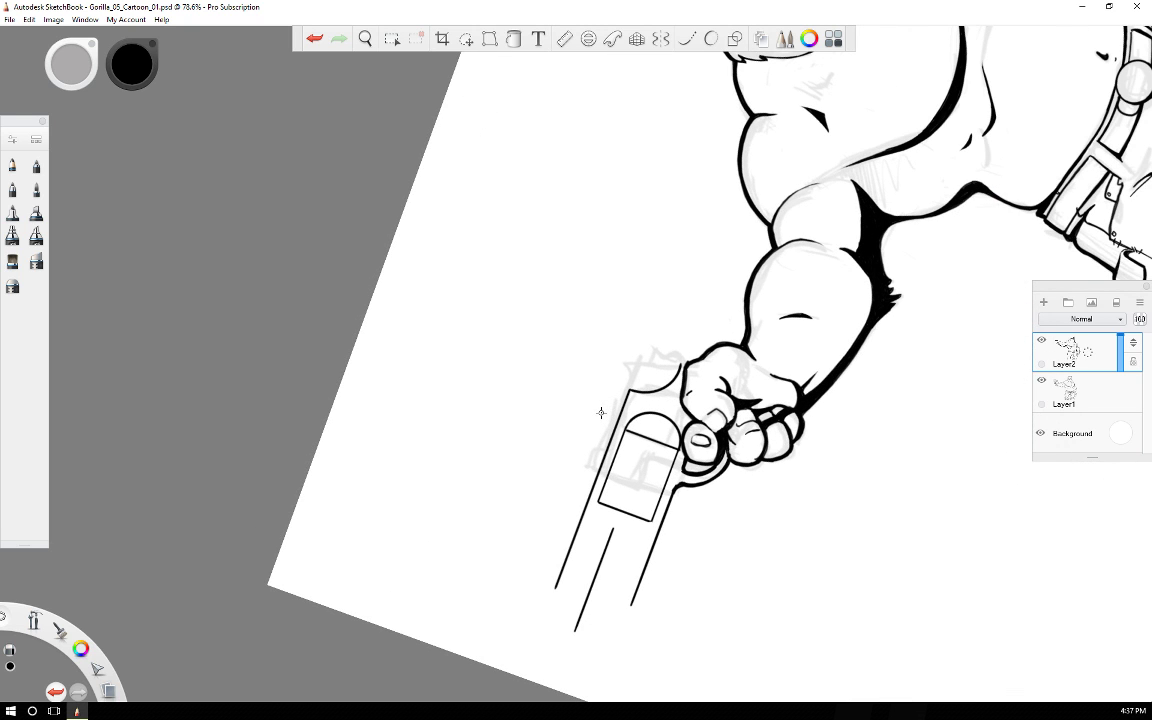
key("e")
Ink a rounded arc at the gun's lower outline ahead of the inner rectangle and erase the outline beyond it.
left_click(588, 40)
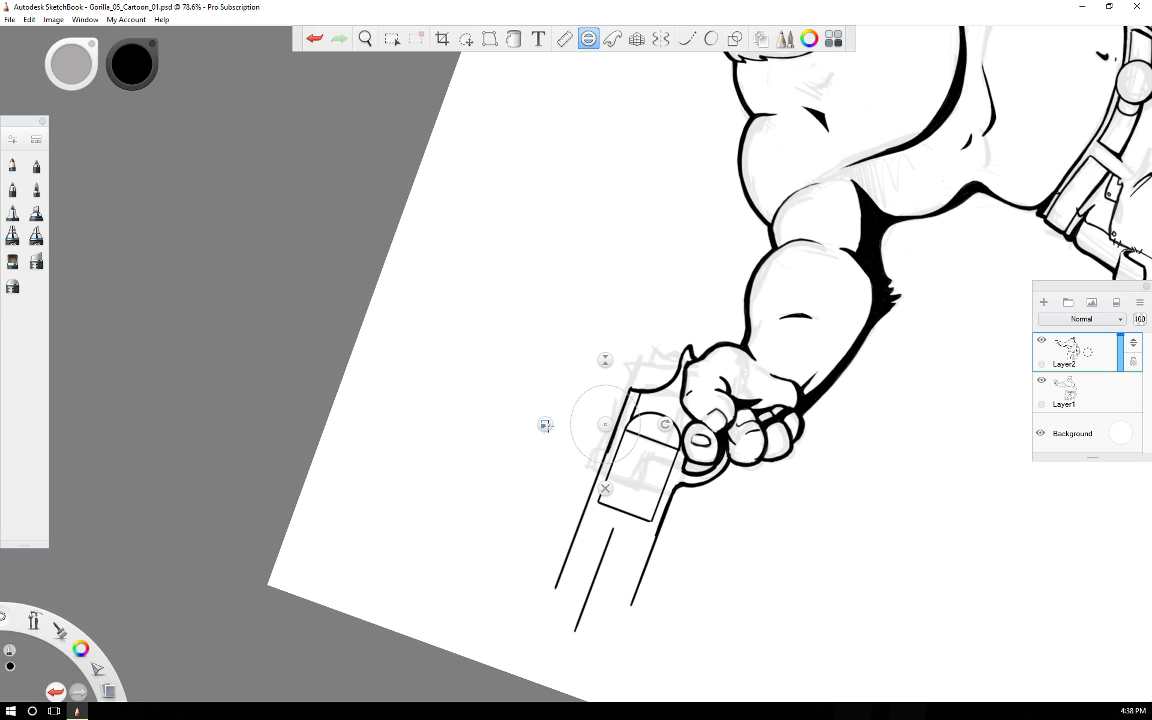
mouse_move(605, 424)
left_mouse_down()
mouse_move(648, 548)
mouse_move(582, 538)
mouse_move(655, 541)
mouse_move(635, 556)
mouse_move(657, 531)
left_mouse_up()
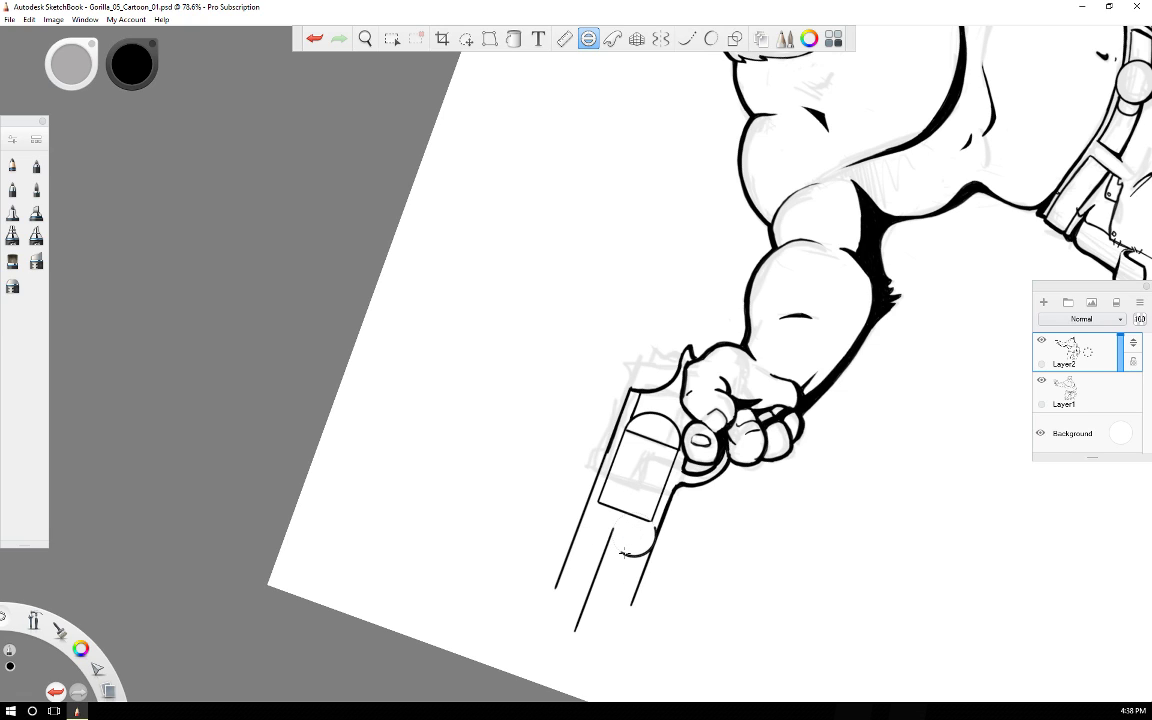
left_click_drag(625, 553, 653, 528)
left_click(635, 579)
key("e")
mouse_move(650, 562)
left_mouse_down()
mouse_move(654, 552)
mouse_move(631, 605)
left_mouse_up()
Undo the last erasure and ink a small circle inside the rounded arc with the ellipse guide.
left_click(589, 38)
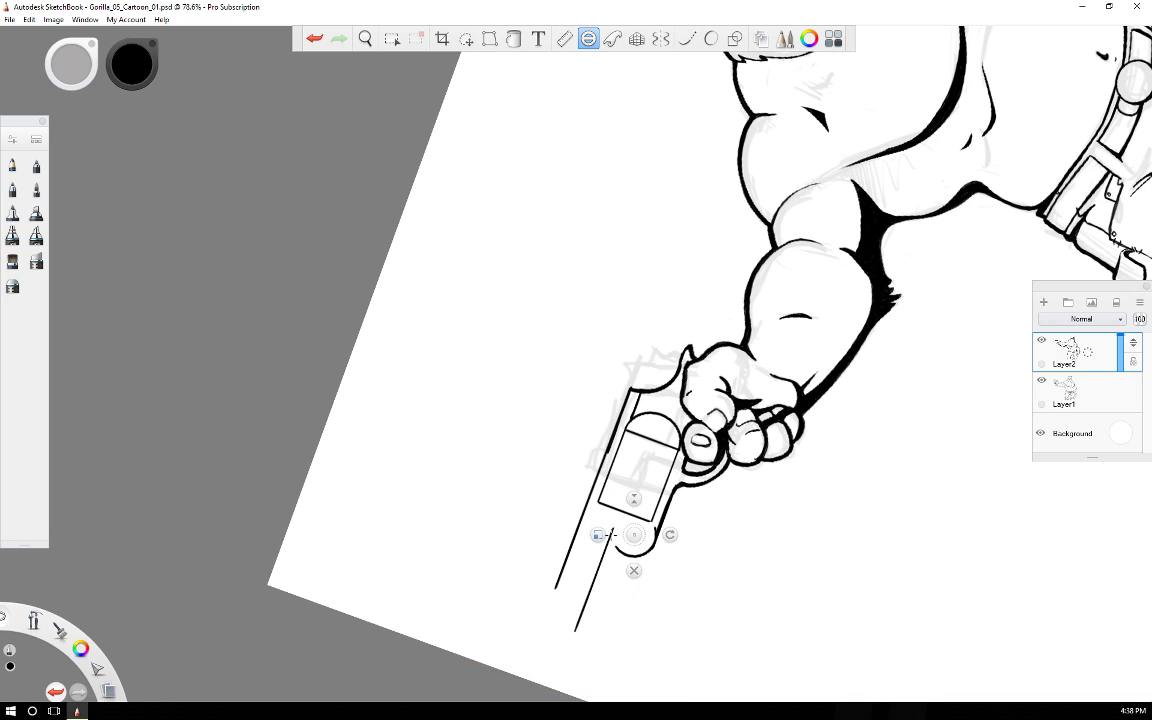
mouse_move(634, 534)
left_mouse_down()
mouse_move(626, 544)
mouse_move(634, 536)
left_mouse_up()
left_click(315, 39)
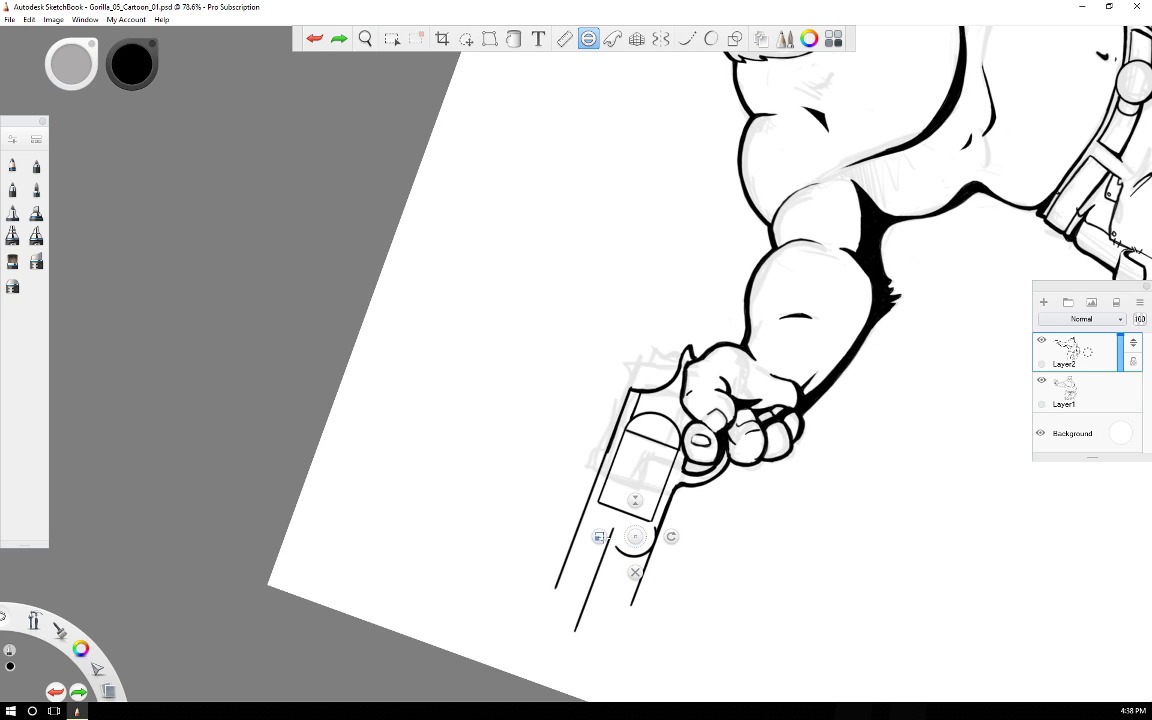
mouse_move(598, 537)
left_mouse_down()
mouse_move(604, 548)
mouse_move(596, 536)
left_mouse_up()
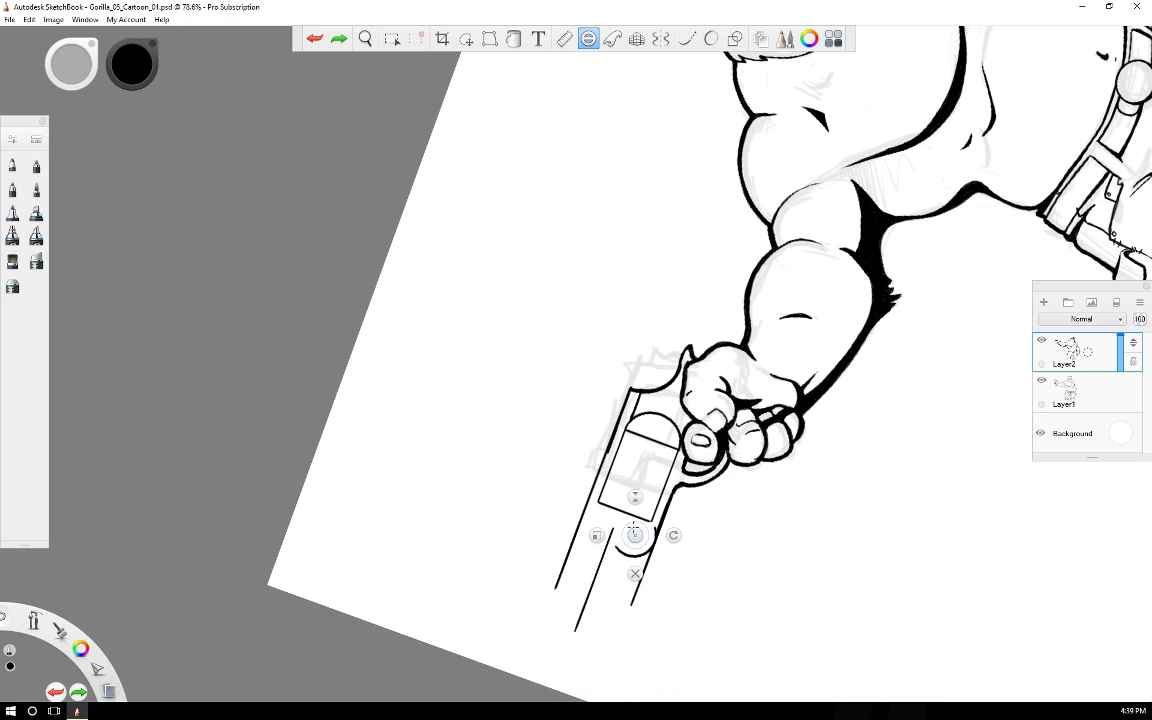
key("Right")
key("Right")
key("Left")
key("Left")
key("Left")
key("Right")
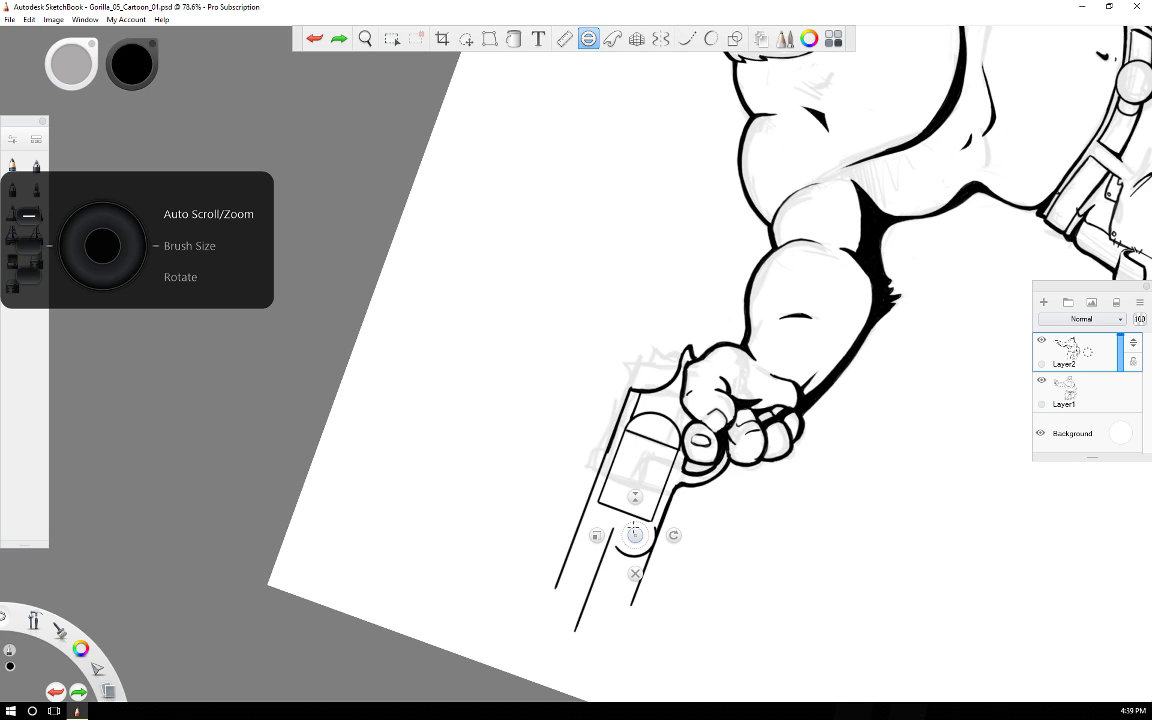
scroll(633, 528, "down", 3)
scroll(633, 528, "up", 7)
scroll(633, 528, "up", 11)
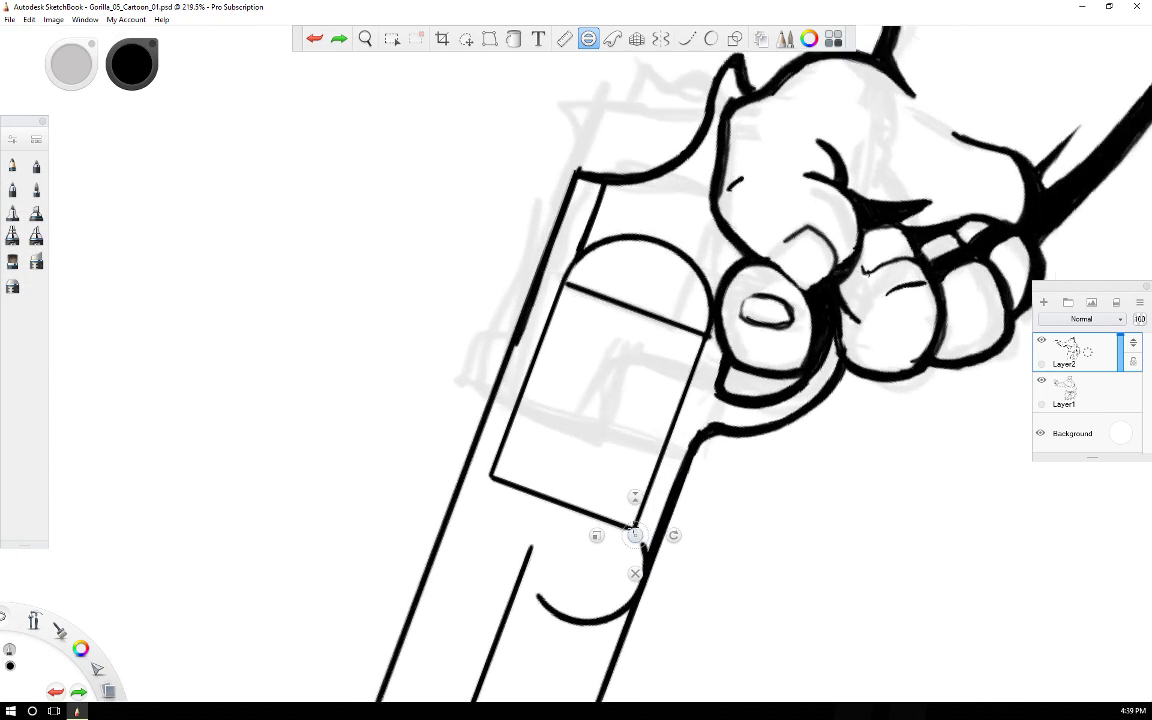
mouse_move(636, 535)
left_mouse_down()
mouse_move(576, 578)
mouse_move(520, 578)
mouse_move(578, 571)
mouse_move(548, 580)
left_mouse_up()
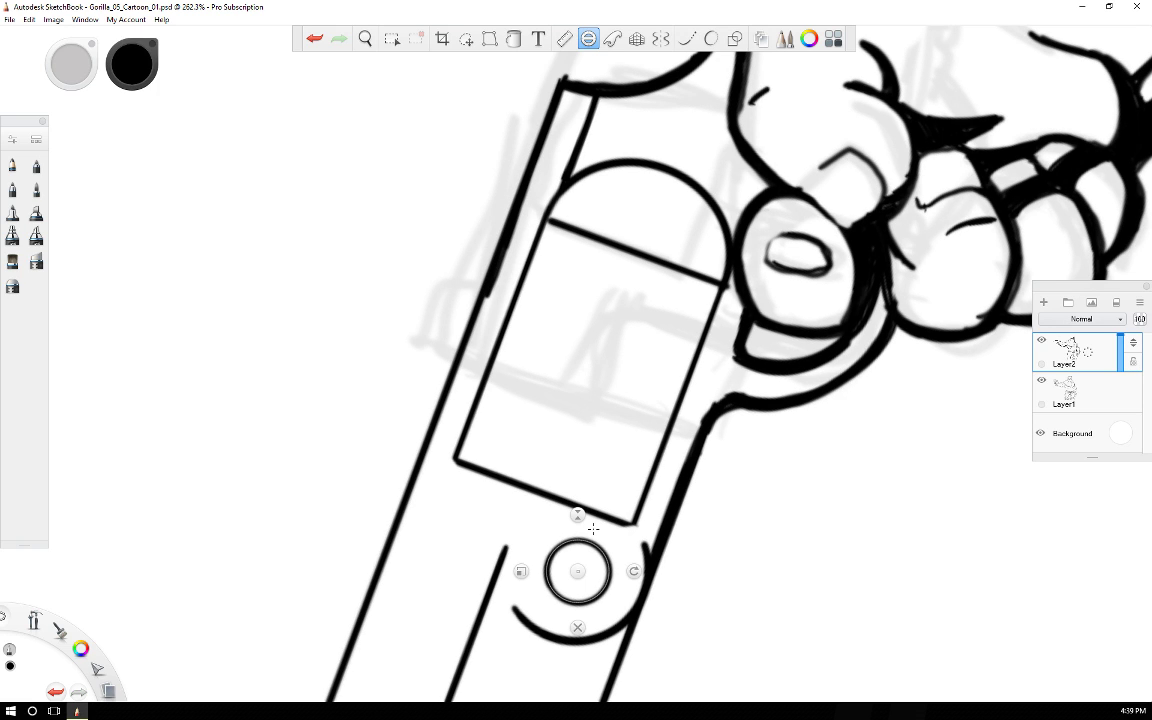
left_click(578, 626)
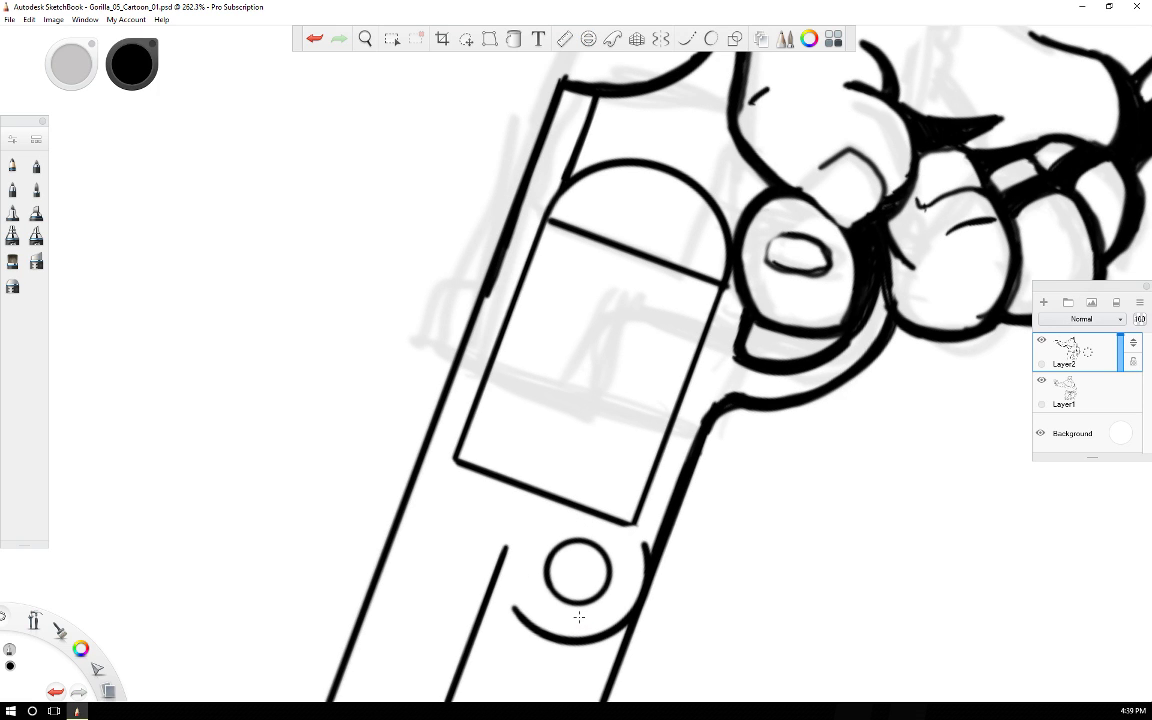
Rule a slanted slot line across the small circle to make it a screw head, and dismiss the ruler.
left_click(567, 41)
left_click_drag(579, 344, 563, 439)
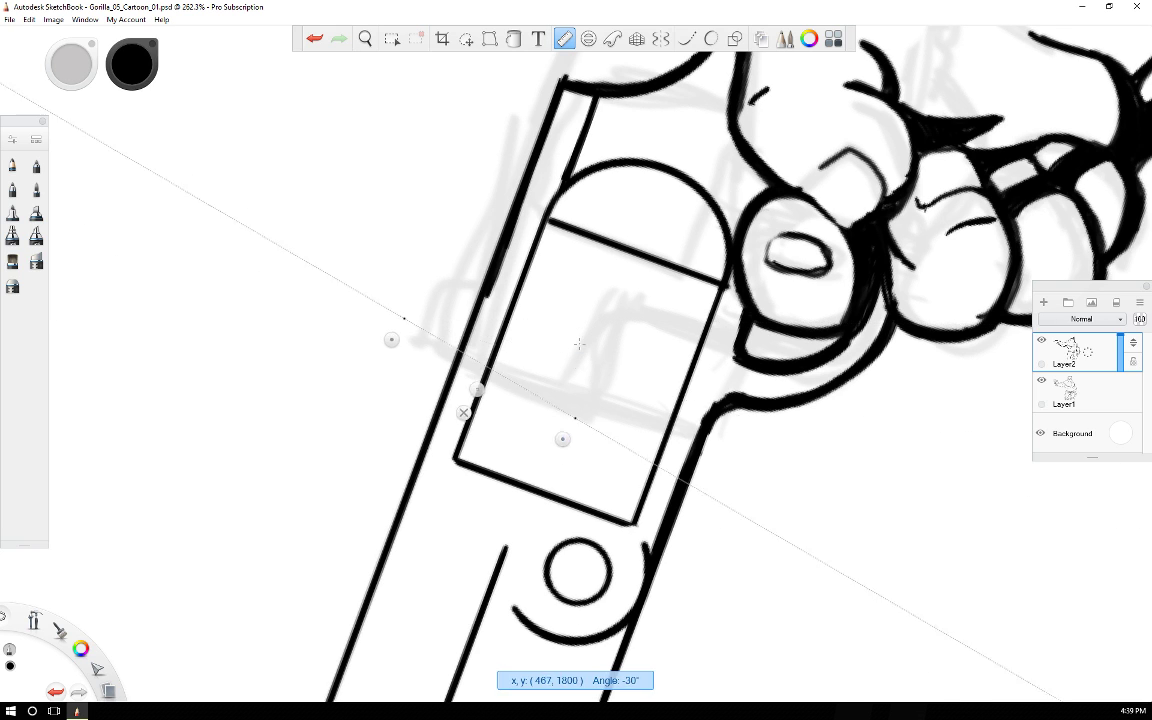
mouse_move(476, 388)
left_mouse_down()
mouse_move(504, 501)
mouse_move(545, 578)
mouse_move(604, 591)
mouse_move(556, 556)
mouse_move(601, 593)
left_mouse_up()
left_click_drag(553, 554, 601, 594)
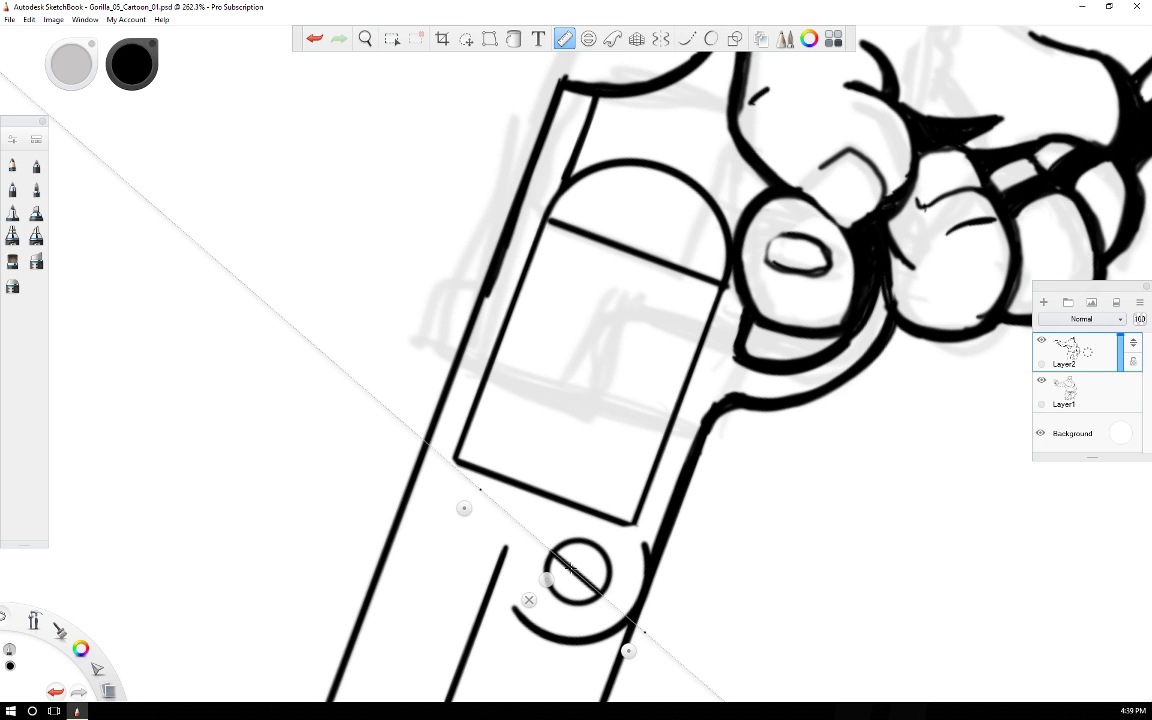
left_click(528, 599)
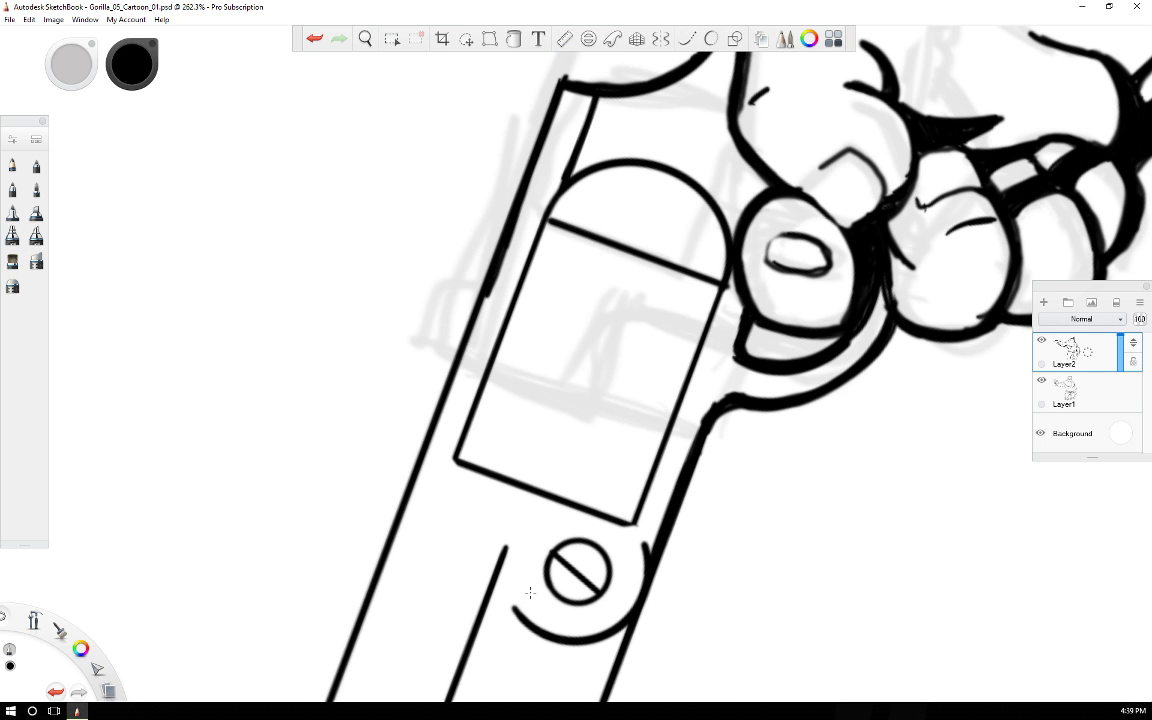
Erase the gun's lower outline ahead of the rounded screw housing.
scroll(530, 593, "down", 10)
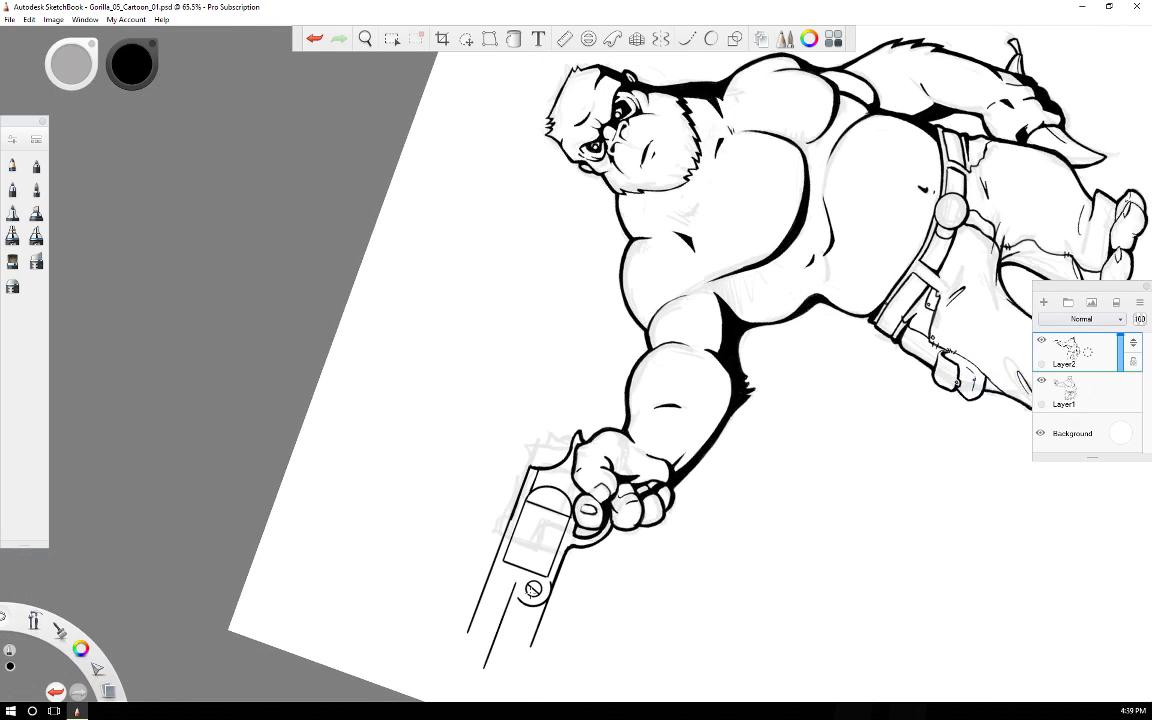
scroll(533, 590, "up", 1)
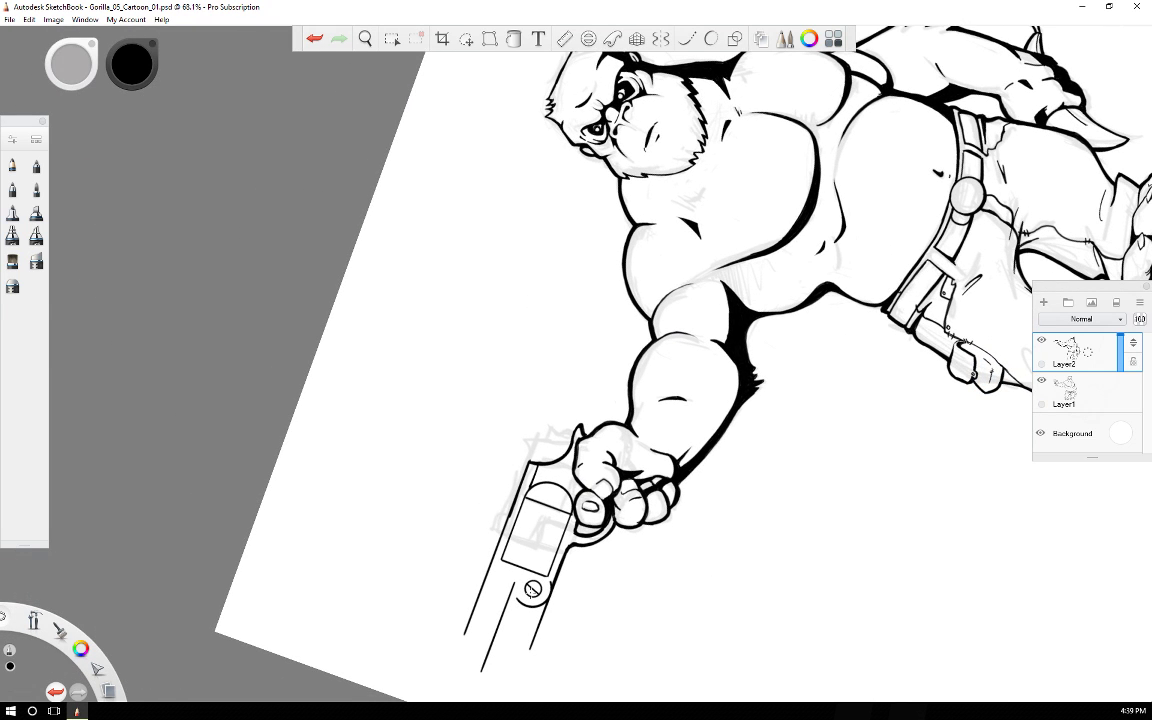
left_click_drag(605, 559, 618, 396)
key("e")
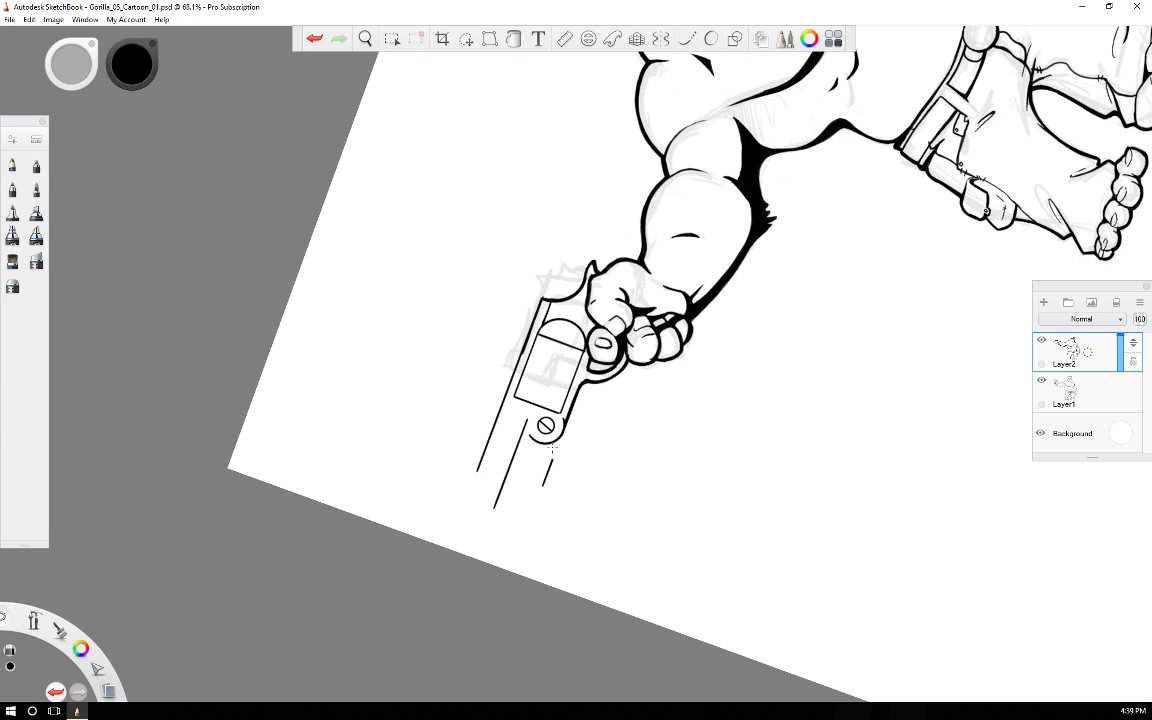
left_click_drag(553, 452, 544, 482)
key("e")
Rule a short angled line from the rounded screw housing towards the barrel's lower line, and dismiss the ruler.
left_click(564, 39)
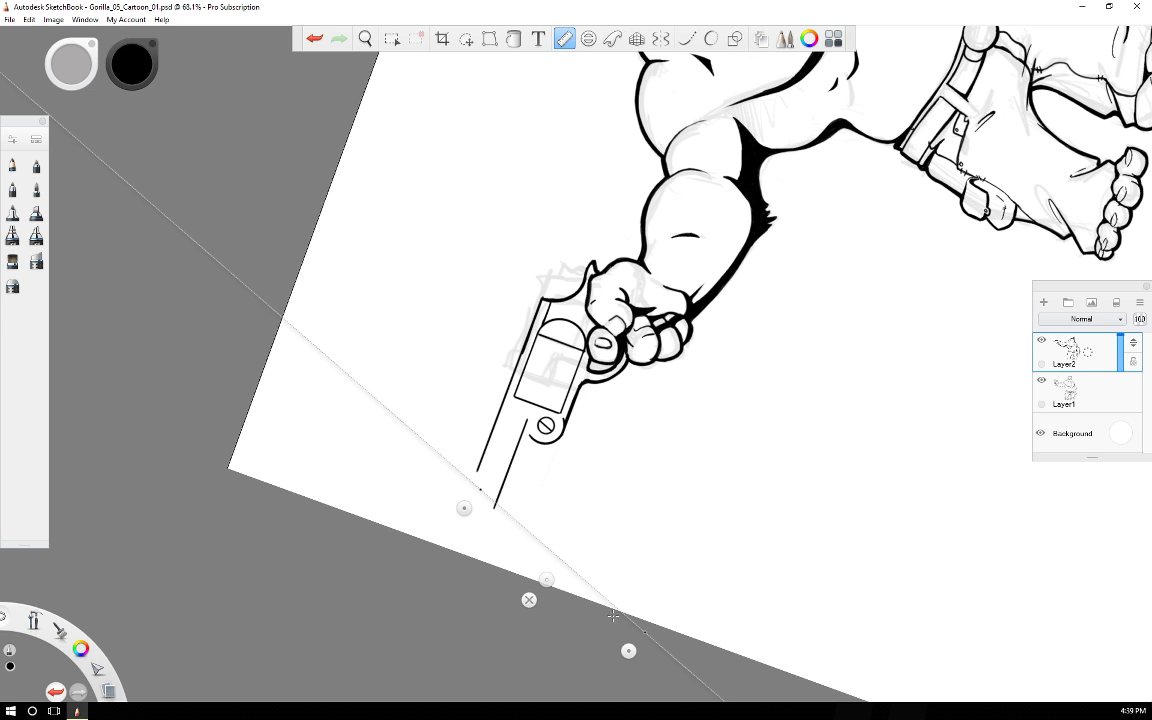
left_click_drag(628, 653, 495, 505)
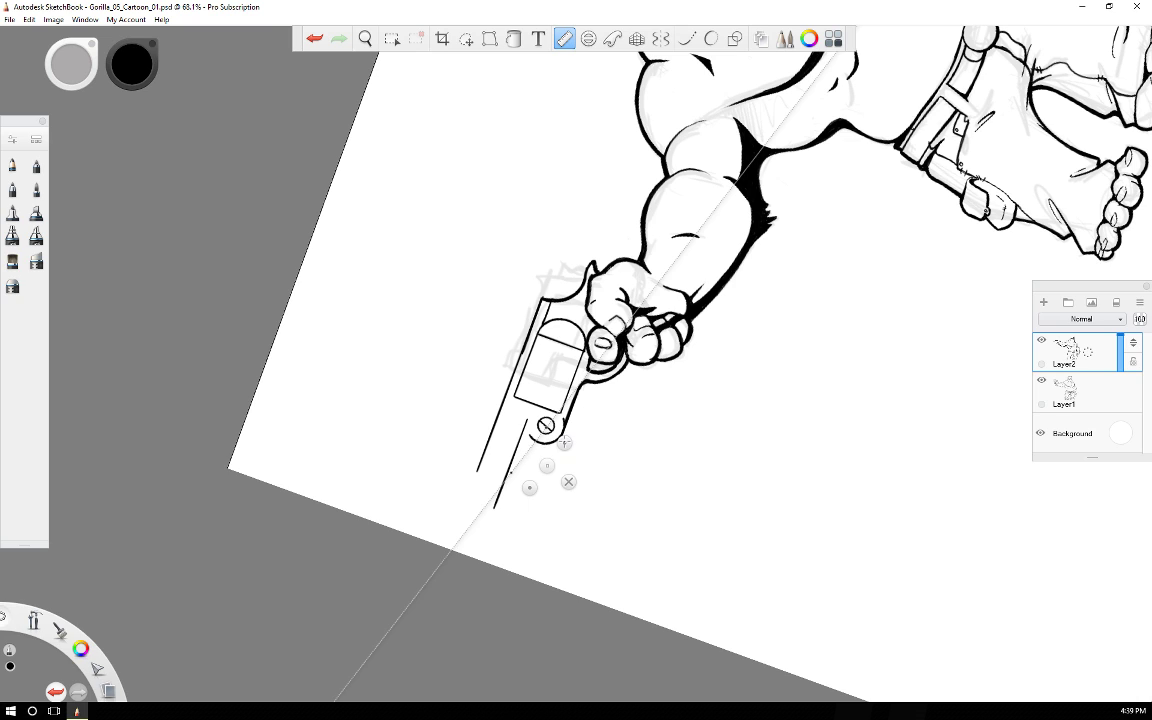
mouse_move(564, 442)
left_mouse_down()
mouse_move(539, 480)
mouse_move(531, 461)
mouse_move(542, 446)
left_mouse_up()
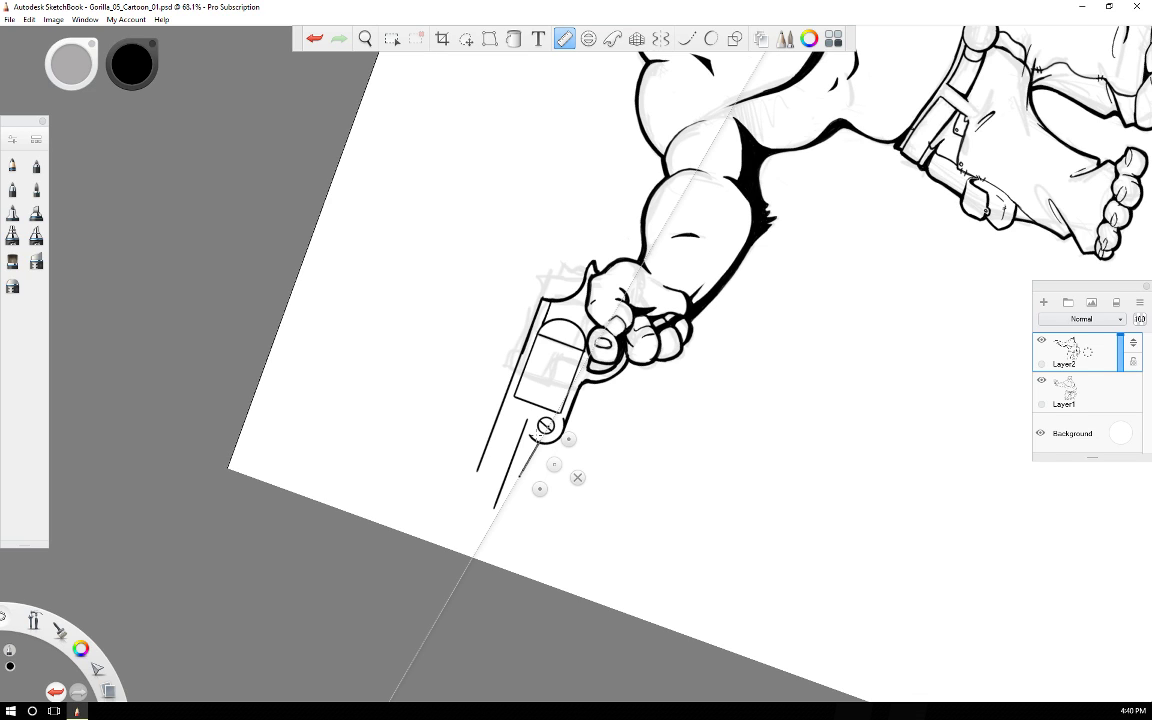
left_click(577, 477)
key("e")
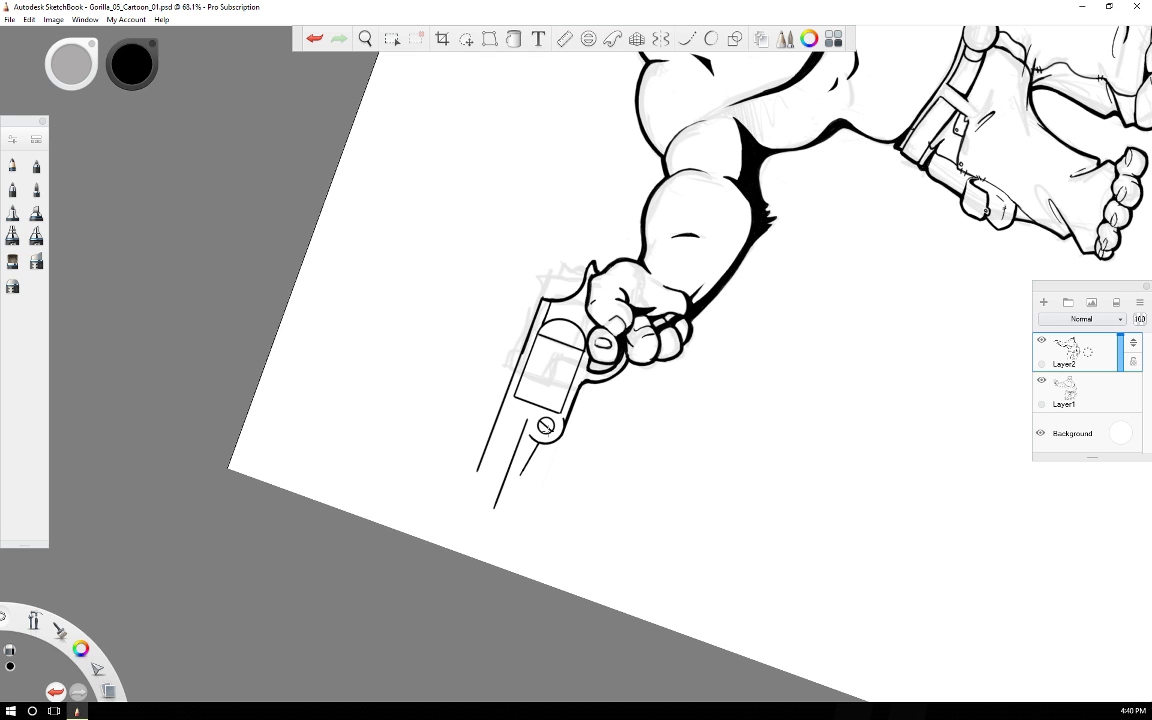
Turn the canvas upright and ink a short stroke joining the front end of the angled line to the barrel's lower line.
key("Right")
key("Right")
key("Right")
key("Right")
key("Right")
key("Right")
key("Right")
key("Right")
key("Right")
key("Right")
key("Right")
key("Right")
key("Right")
key("Right")
key("Right")
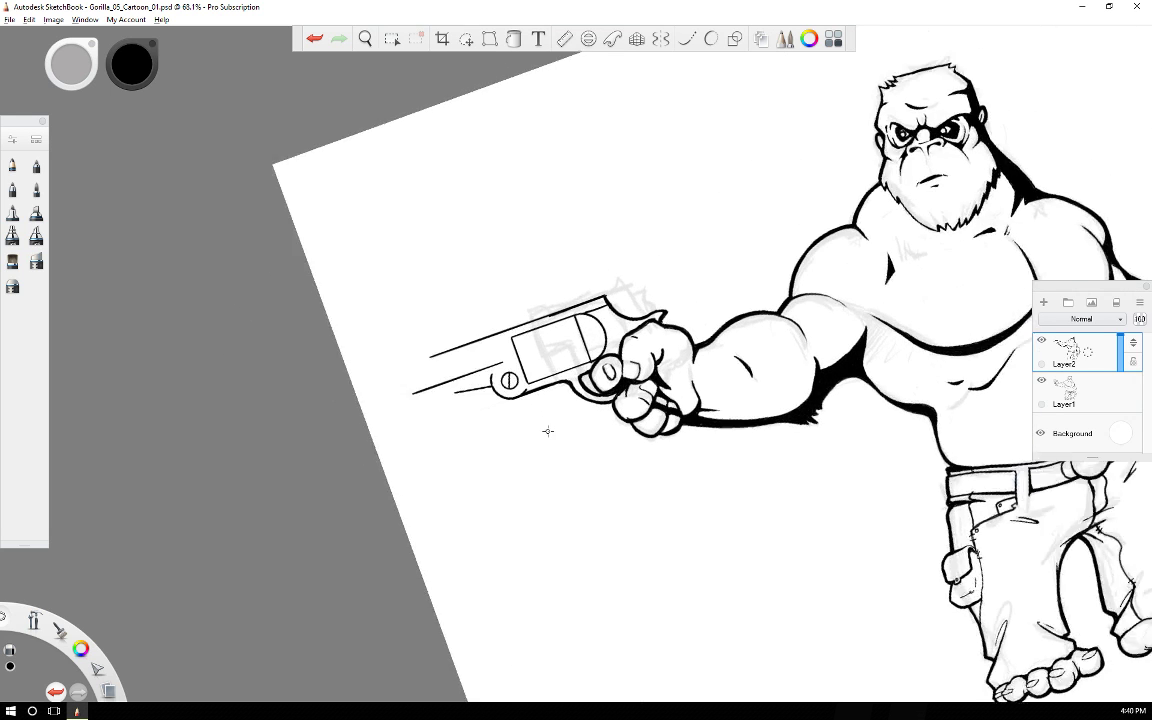
key("Left")
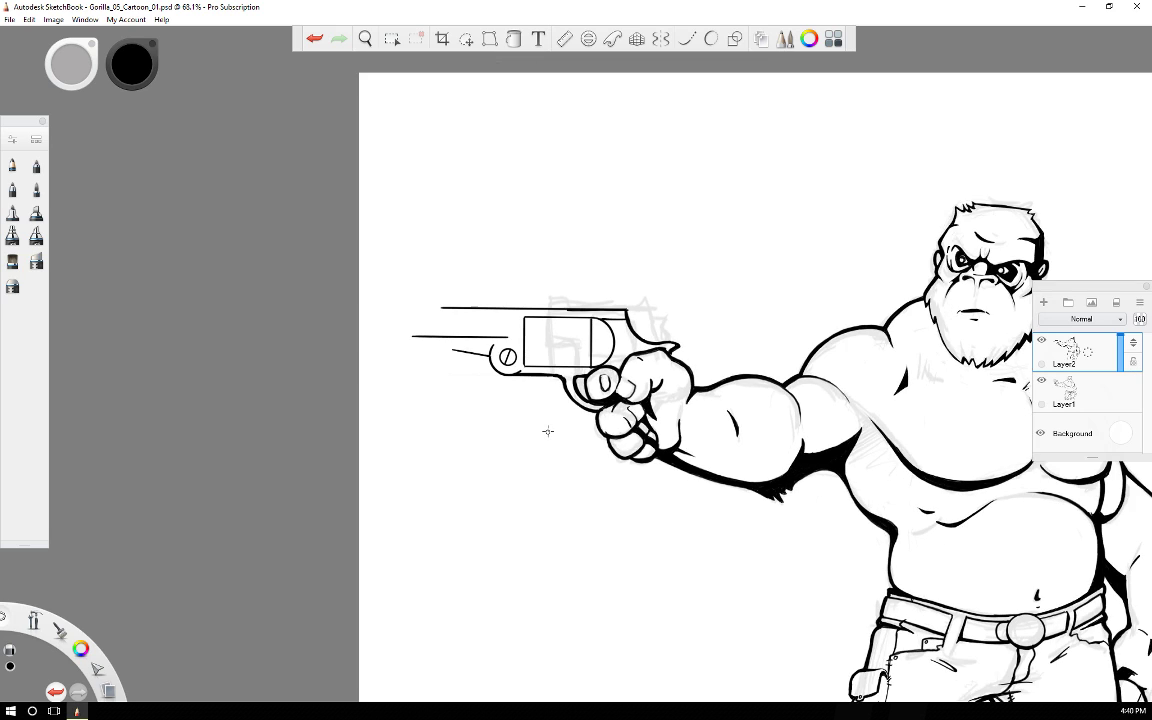
key("e")
left_click_drag(453, 349, 450, 337)
left_click(588, 40)
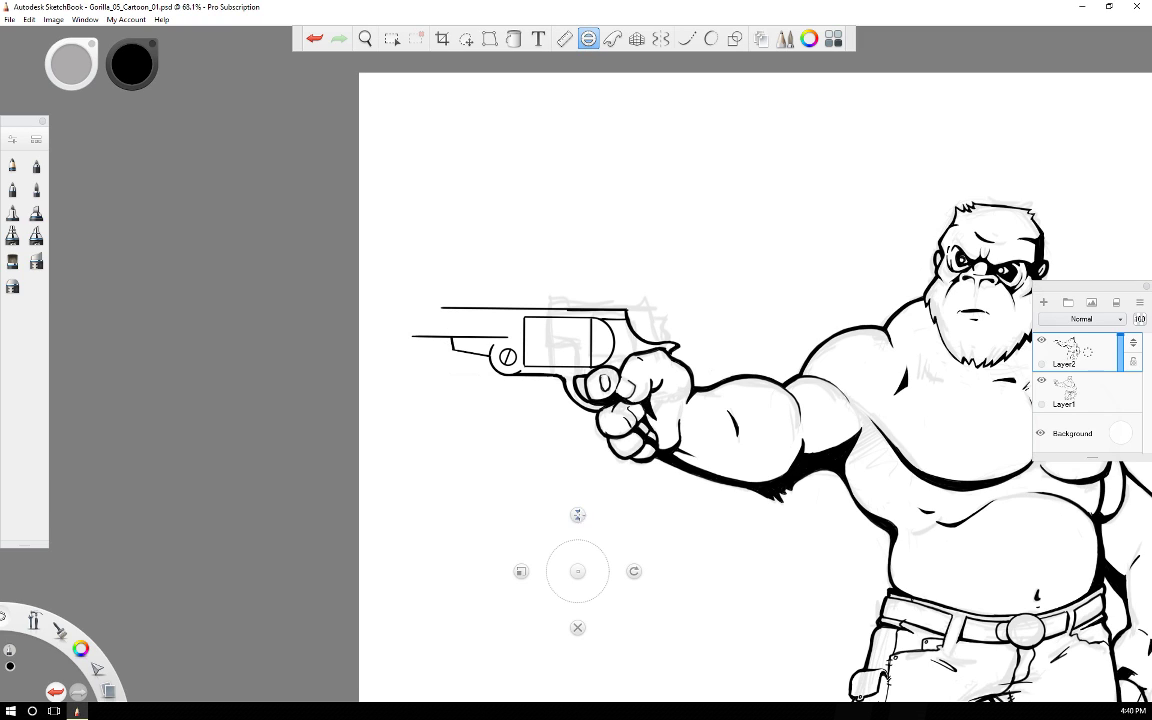
left_click_drag(578, 515, 578, 455)
left_click_drag(578, 571, 473, 311)
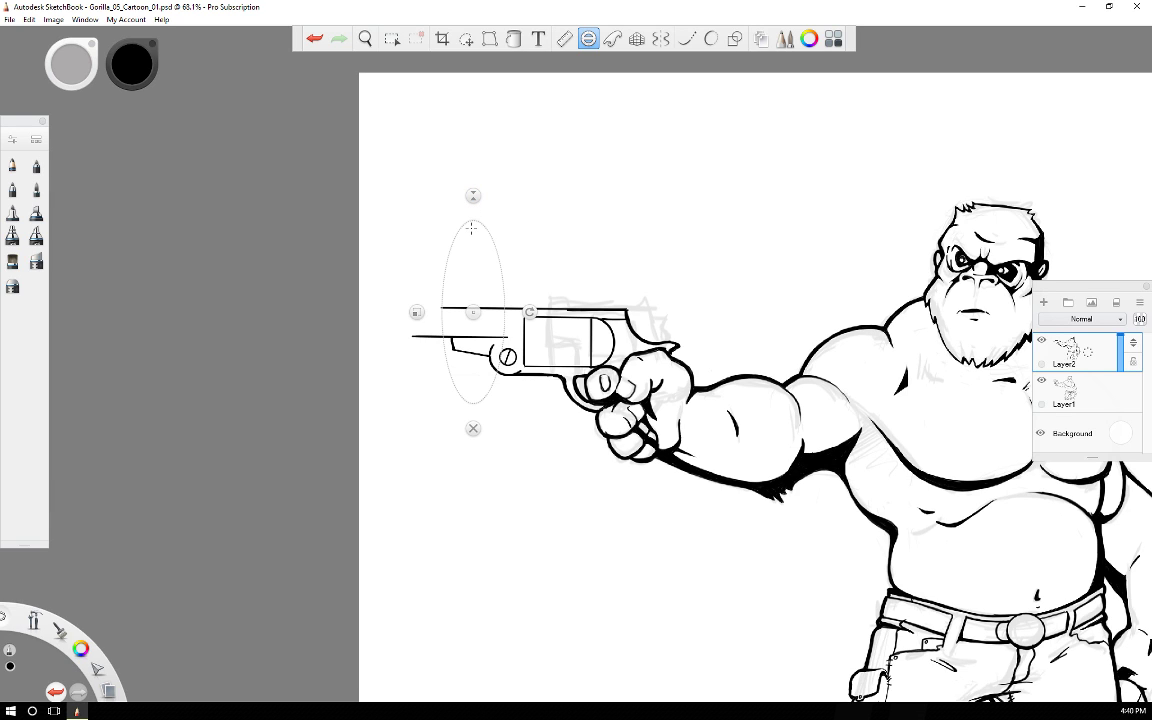
left_click(473, 427)
Rule a vertical muzzle line closing the front of the gun barrel, and dismiss the ruler.
left_click(564, 38)
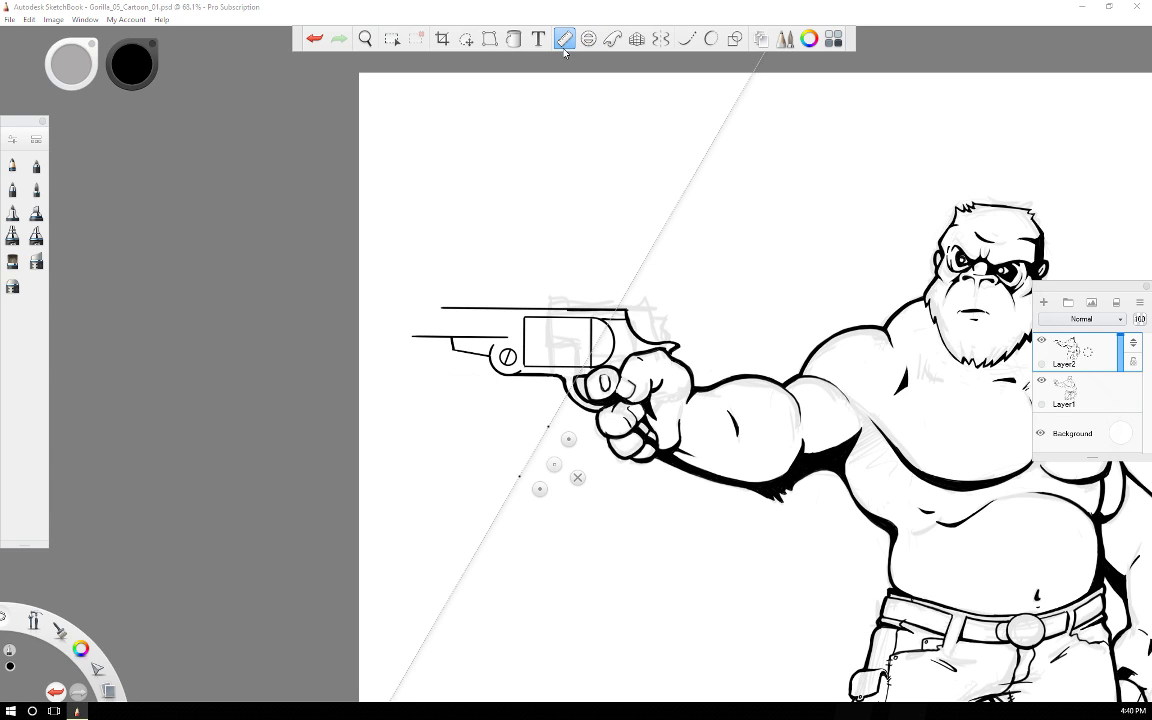
mouse_move(567, 436)
left_mouse_down()
mouse_move(484, 378)
mouse_move(548, 300)
mouse_move(544, 215)
left_mouse_up()
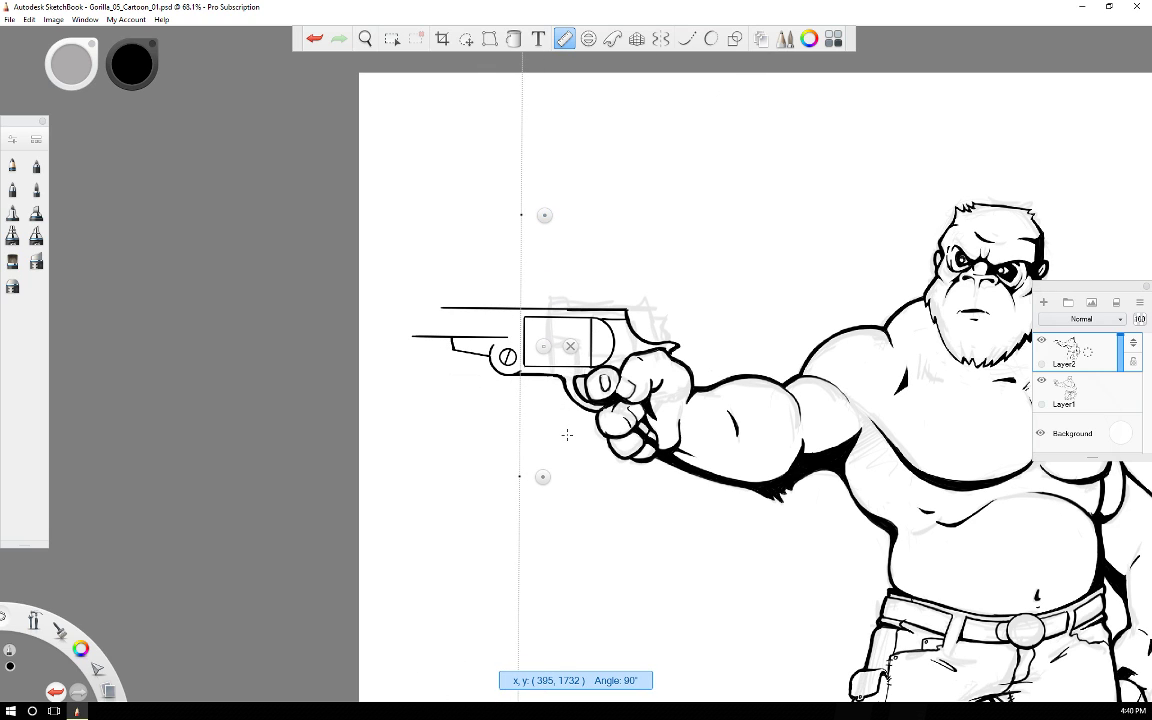
left_click_drag(542, 345, 441, 335)
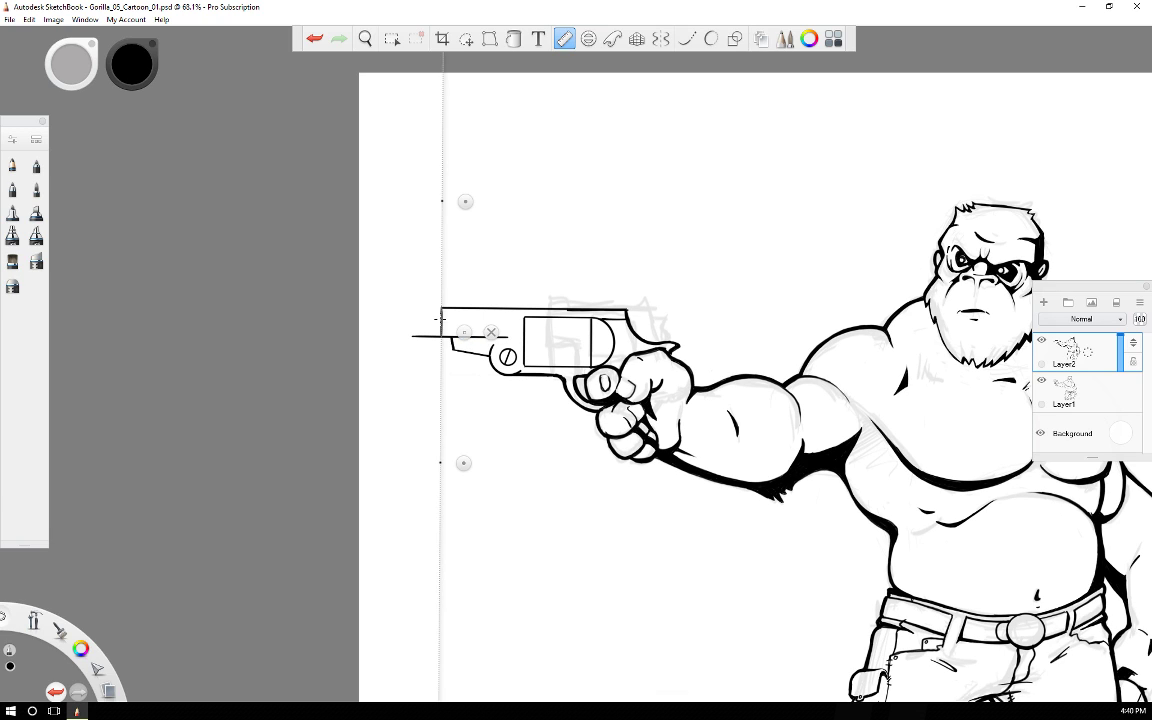
key("r")
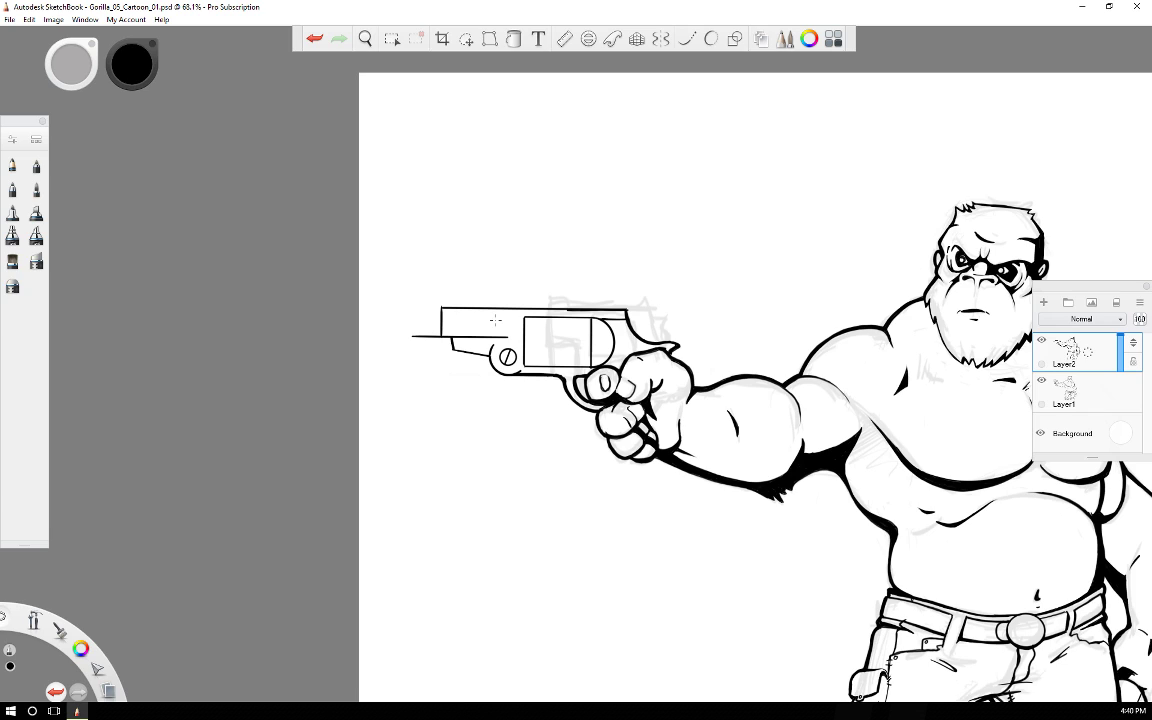
Erase the part of the barrel's lower line that overshoots the muzzle.
left_click_drag(413, 320, 412, 316)
key("e")
key("Right")
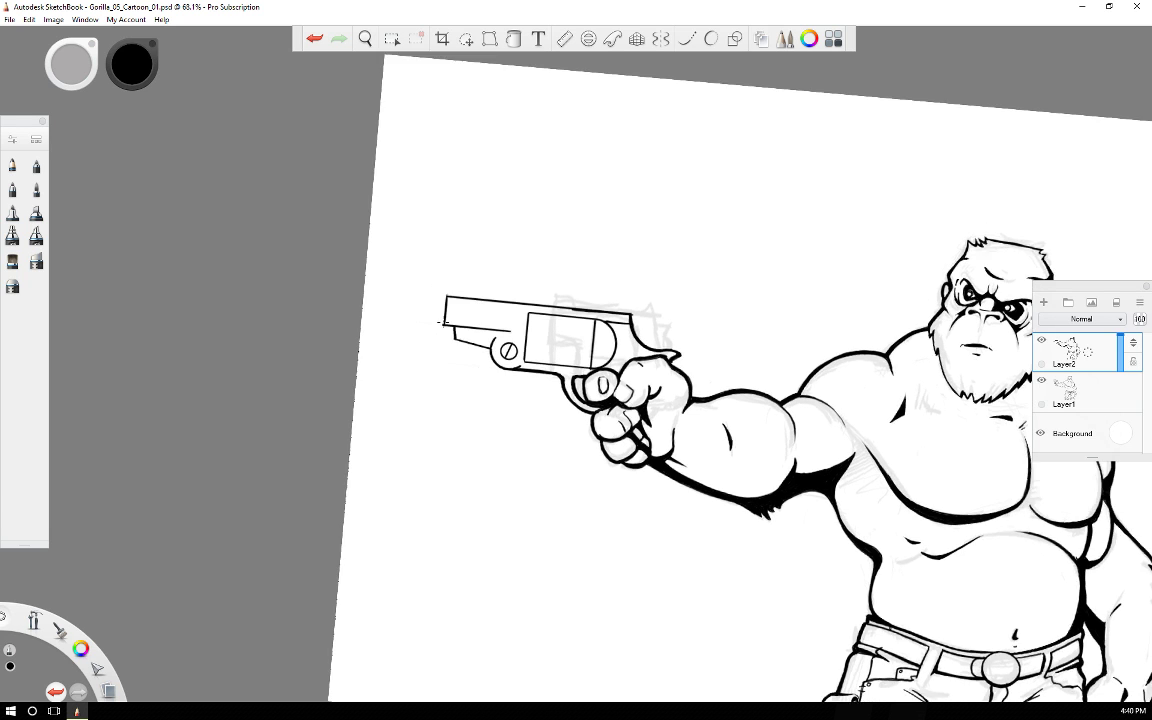
key("Left")
key("Left")
key("Left")
key("Left")
key("Right")
key("Right")
key("Right")
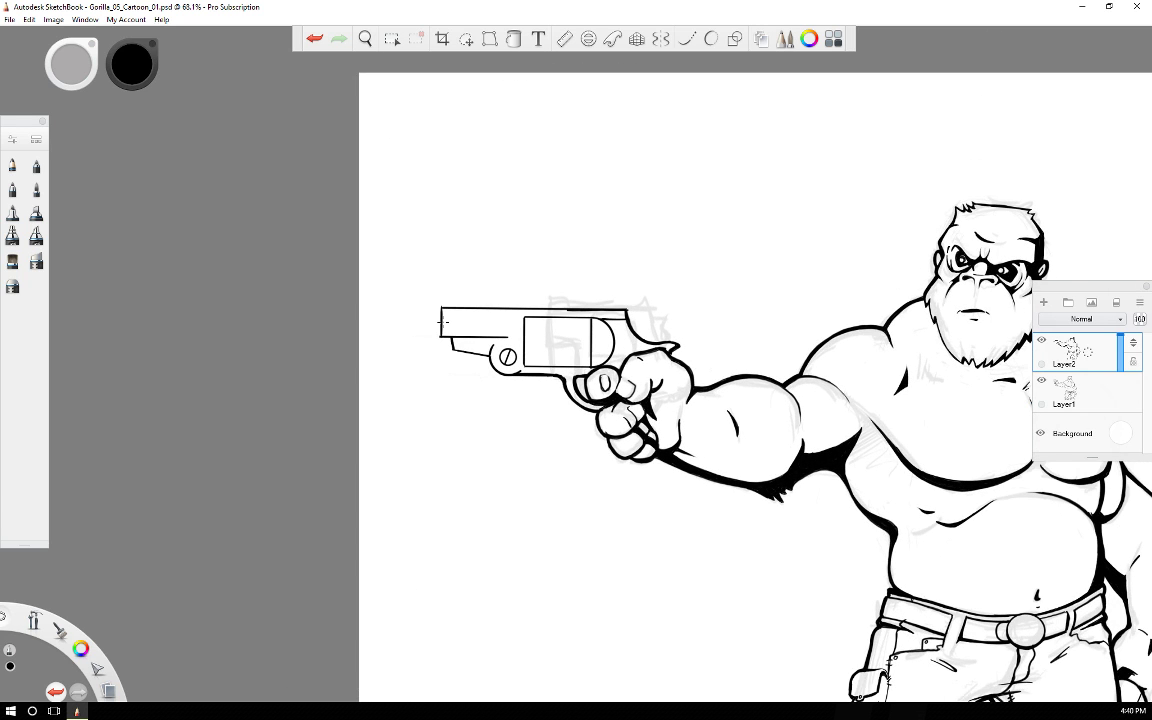
Thicken the muzzle line and ink the rear end of the barrel's lower line up to the cylinder.
scroll(445, 321, "up", 5)
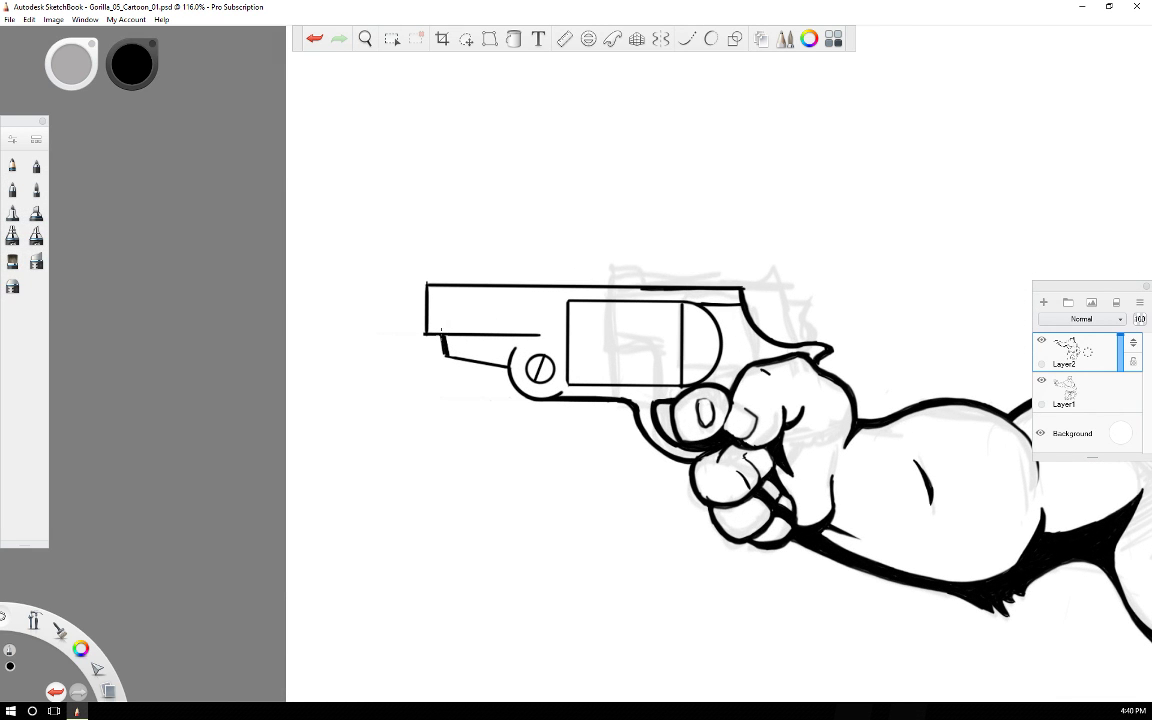
left_click_drag(424, 329, 425, 288)
scroll(424, 291, "up", 10)
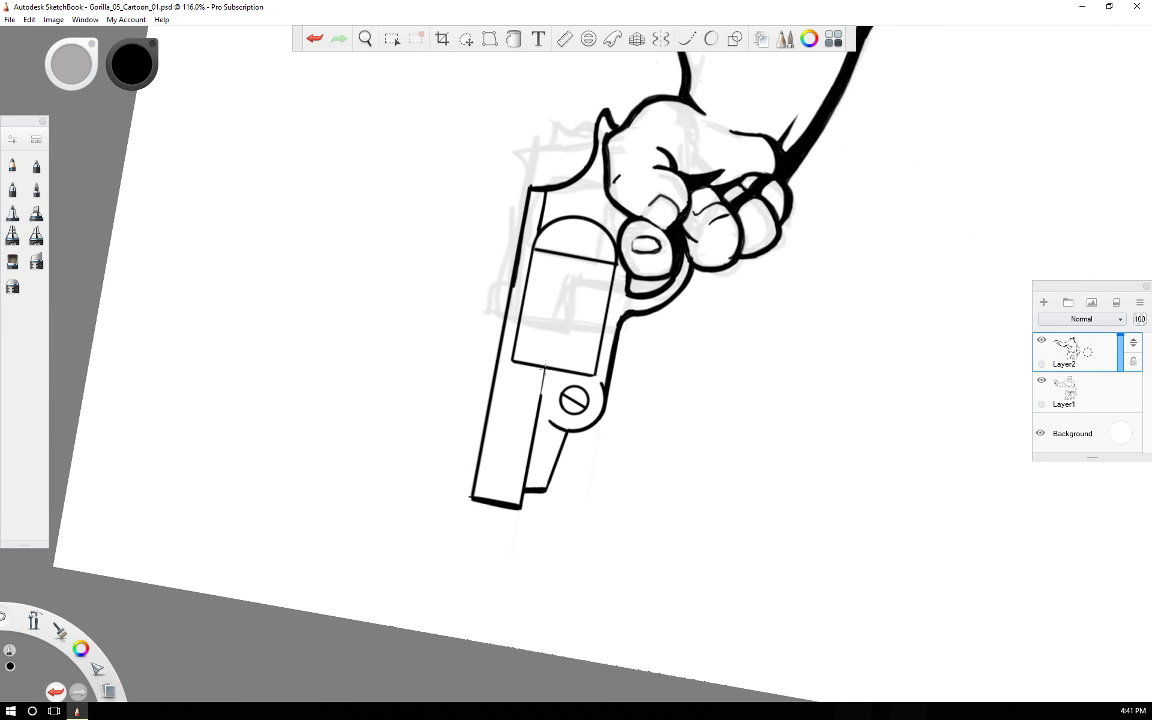
left_click_drag(548, 374, 541, 395)
left_click_drag(542, 399, 539, 413)
Thicken the cylinder's lower edge and the lower curve of the rounded shape behind it.
mouse_move(613, 266)
left_mouse_down()
mouse_move(598, 342)
mouse_move(614, 263)
left_mouse_up()
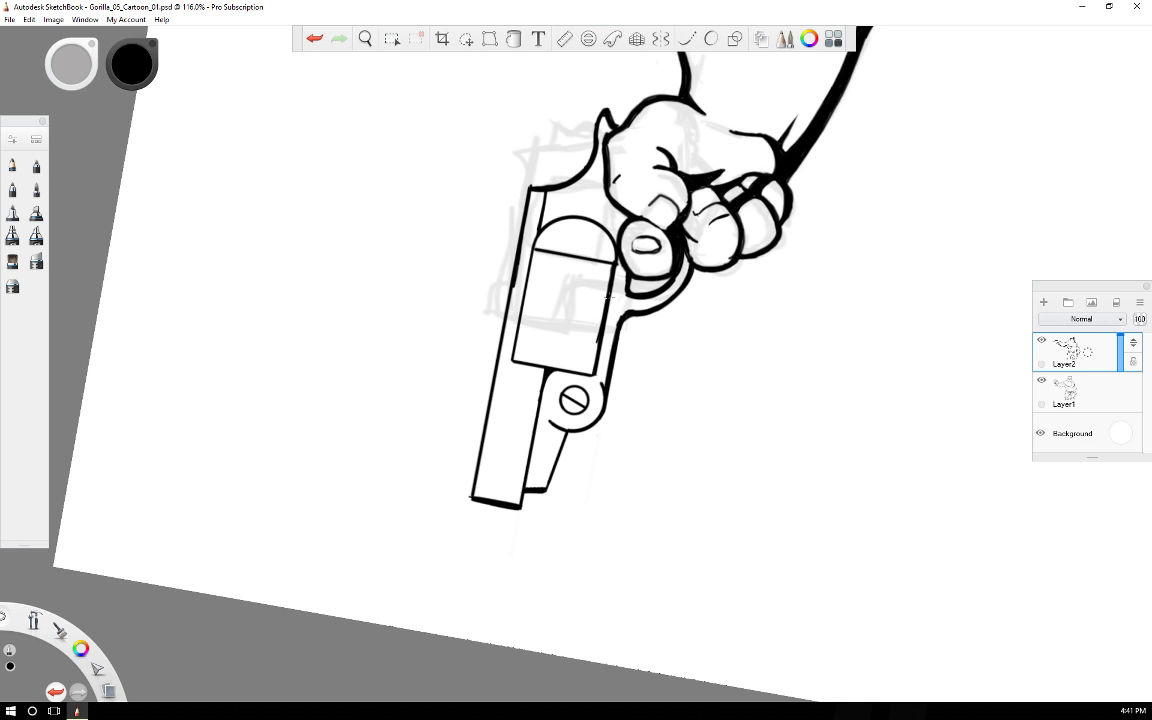
mouse_move(594, 364)
left_mouse_down()
mouse_move(612, 268)
mouse_move(608, 291)
left_mouse_up()
left_click_drag(606, 232, 613, 262)
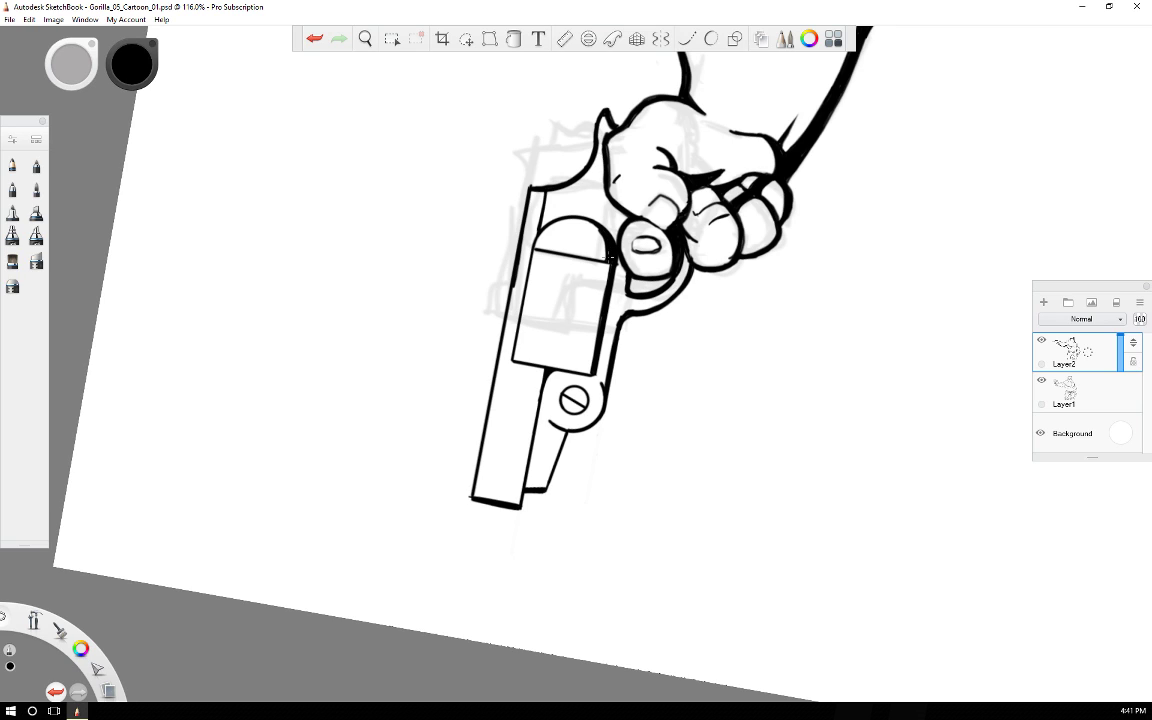
left_click_drag(602, 233, 609, 259)
Thicken the barrel's top line and the gun's underside along the angled line, screw housing and lower frame.
mouse_move(514, 284)
left_mouse_down()
mouse_move(478, 481)
mouse_move(493, 392)
left_mouse_up()
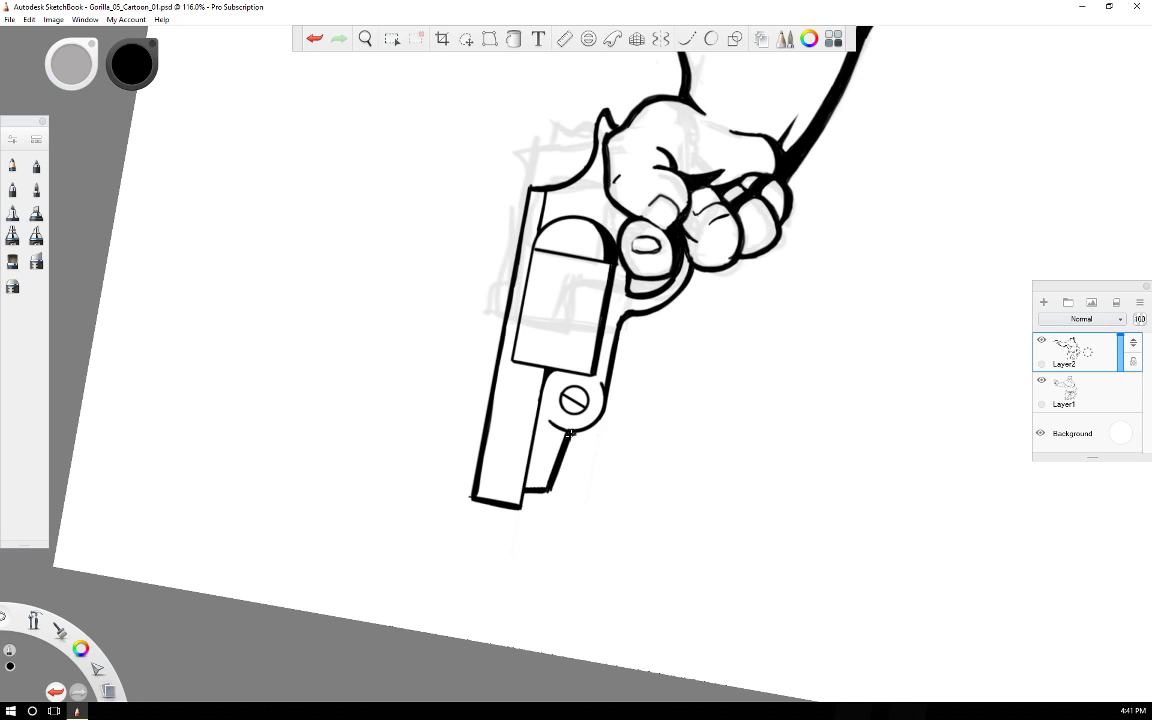
mouse_move(570, 434)
left_mouse_down()
mouse_move(606, 408)
mouse_move(608, 389)
left_mouse_up()
left_click_drag(608, 387, 620, 326)
key("s")
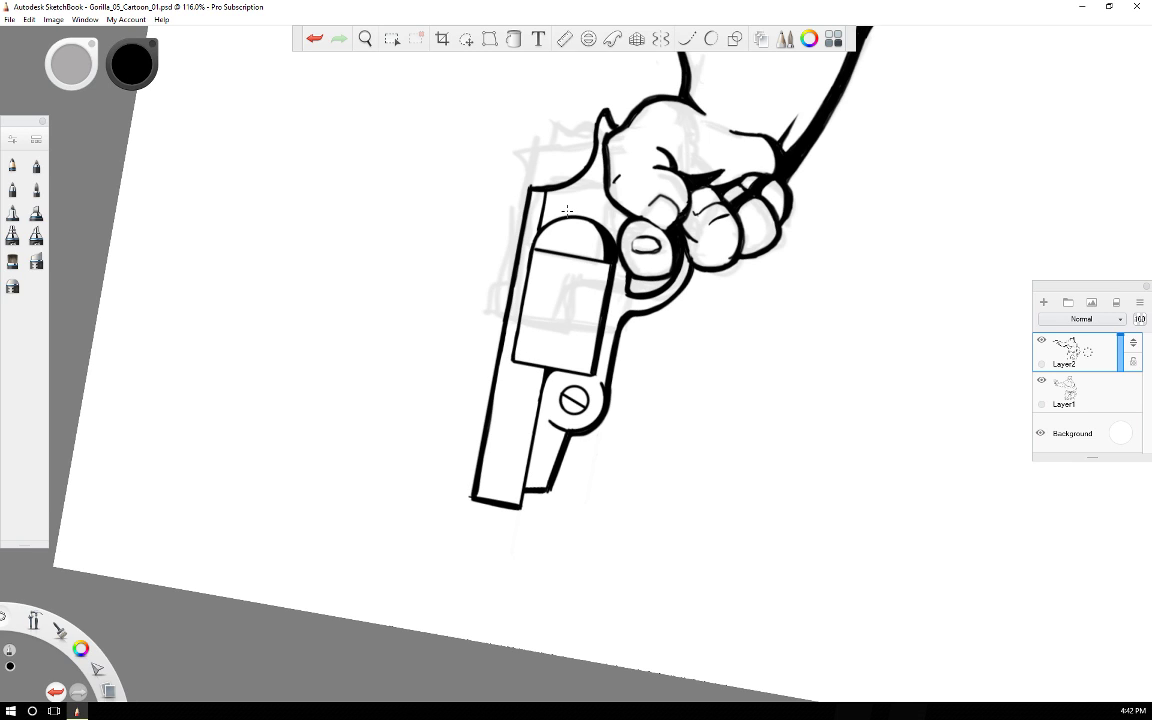
Thicken the upper rear corner of the gun frame with a short stroke.
key("Right")
key("Right")
key("Right")
key("Right")
key("Right")
key("Right")
key("Right")
key("Right")
key("Right")
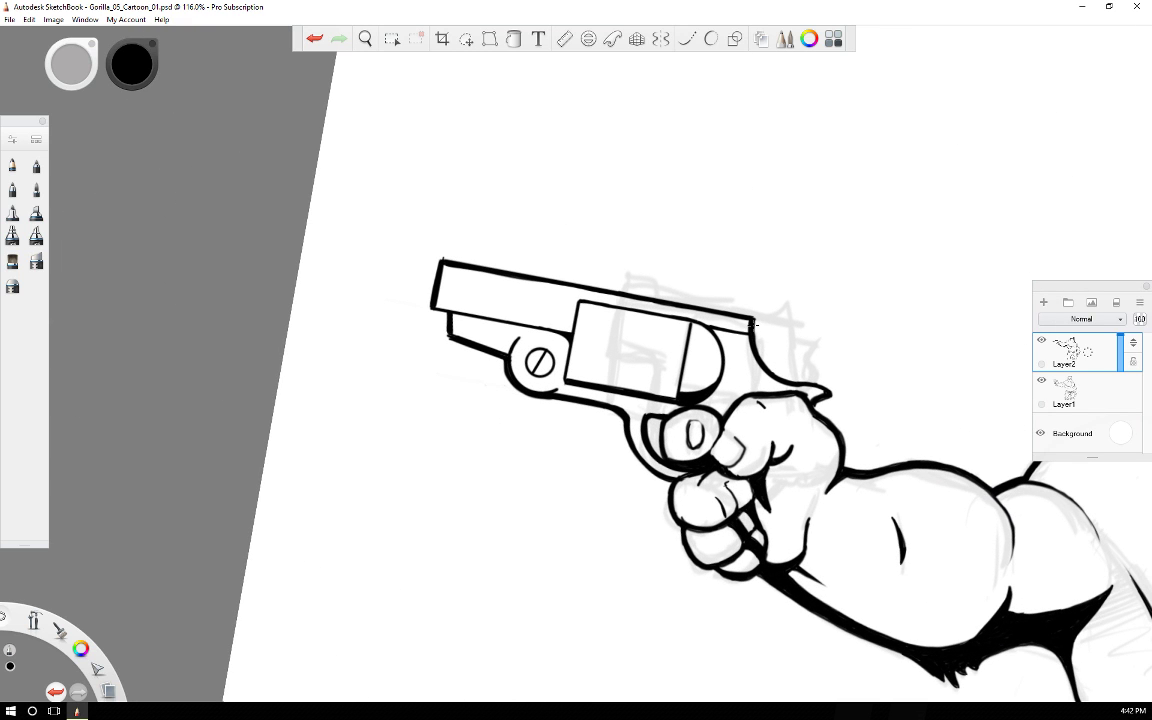
left_click_drag(754, 319, 754, 335)
Ink a small pointed rear sight on the upper rear end of the gun frame.
key("Left")
key("Left")
key("Left")
key("Left")
key("Left")
key("Left")
key("Left")
key("Left")
key("Left")
key("Left")
key("Left")
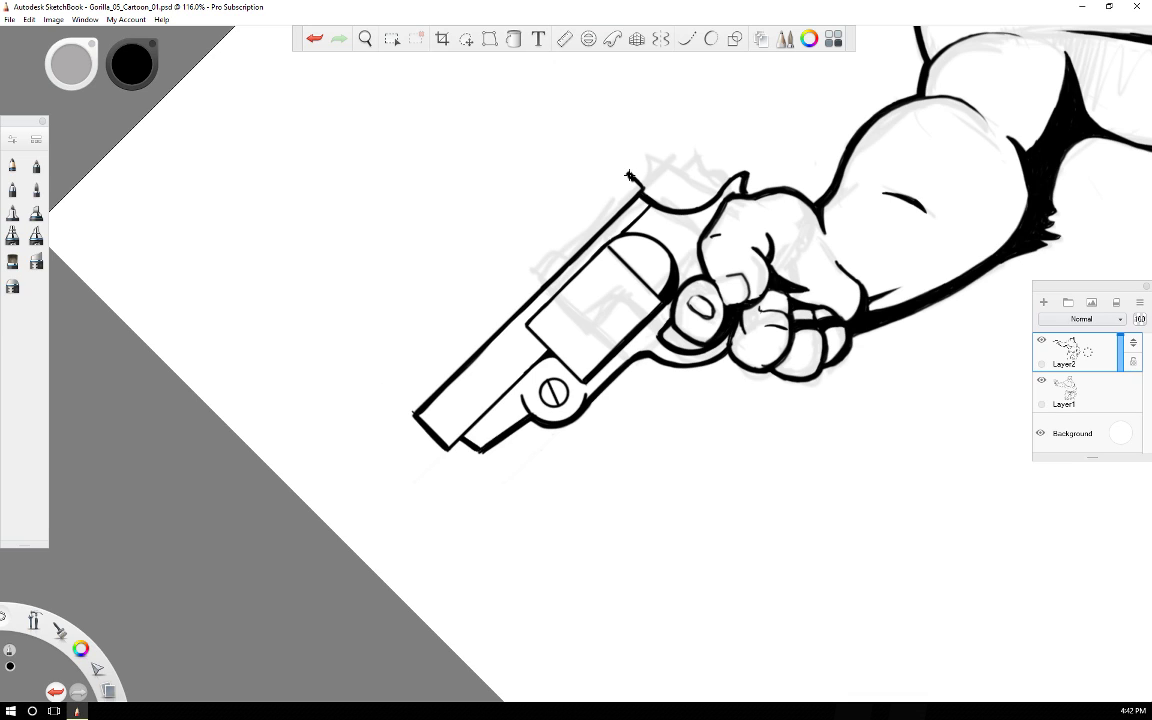
mouse_move(632, 179)
left_mouse_down()
mouse_move(615, 208)
mouse_move(632, 178)
left_mouse_up()
Rule a short top line for the front sight, parallel to the barrel above the muzzle, and dismiss the ruler.
left_click(565, 39)
left_click_drag(464, 201, 618, 219)
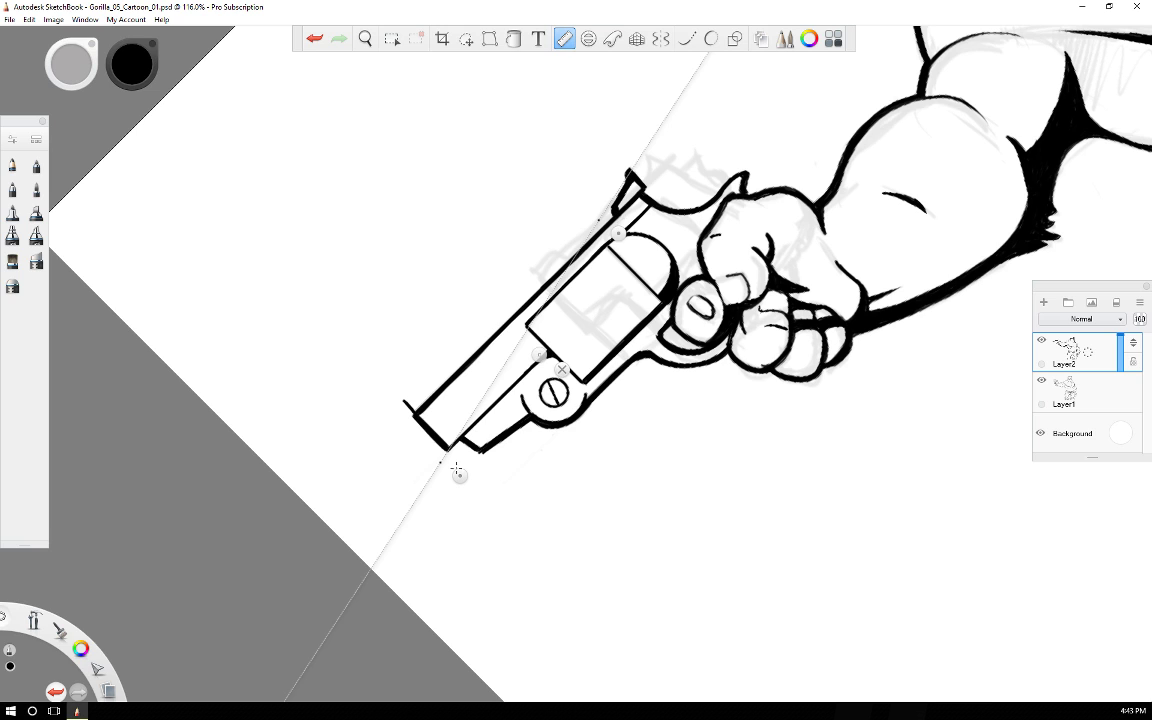
left_click_drag(459, 475, 407, 430)
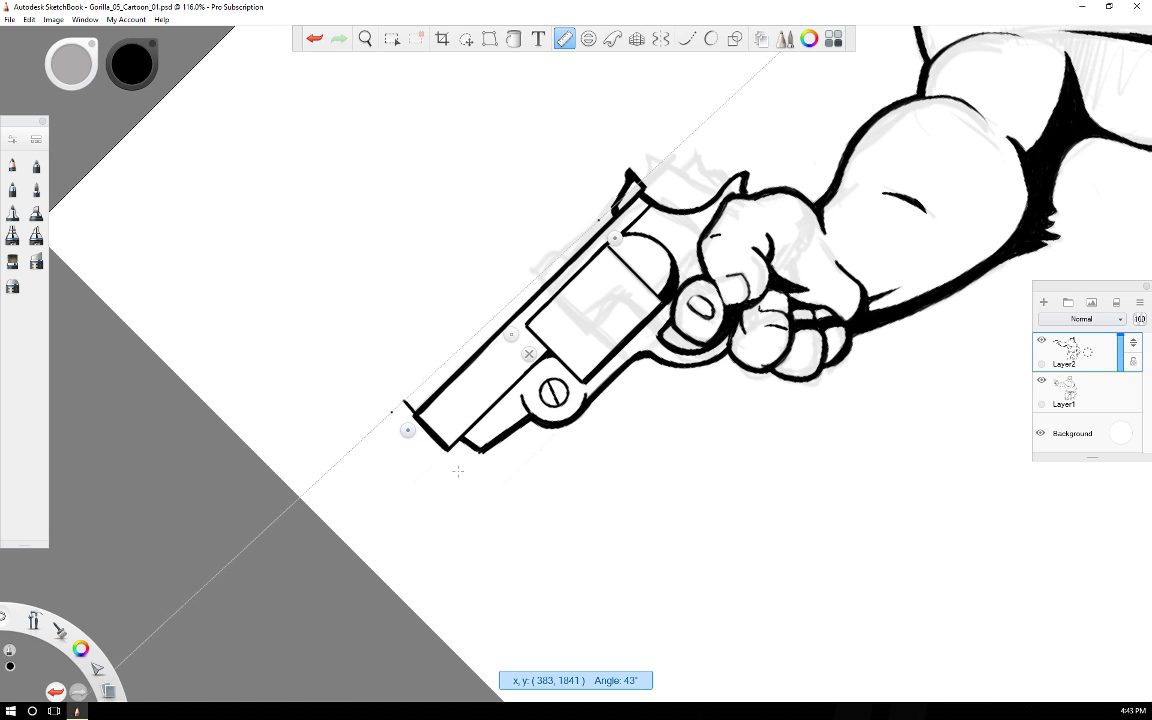
left_click_drag(614, 239, 614, 228)
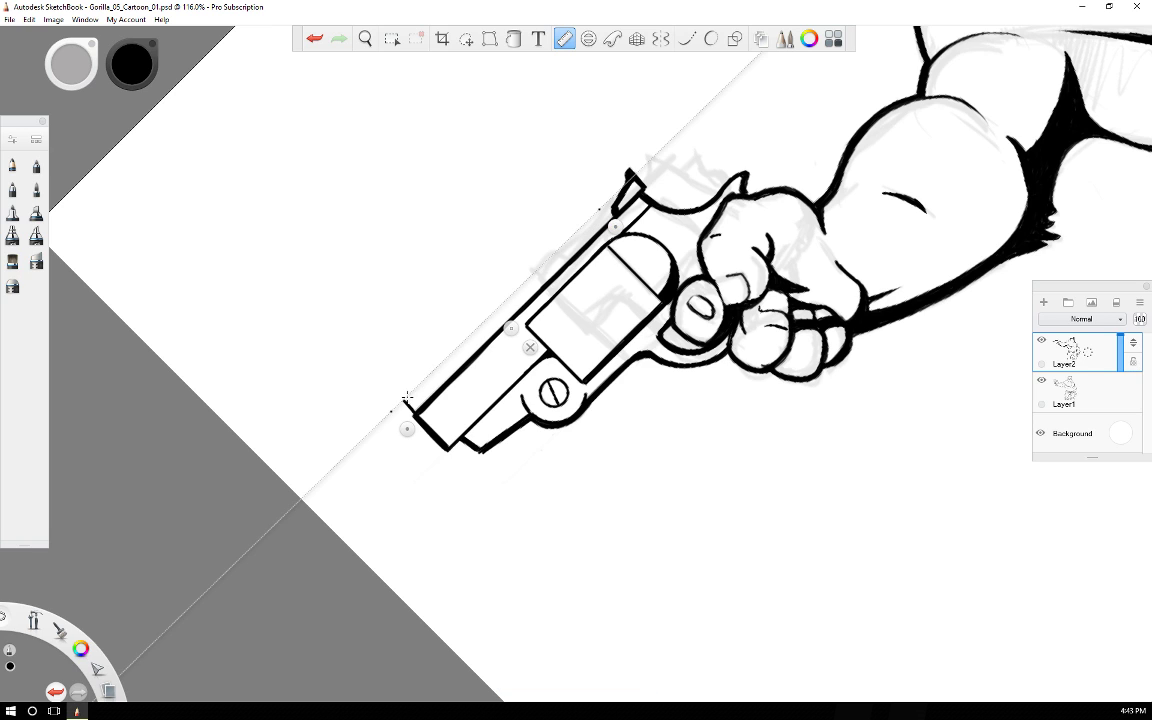
left_click_drag(407, 398, 416, 387)
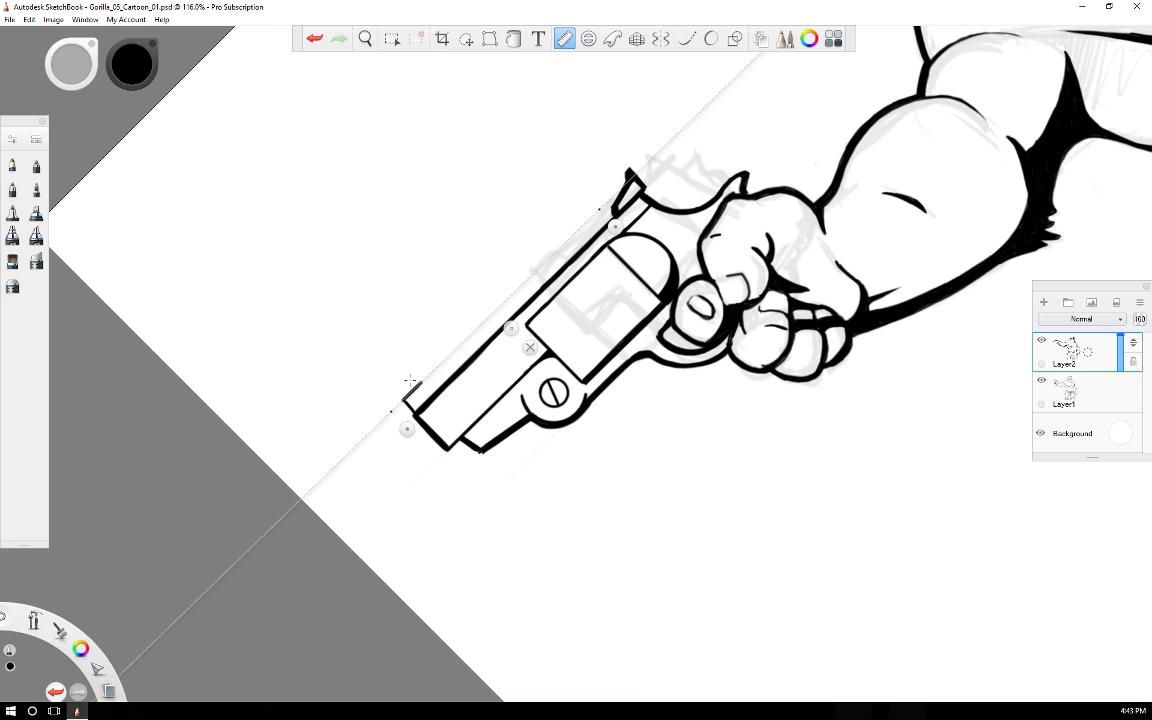
key("r")
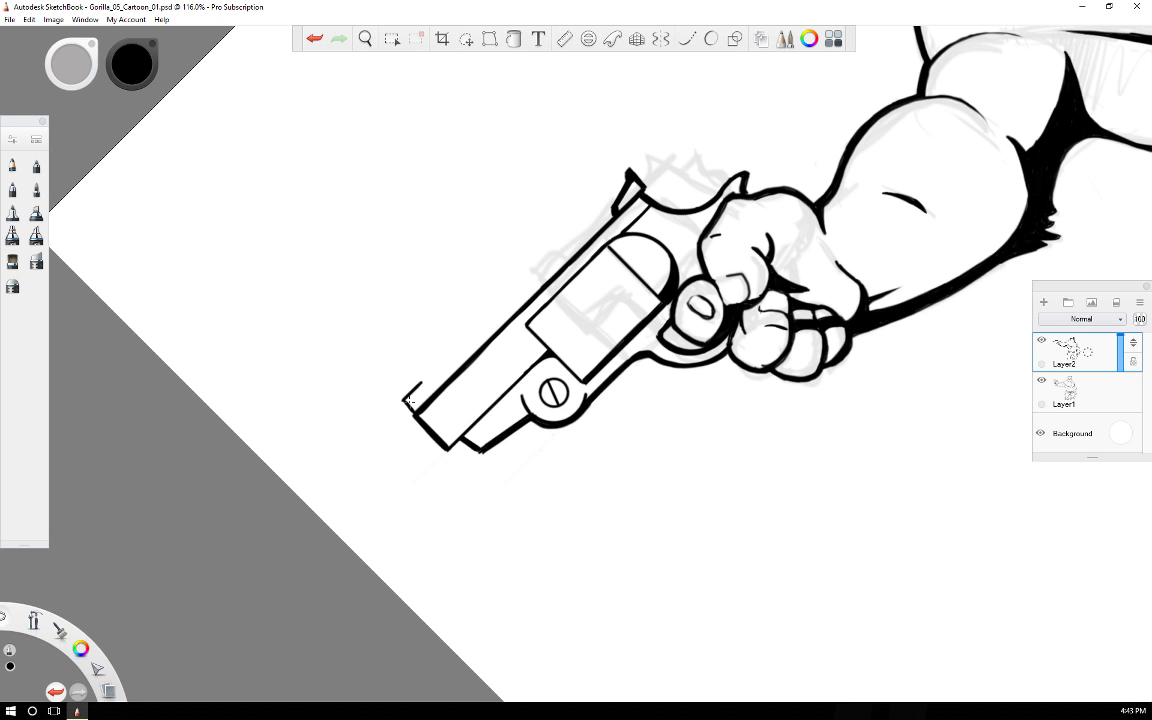
Ink the front sight's curved rear slope down to the barrel and thicken the sight's outline.
key("Right")
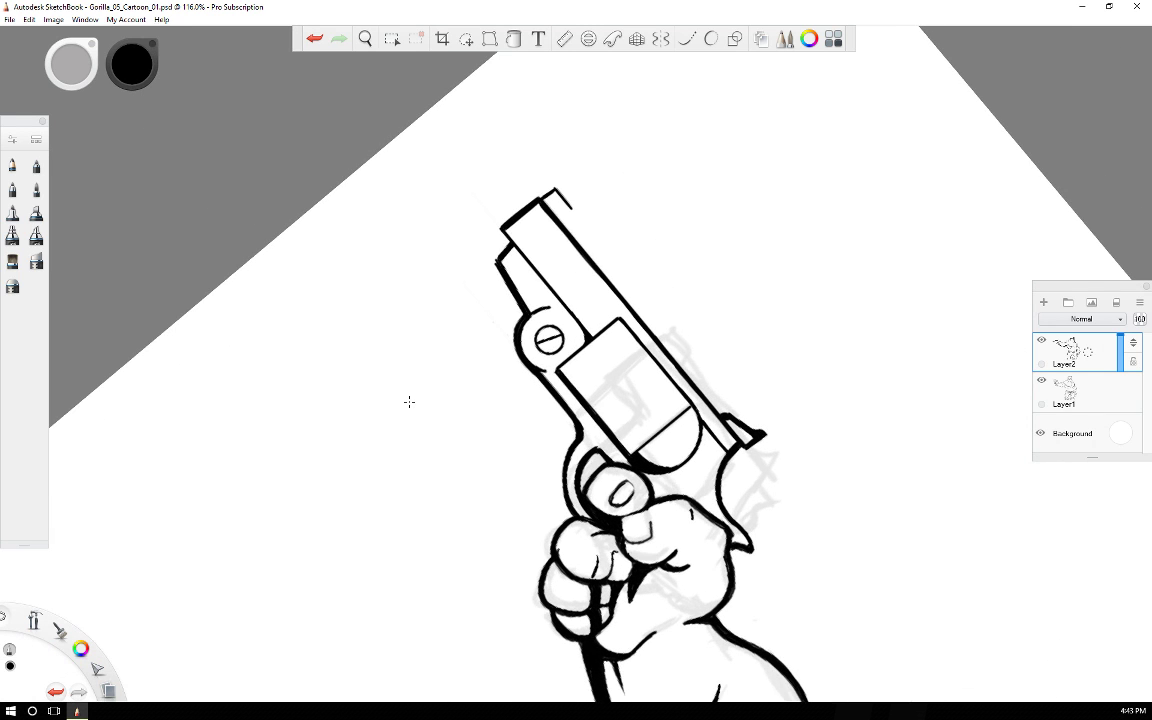
left_click_drag(572, 208, 574, 236)
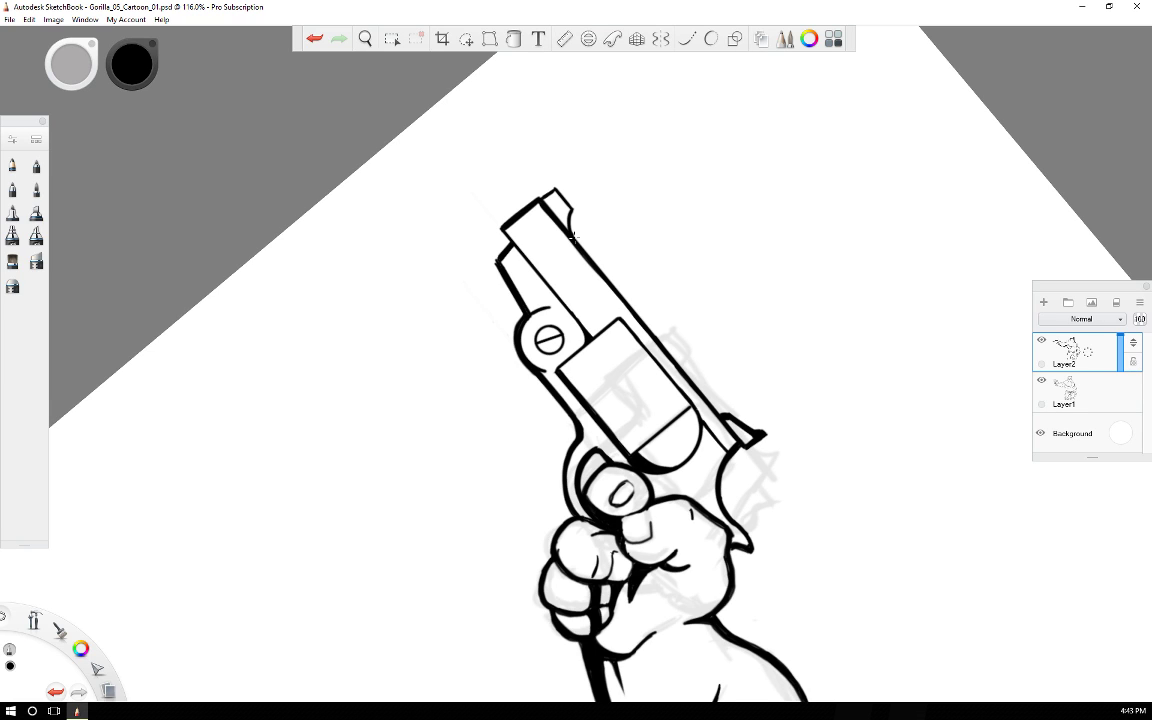
left_click_drag(557, 189, 569, 204)
key("Left")
key("Left")
key("Left")
key("Left")
key("Left")
key("Left")
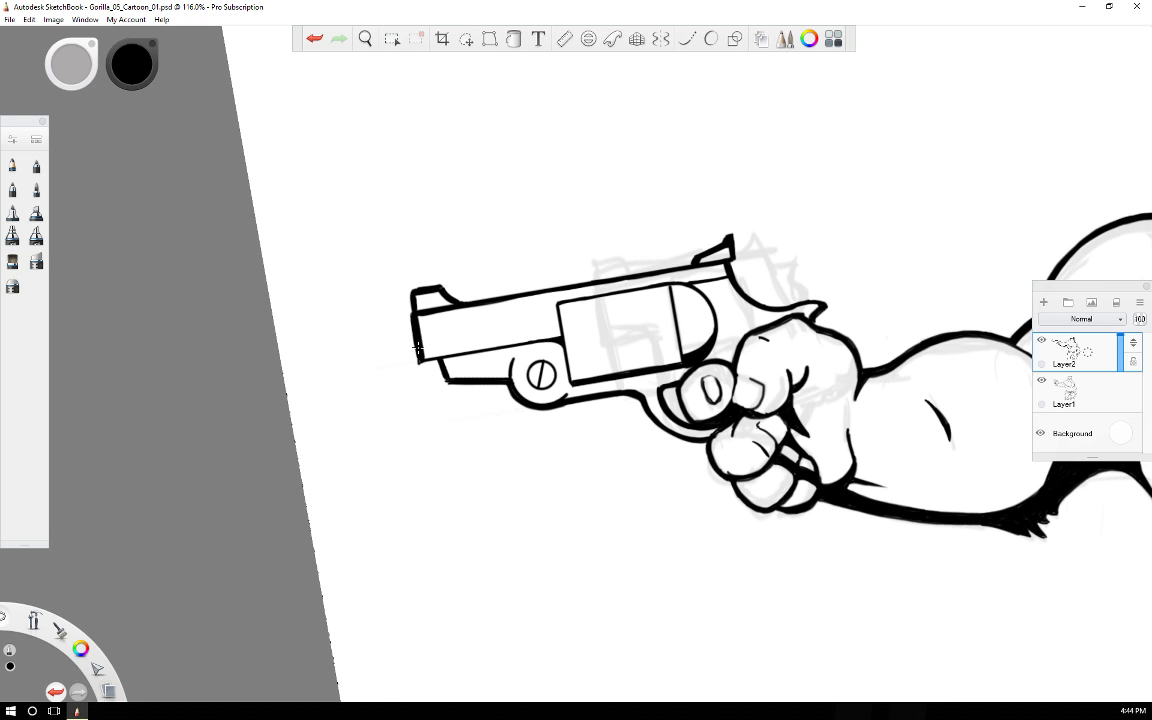
key("Left")
key("Left")
key("Left")
key("Left")
key("Left")
key("Left")
key("Left")
key("Left")
key("Left")
key("Left")
key("Left")
key("Left")
key("Left")
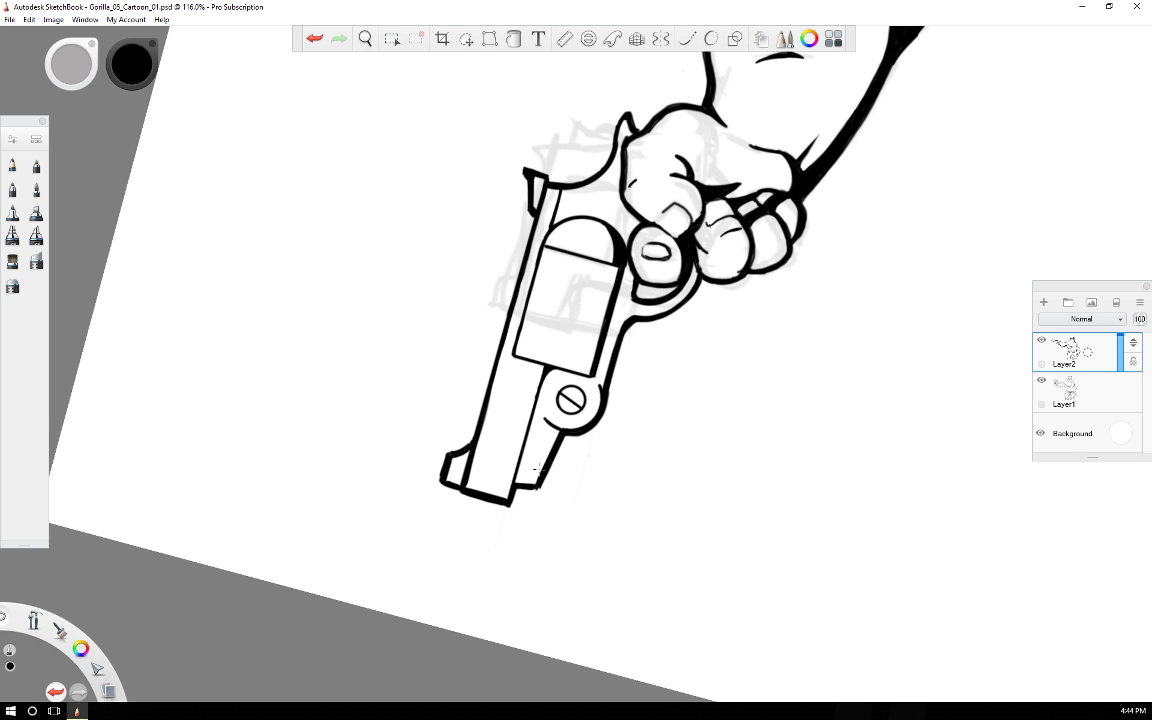
Rule two short parallel flute lines lengthwise inside the revolver's cylinder, and dismiss the ruler.
key("Right")
key("Right")
key("Right")
key("Right")
key("Right")
key("Right")
key("Right")
key("Right")
key("Right")
key("Right")
key("Right")
key("Right")
key("Right")
key("Right")
key("Right")
key("Right")
key("Right")
key("Right")
key("Right")
key("Right")
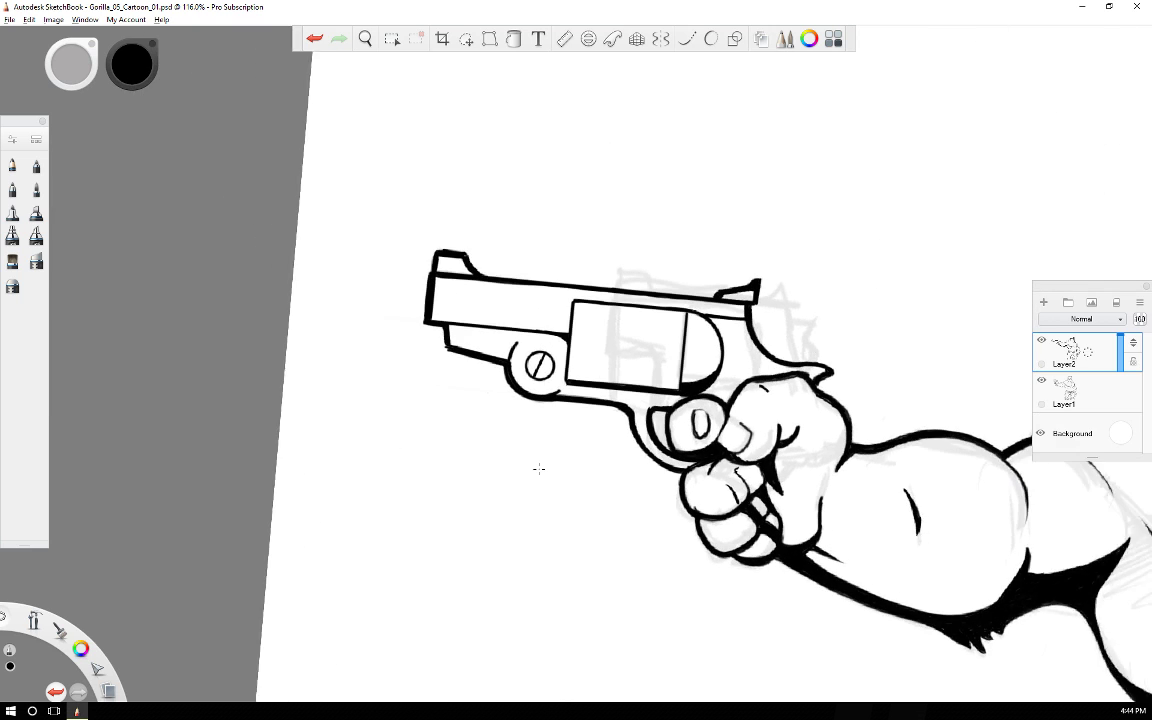
key("Right")
key("Right")
key("Right")
key("Right")
key("Right")
key("Right")
key("Right")
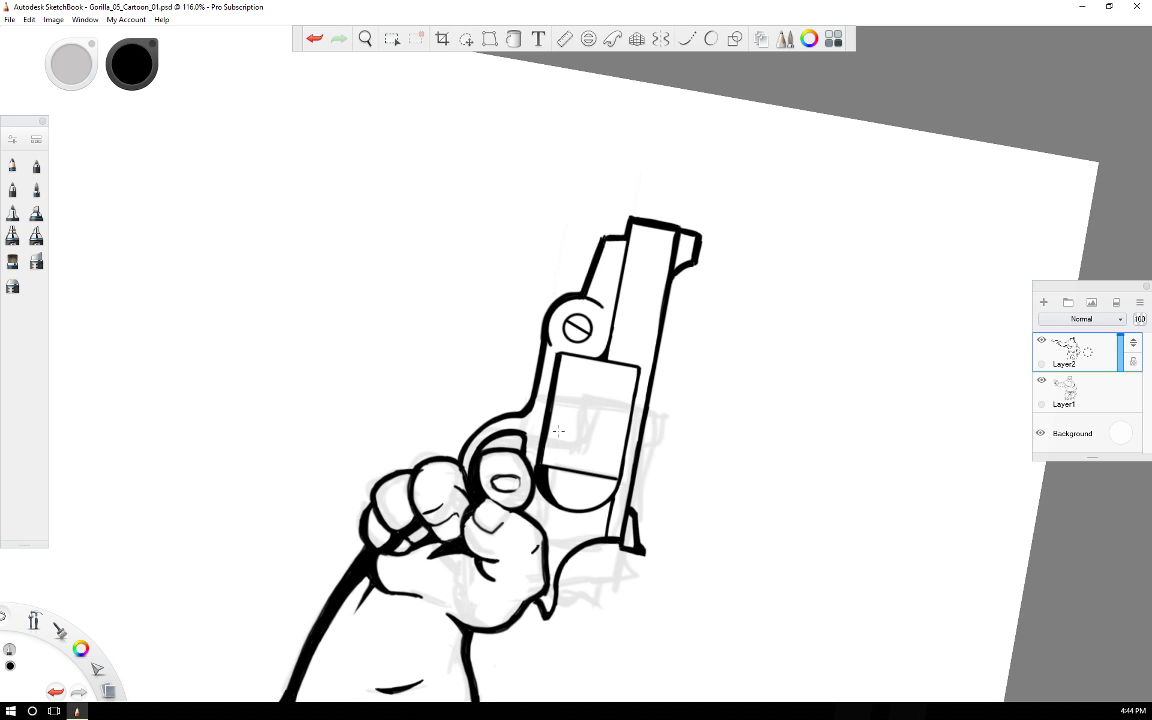
left_click(564, 40)
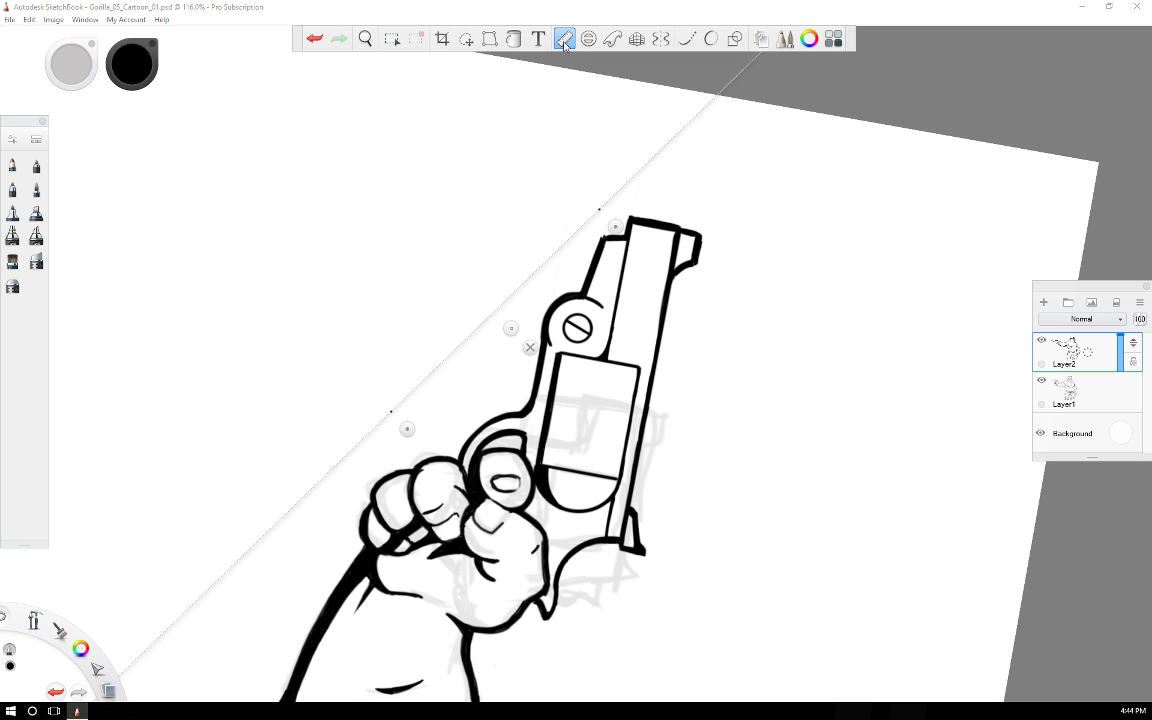
key("Left")
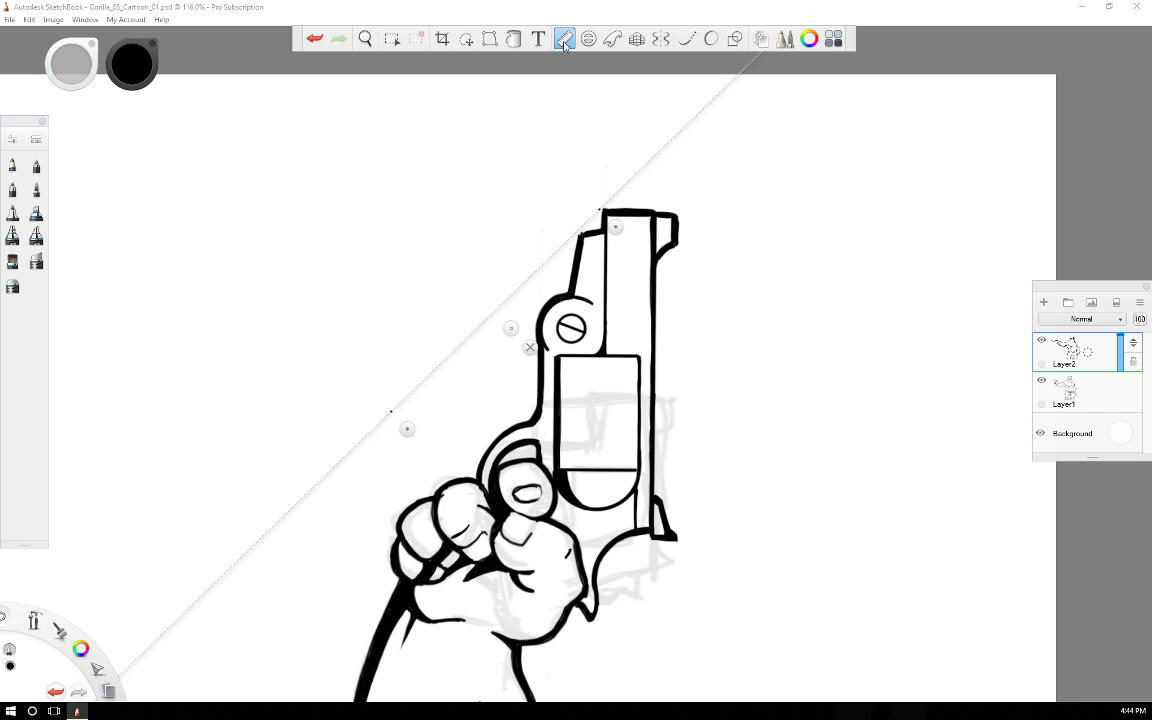
mouse_move(407, 428)
left_mouse_down()
mouse_move(398, 416)
mouse_move(406, 428)
left_mouse_up()
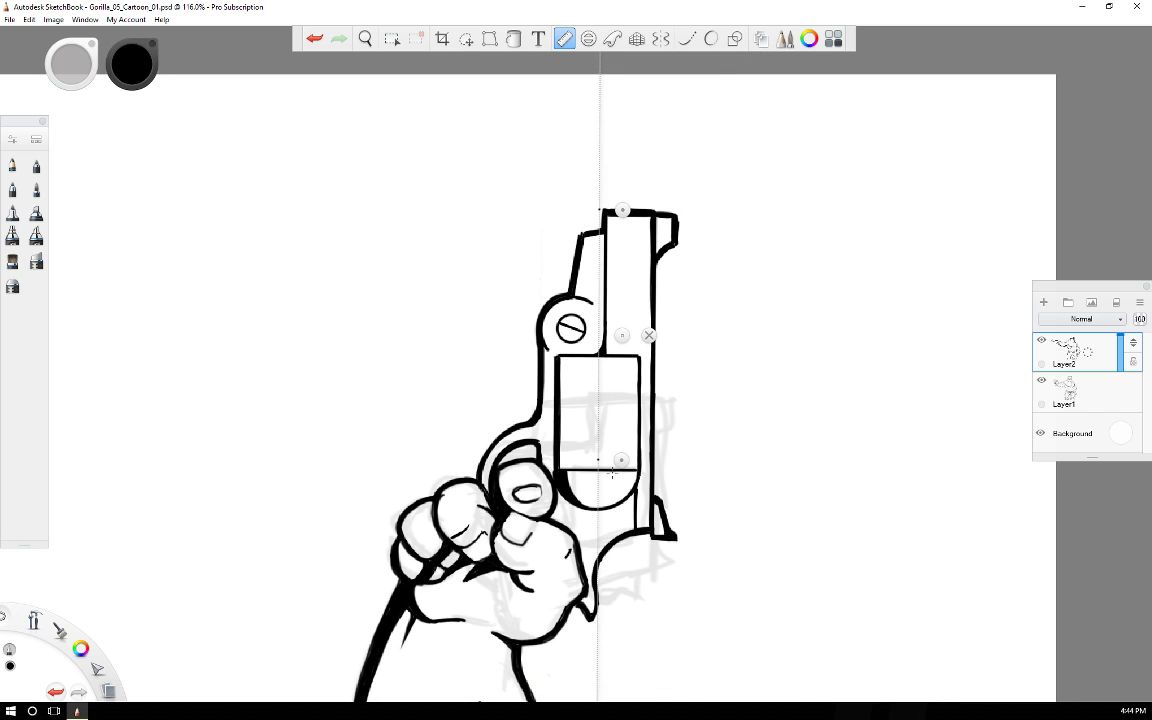
left_click_drag(623, 335, 586, 427)
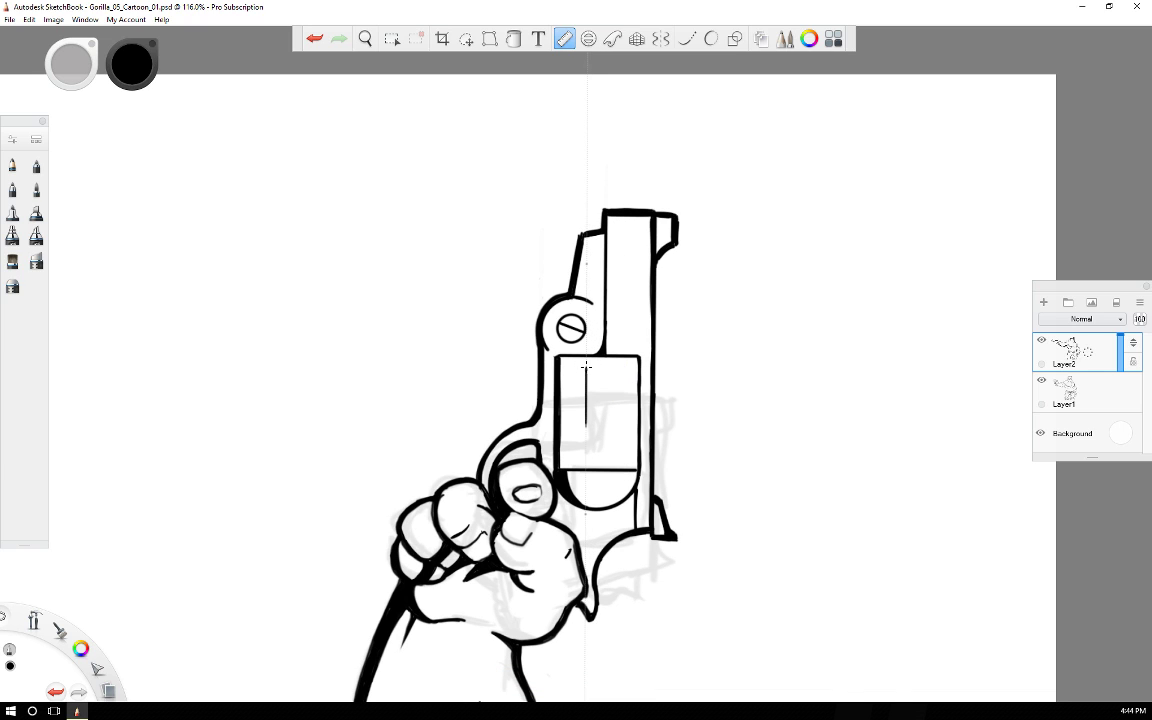
mouse_move(591, 378)
left_mouse_down()
mouse_move(611, 390)
mouse_move(617, 377)
mouse_move(614, 425)
left_mouse_up()
left_click_drag(615, 367, 614, 425)
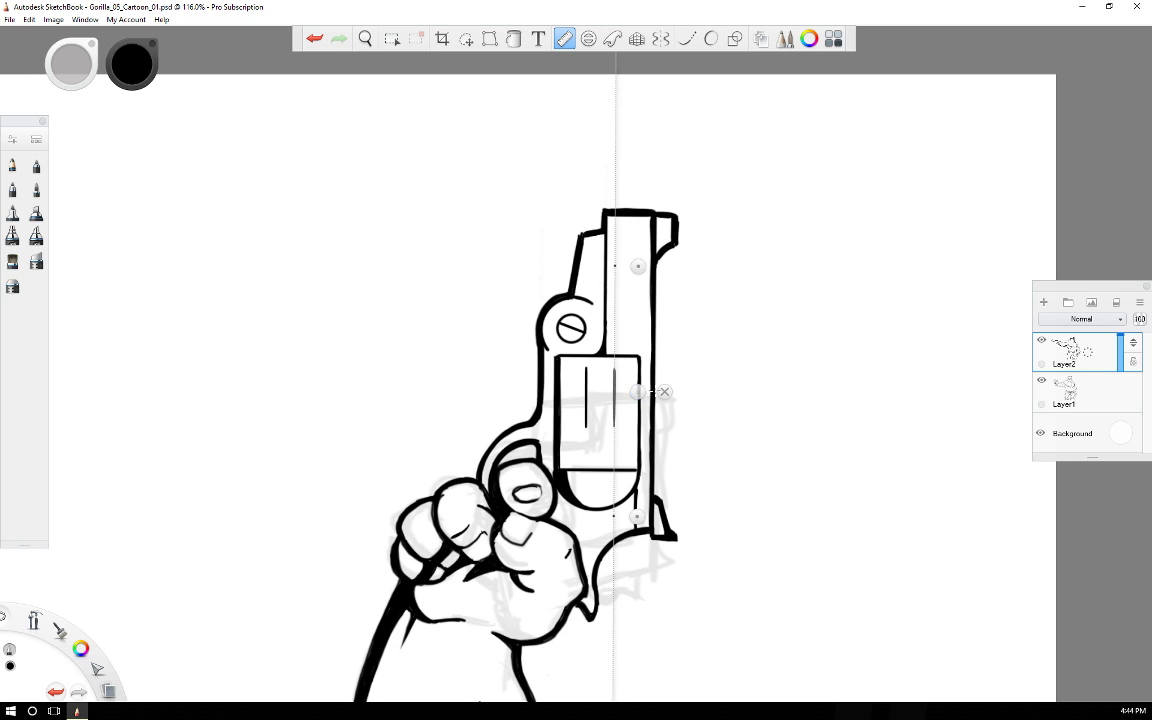
left_click(664, 391)
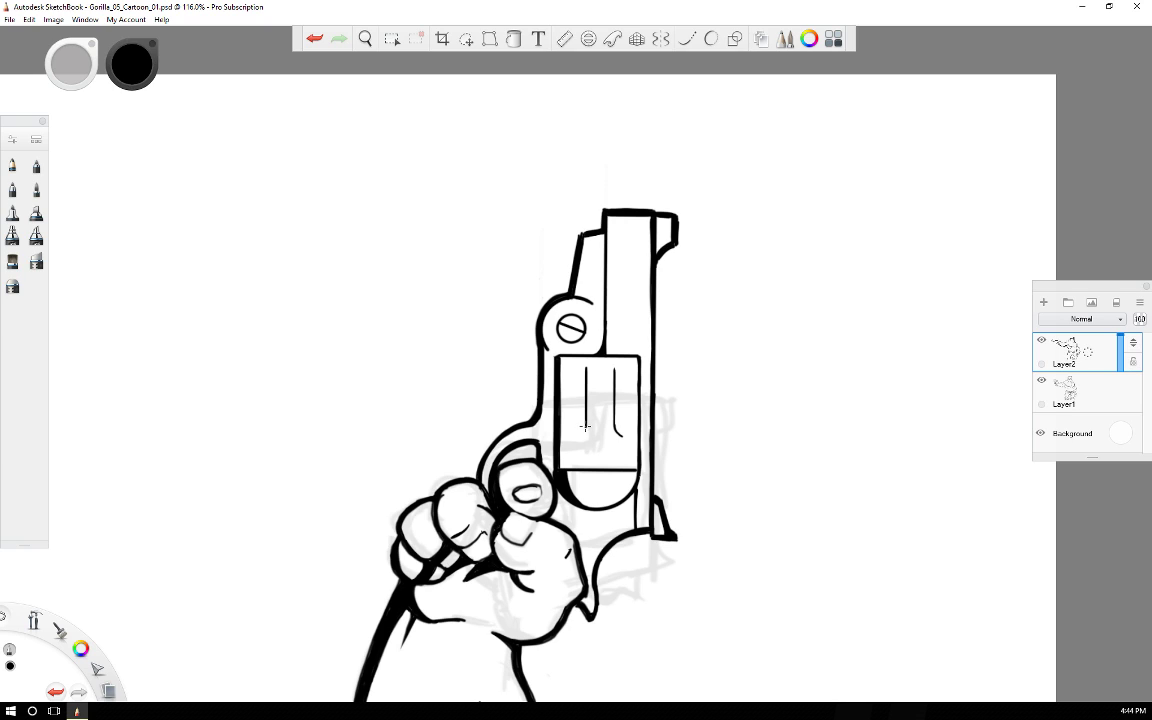
Ink an outward-curving hook at the rear end of the cylinder's lower flute line.
mouse_move(586, 426)
left_mouse_down()
mouse_move(582, 389)
mouse_move(581, 432)
left_mouse_up()
key("Left")
key("Left")
key("Left")
key("Left")
key("Left")
key("Left")
key("Left")
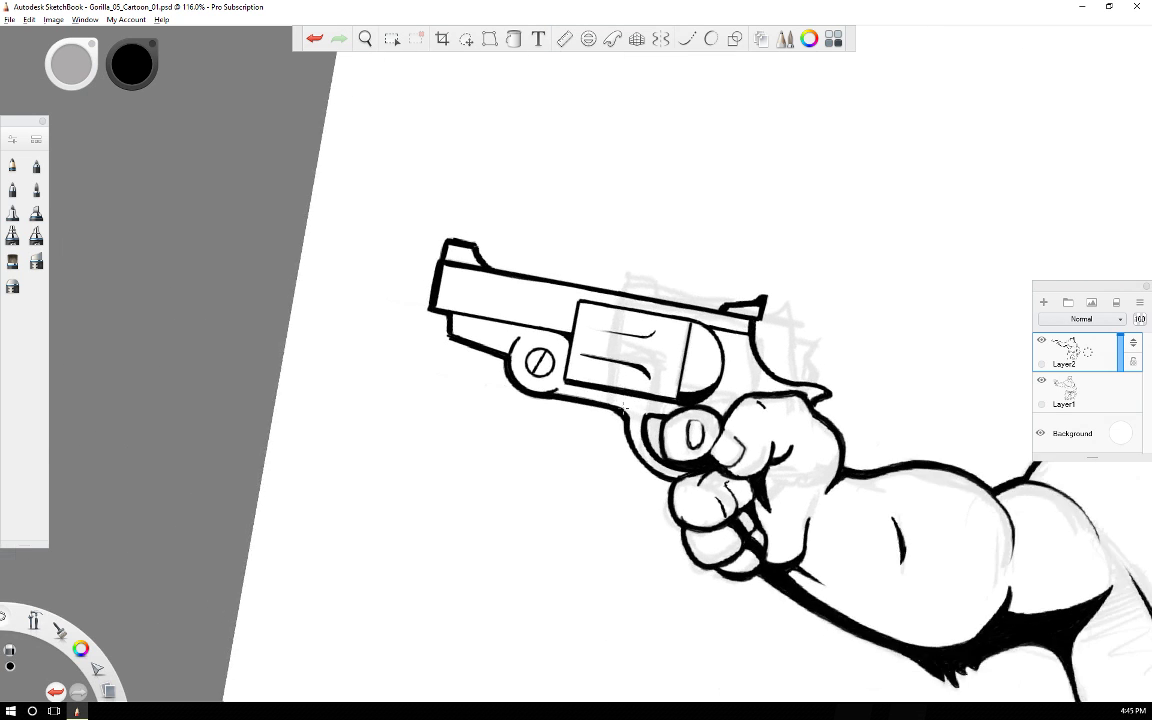
key("Left")
key("Left")
key("Left")
key("Left")
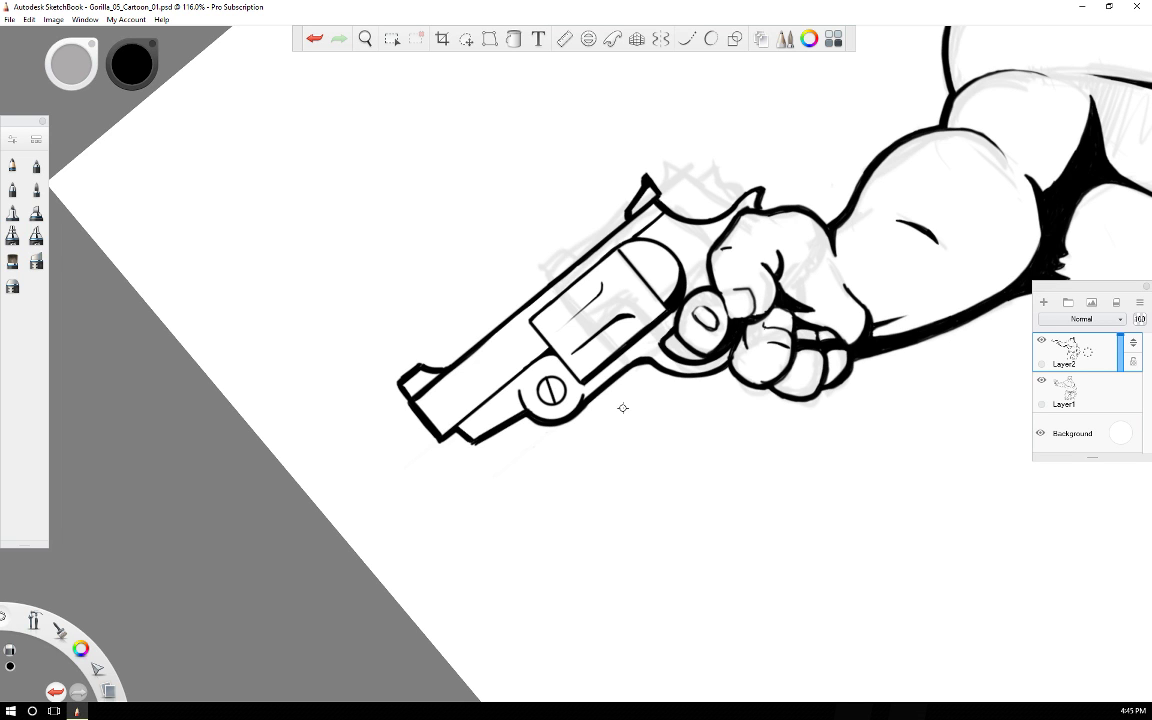
Turn the canvas upright and examine the whole inked gorilla with its finished revolver.
key("Right")
key("Right")
key("Right")
key("Right")
key("Right")
key("Right")
key("Right")
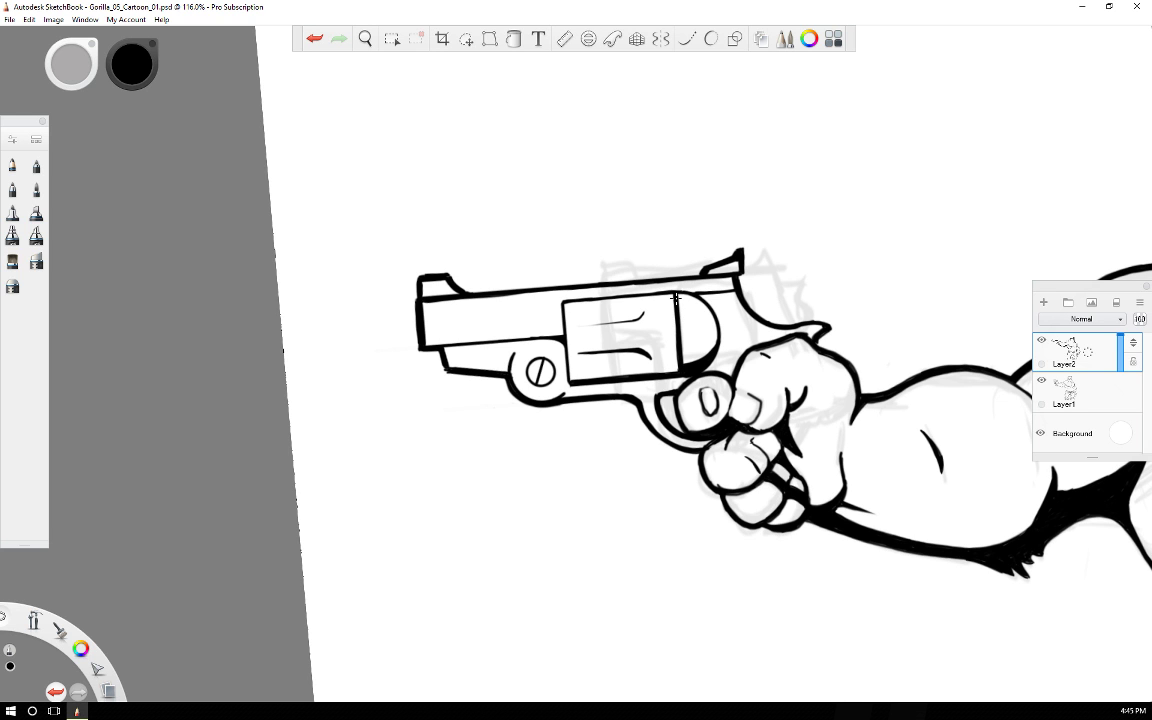
key("b")
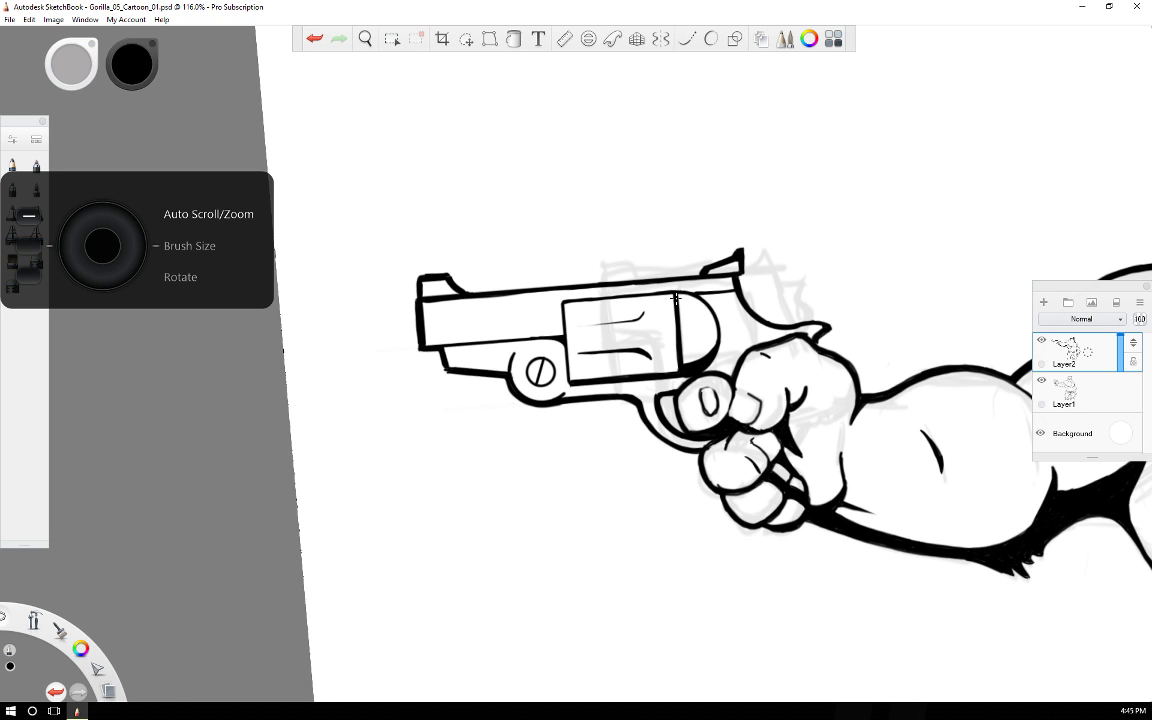
scroll(676, 299, "up", 3)
scroll(676, 299, "down", 13)
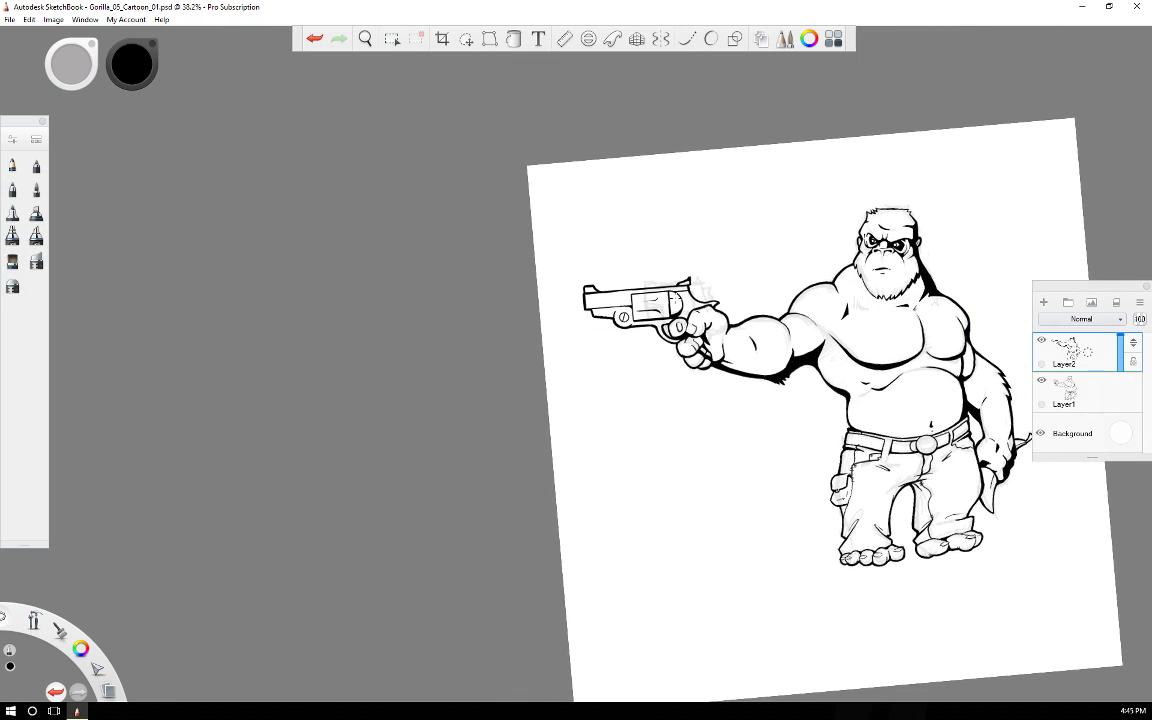
key("b")
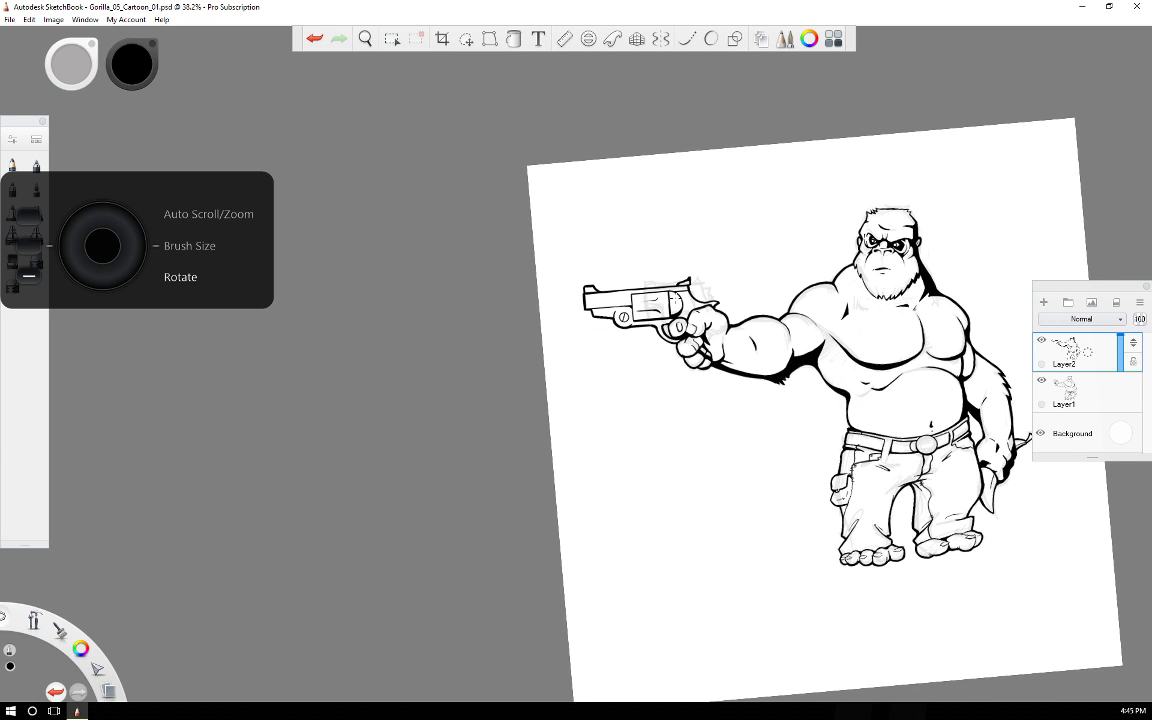
key("Right")
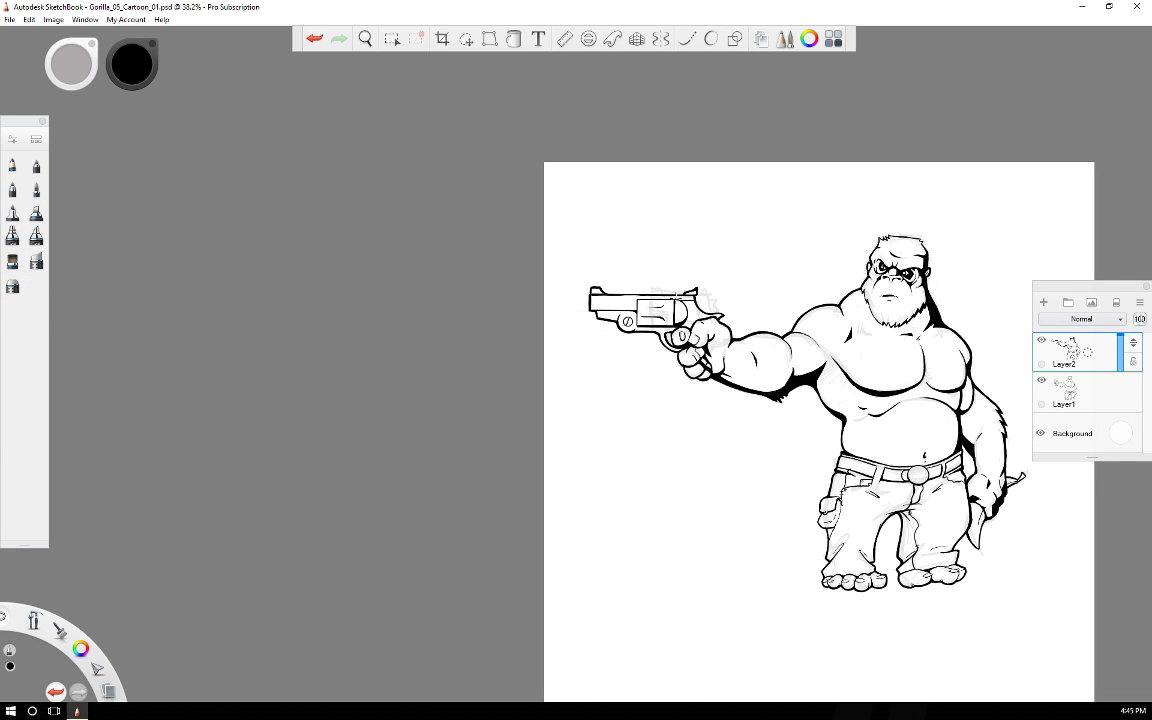
key("space")
mouse_move(849, 530)
left_mouse_down()
mouse_move(587, 458)
mouse_move(563, 465)
left_mouse_up()
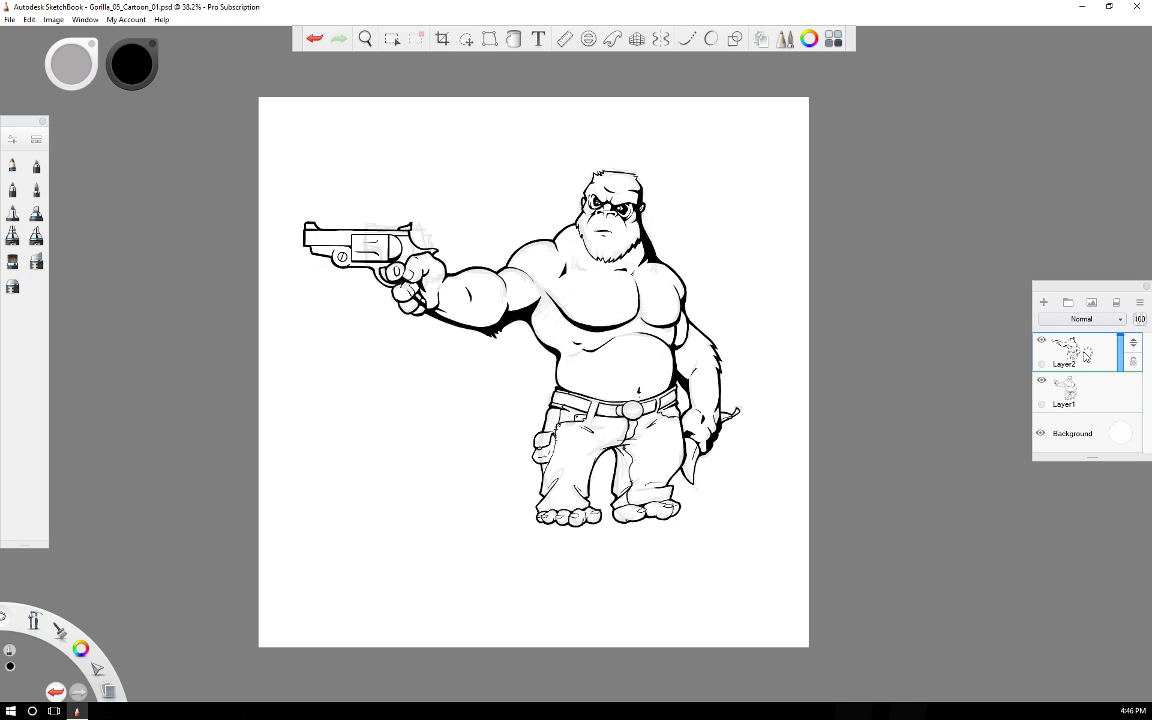
Duplicate the inked line-art layer and hide the original Layer2.
left_click(1088, 352)
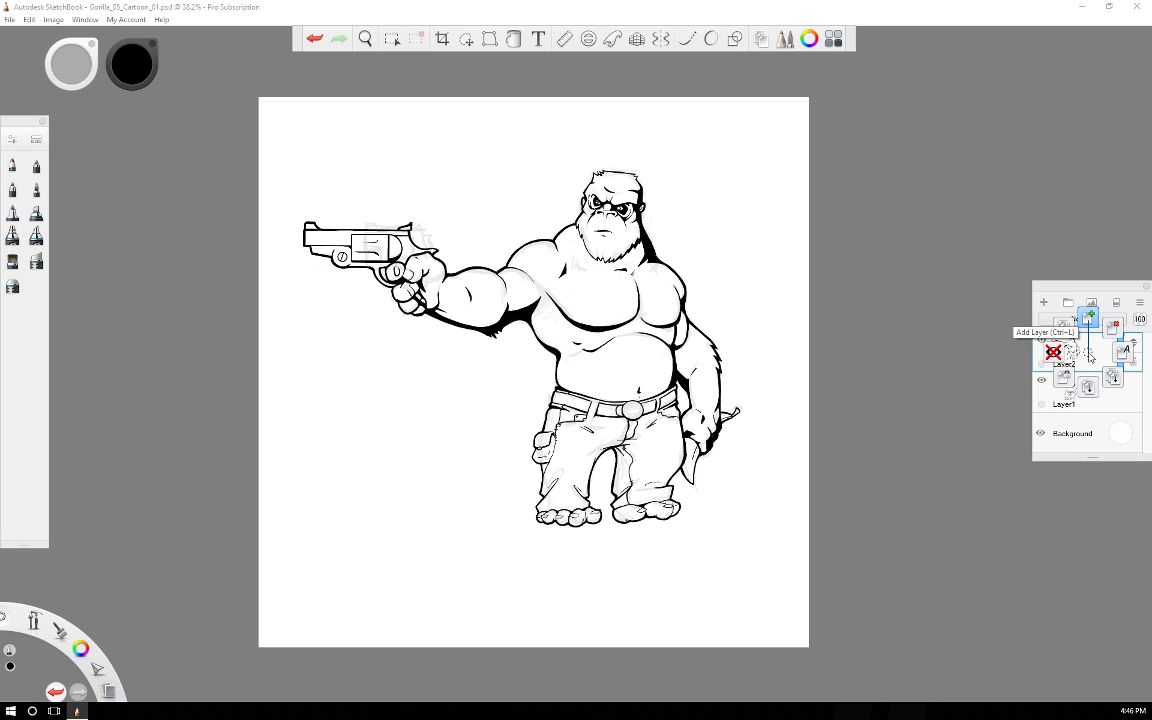
left_click(1067, 325)
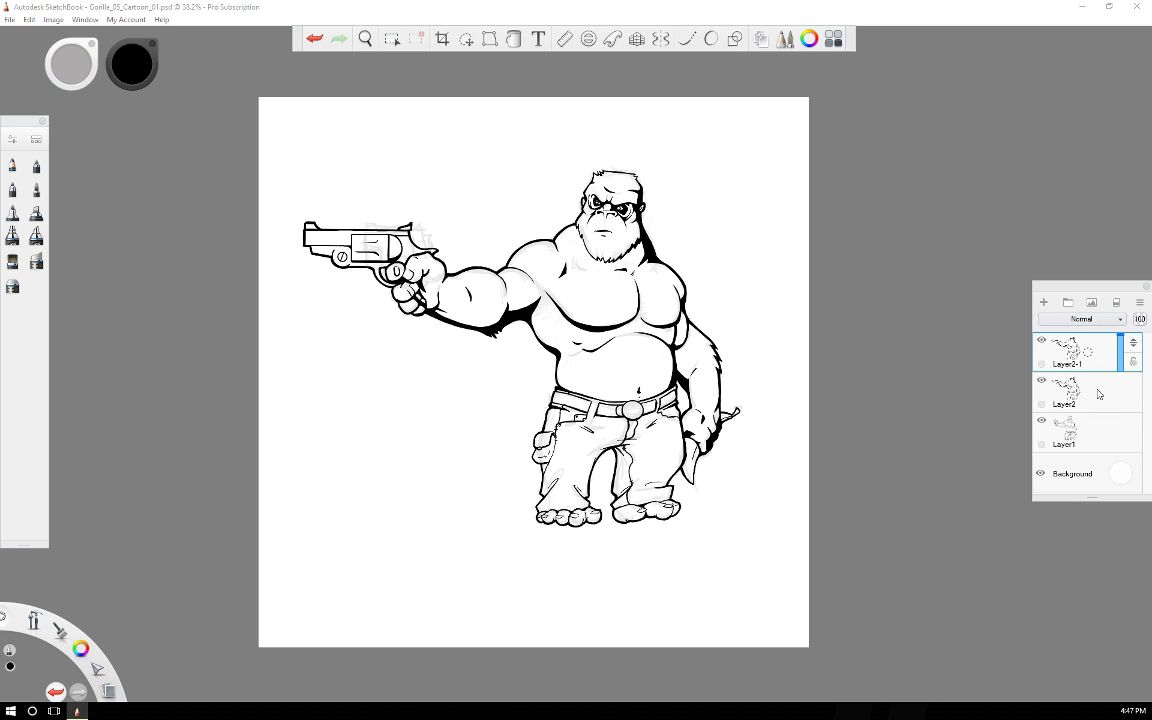
left_click(1046, 384)
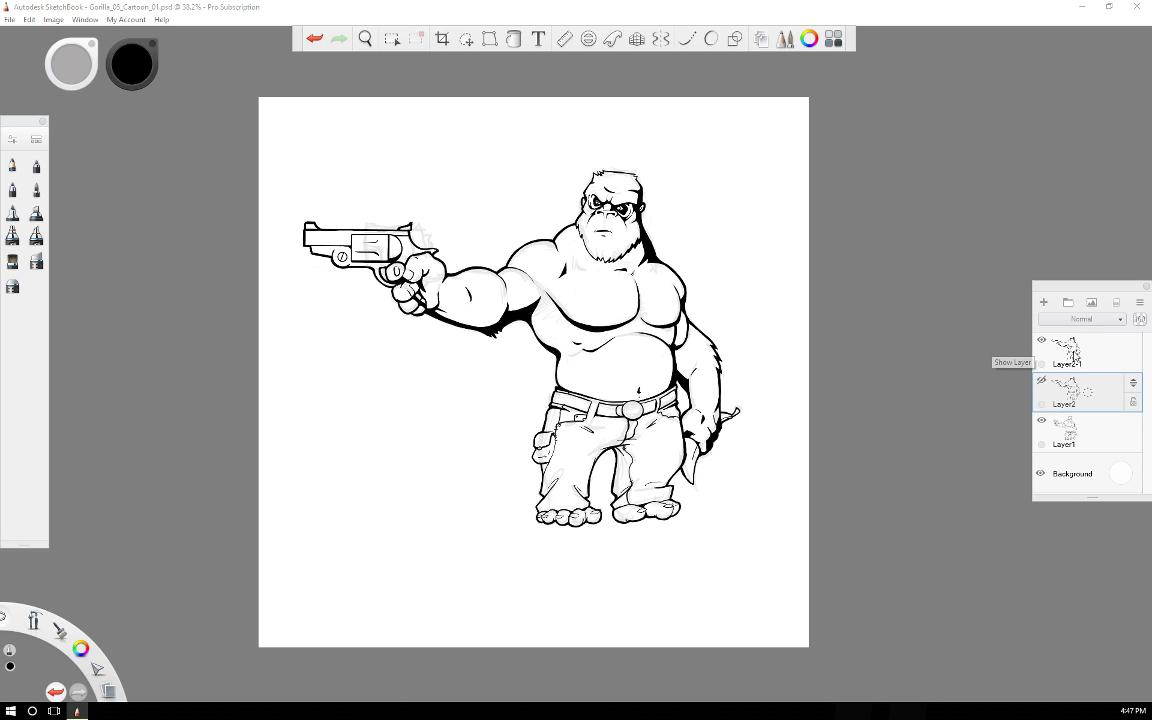
Add an empty layer between the duplicated line art and the hidden Layer2.
left_click(1090, 432)
left_click_drag(1090, 432, 1091, 392)
left_click_drag(1136, 428, 1120, 400)
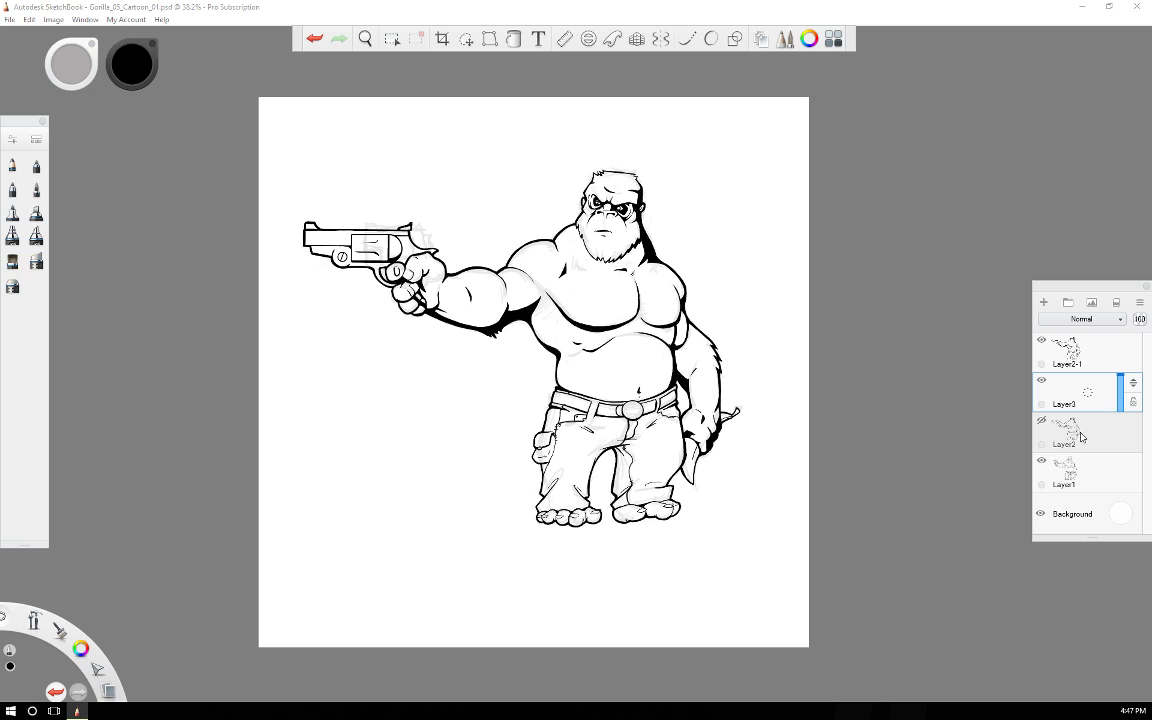
Set the duplicated line-art layer's blend mode to Multiply and hide the rough sketch on Layer1.
left_click(1090, 348)
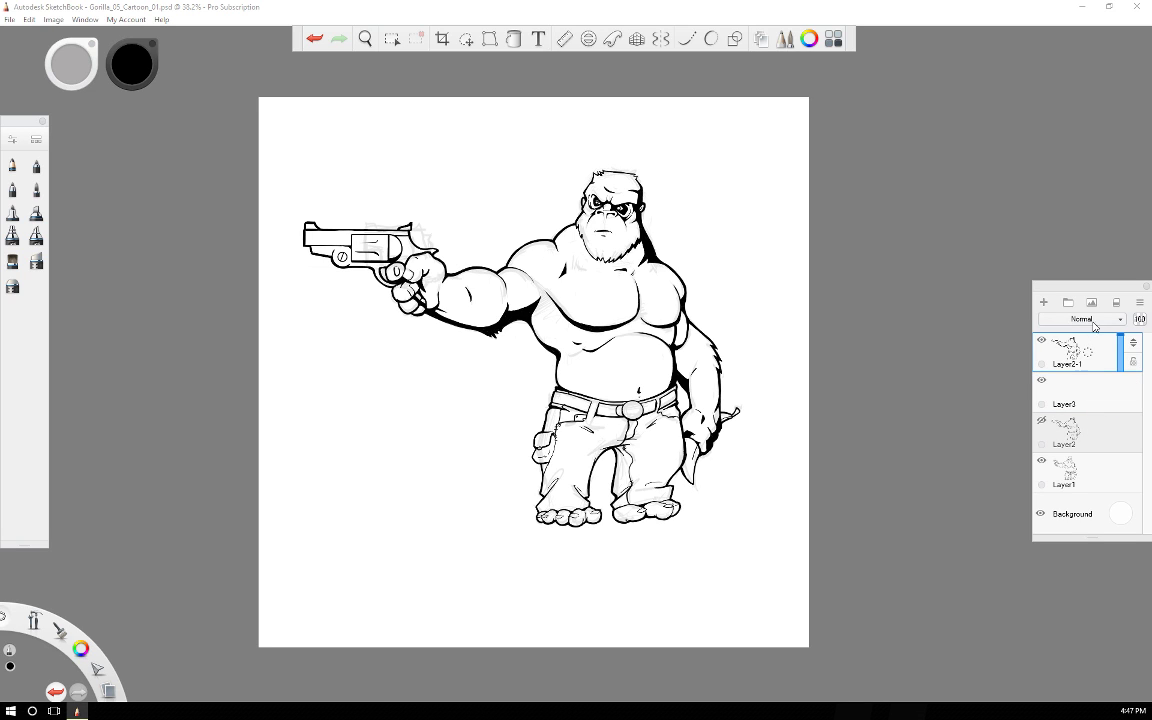
left_click(1082, 318)
left_click(1077, 350)
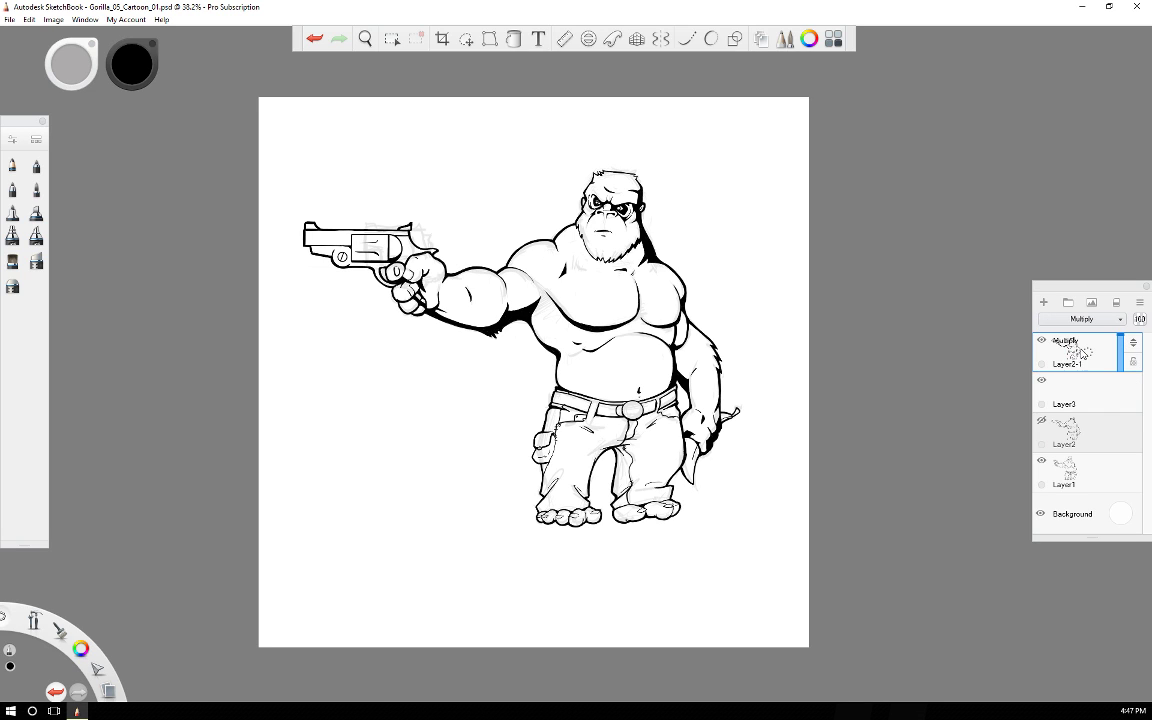
left_click(1045, 461)
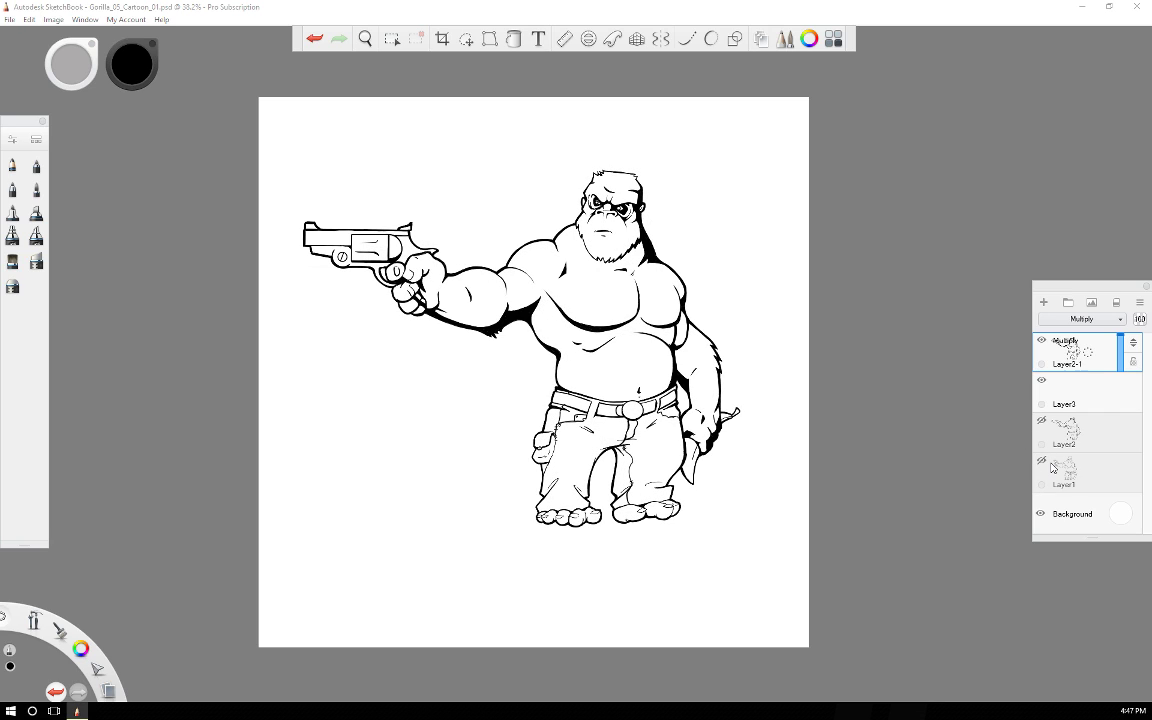
Make the empty Layer3 active for colouring and choose the Copic colour BV17 as the paint colour.
left_click(1088, 392)
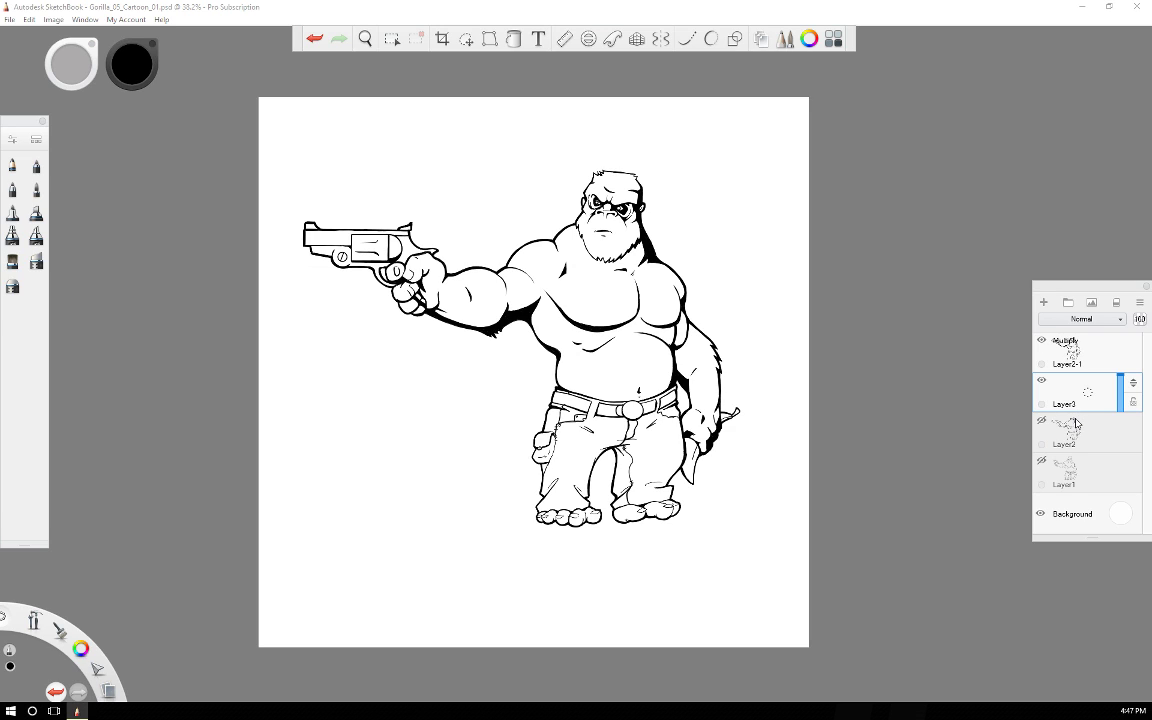
left_click(36, 215)
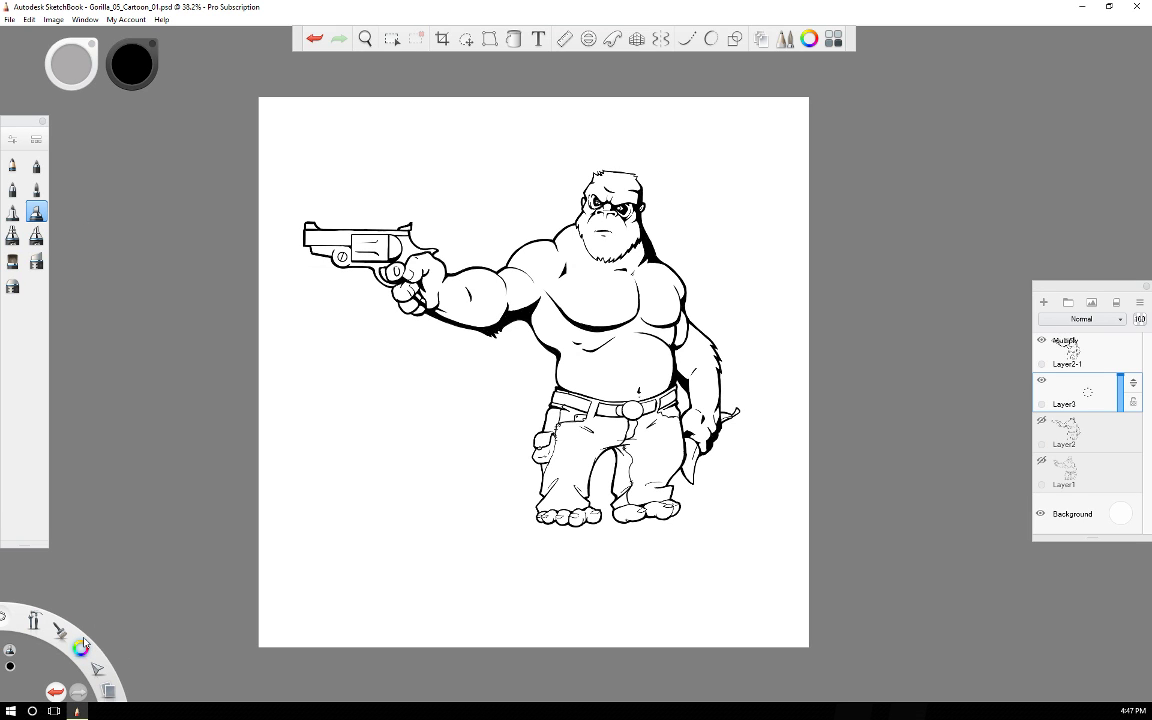
left_click(84, 19)
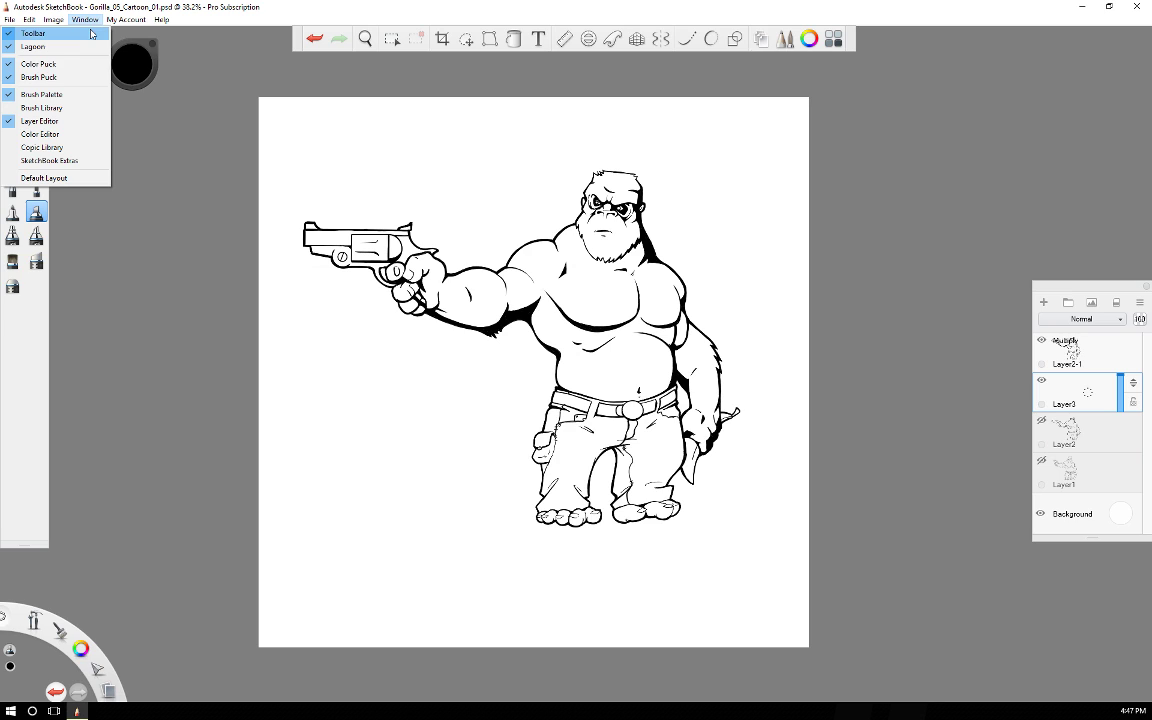
left_click(57, 151)
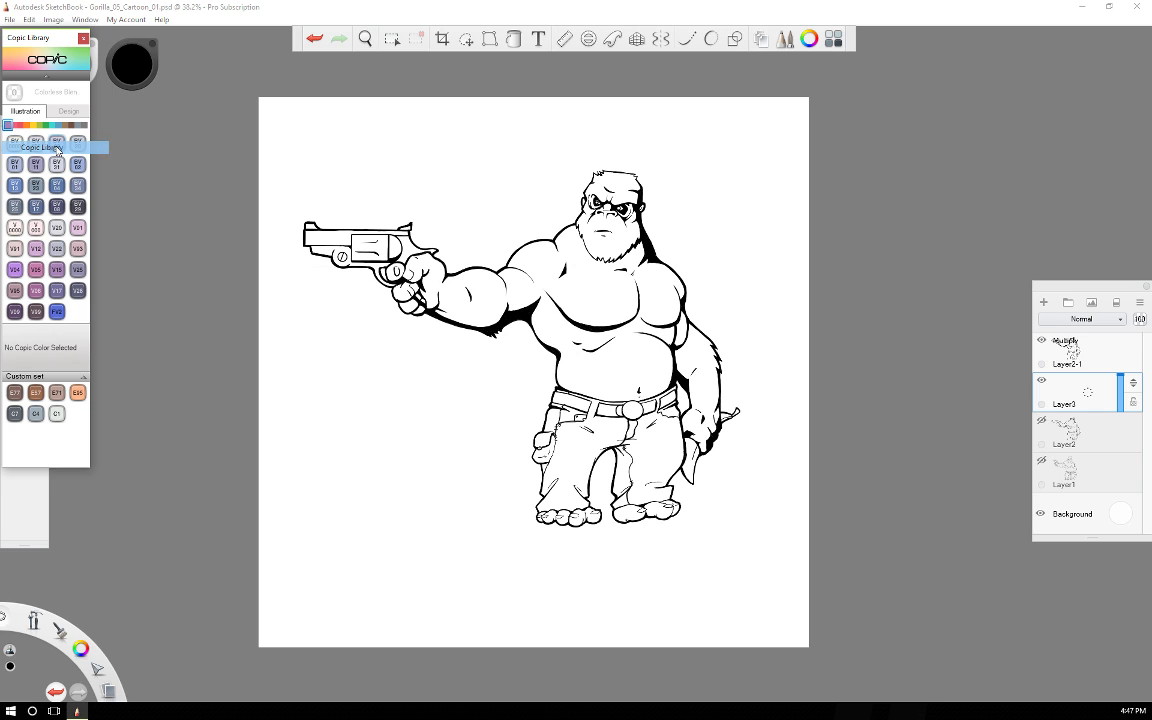
left_click(37, 207)
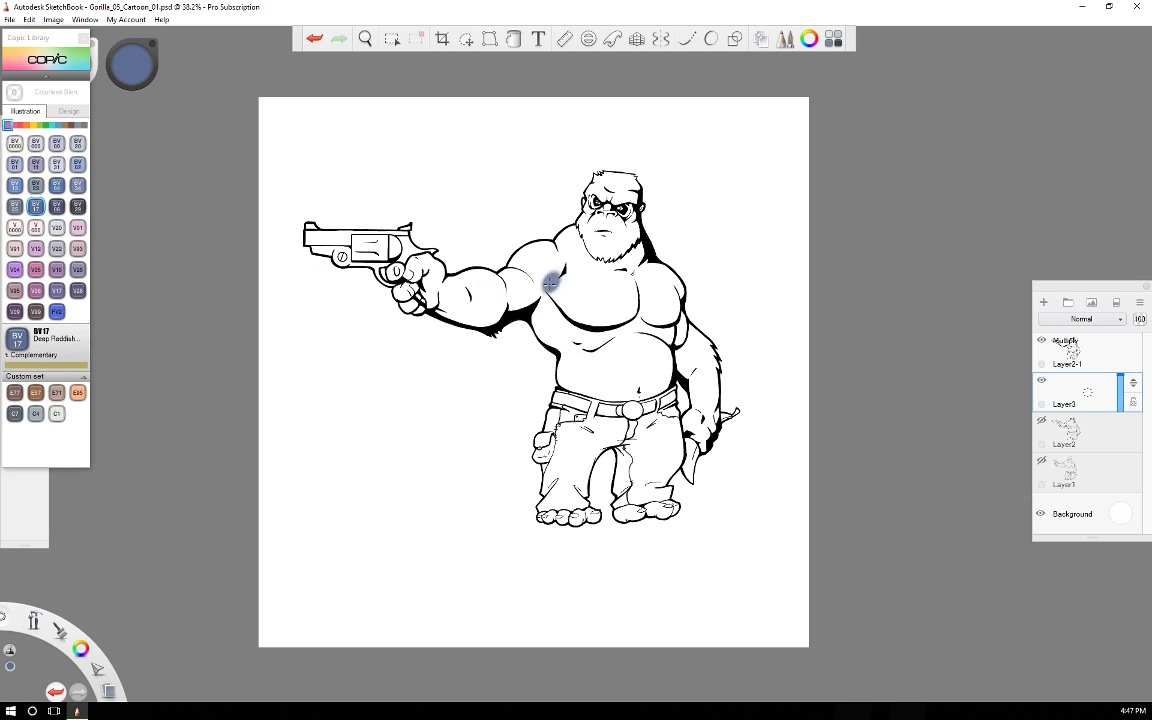
Try blocking in the gorilla's torso, shoulders and head with soft-edged BV17, and swap the painted layer for a new empty one.
mouse_move(524, 260)
left_mouse_down()
mouse_move(545, 250)
mouse_move(550, 265)
mouse_move(543, 256)
mouse_move(580, 237)
mouse_move(505, 265)
mouse_move(560, 278)
mouse_move(581, 241)
left_mouse_up()
mouse_move(517, 282)
left_mouse_down()
mouse_move(522, 298)
mouse_move(549, 290)
left_mouse_up()
mouse_move(581, 236)
left_mouse_down()
mouse_move(505, 270)
mouse_move(495, 292)
mouse_move(485, 275)
mouse_move(542, 304)
mouse_move(500, 315)
mouse_move(540, 250)
mouse_move(610, 290)
left_mouse_up()
mouse_move(543, 302)
left_mouse_down()
mouse_move(580, 240)
mouse_move(590, 290)
mouse_move(610, 255)
mouse_move(630, 262)
mouse_move(603, 249)
mouse_move(660, 300)
mouse_move(655, 325)
mouse_move(665, 270)
mouse_move(645, 285)
mouse_move(668, 322)
mouse_move(668, 277)
mouse_move(655, 320)
mouse_move(663, 305)
mouse_move(535, 320)
mouse_move(585, 372)
mouse_move(600, 345)
mouse_move(625, 378)
mouse_move(568, 358)
mouse_move(598, 340)
left_mouse_up()
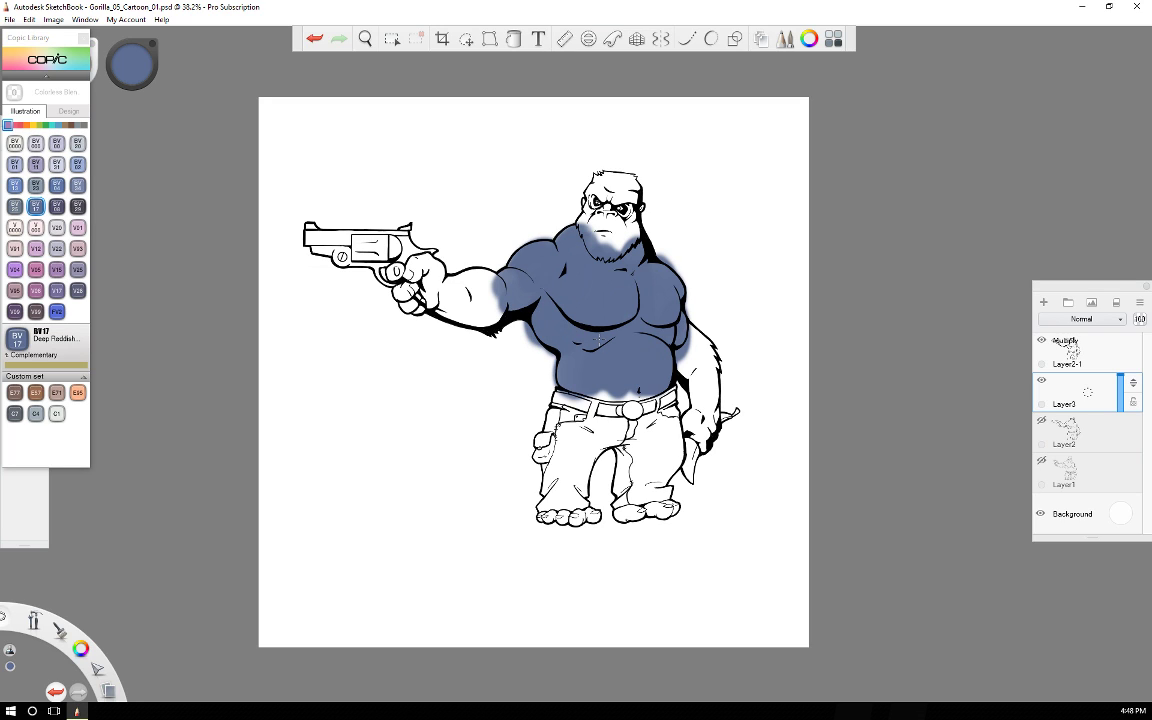
mouse_move(582, 229)
left_mouse_down()
mouse_move(598, 198)
mouse_move(623, 192)
mouse_move(574, 205)
mouse_move(582, 182)
mouse_move(630, 172)
left_mouse_up()
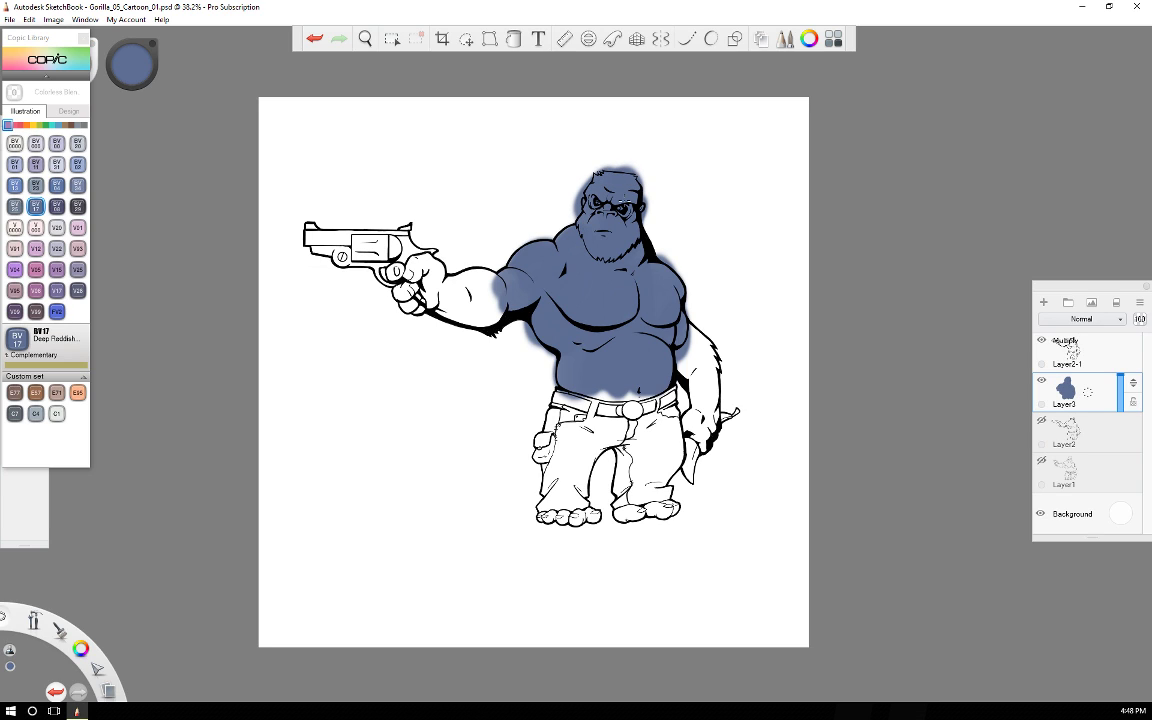
mouse_move(1088, 392)
left_mouse_down()
mouse_move(1104, 371)
mouse_move(1089, 349)
left_mouse_up()
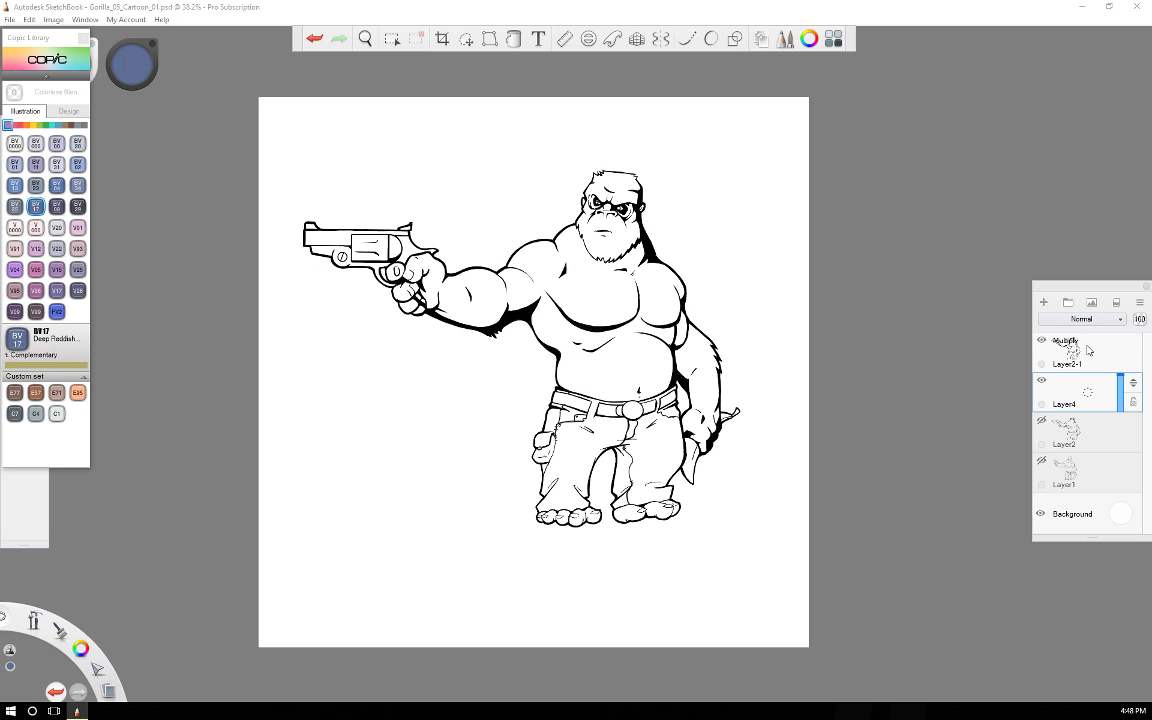
Try a Synthetic Taper brush stroke across the gorilla's raised upper arm, and undo it.
left_click(48, 497)
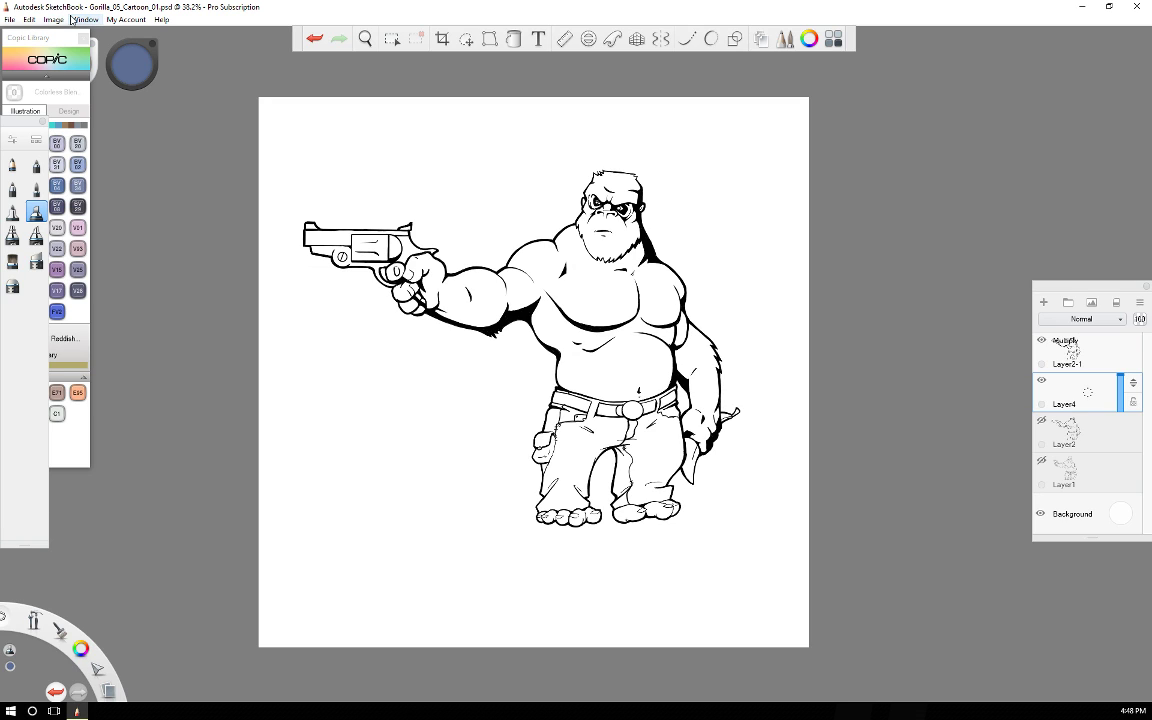
left_click(15, 259)
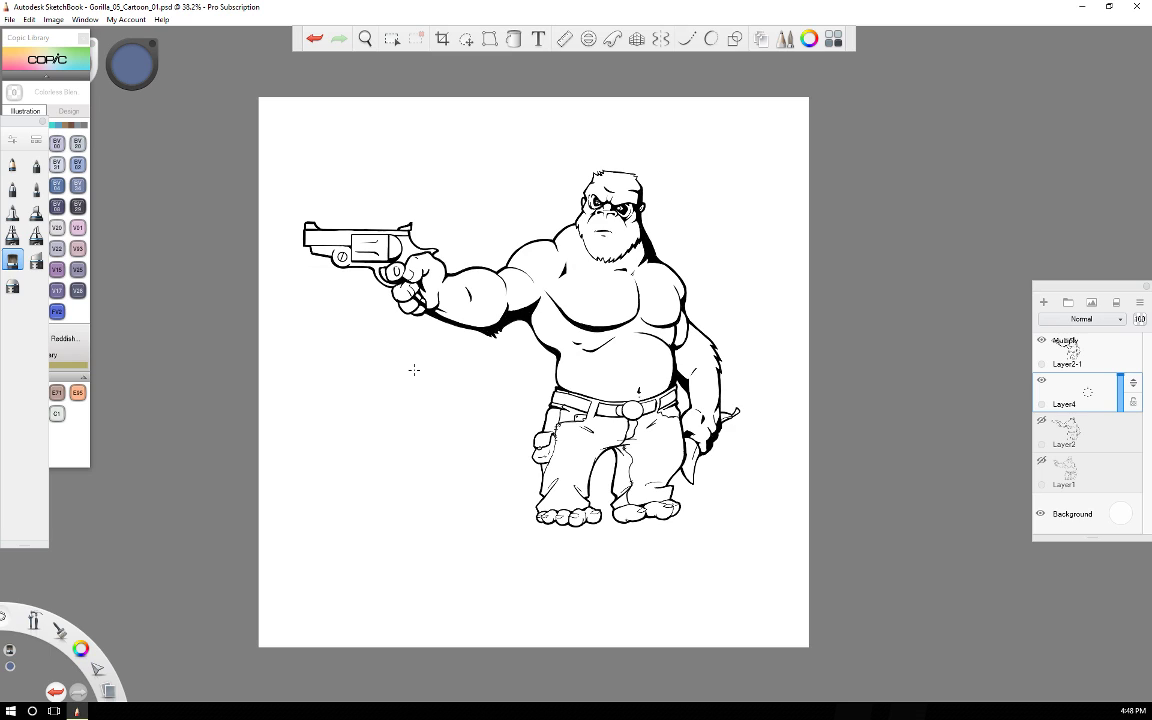
left_click_drag(492, 303, 540, 268)
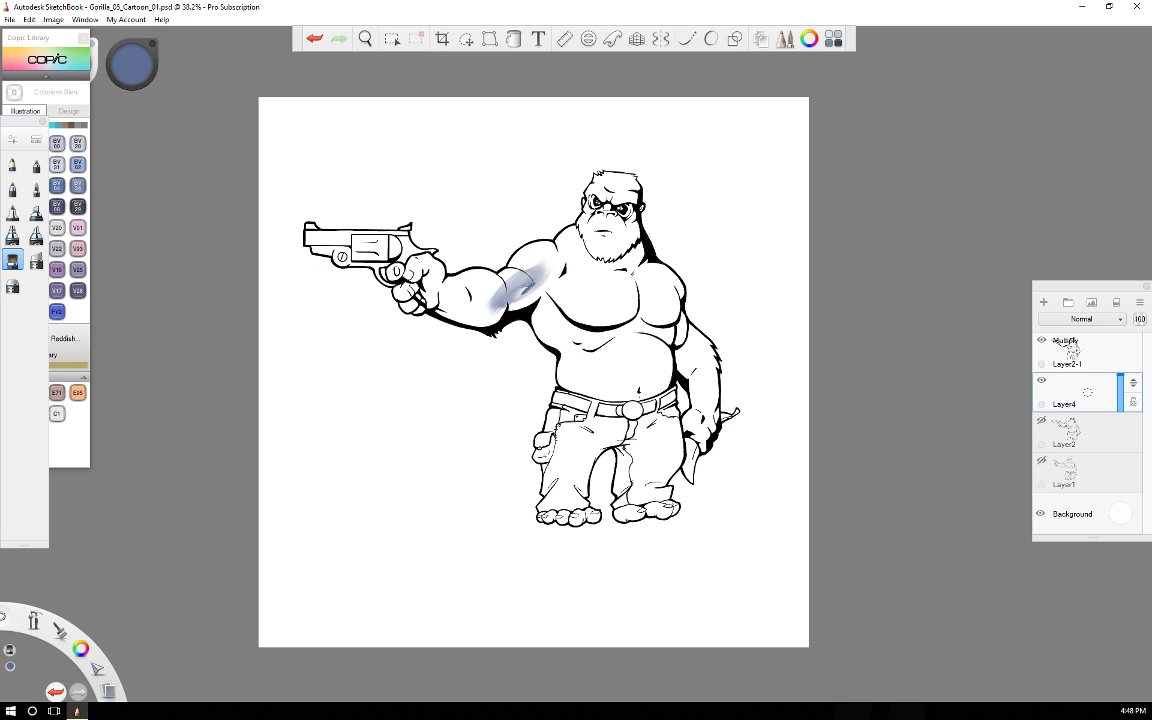
left_click(315, 39)
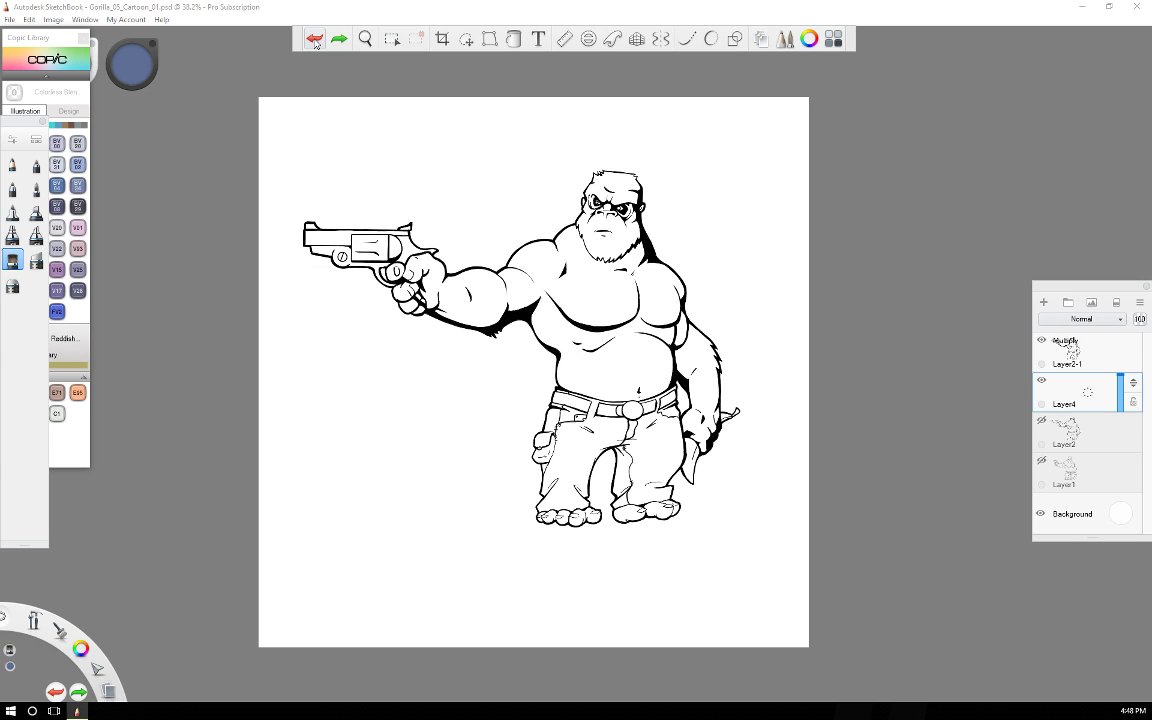
Compare the Basic set's brushes in the Brush Library, choose the Dream Brush and test it with a small dab on the raised forearm.
left_click(85, 20)
left_click(60, 110)
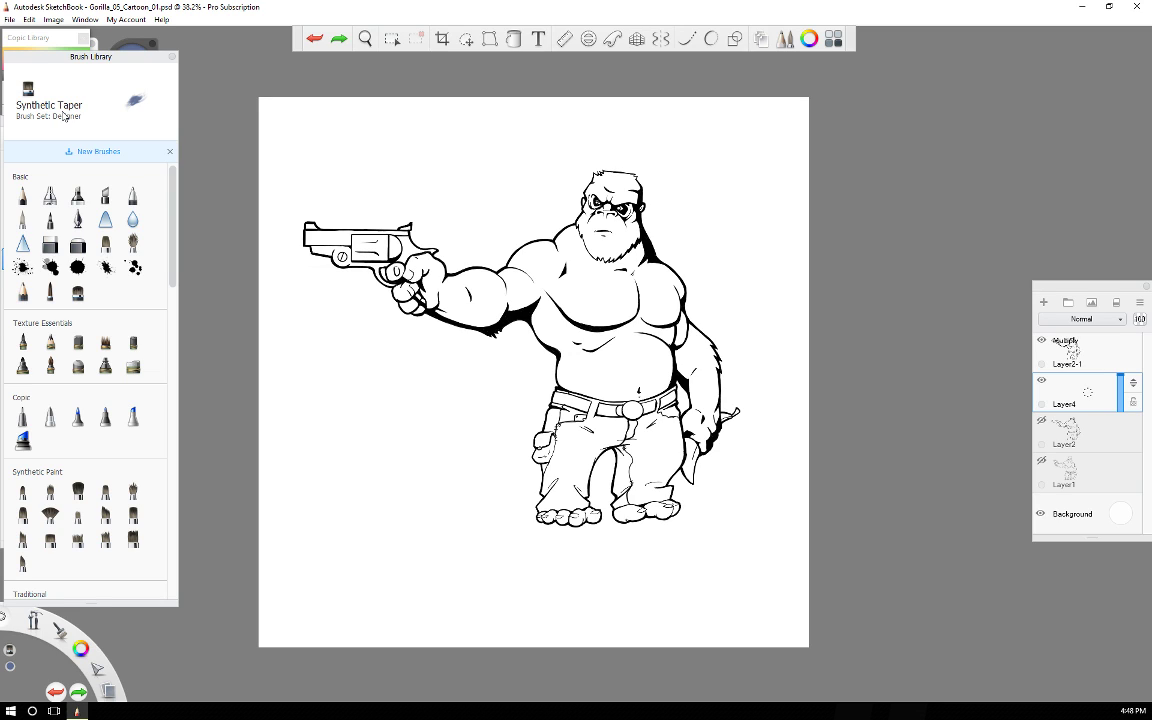
left_click(106, 245)
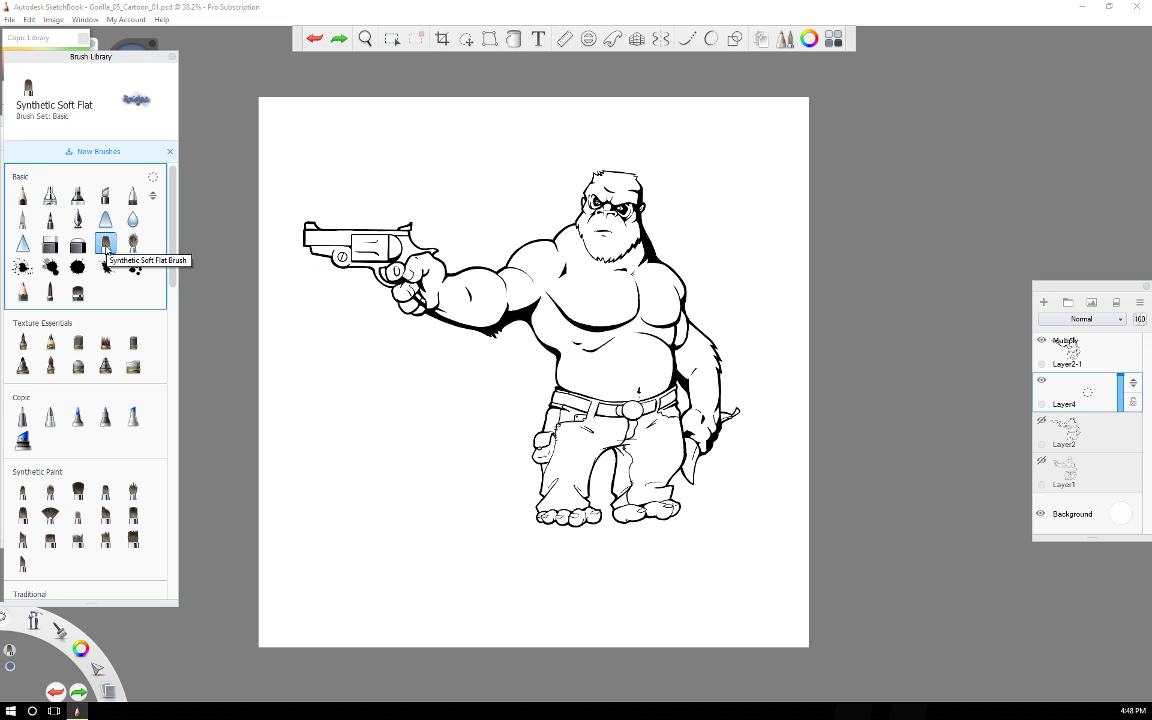
left_click(131, 194)
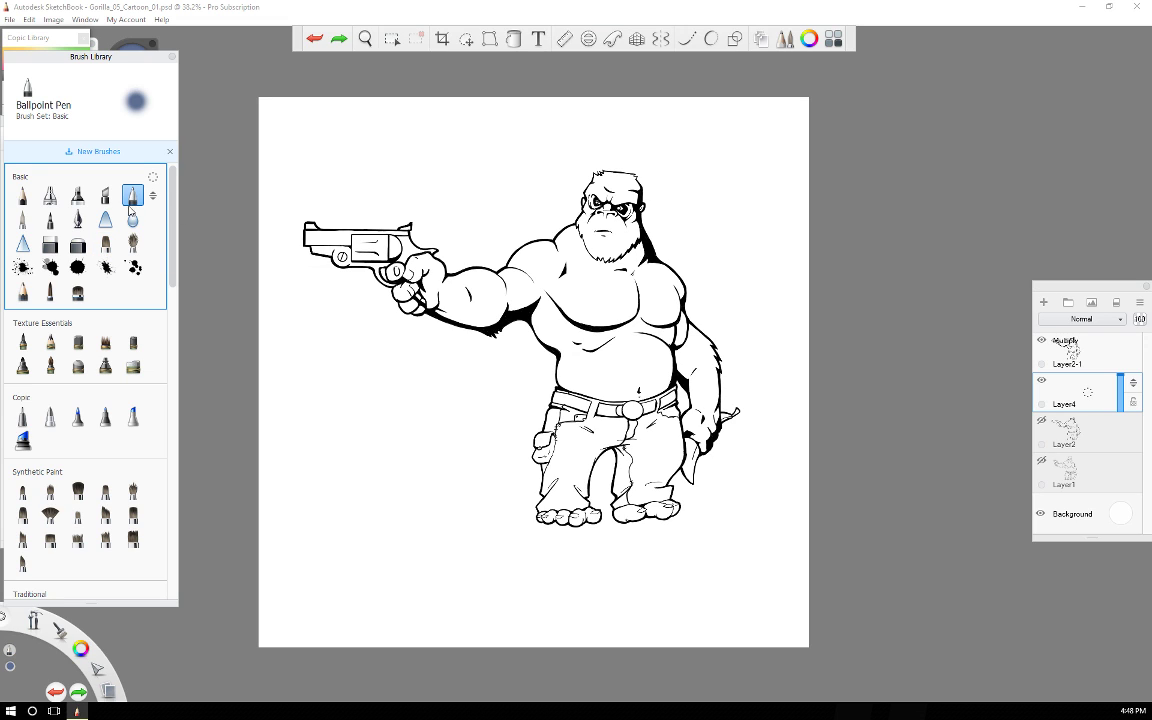
left_click(106, 196)
left_click(77, 195)
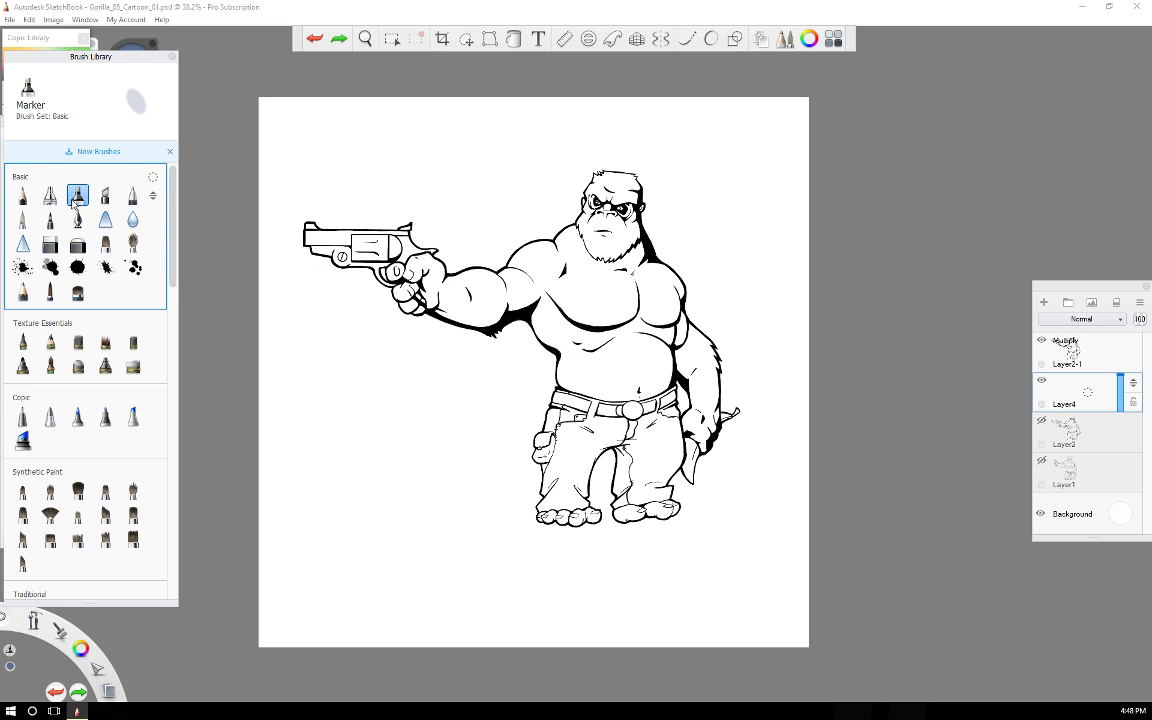
left_click(51, 196)
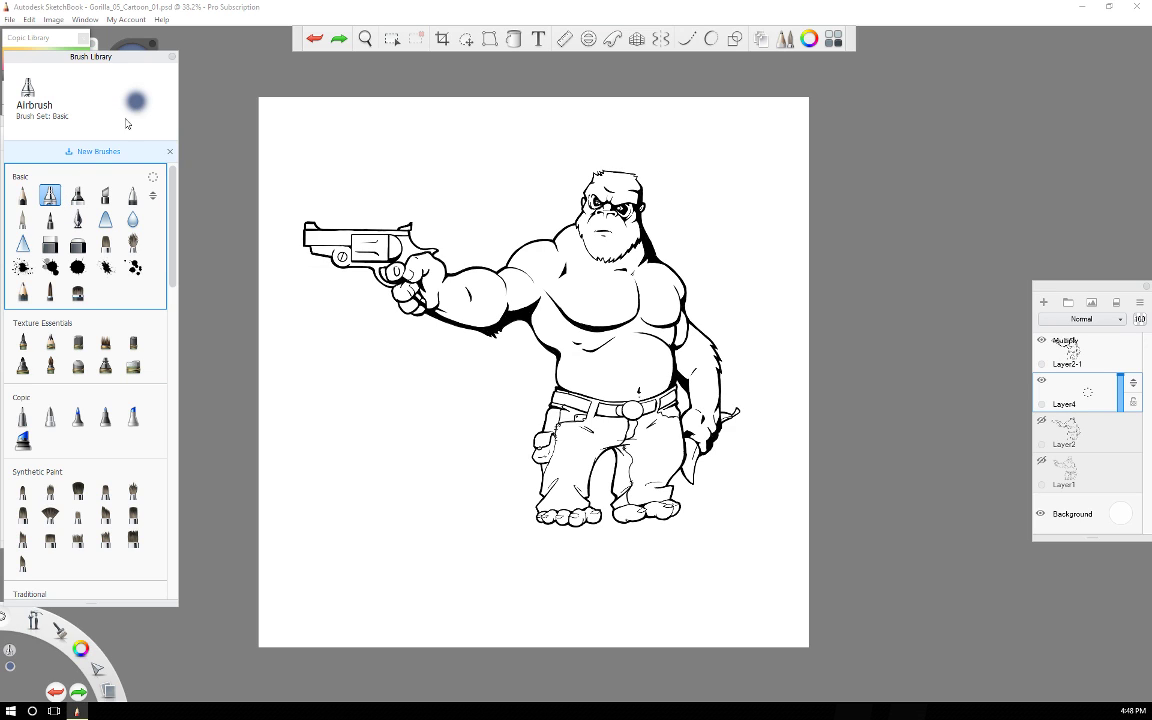
left_click(22, 219)
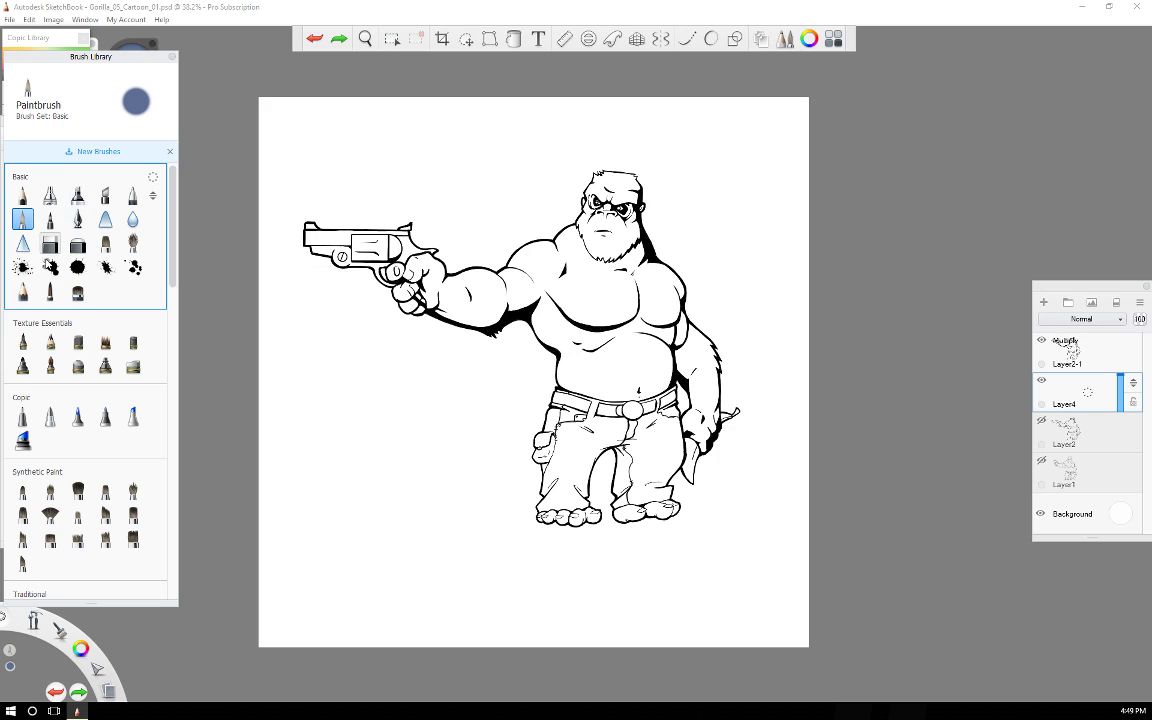
left_click(50, 291)
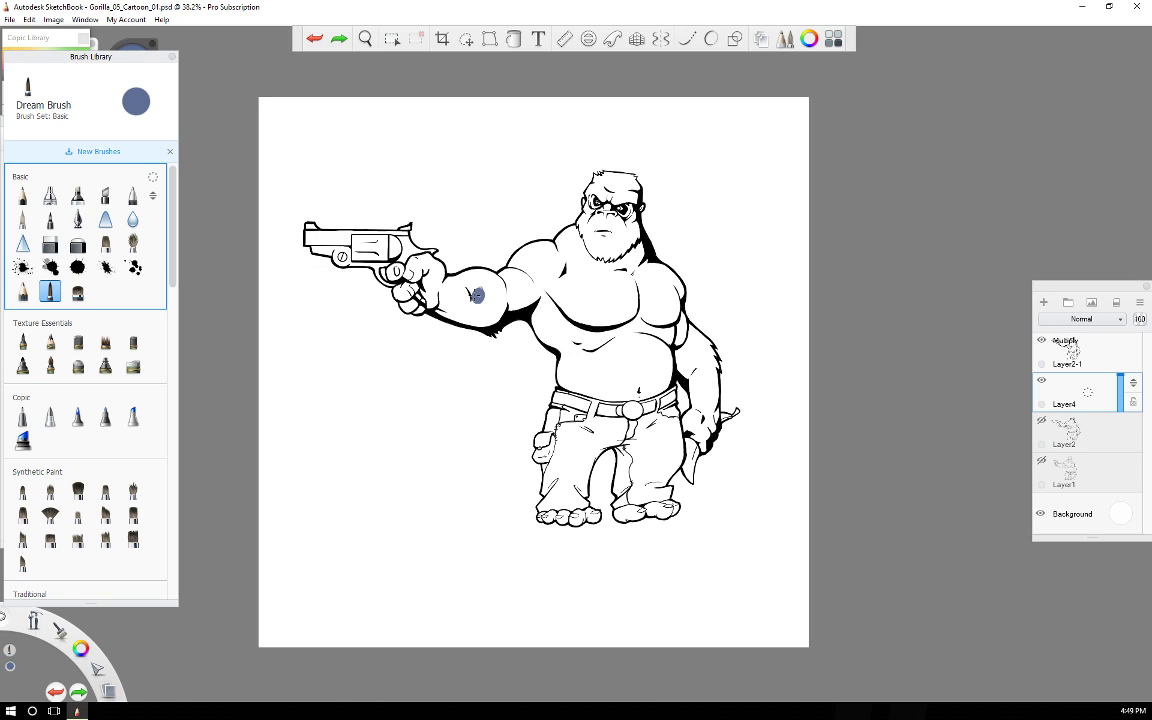
left_click_drag(476, 290, 478, 298)
Close the Brush Library and Copic Library, and move the brush puck to the other side of the colour puck.
left_click(172, 57)
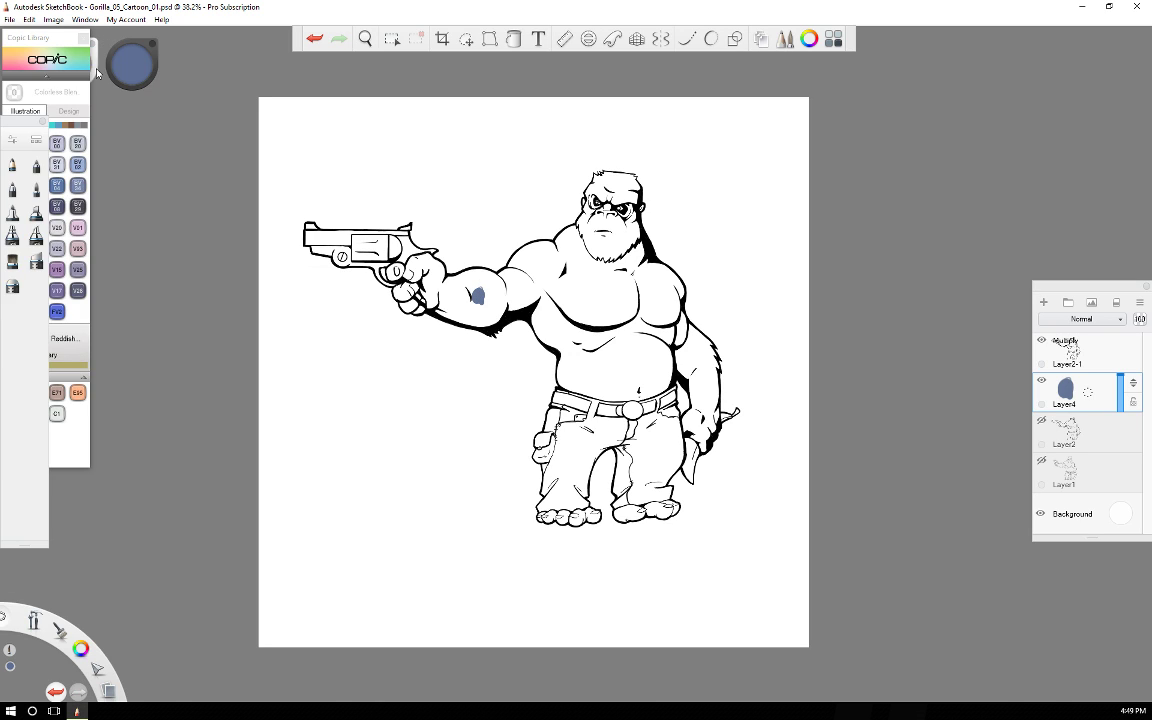
left_click(97, 71)
left_click(83, 38)
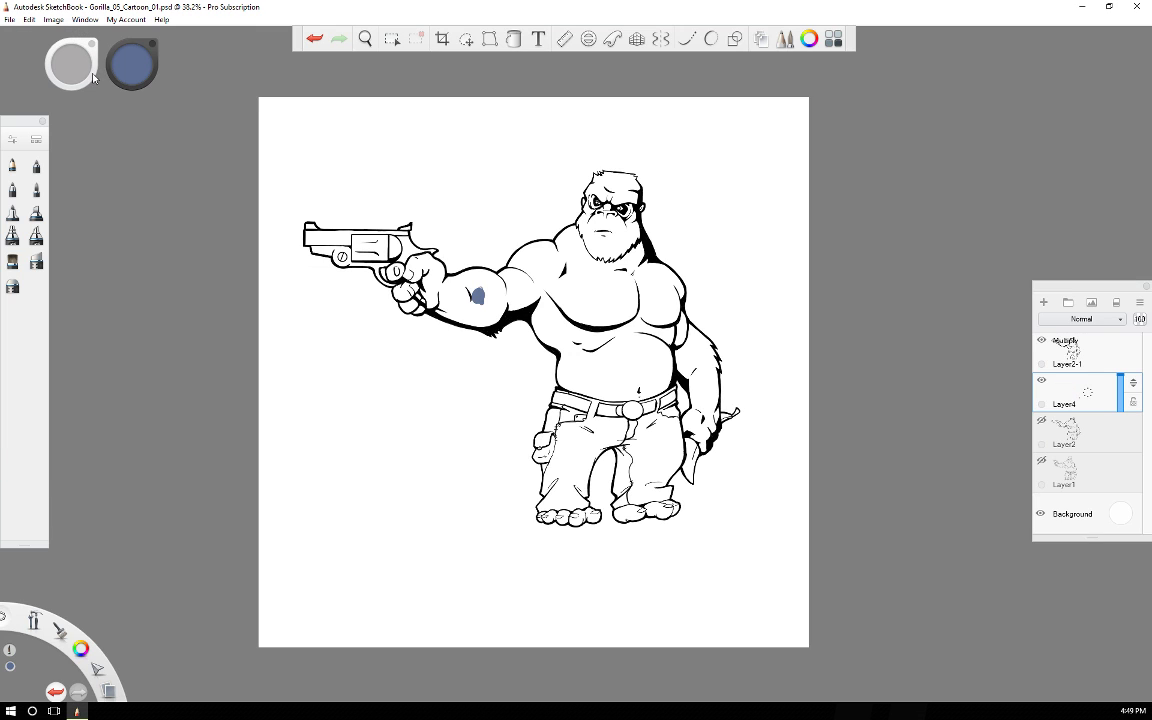
mouse_move(72, 57)
left_mouse_down()
mouse_move(93, 75)
mouse_move(189, 58)
mouse_move(194, 72)
left_mouse_up()
Fill the gorilla's raised forearm, gun hand and fingers with flat blue BV17 beneath the line art.
mouse_move(474, 294)
left_mouse_down()
mouse_move(445, 291)
mouse_move(495, 300)
mouse_move(467, 289)
mouse_move(491, 285)
mouse_move(454, 289)
mouse_move(416, 271)
left_mouse_up()
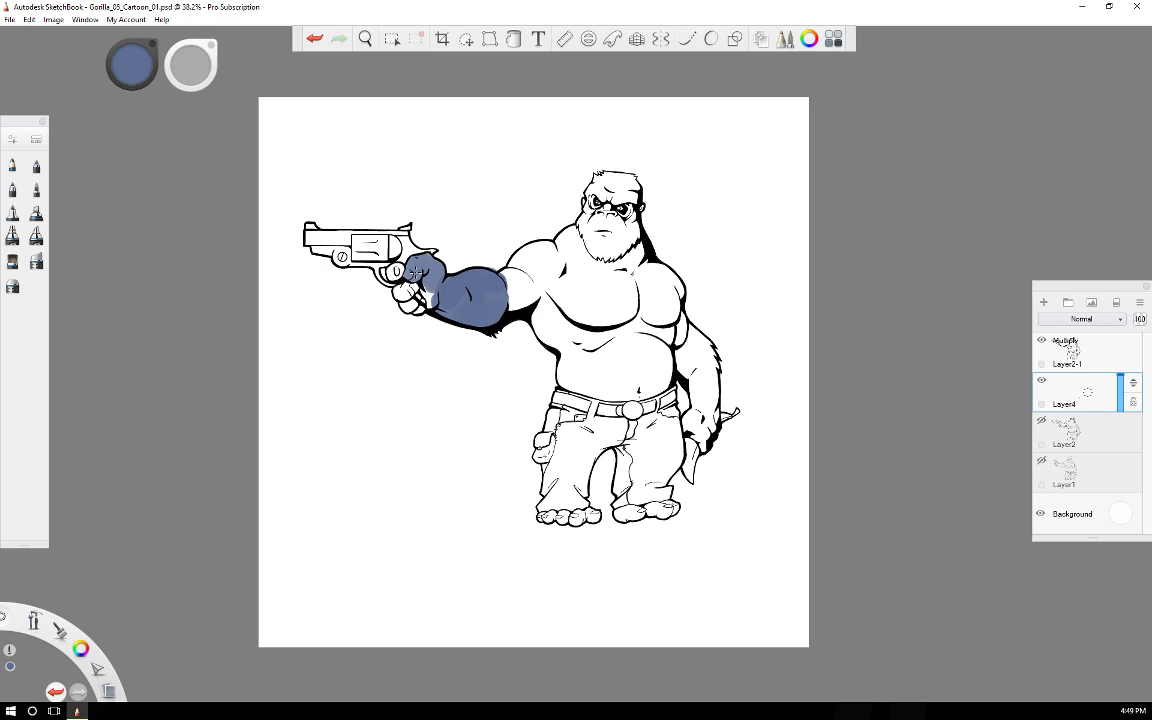
left_click_drag(428, 290, 431, 301)
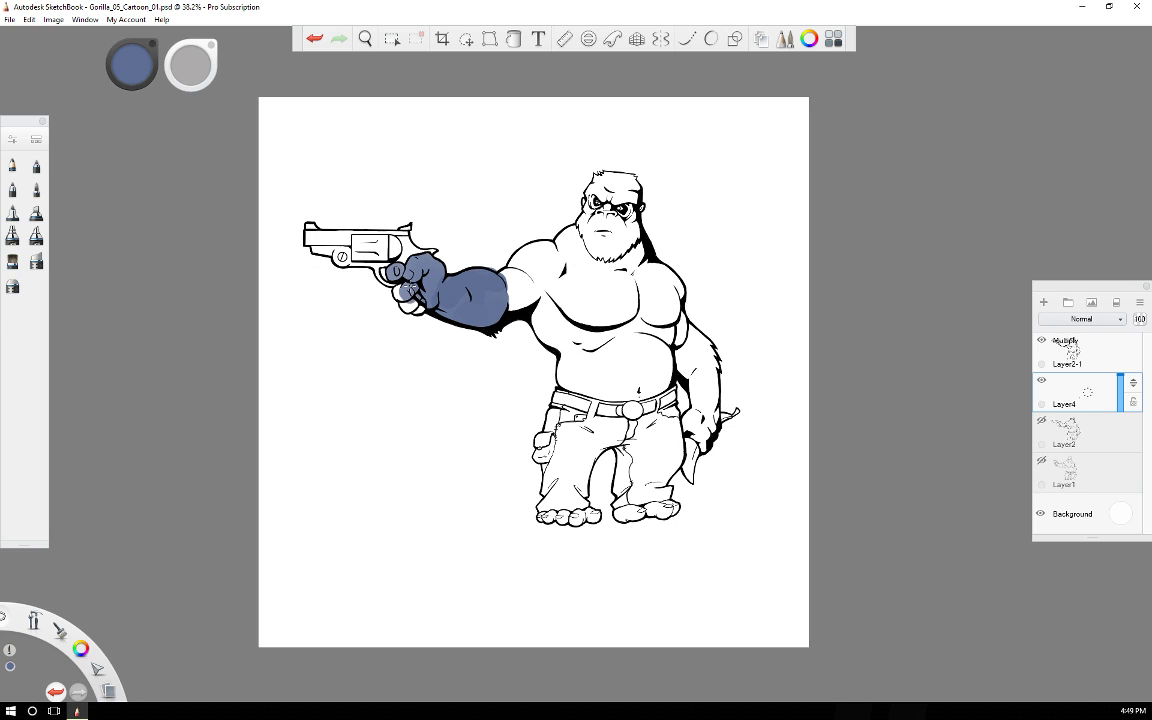
left_click(398, 290)
left_click_drag(408, 303, 409, 306)
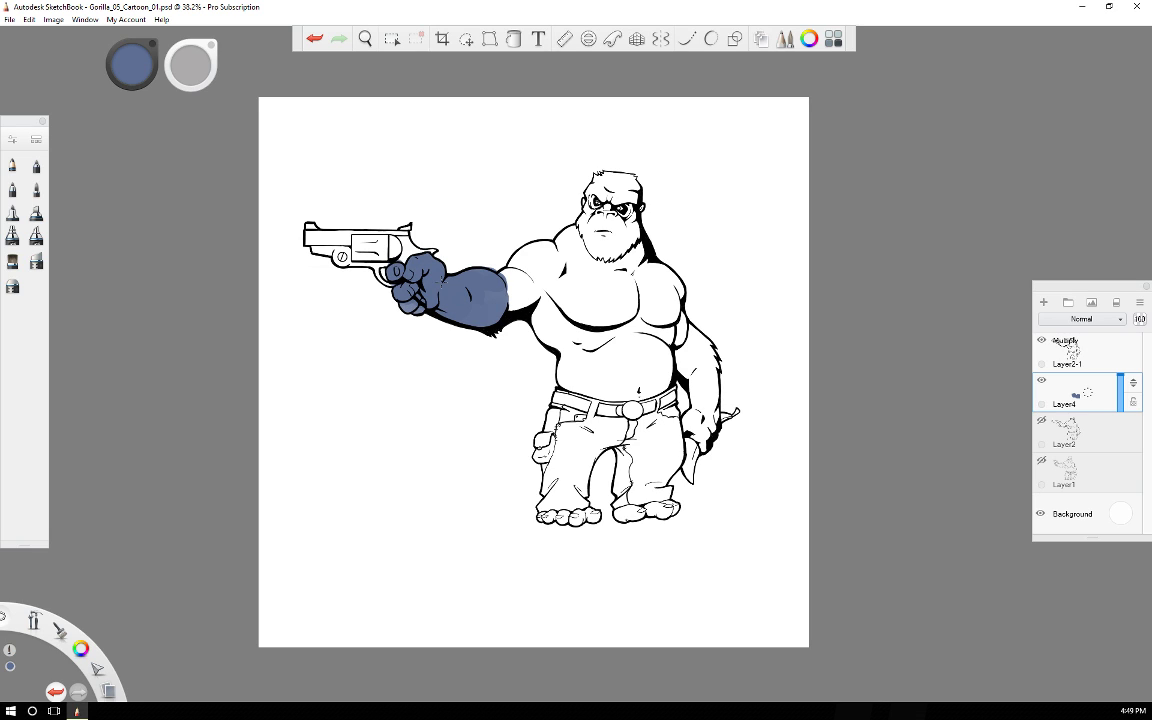
Extend the flat blue over the upper arm, shoulders, chest, lowered arm, face and top of the head.
mouse_move(487, 295)
left_mouse_down()
mouse_move(582, 236)
mouse_move(560, 250)
mouse_move(561, 282)
mouse_move(539, 300)
mouse_move(548, 334)
mouse_move(540, 300)
mouse_move(568, 340)
mouse_move(575, 300)
mouse_move(539, 300)
mouse_move(575, 385)
mouse_move(605, 315)
mouse_move(600, 330)
mouse_move(655, 320)
mouse_move(640, 340)
mouse_move(605, 310)
mouse_move(595, 318)
left_mouse_up()
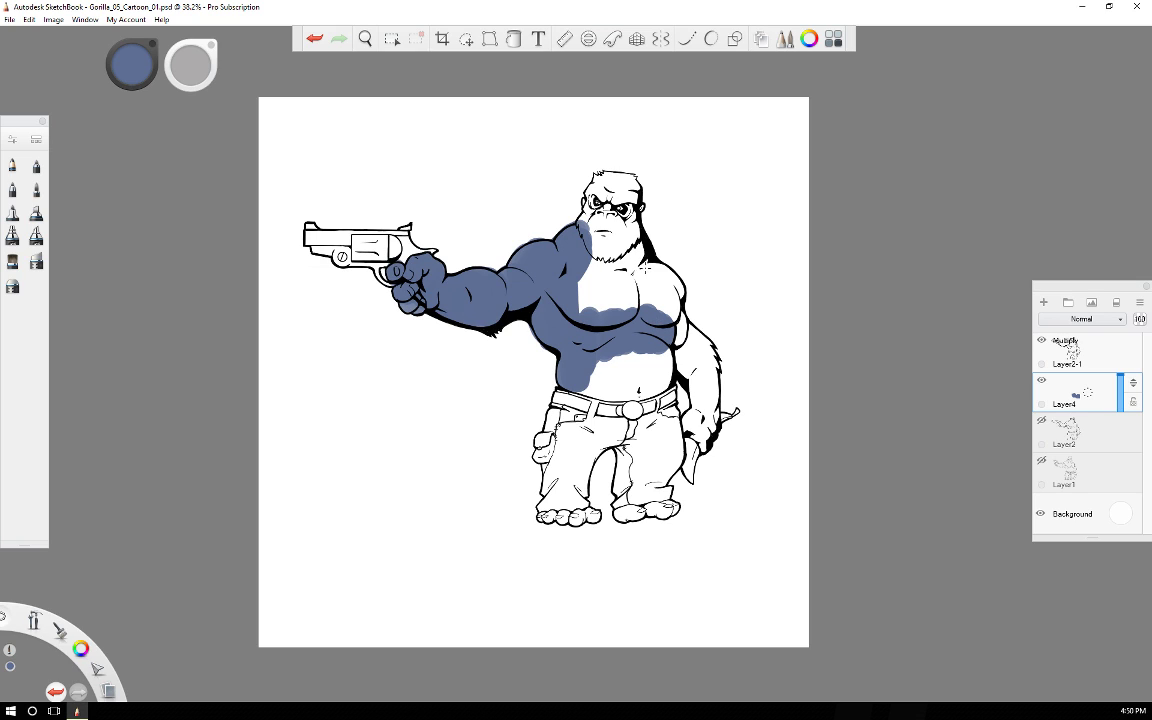
mouse_move(646, 268)
left_mouse_down()
mouse_move(670, 305)
mouse_move(652, 283)
mouse_move(666, 273)
mouse_move(680, 293)
mouse_move(683, 358)
mouse_move(698, 345)
mouse_move(704, 356)
mouse_move(700, 395)
mouse_move(701, 384)
mouse_move(711, 391)
mouse_move(690, 424)
mouse_move(704, 435)
left_mouse_up()
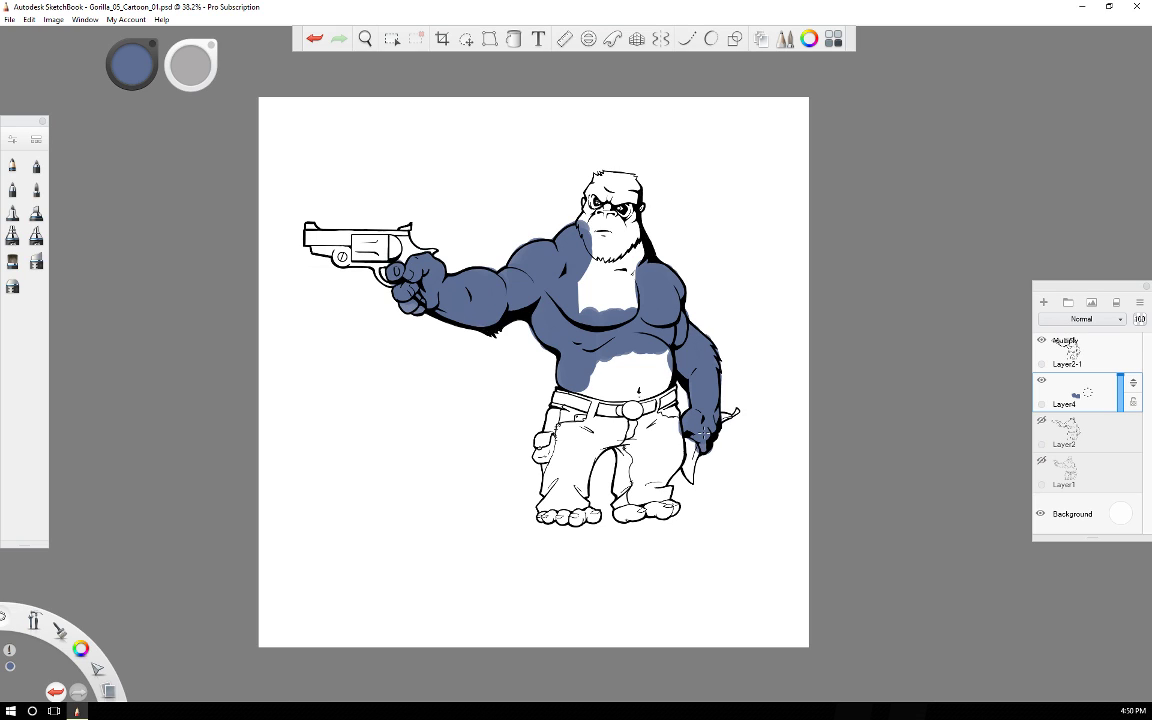
left_click_drag(657, 354, 652, 372)
mouse_move(588, 218)
left_mouse_down()
mouse_move(586, 230)
mouse_move(594, 192)
mouse_move(597, 205)
mouse_move(625, 210)
mouse_move(632, 296)
mouse_move(624, 285)
mouse_move(588, 300)
left_mouse_up()
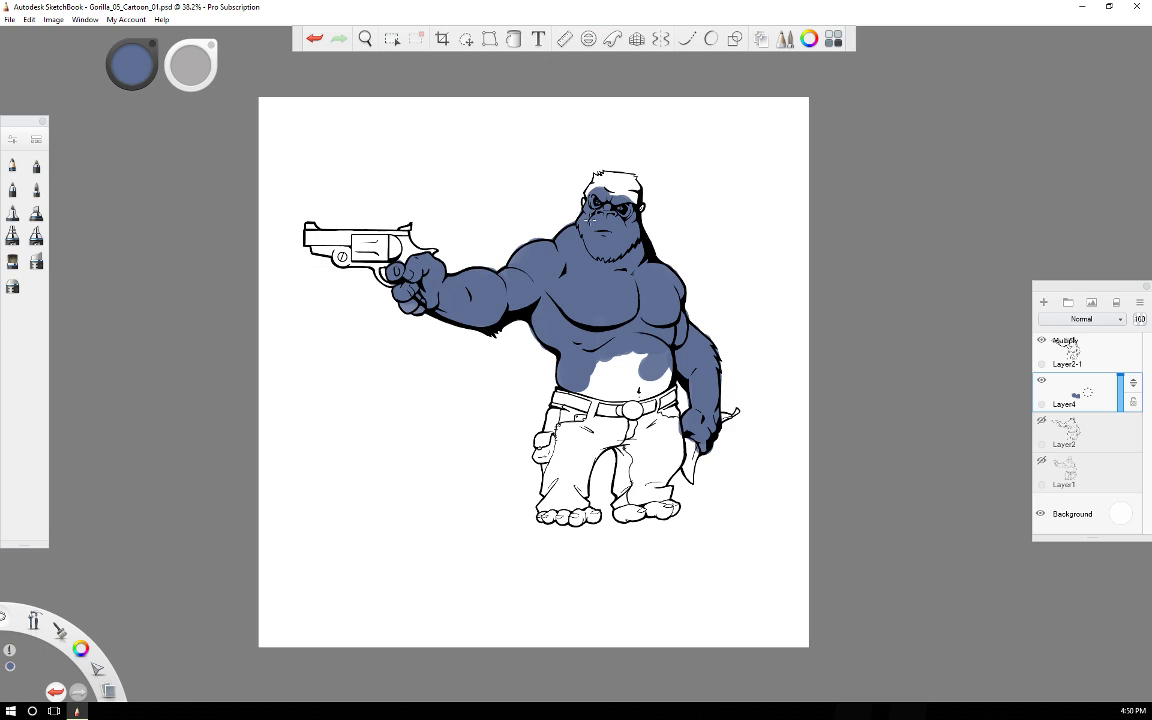
mouse_move(600, 190)
left_mouse_down()
mouse_move(612, 174)
mouse_move(632, 190)
mouse_move(620, 184)
left_mouse_up()
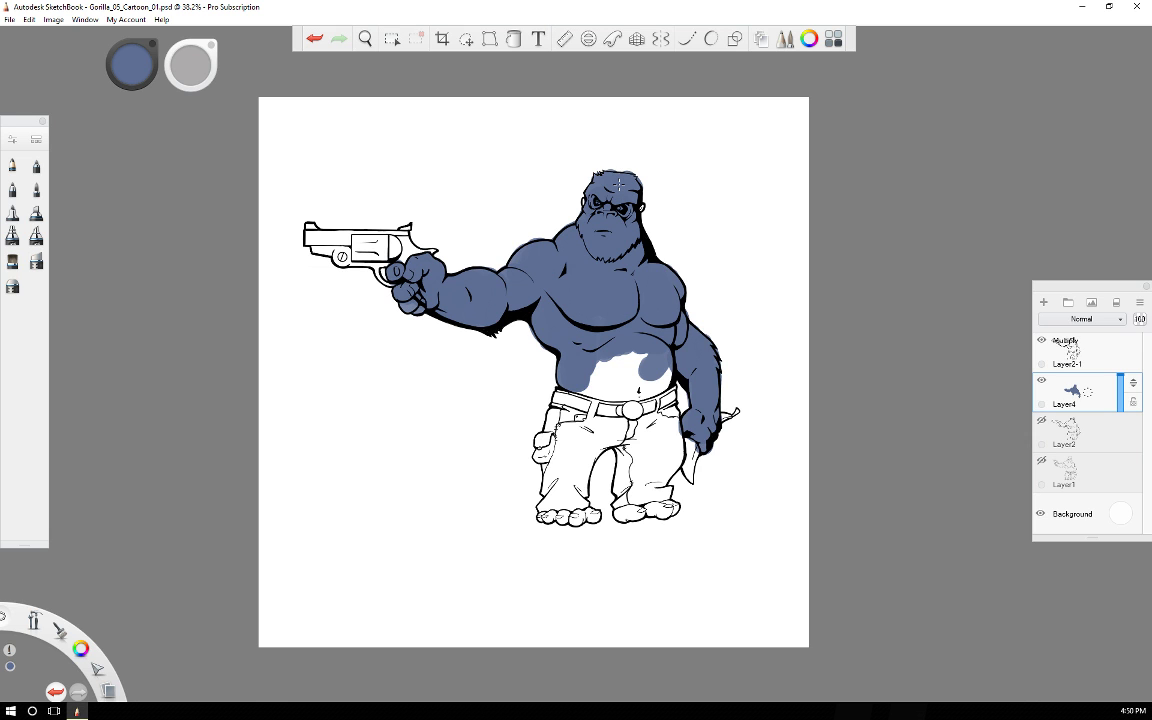
Rotate the canvas and fill the remaining white belly area with blue up to the belt line.
key("Right")
key("Right")
key("Right")
key("Right")
key("Right")
key("Right")
key("Right")
key("Right")
key("Right")
key("Right")
key("Right")
key("Right")
key("Right")
key("Right")
key("Right")
key("Right")
key("Right")
key("Right")
key("Right")
key("Right")
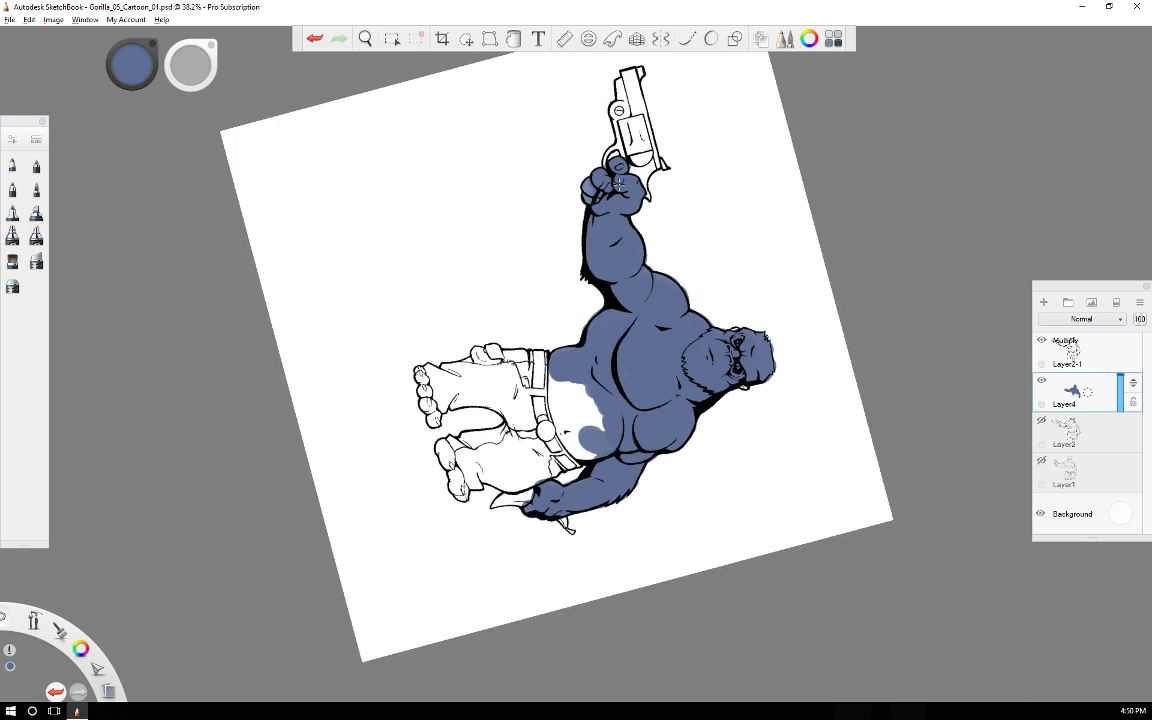
mouse_move(553, 357)
left_mouse_down()
mouse_move(520, 410)
mouse_move(557, 355)
mouse_move(514, 388)
mouse_move(519, 437)
mouse_move(557, 356)
left_mouse_up()
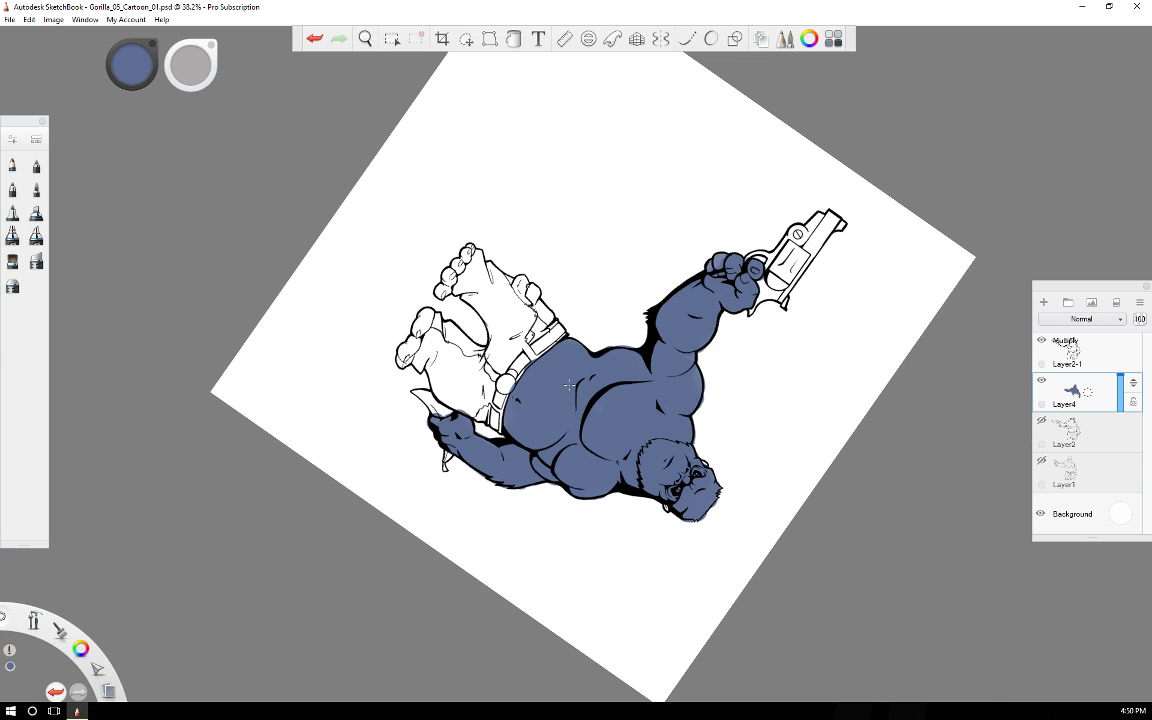
Erase the blue overspill outside the outlines of the knife hand, the flank and the raised arm's shoulder.
scroll(568, 385, "up", 6)
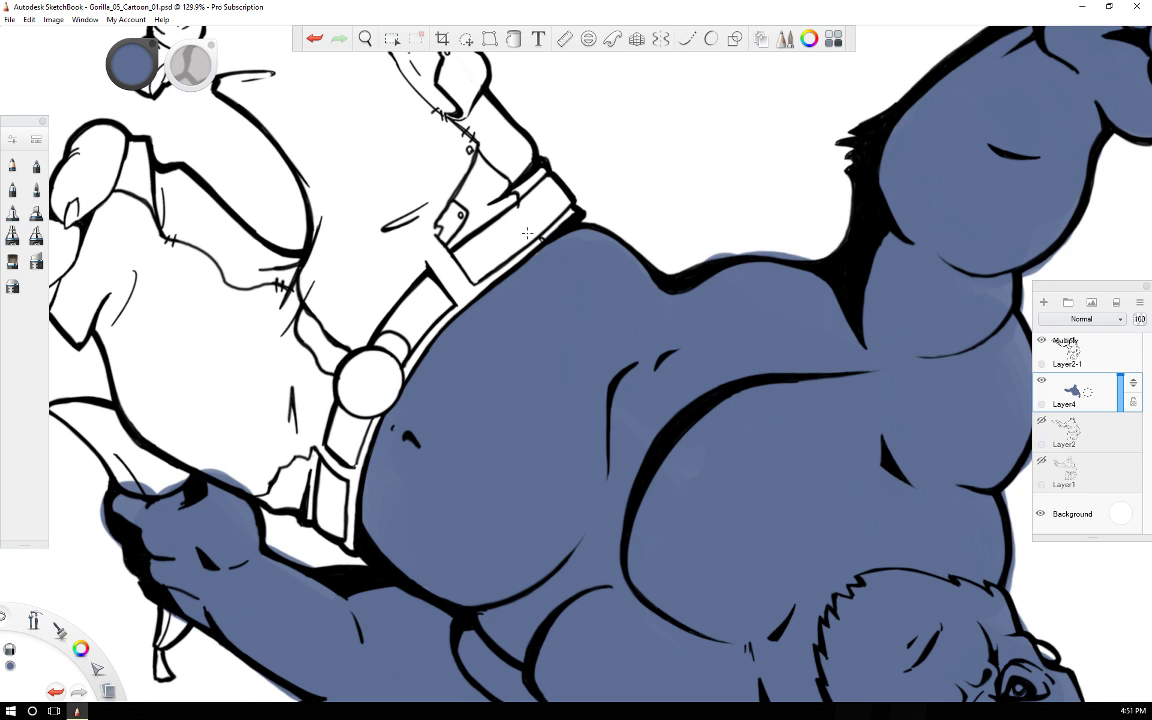
scroll(527, 233, "down", 2)
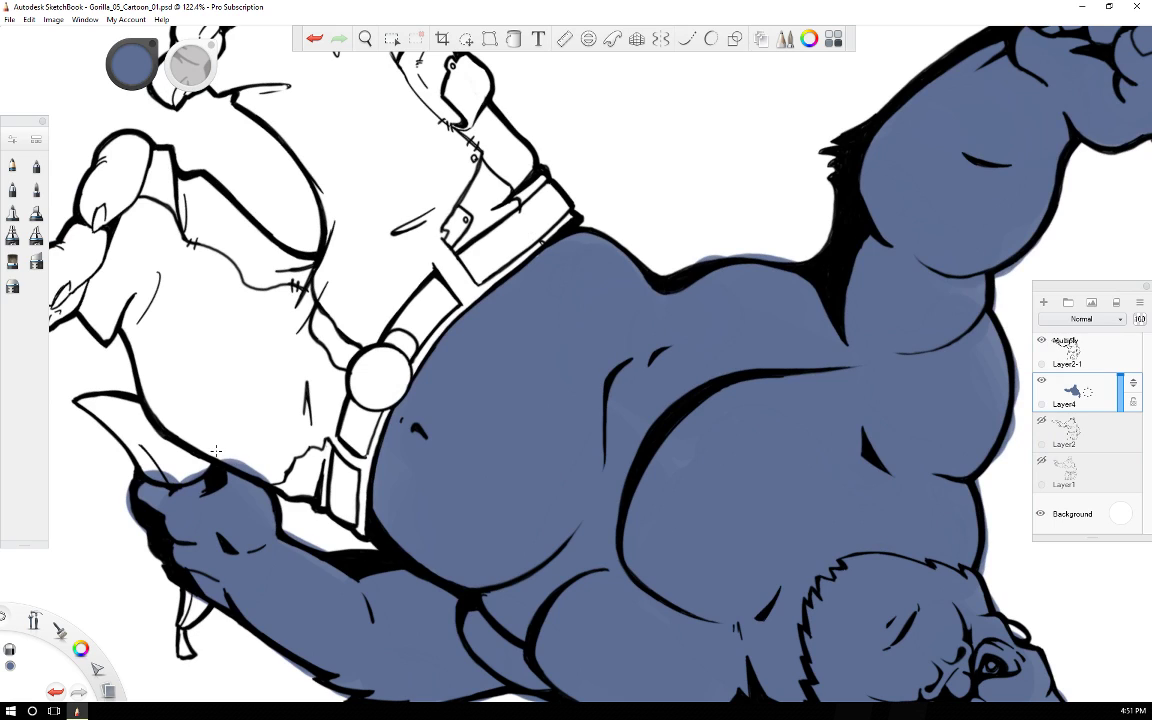
mouse_move(216, 451)
left_mouse_down()
mouse_move(262, 473)
mouse_move(248, 468)
left_mouse_up()
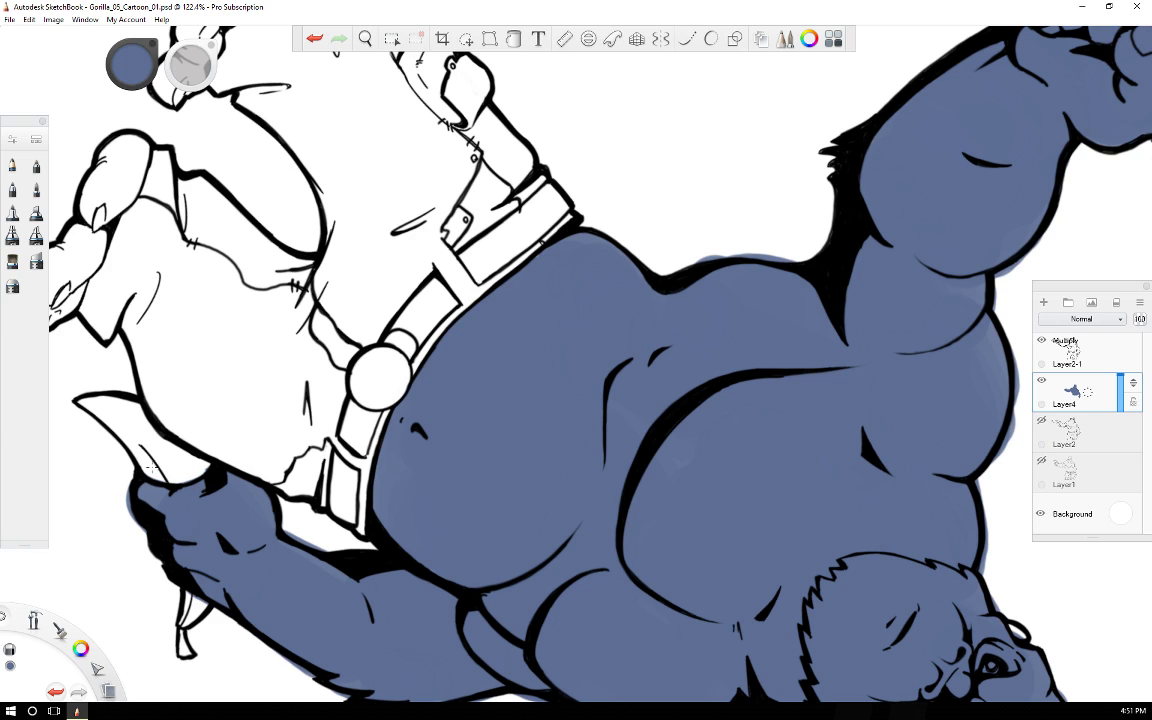
mouse_move(134, 473)
left_mouse_down()
mouse_move(132, 516)
mouse_move(132, 475)
left_mouse_up()
scroll(141, 467, "up", 4)
scroll(141, 467, "down", 5)
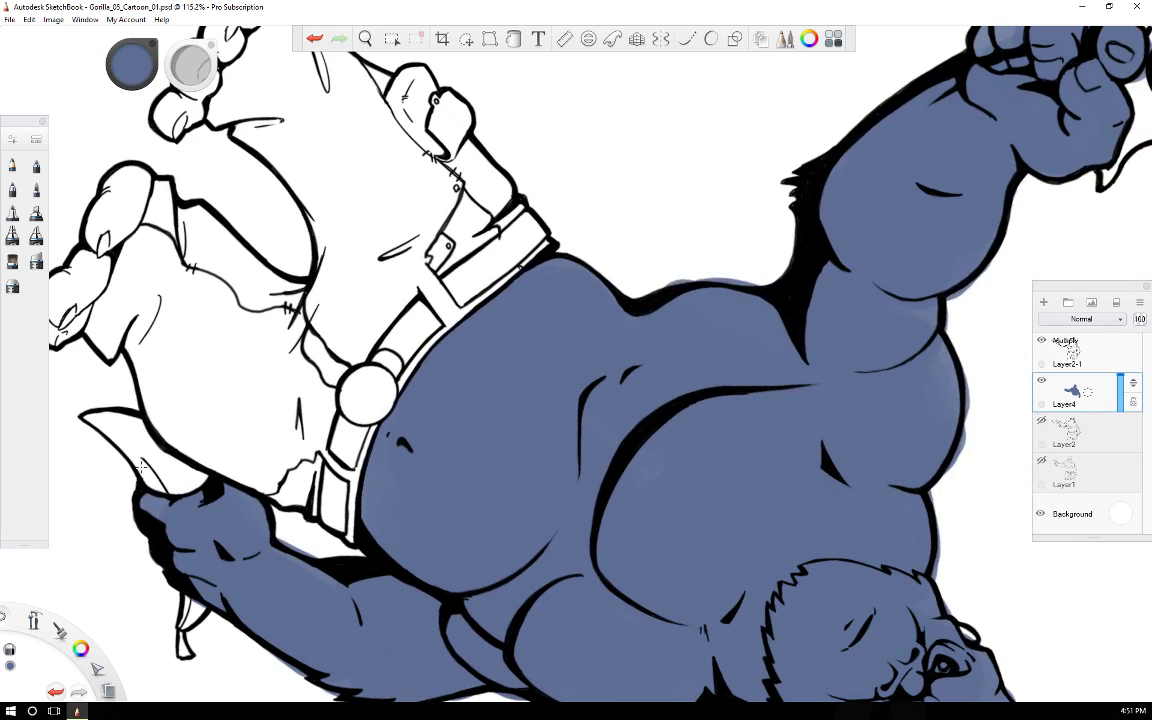
mouse_move(679, 276)
left_mouse_down()
mouse_move(668, 283)
mouse_move(768, 286)
left_mouse_up()
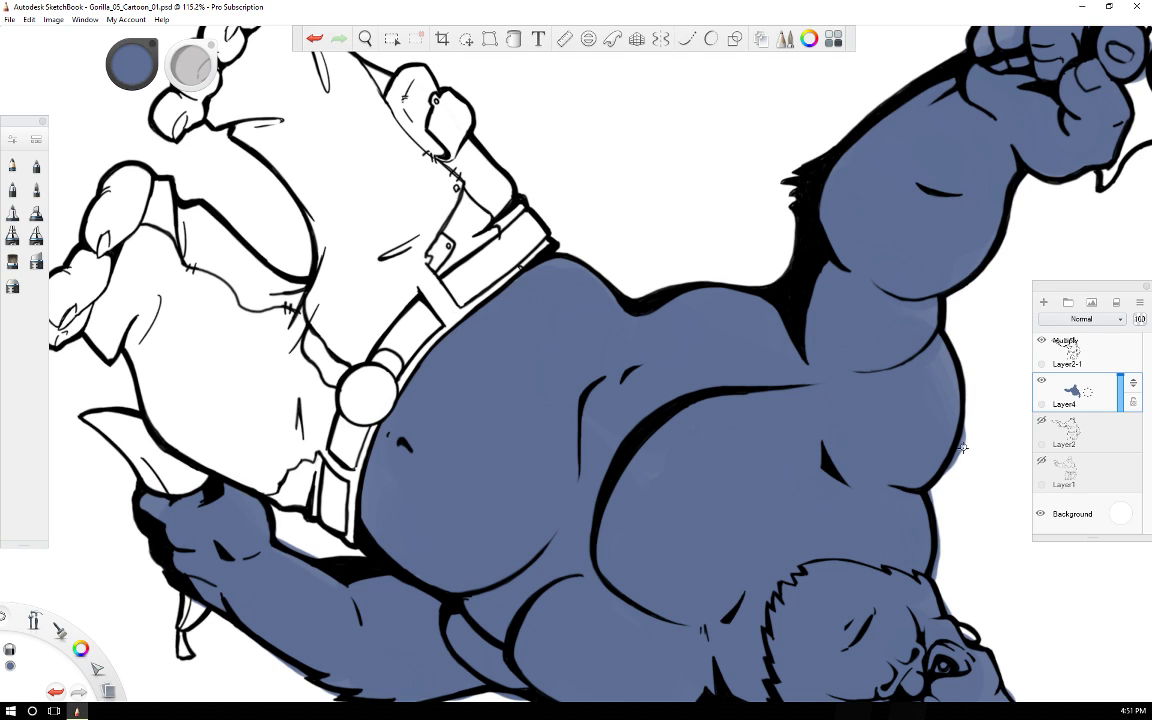
left_click_drag(963, 448, 967, 422)
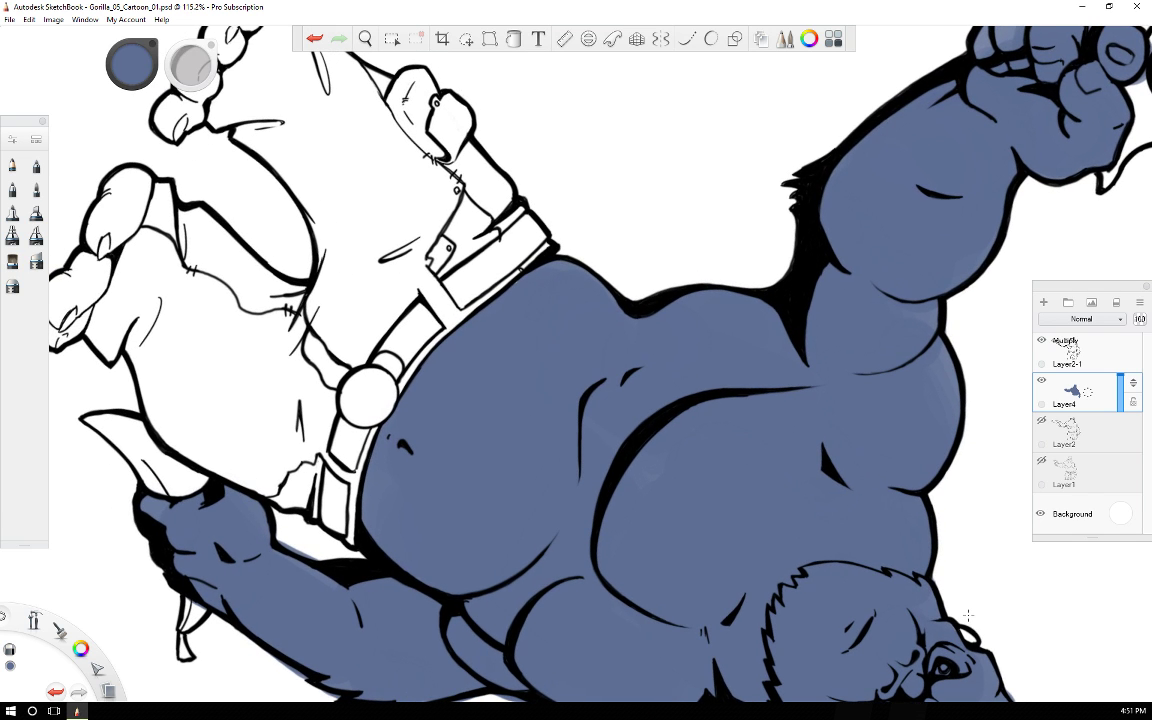
Even out the blue on the gun hand's fingers and clean the overspill around their outlines.
key("space")
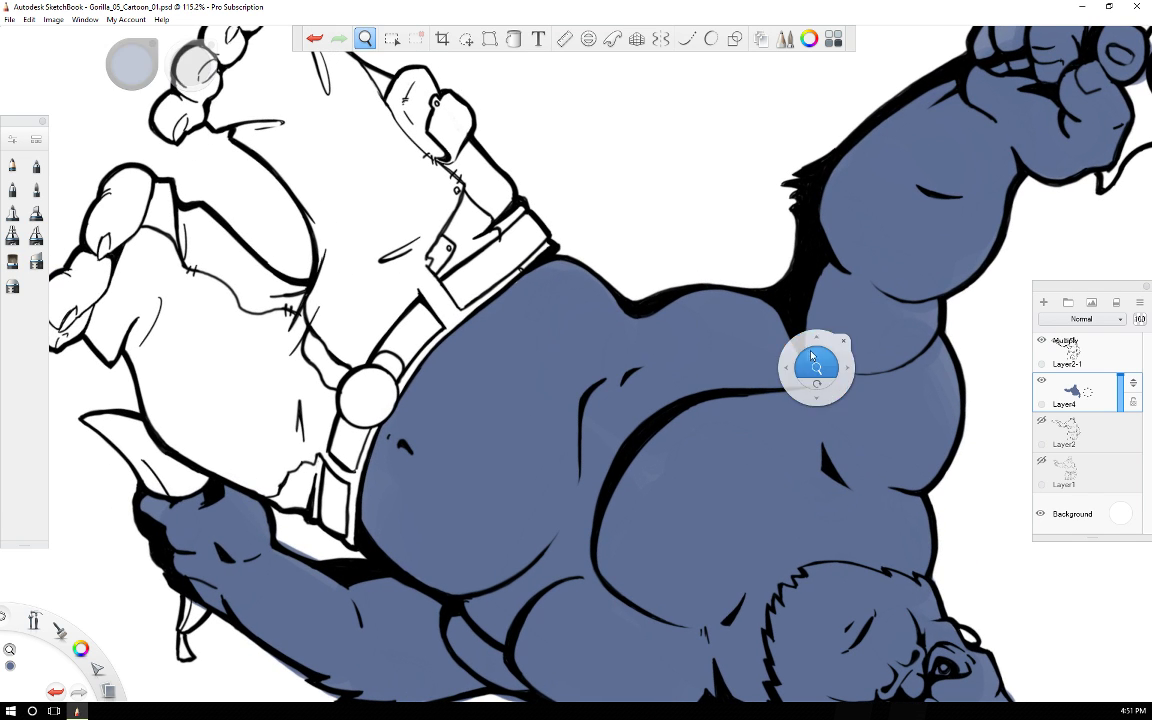
left_click_drag(800, 340, 493, 502)
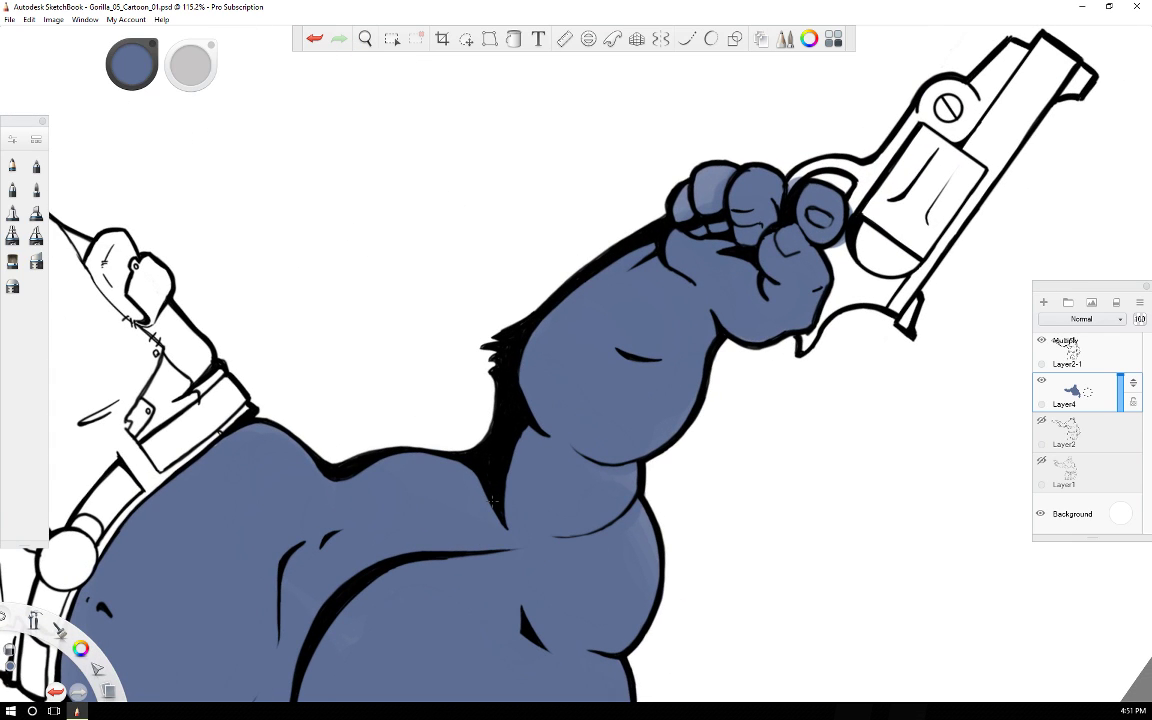
mouse_move(714, 196)
left_mouse_down()
mouse_move(722, 178)
mouse_move(692, 208)
mouse_move(708, 198)
left_mouse_up()
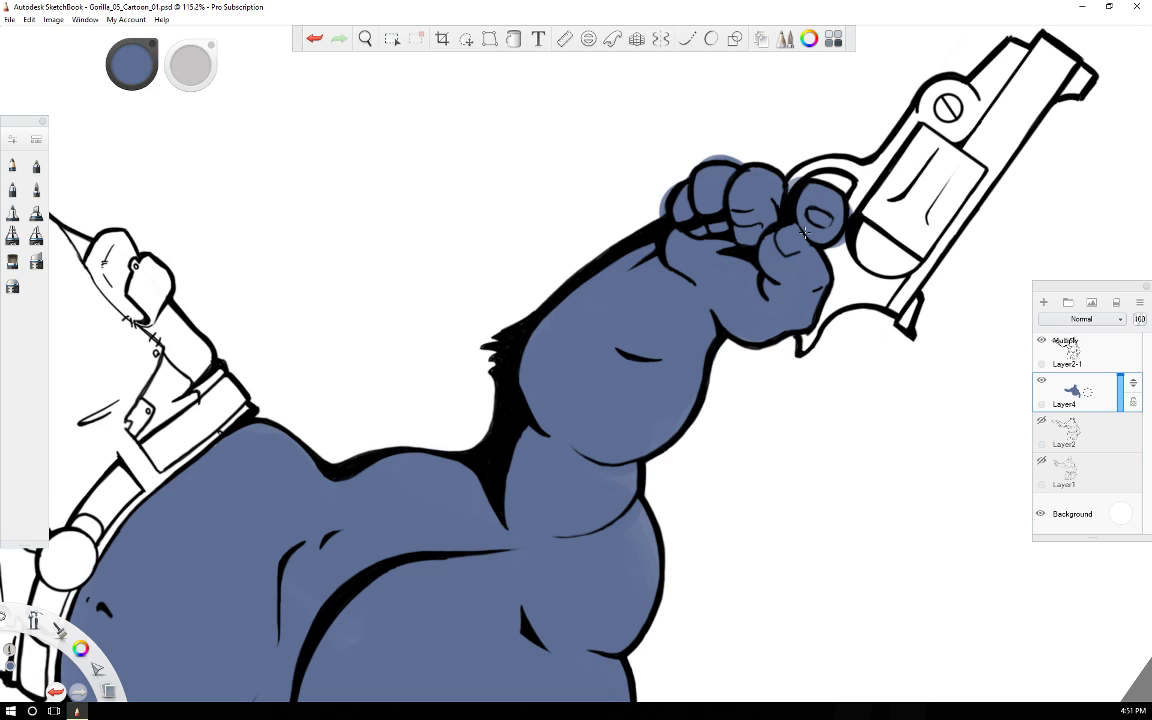
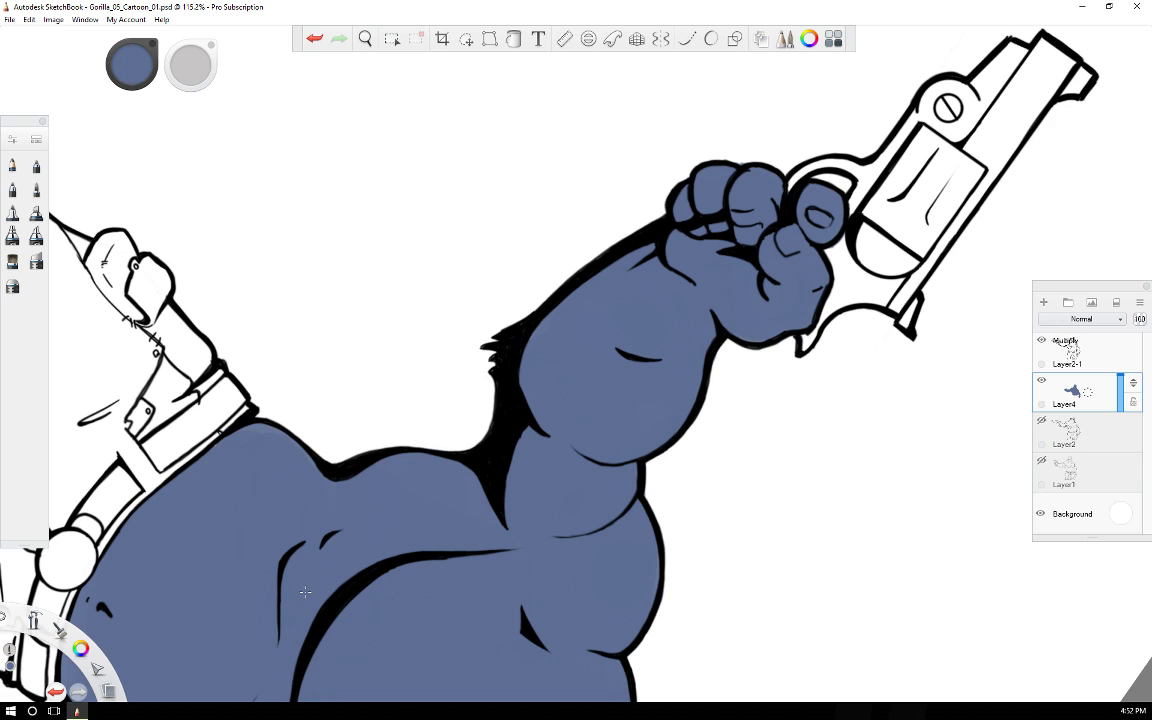
Erase the blue overspill around the top of the head and along the lowered arm's shoulder and upper edge.
key("space")
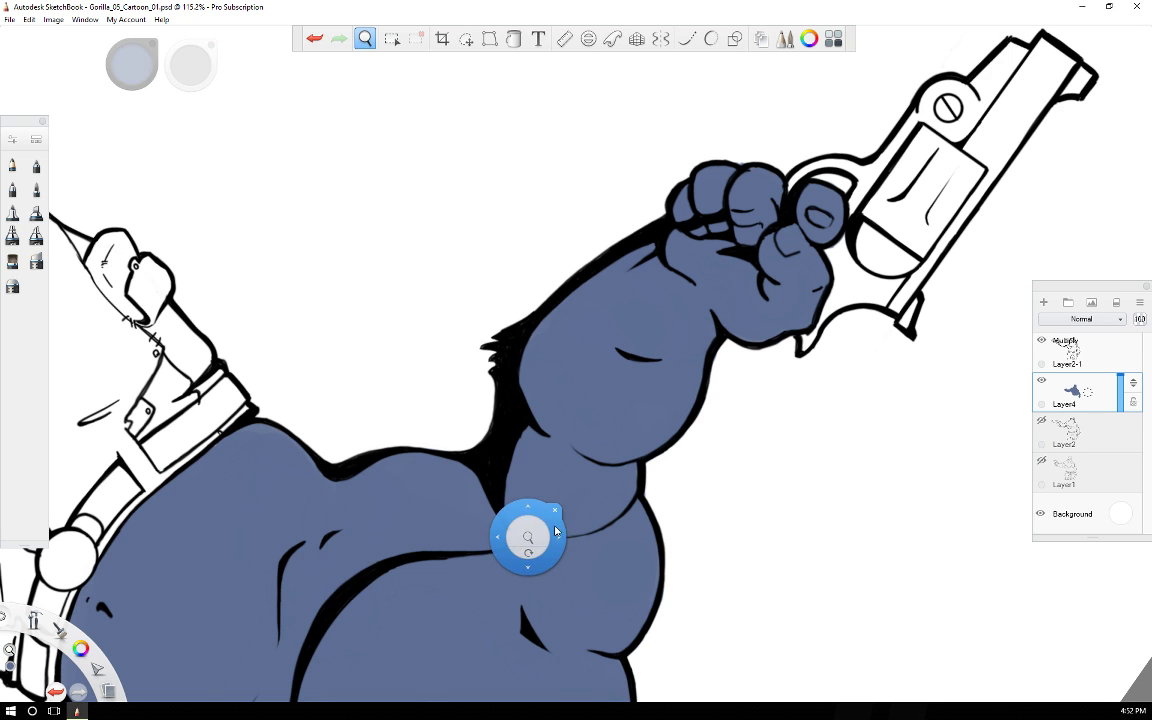
left_click_drag(550, 526, 529, 185)
left_click_drag(630, 476, 630, 398)
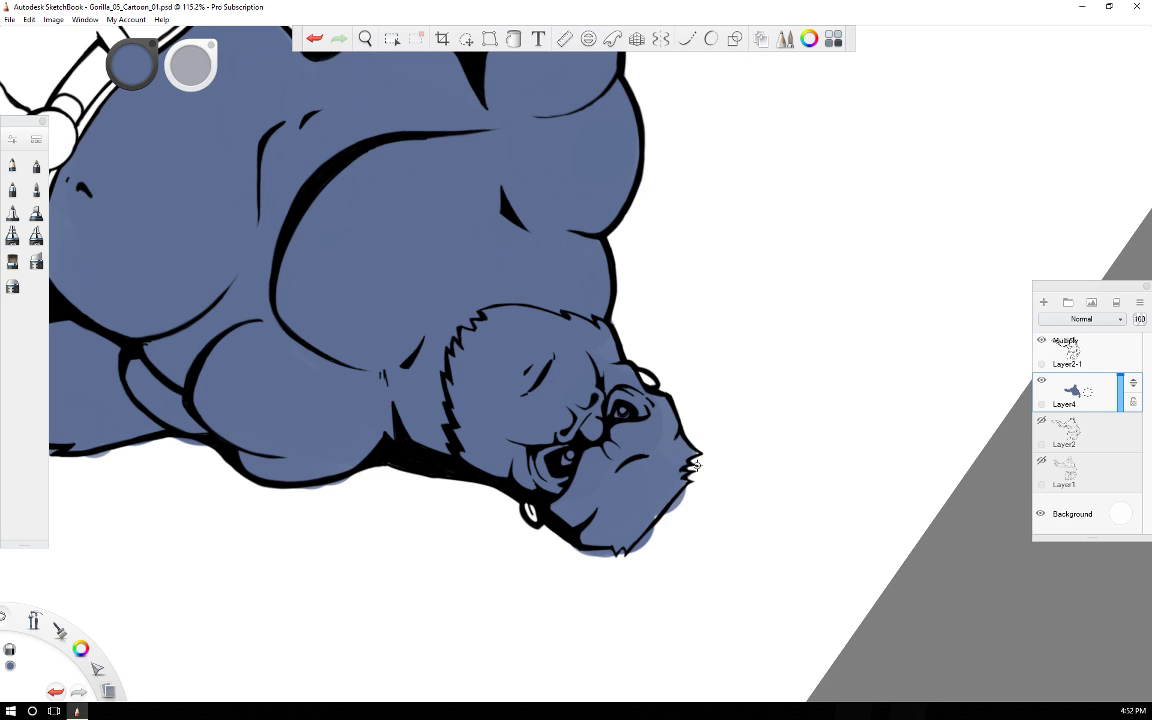
left_click_drag(688, 488, 631, 551)
left_click_drag(622, 555, 587, 556)
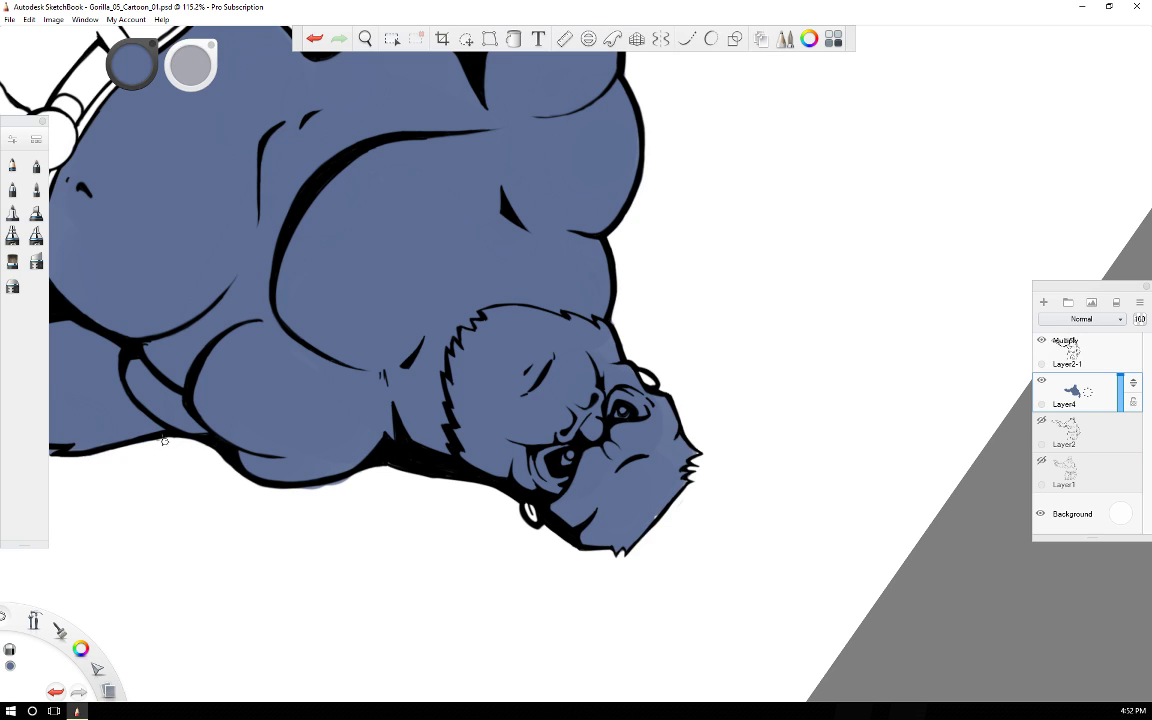
left_click_drag(346, 484, 305, 491)
Turn the canvas upright and erase the blue overspill along both sides of the lowered forearm.
left_click_drag(178, 73, 193, 75)
scroll(641, 489, "up", 10)
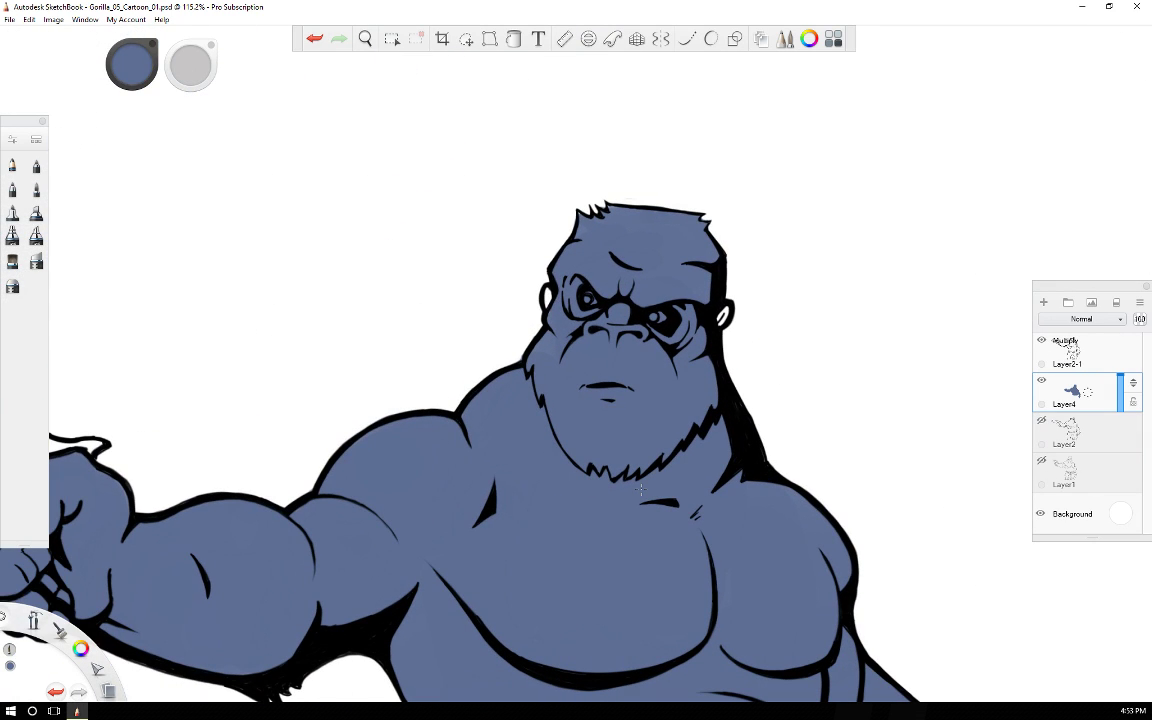
key("space")
mouse_move(865, 558)
left_mouse_down()
mouse_move(710, 473)
mouse_move(562, 352)
left_mouse_up()
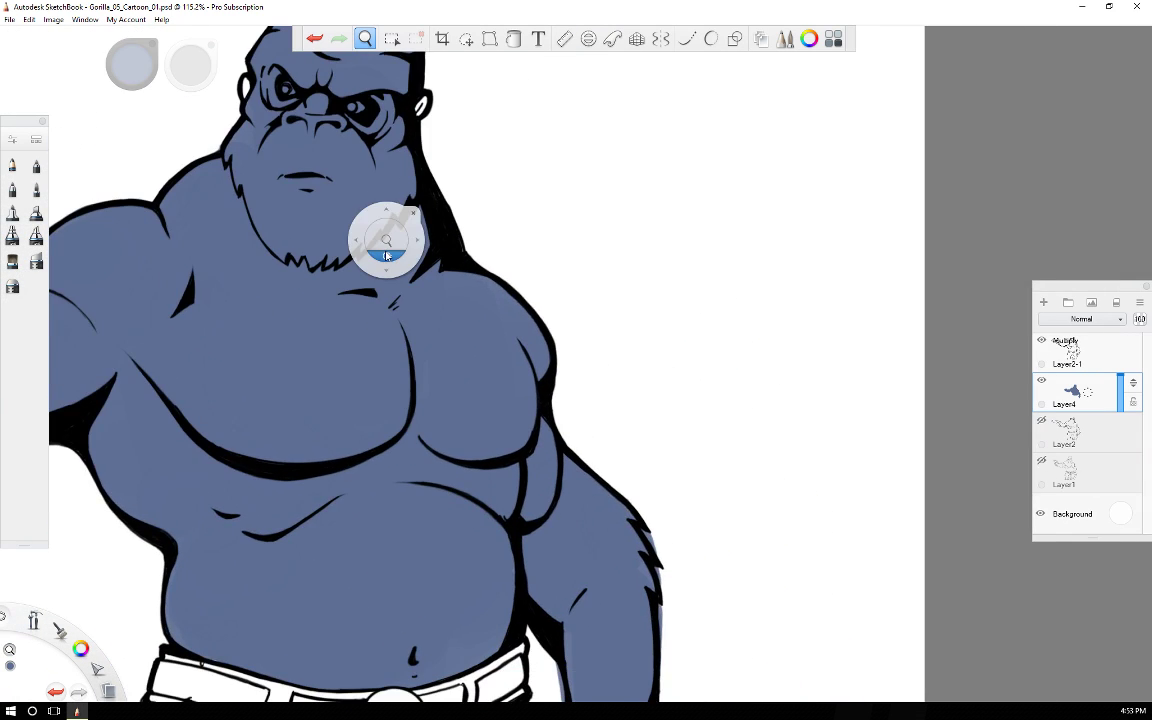
left_click_drag(679, 522, 496, 314)
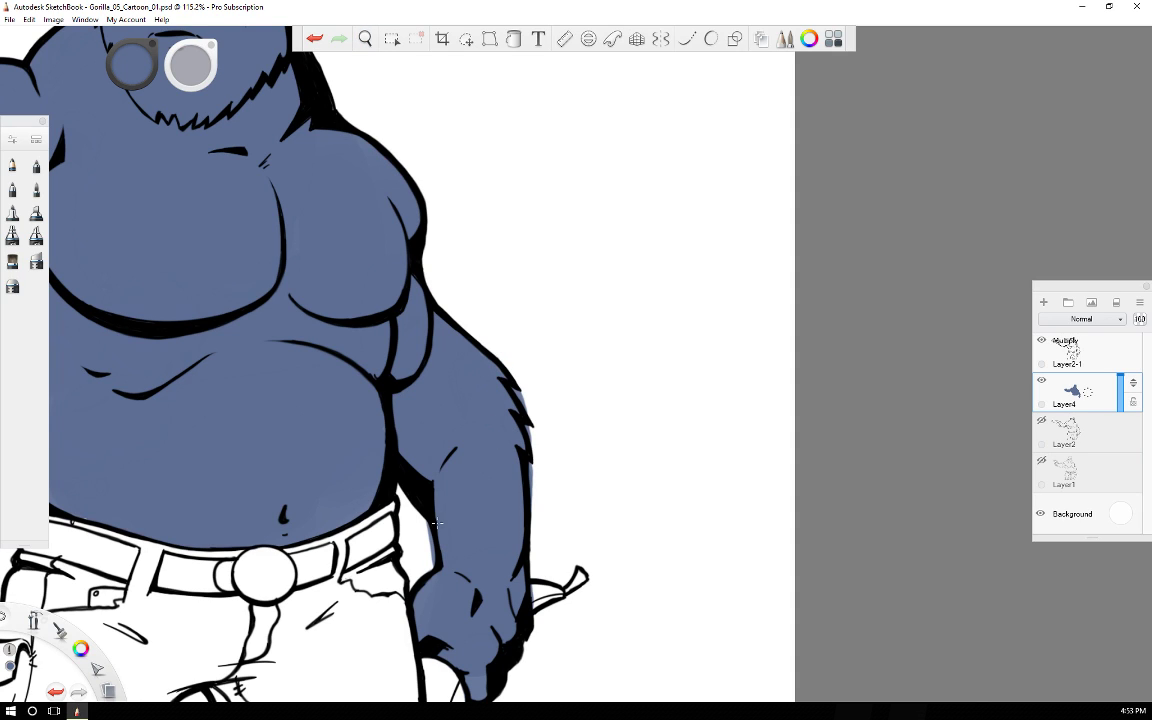
left_click_drag(425, 548, 424, 523)
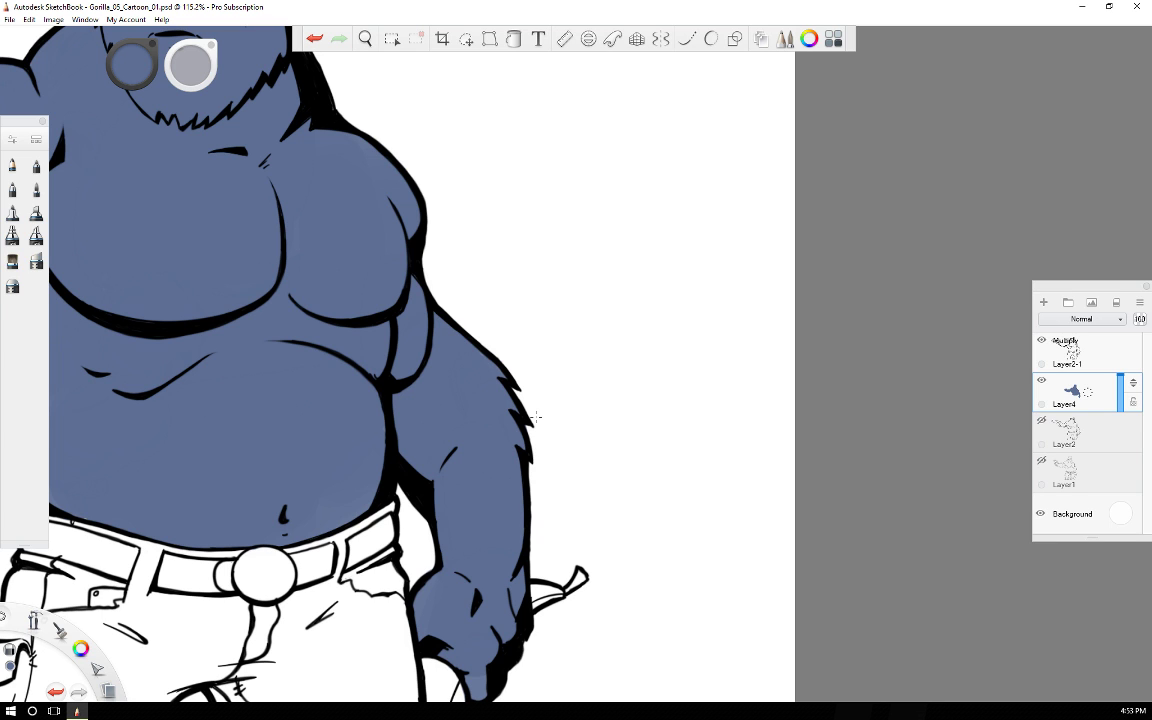
scroll(535, 416, "down", 6)
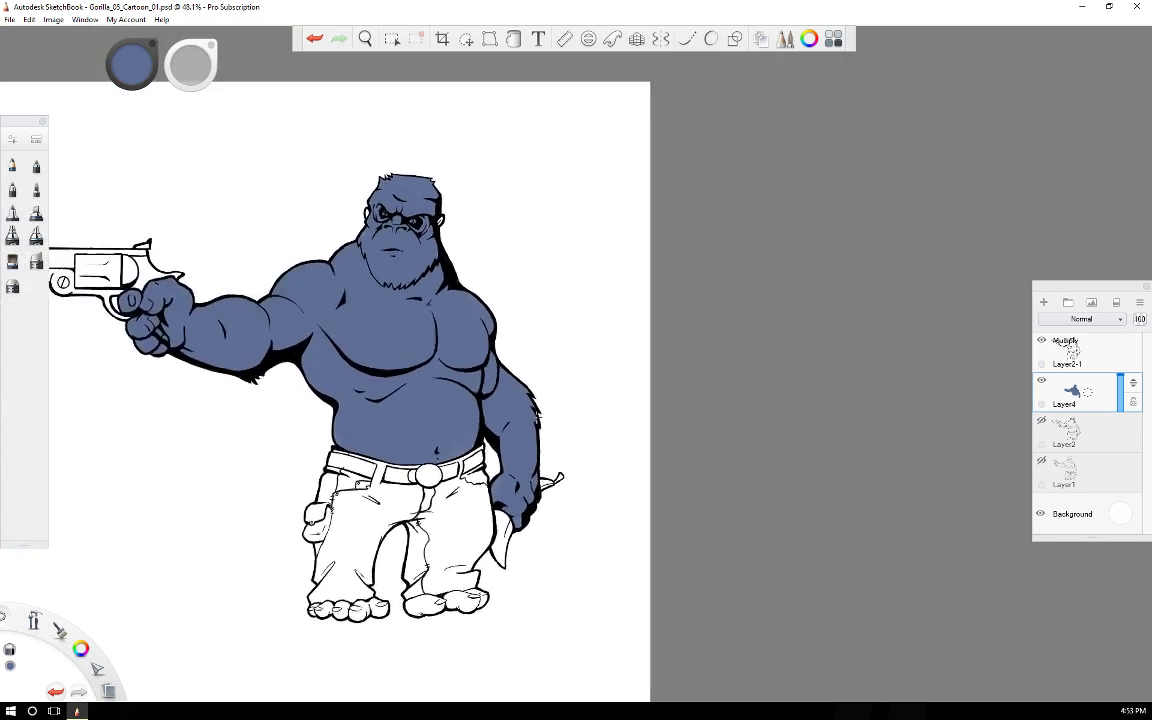
scroll(535, 416, "down", 3)
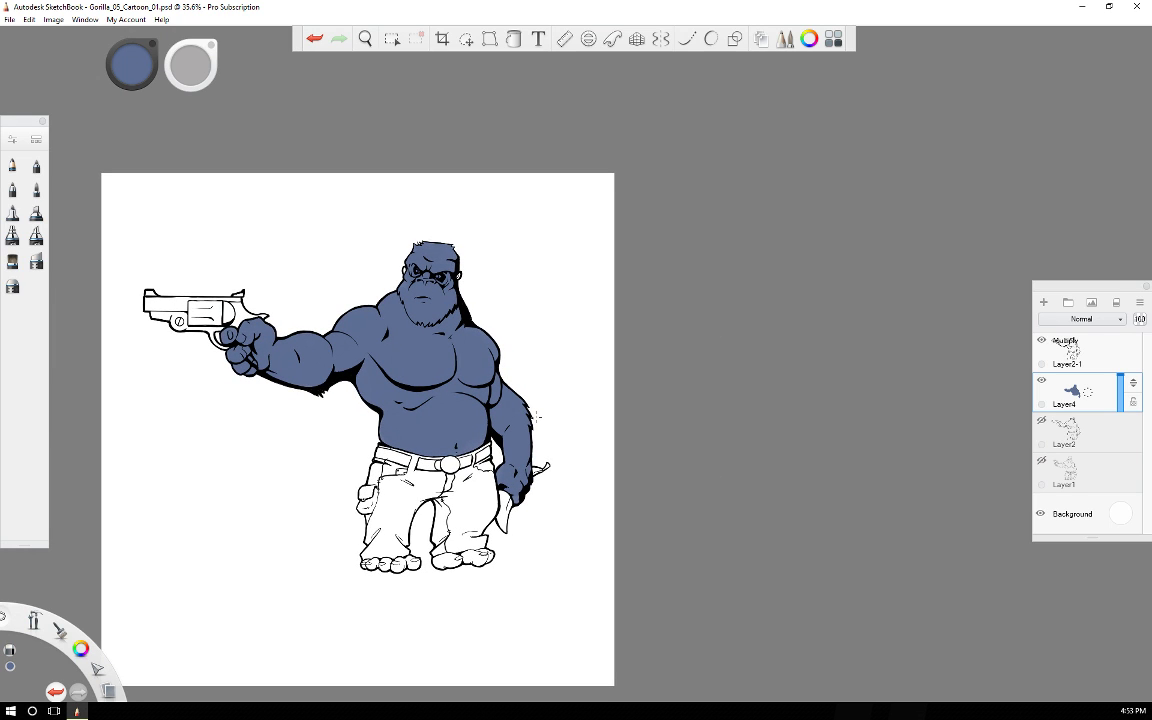
left_click(92, 22)
left_click(52, 109)
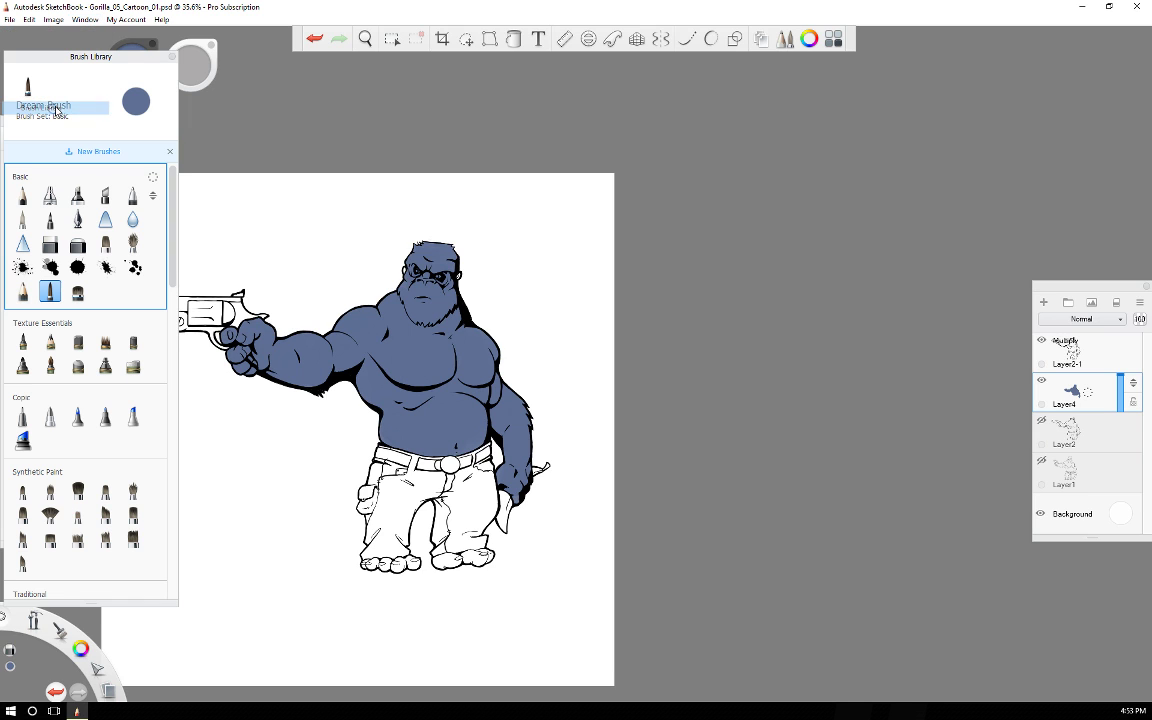
left_click(174, 56)
Open the Copic Library and choose the dark slate colour BV29.
left_click(85, 20)
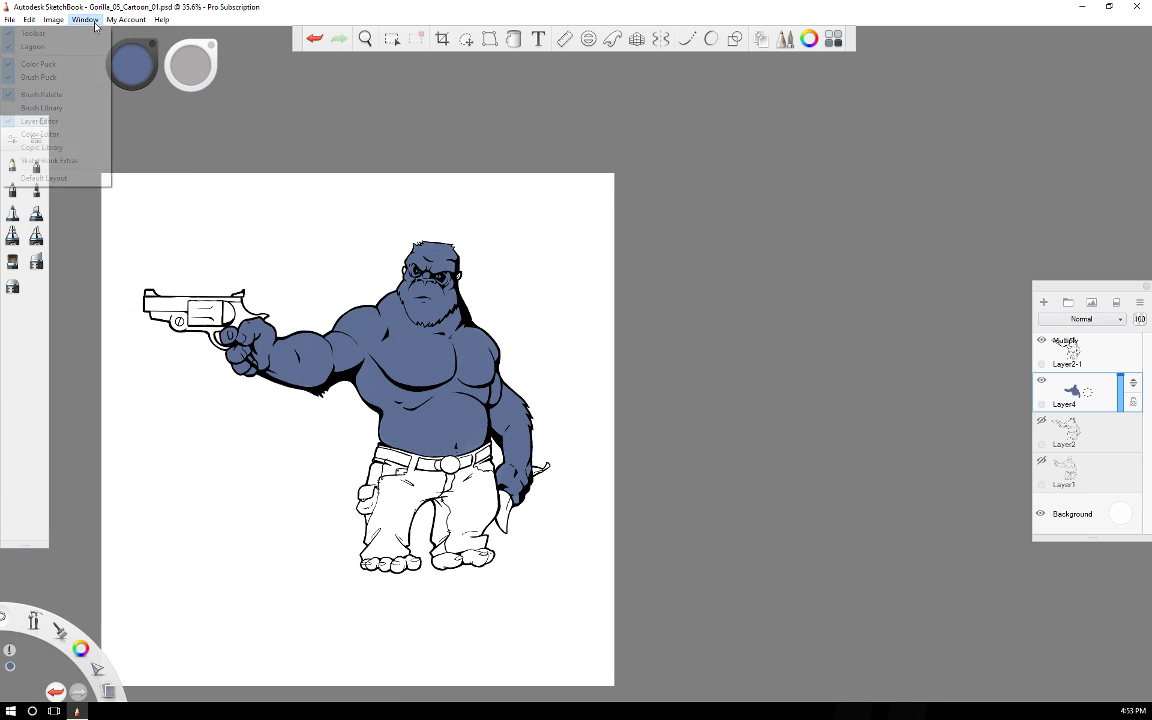
left_click(55, 150)
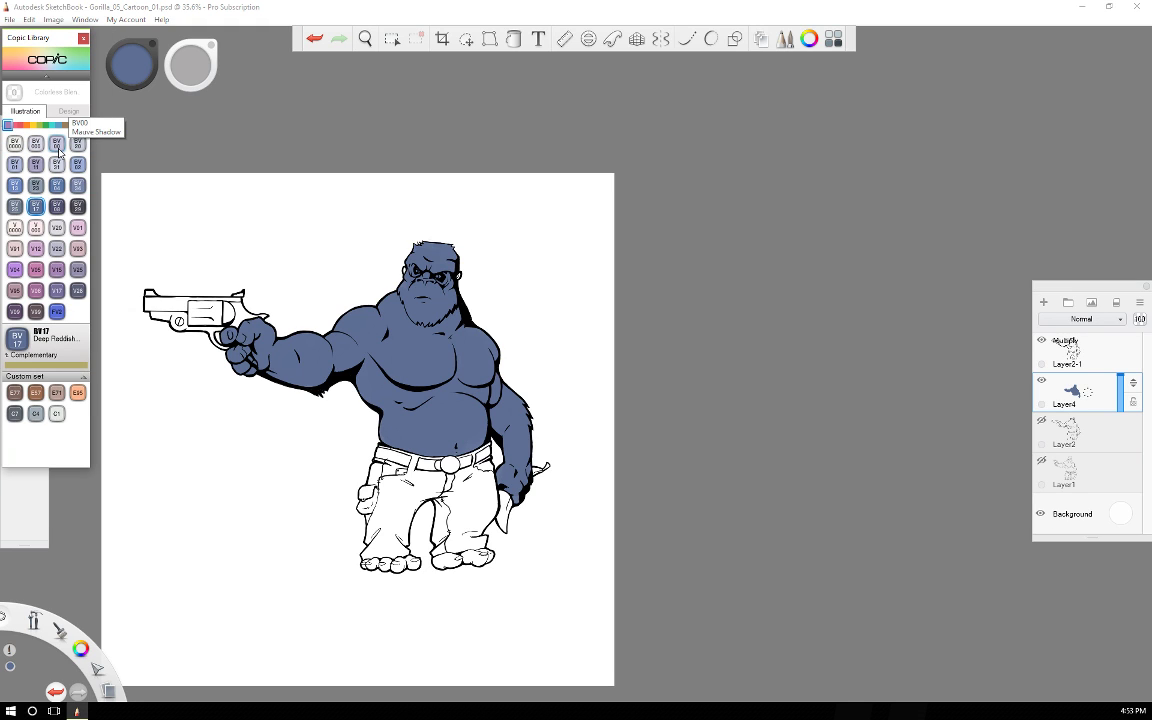
left_click(78, 205)
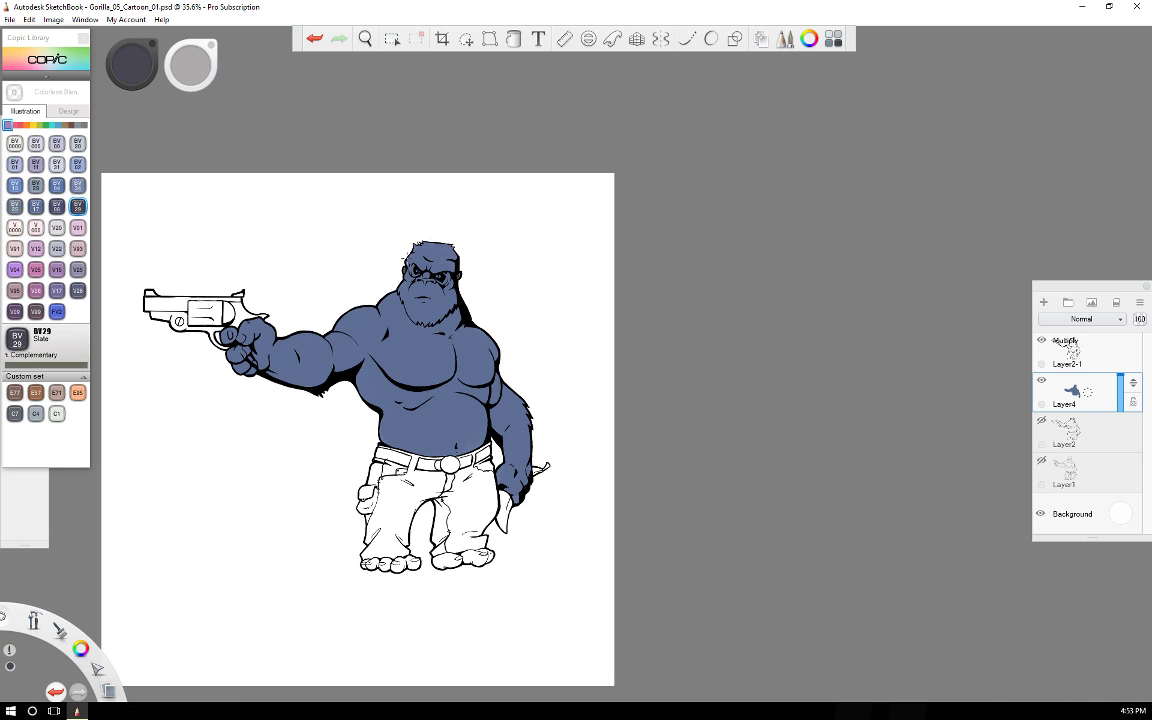
Colour the gorilla's ears with BV29 and clear the blue from the whites of the eyes.
scroll(405, 258, "down", 1)
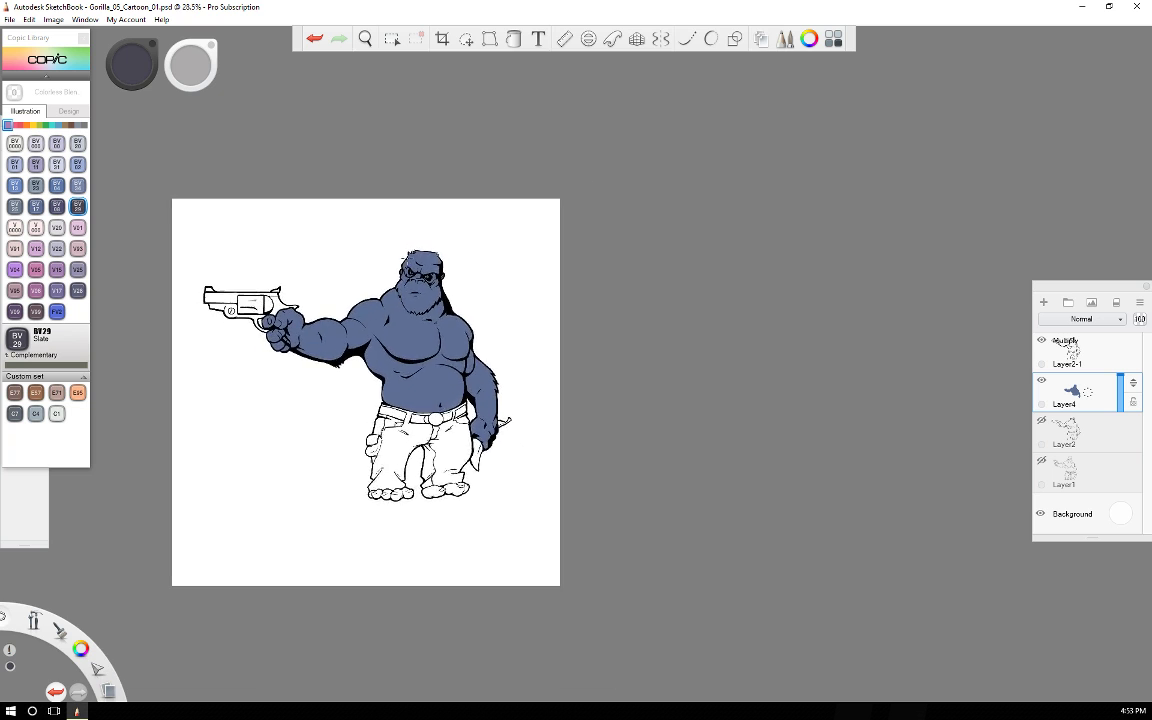
scroll(405, 258, "up", 6)
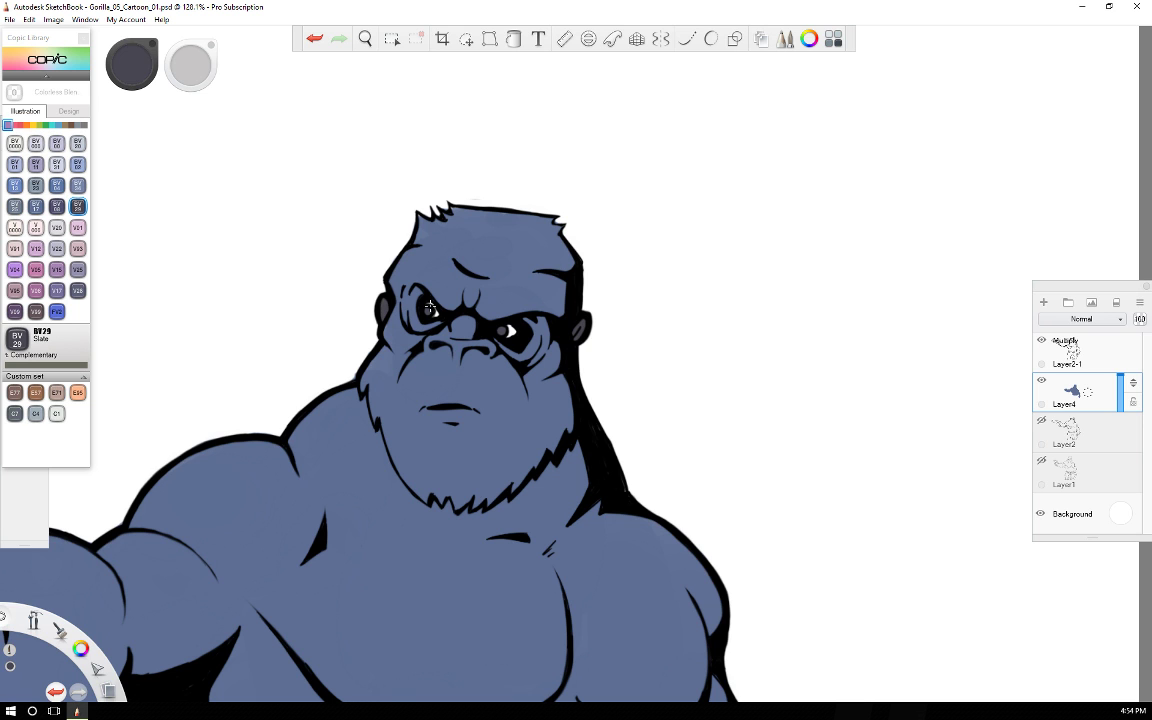
key("space")
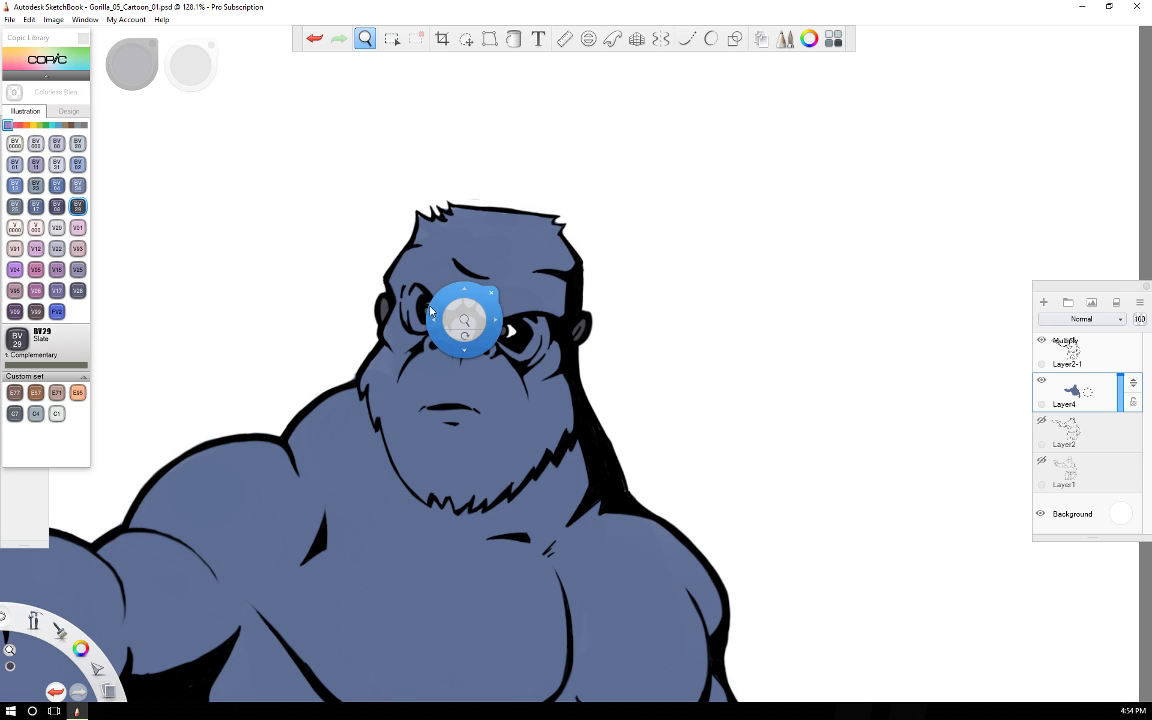
Colour the fingernails and the dark areas between the fingers of the gun hand with BV29.
left_click_drag(432, 517, 706, 333)
left_click_drag(408, 444, 595, 382)
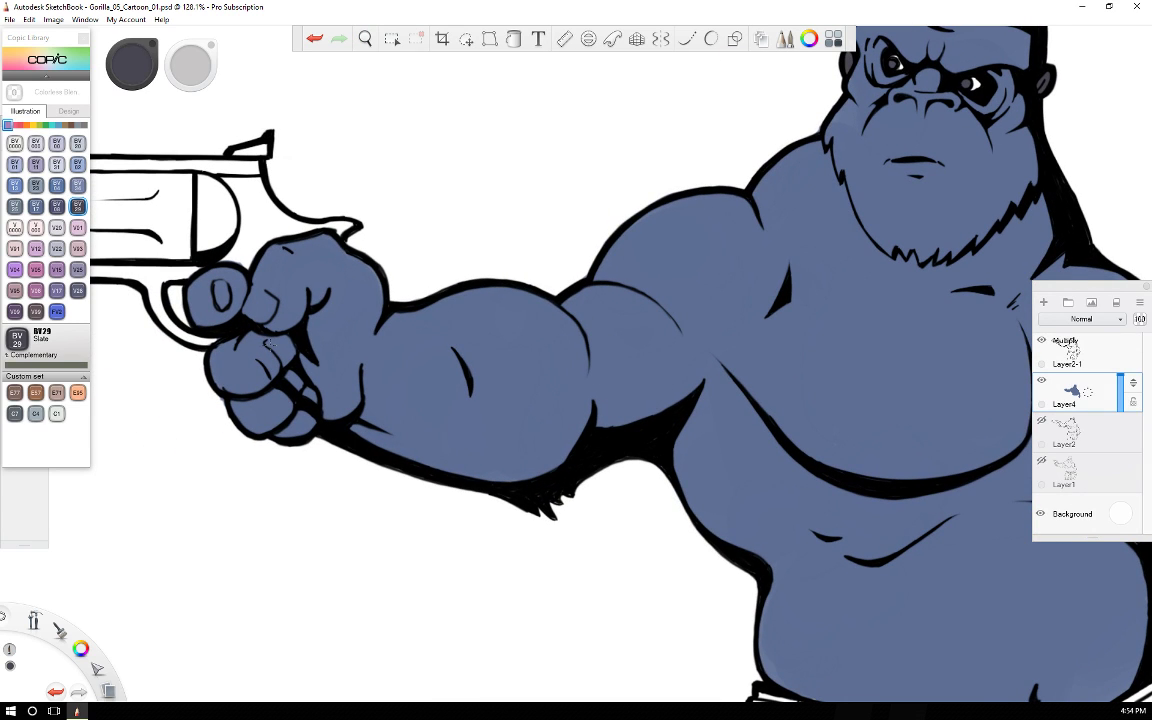
mouse_move(272, 345)
left_mouse_down()
mouse_move(290, 368)
mouse_move(280, 352)
left_mouse_up()
mouse_move(265, 295)
left_mouse_down()
mouse_move(271, 303)
mouse_move(222, 295)
left_mouse_up()
mouse_move(274, 345)
left_mouse_down()
mouse_move(287, 352)
mouse_move(271, 342)
left_mouse_up()
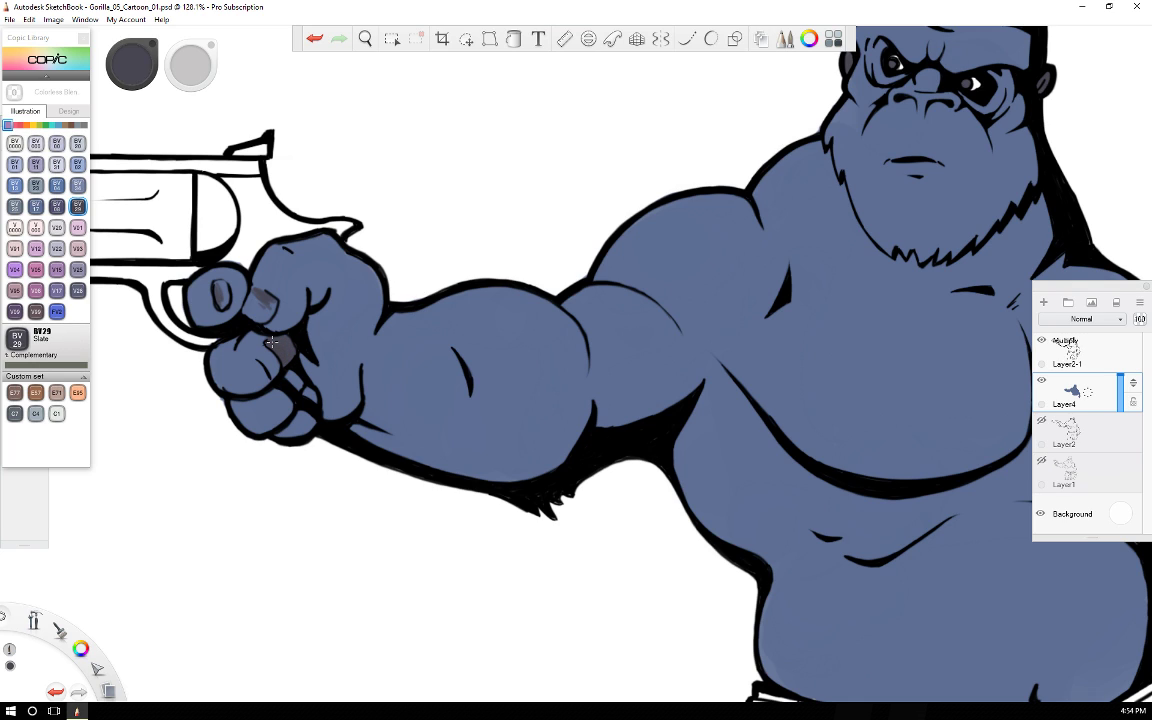
left_click_drag(289, 372, 312, 398)
mouse_move(222, 299)
left_mouse_down()
mouse_move(228, 270)
mouse_move(253, 297)
left_mouse_up()
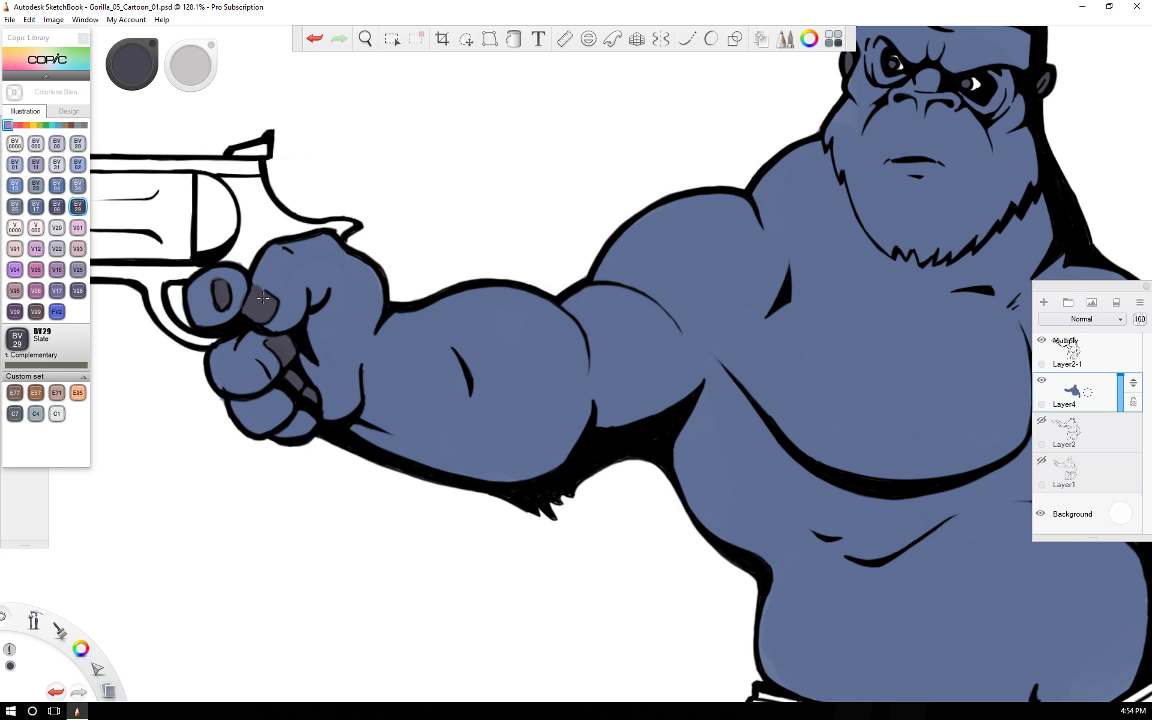
Choose the Copic colour BV17 and fill the foot beneath the lowered arm with it.
key("space")
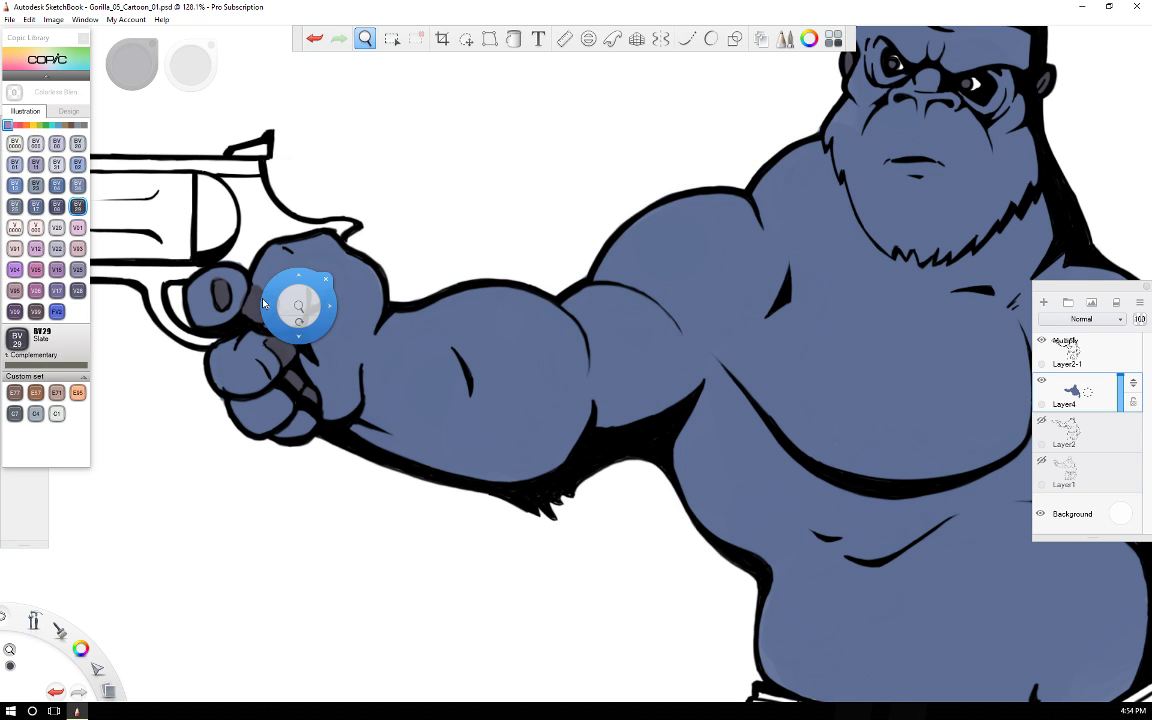
left_click_drag(833, 523, 569, 347)
left_click_drag(834, 499, 561, 309)
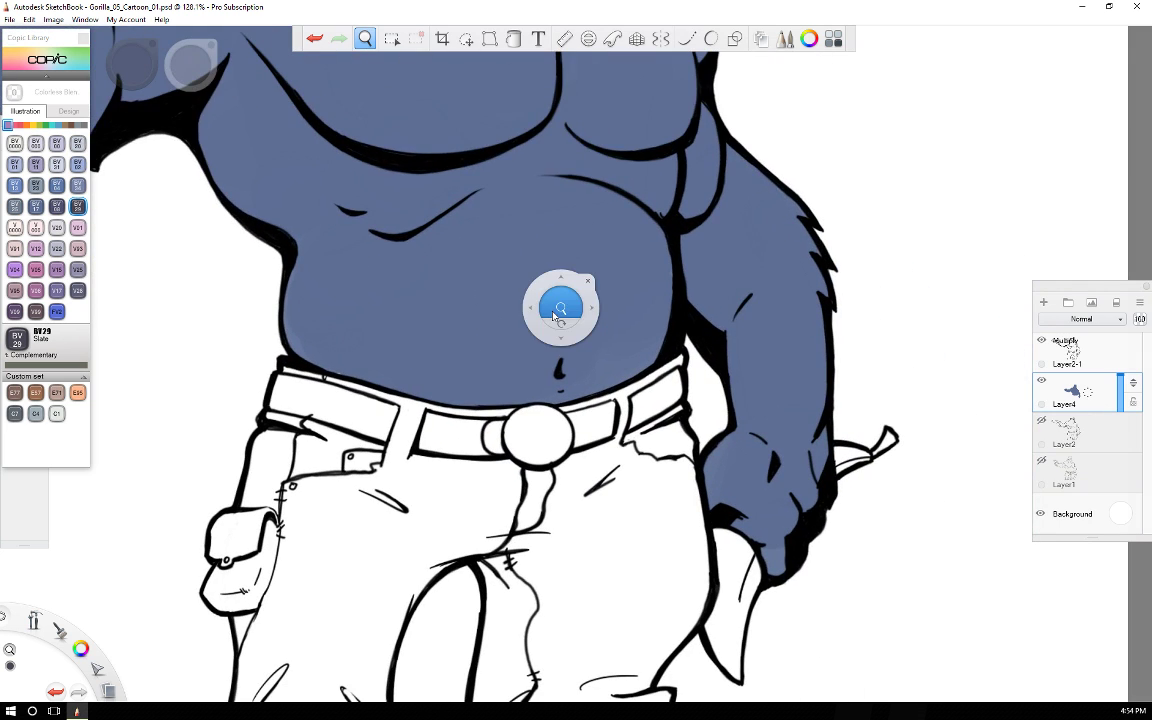
left_click_drag(609, 555, 693, 302)
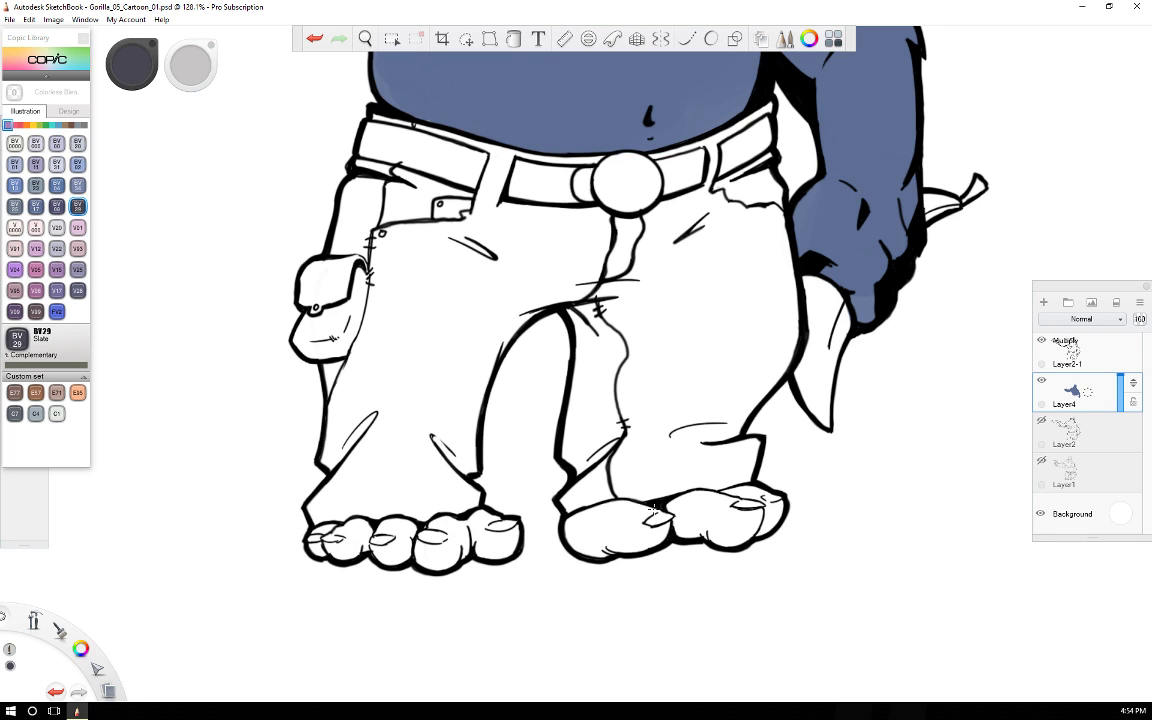
left_click(36, 204)
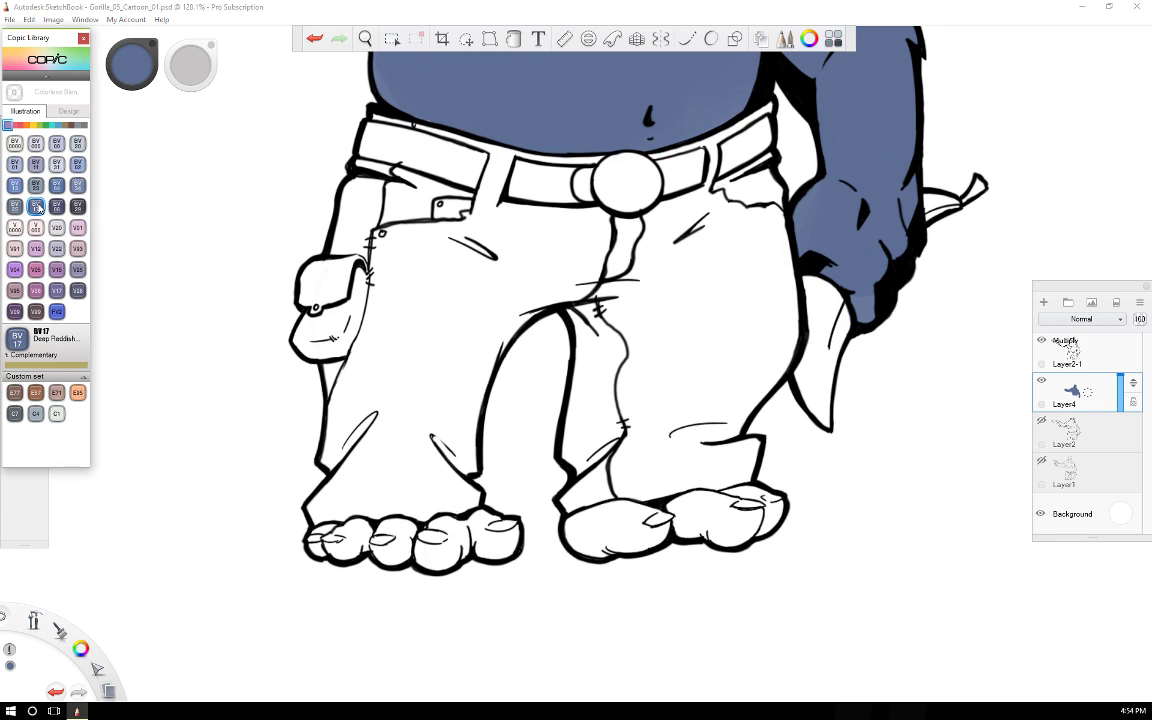
mouse_move(580, 518)
left_mouse_down()
mouse_move(586, 530)
mouse_move(605, 518)
mouse_move(576, 518)
mouse_move(592, 530)
mouse_move(660, 513)
mouse_move(645, 546)
mouse_move(566, 526)
mouse_move(605, 550)
mouse_move(578, 549)
left_mouse_up()
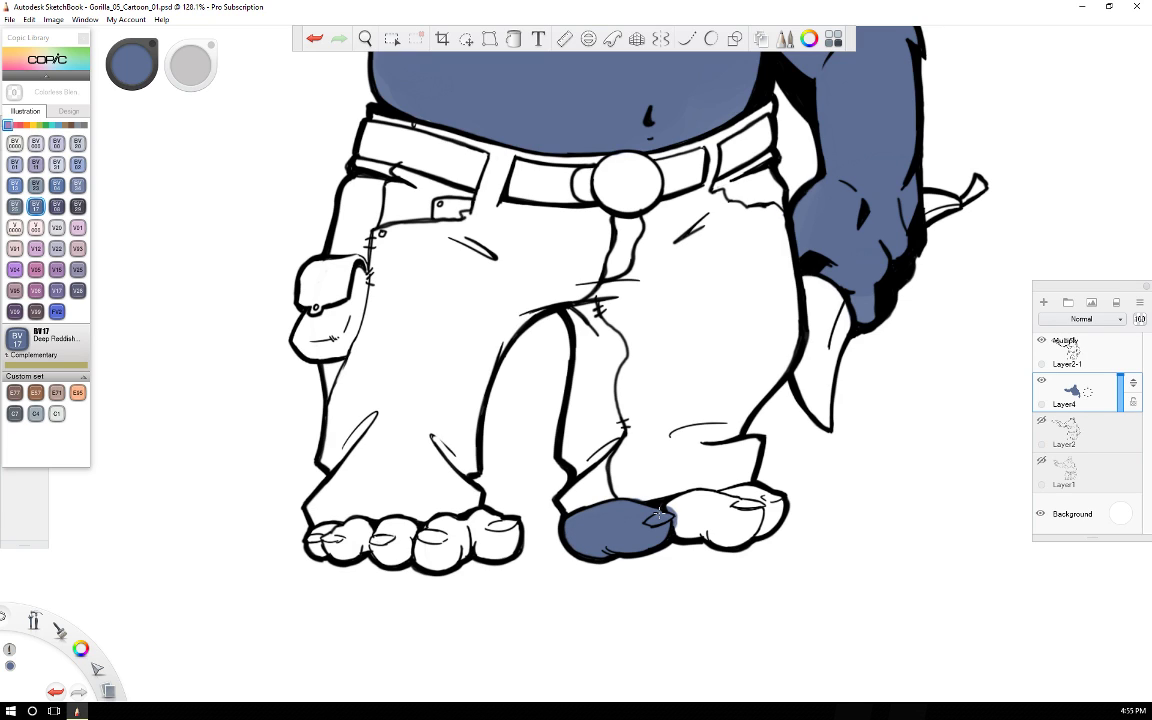
mouse_move(641, 518)
left_mouse_down()
mouse_move(695, 508)
mouse_move(677, 511)
mouse_move(742, 520)
mouse_move(724, 517)
mouse_move(752, 486)
mouse_move(737, 495)
mouse_move(772, 515)
mouse_move(760, 511)
left_mouse_up()
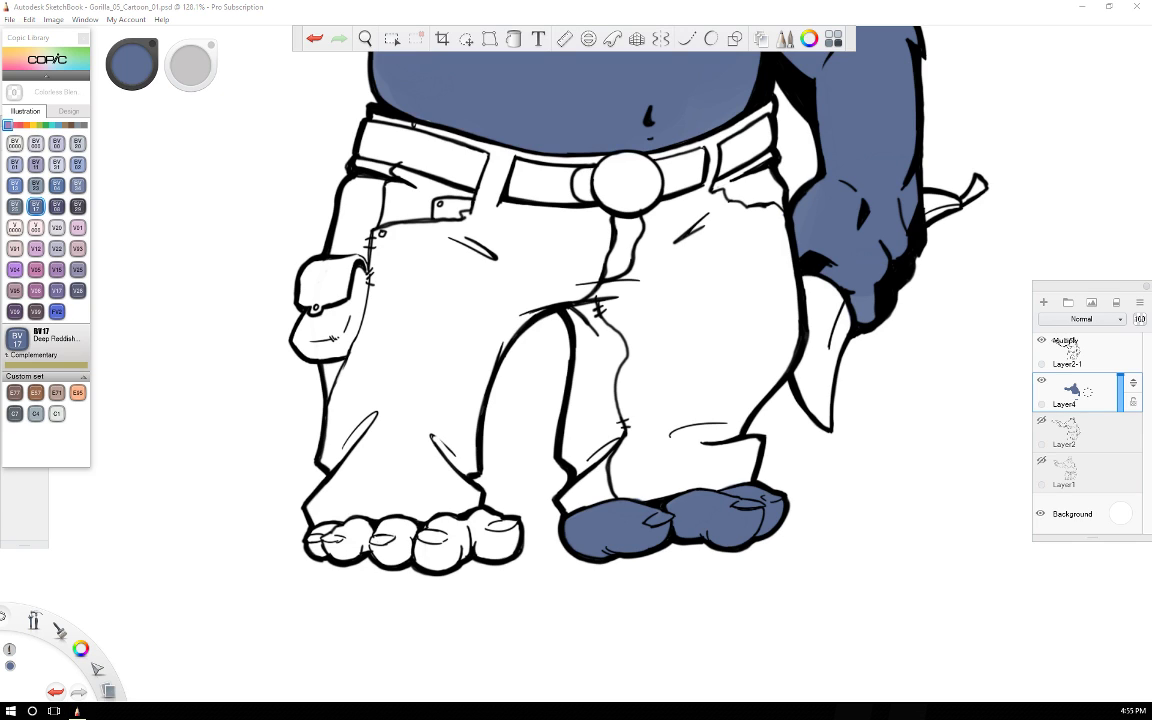
Fill the toes of the other foot with BV17 and colour the toenails with BV29.
mouse_move(474, 519)
left_mouse_down()
mouse_move(505, 545)
mouse_move(473, 520)
mouse_move(468, 543)
mouse_move(438, 556)
mouse_move(461, 530)
mouse_move(440, 555)
mouse_move(425, 545)
mouse_move(445, 550)
mouse_move(461, 530)
mouse_move(405, 548)
mouse_move(413, 533)
mouse_move(380, 540)
mouse_move(395, 552)
mouse_move(414, 533)
left_mouse_up()
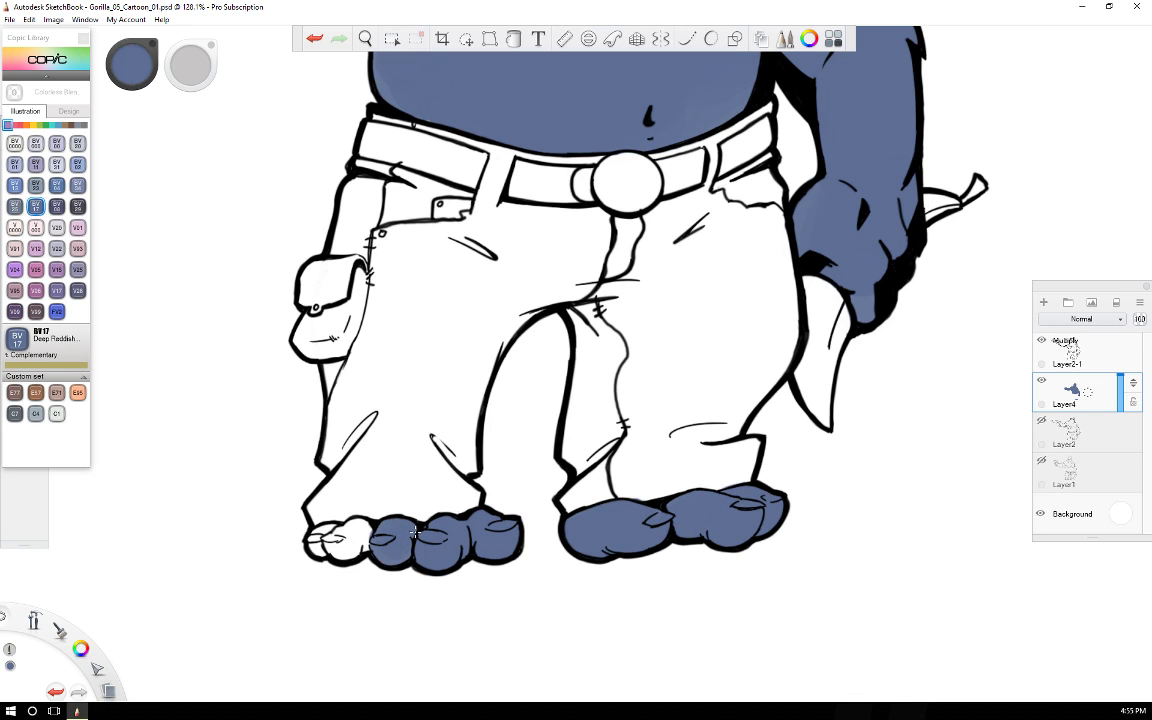
mouse_move(340, 537)
left_mouse_down()
mouse_move(328, 545)
mouse_move(340, 537)
left_mouse_up()
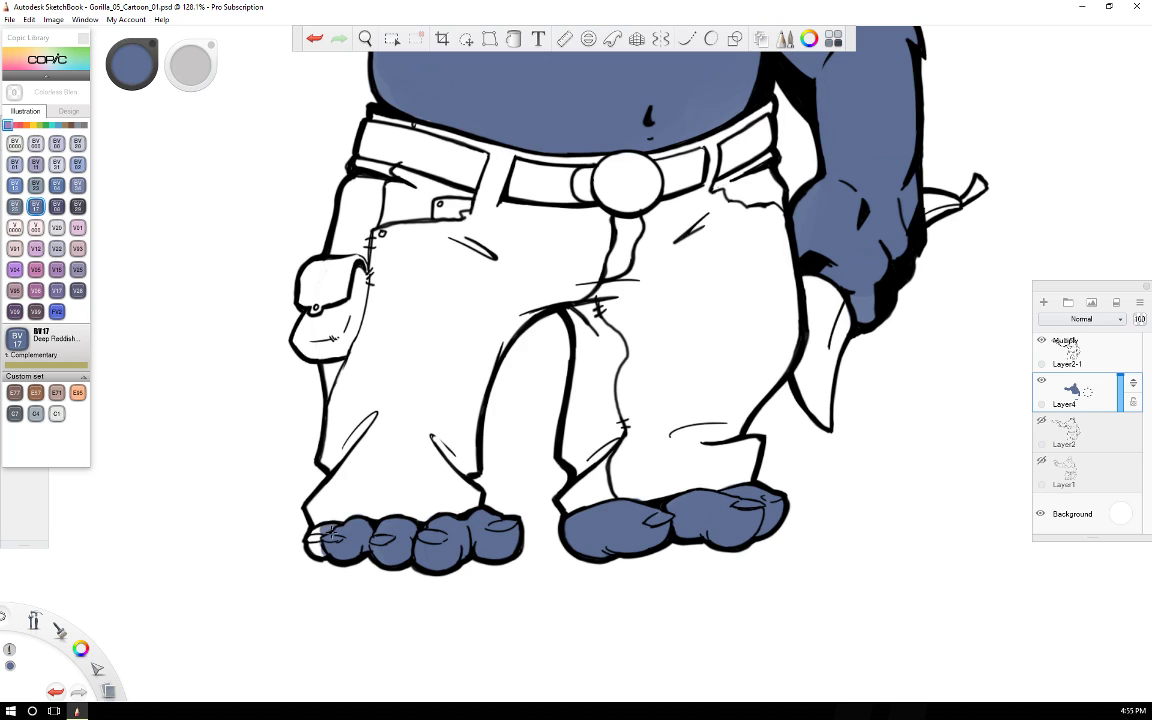
left_click_drag(325, 535, 321, 554)
left_click(80, 206)
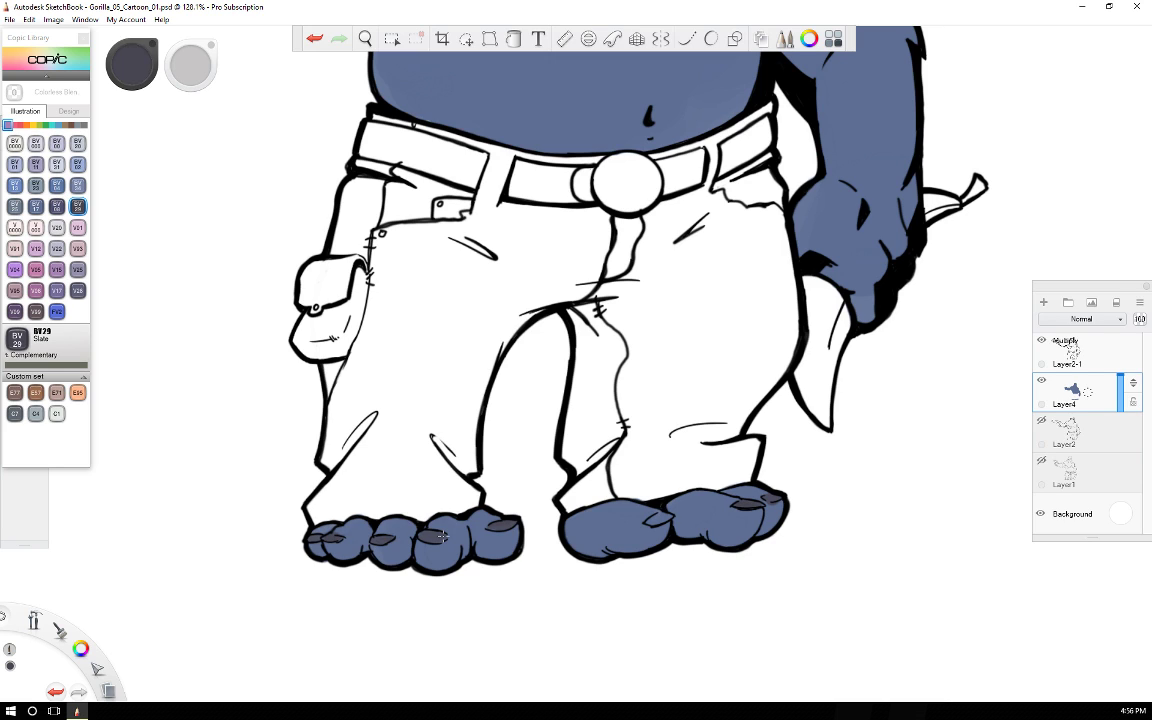
Add a new layer between the blue skin layer and the line art, and choose the Copic colour BV31 Pale Lavender.
scroll(442, 536, "down", 5)
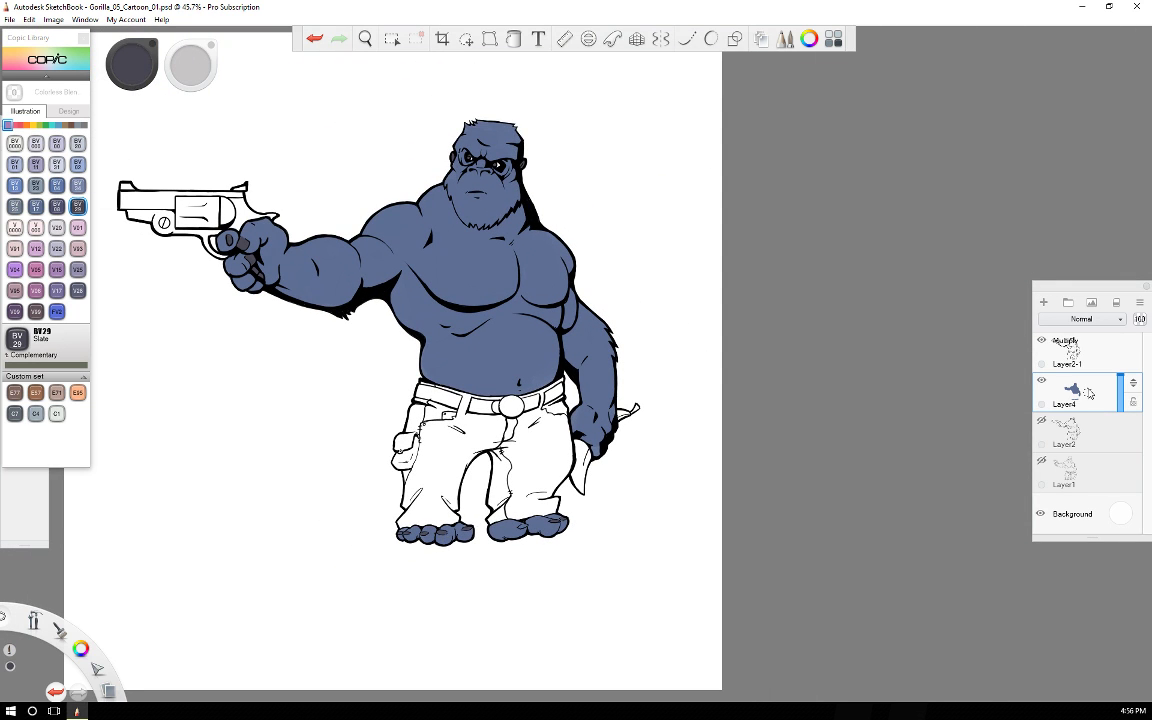
left_click(1085, 391)
left_click(1088, 355)
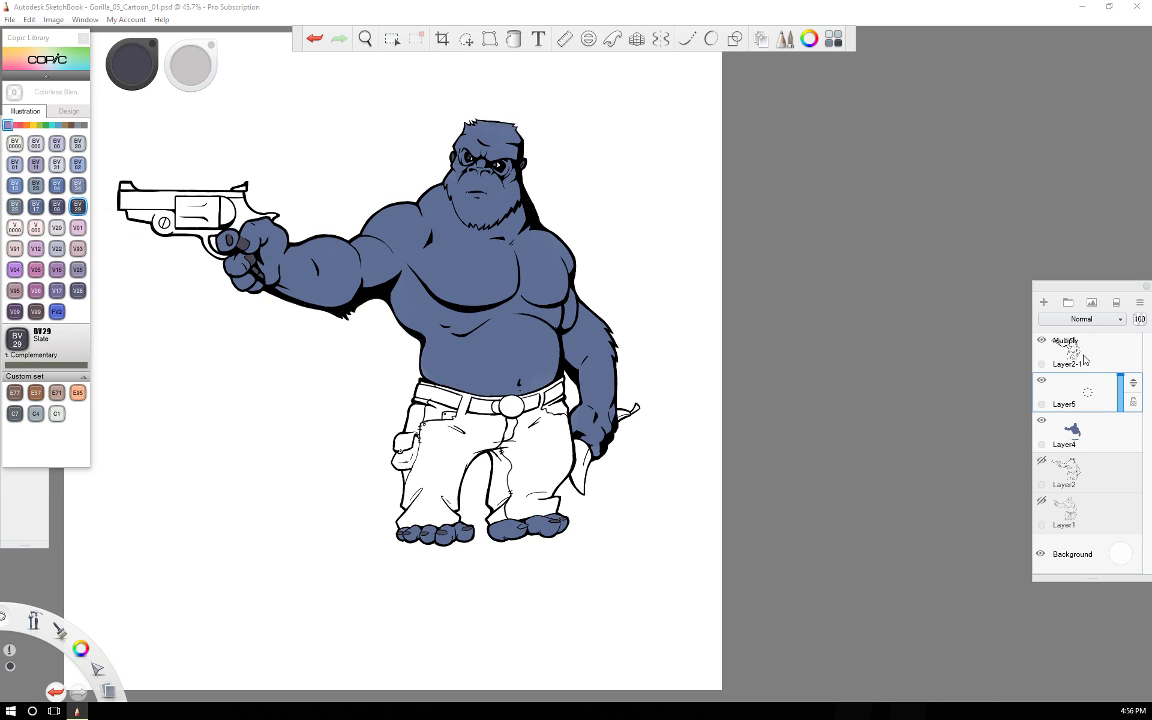
left_click(60, 166)
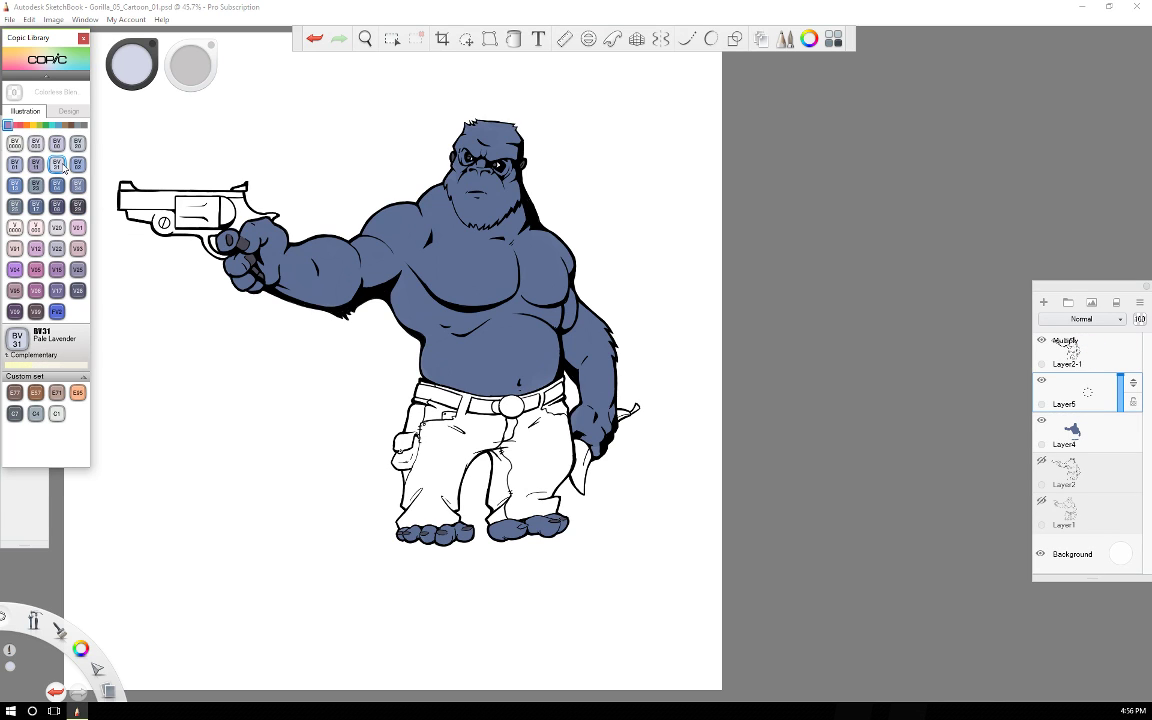
left_click_drag(187, 72, 193, 72)
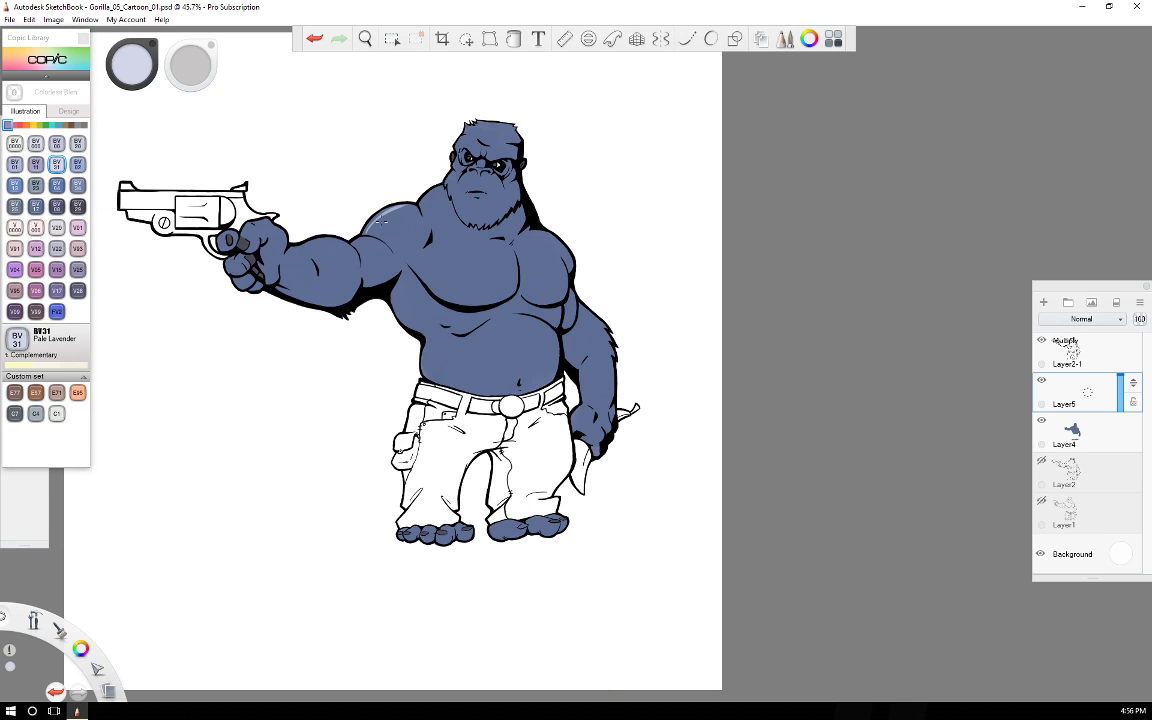
Paint BV31 highlights along the top edge of the raised arm's shoulder and on its upper arm.
left_click_drag(381, 222, 419, 210)
left_click_drag(375, 235, 417, 212)
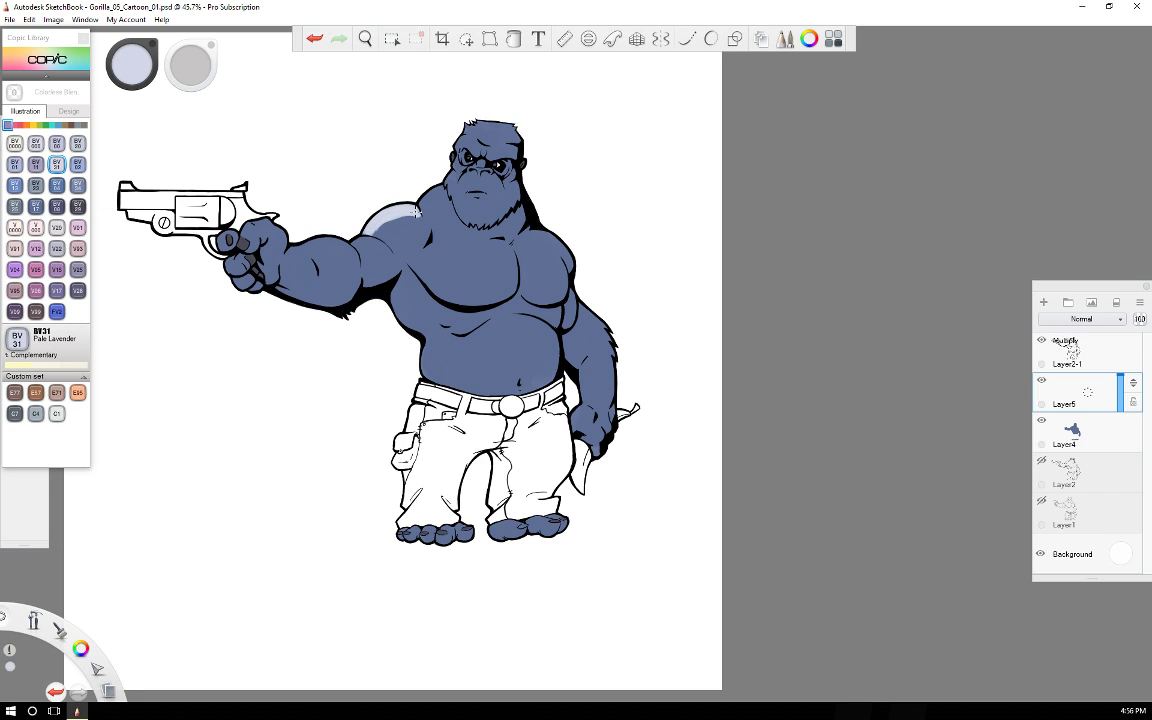
left_click_drag(357, 243, 386, 247)
key("s")
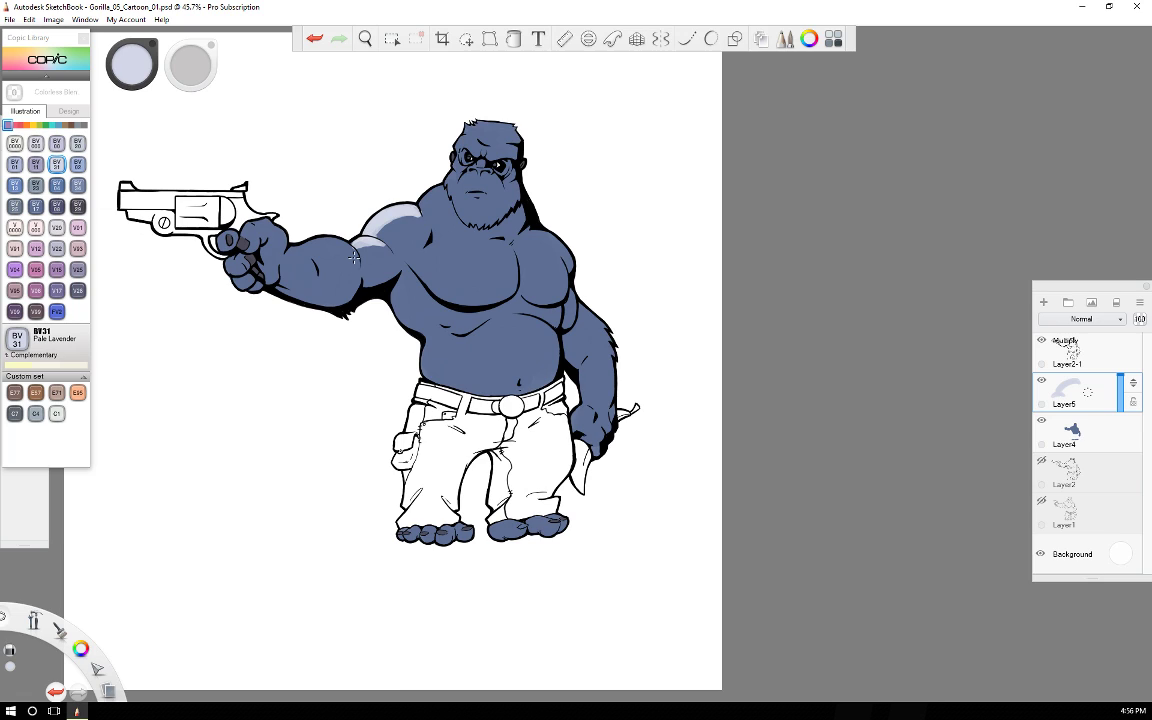
Paint BV31 highlights on the neck slope, chest, side of the belly, raised forearm and face.
left_click_drag(420, 206, 443, 196)
left_click_drag(423, 252, 447, 242)
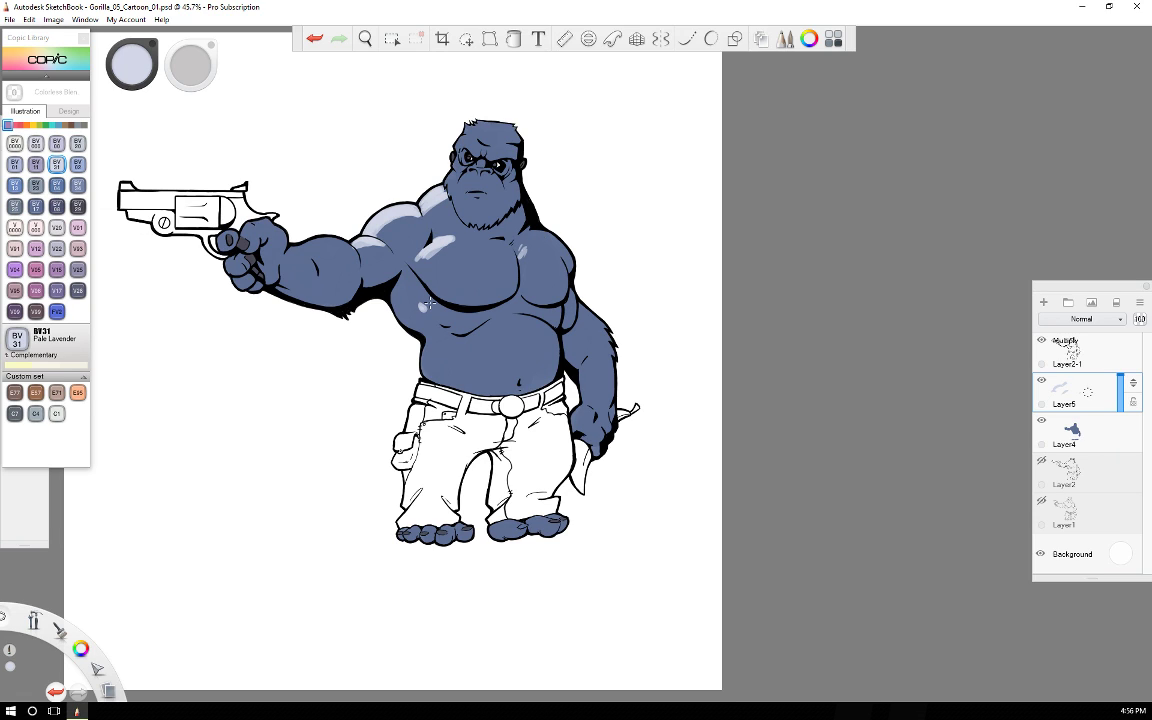
left_click_drag(437, 317, 466, 329)
mouse_move(311, 240)
left_mouse_down()
mouse_move(354, 256)
mouse_move(308, 243)
left_mouse_up()
left_click_drag(230, 266, 235, 272)
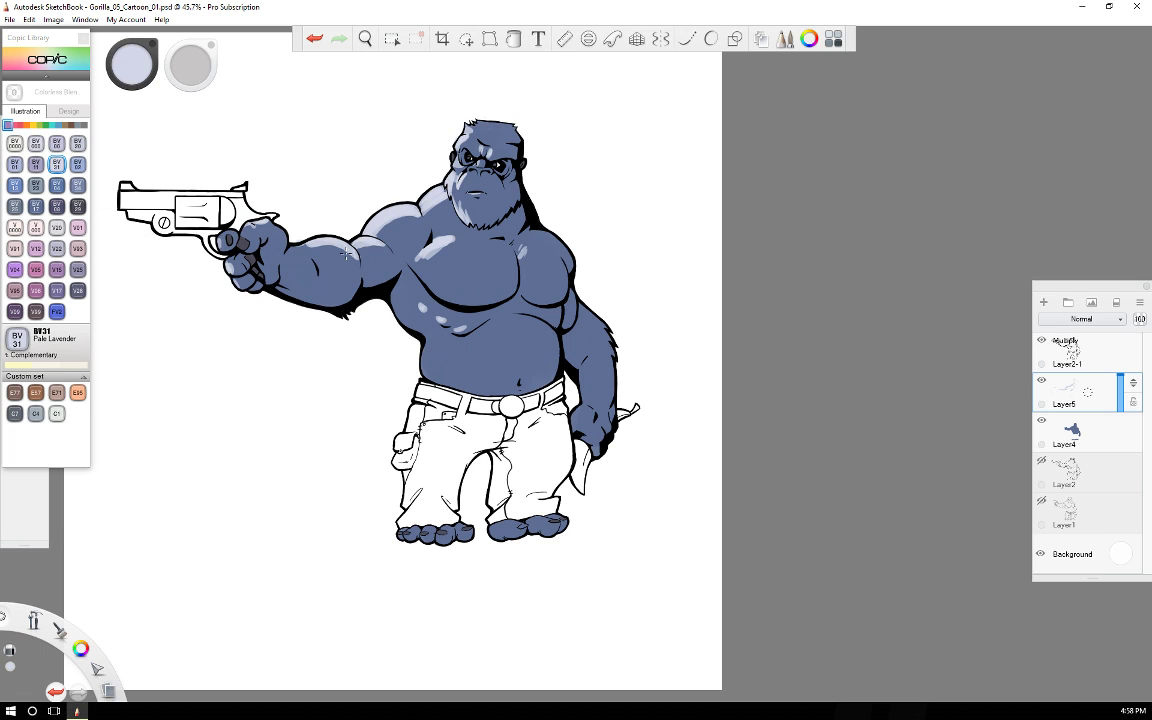
Bring up the brush palette and add thin BV31 hatching strokes to the highlights on the head, chest and raised forearm.
left_click(43, 497)
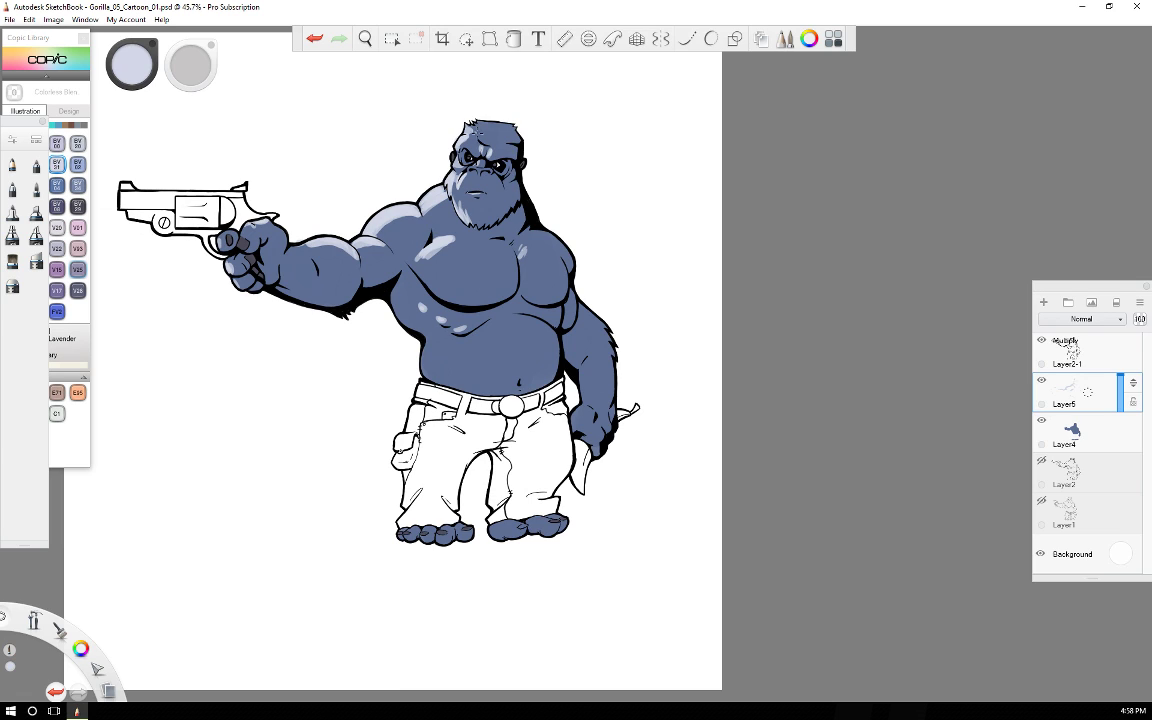
left_click_drag(479, 131, 486, 136)
left_click_drag(459, 160, 465, 165)
left_click_drag(431, 252, 424, 267)
left_click_drag(437, 253, 430, 269)
left_click_drag(293, 249, 319, 238)
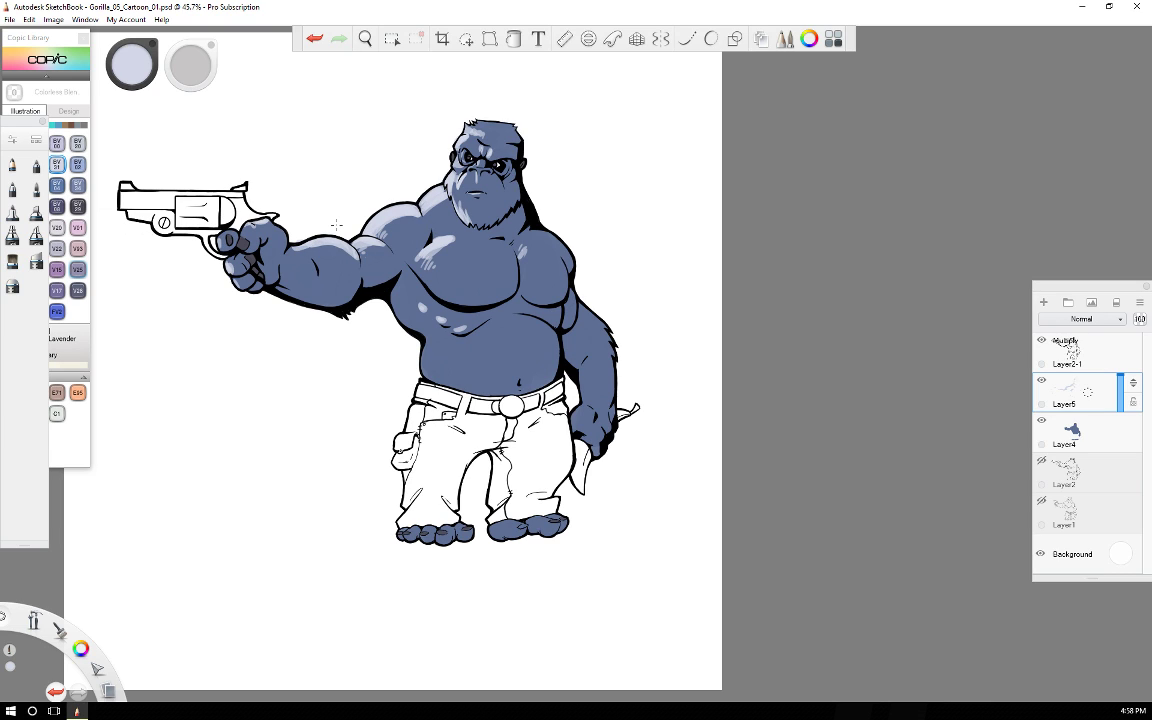